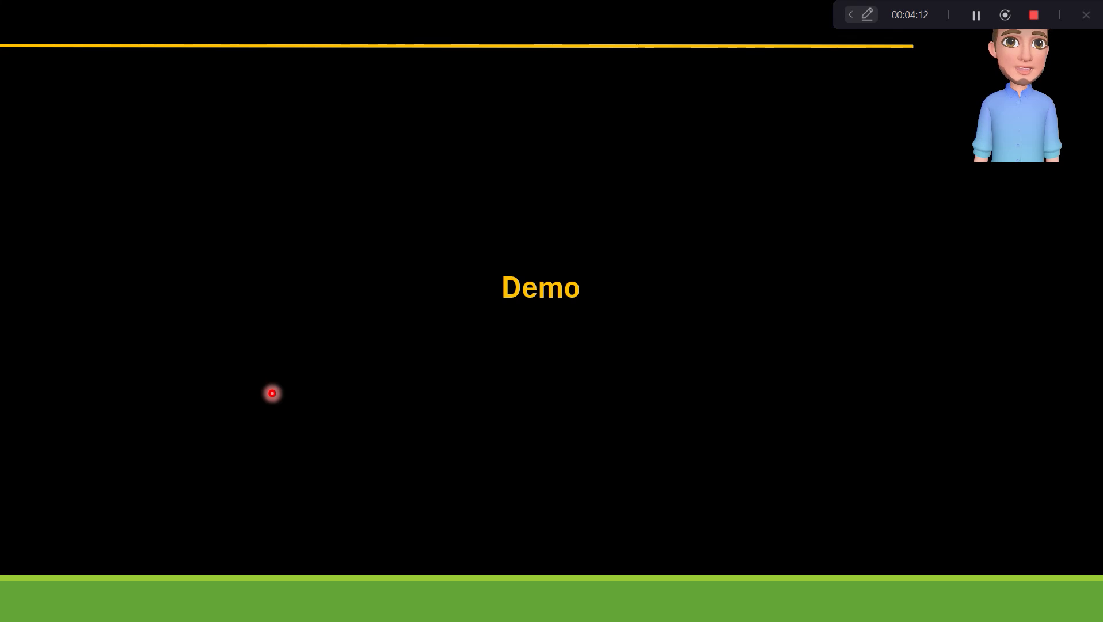
# - Switch to the Remote Desktop SAP session and enter /n in the command field
pyautogui.hotkey('alt', 'Tab')
pyautogui.hotkey('alt', 'Tab')
pyautogui.hotkey('alt', 'Tab')
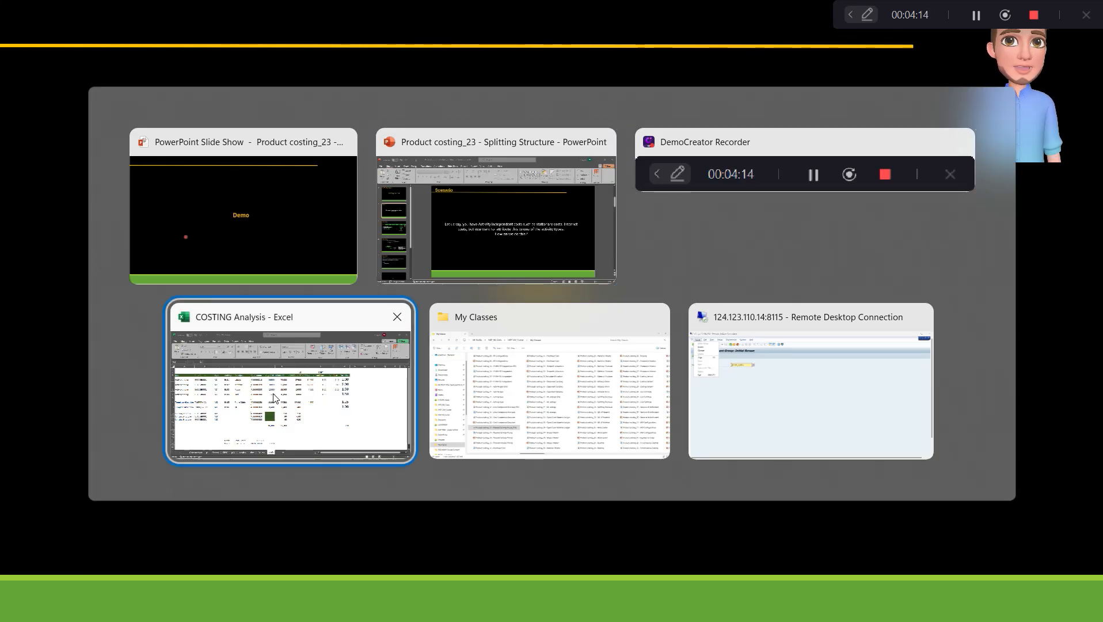
pyautogui.hotkey('alt', 'Tab')
pyautogui.hotkey('alt', 'Tab')
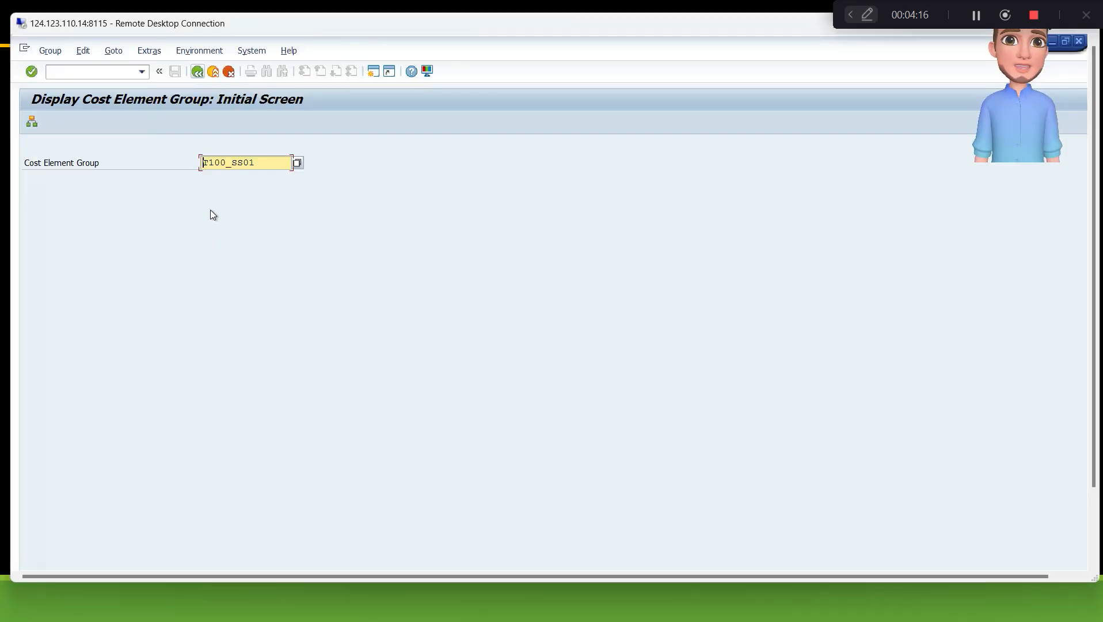
pyautogui.click(103, 72)
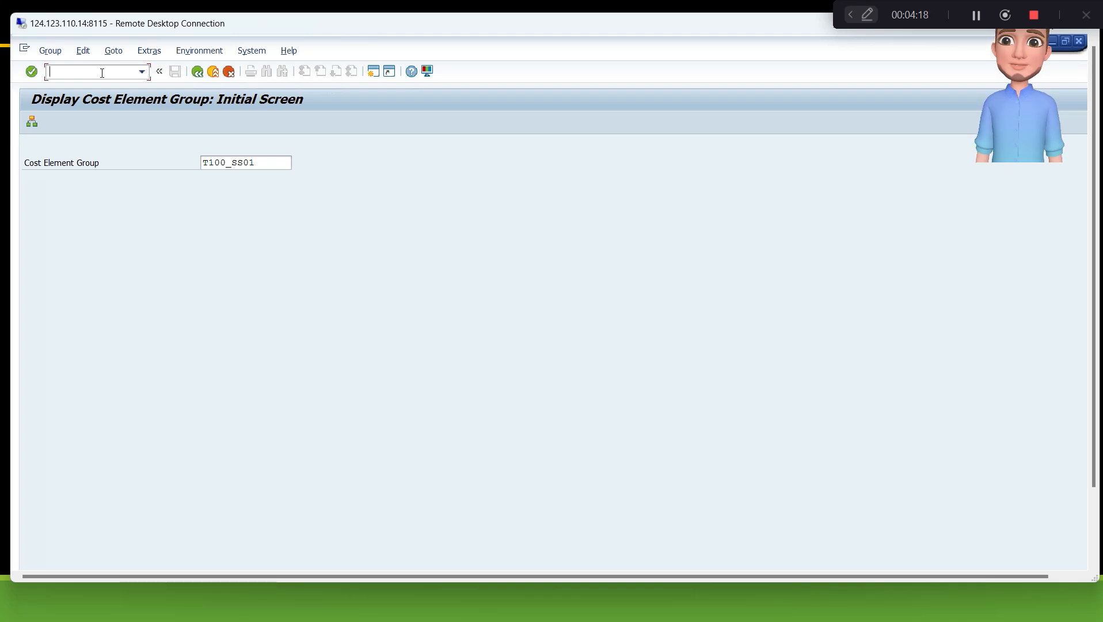
pyautogui.write('/n')
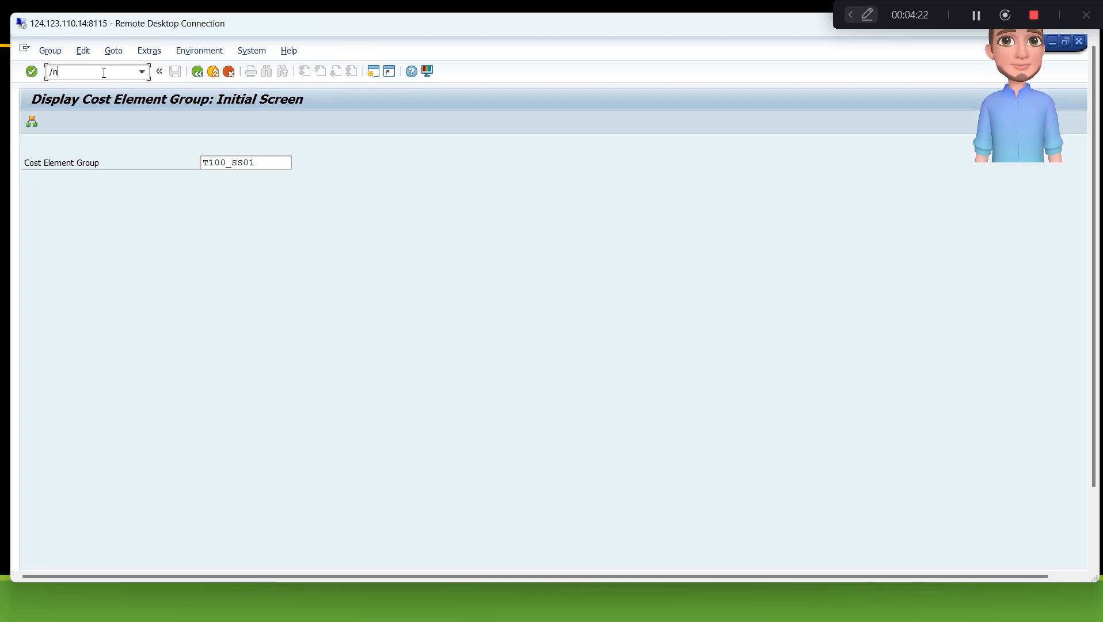
# - Switch to the COSTING Analysis workbook in Excel and insert a blank column before the Qty KP26 column
pyautogui.hotkey('alt', 'Tab')
pyautogui.hotkey('alt', 'Tab')
pyautogui.hotkey('alt', 'Tab')
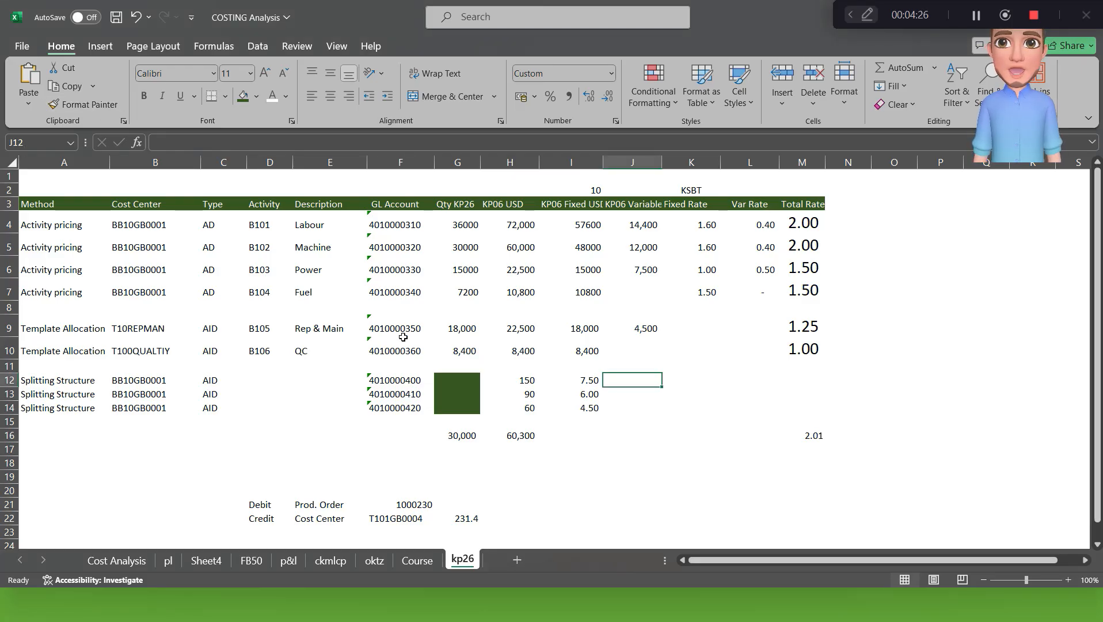
pyautogui.click(404, 384)
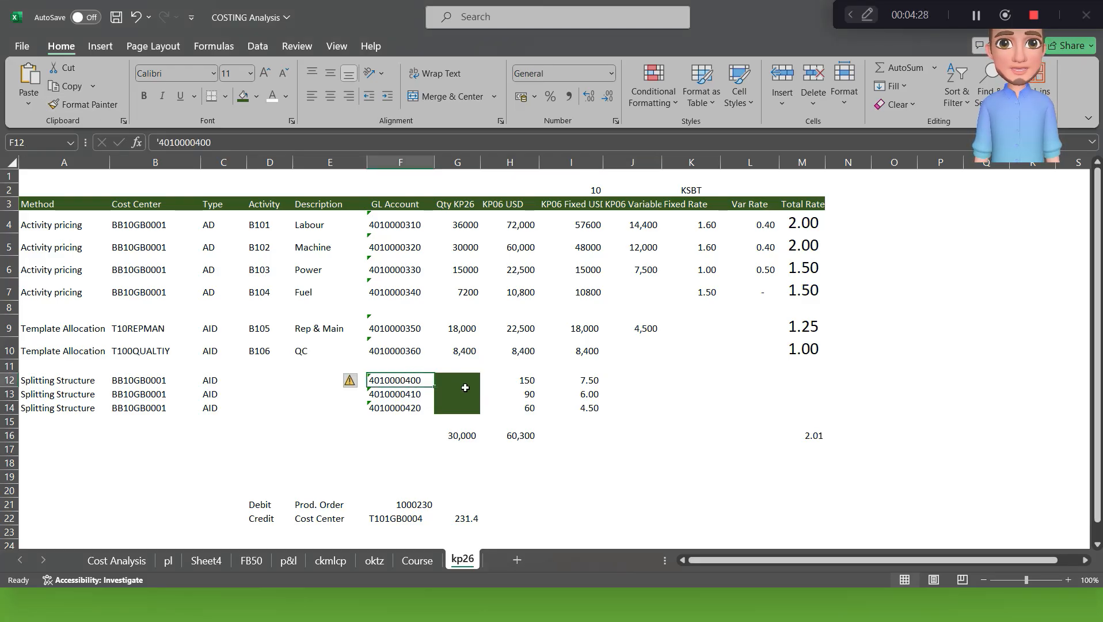
pyautogui.click(458, 164)
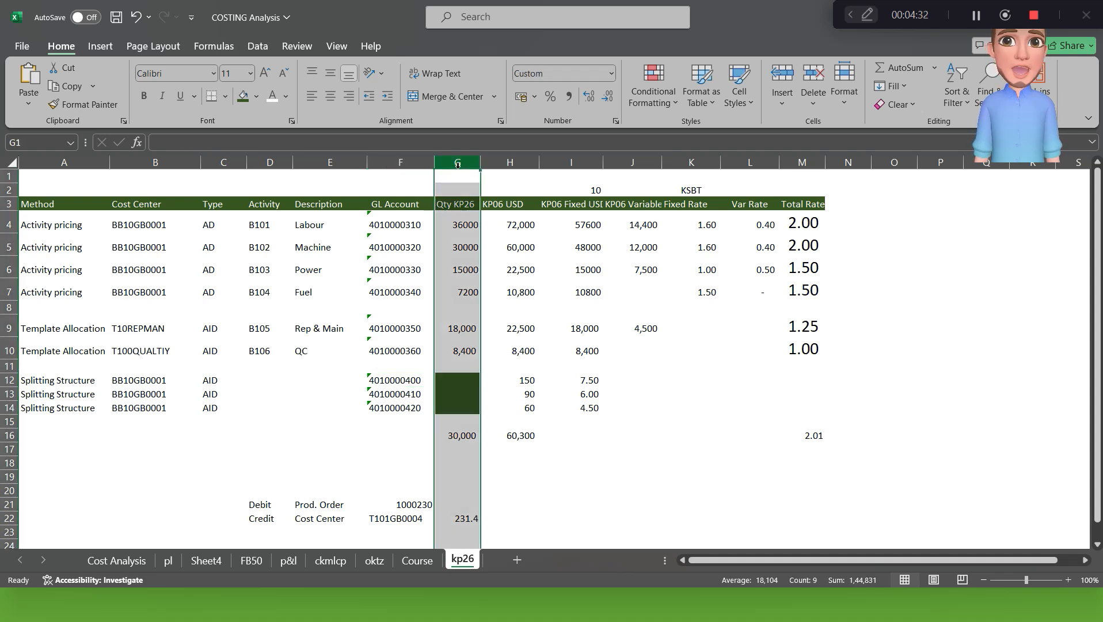
pyautogui.hotkey('ctrl', 'shift', '+')
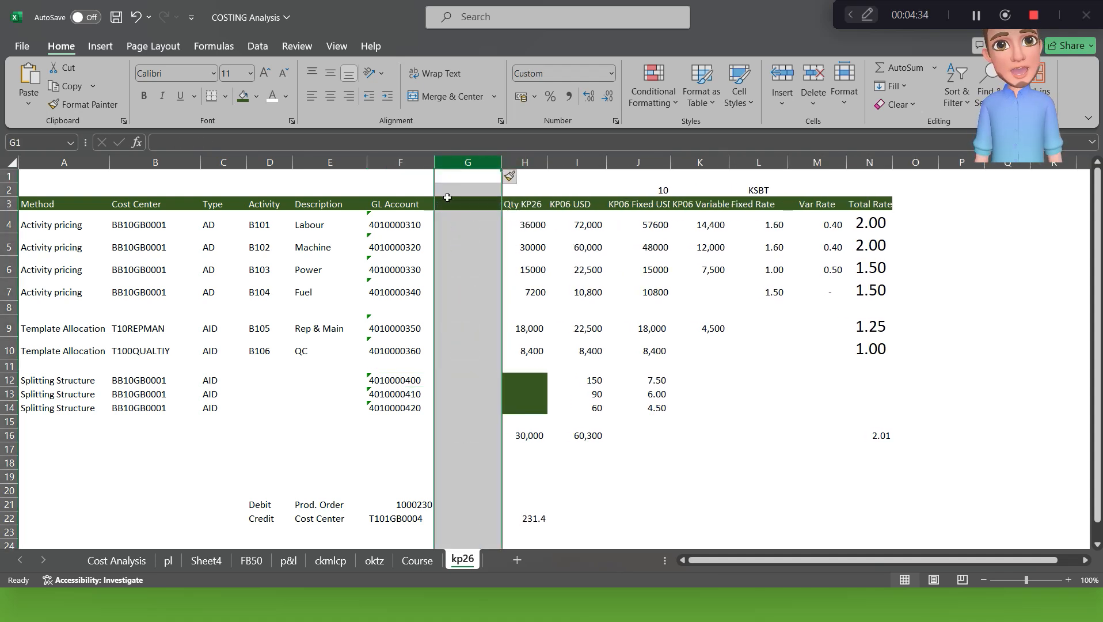
# - Label the three Splitting Structure accounts in G12:G14 as Research & Dev, Office Expen and Staff Welfare
pyautogui.click(482, 385)
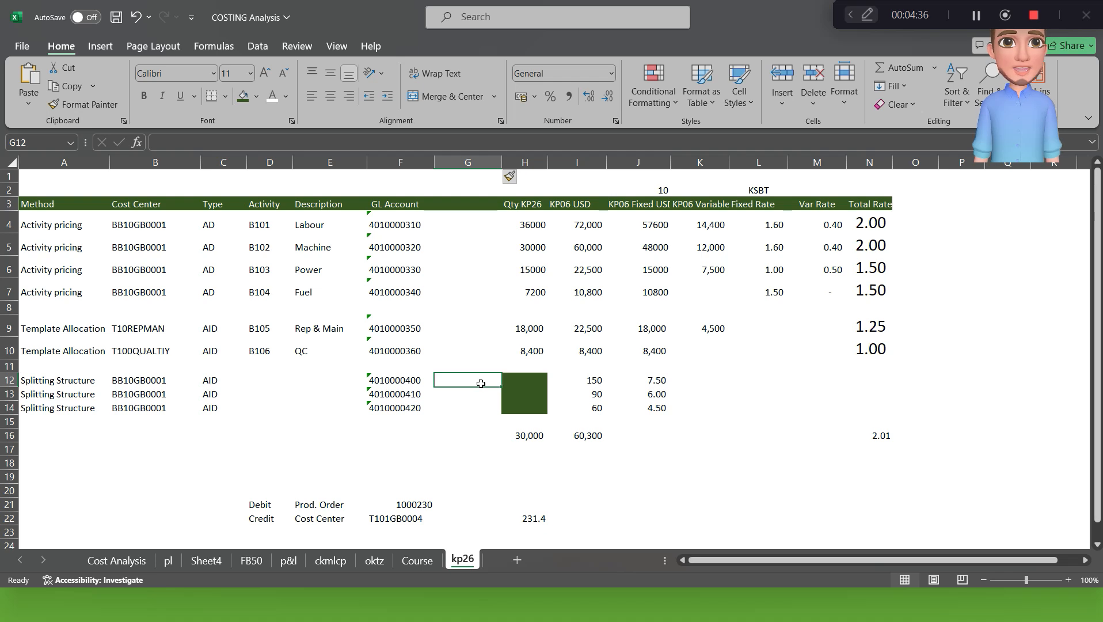
pyautogui.write('Re')
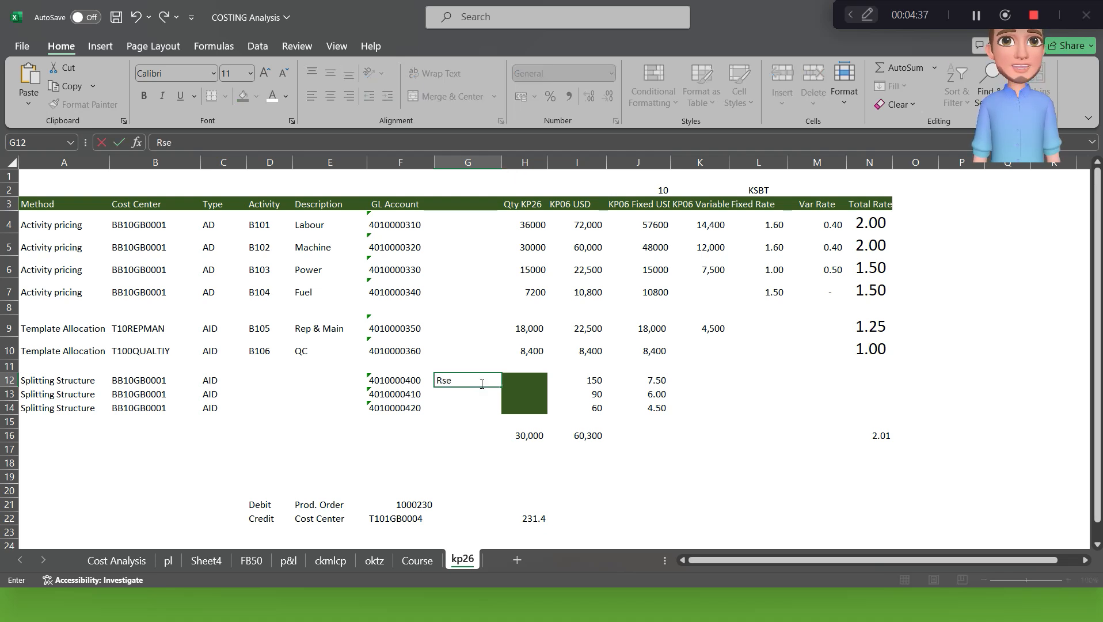
pyautogui.write('sear')
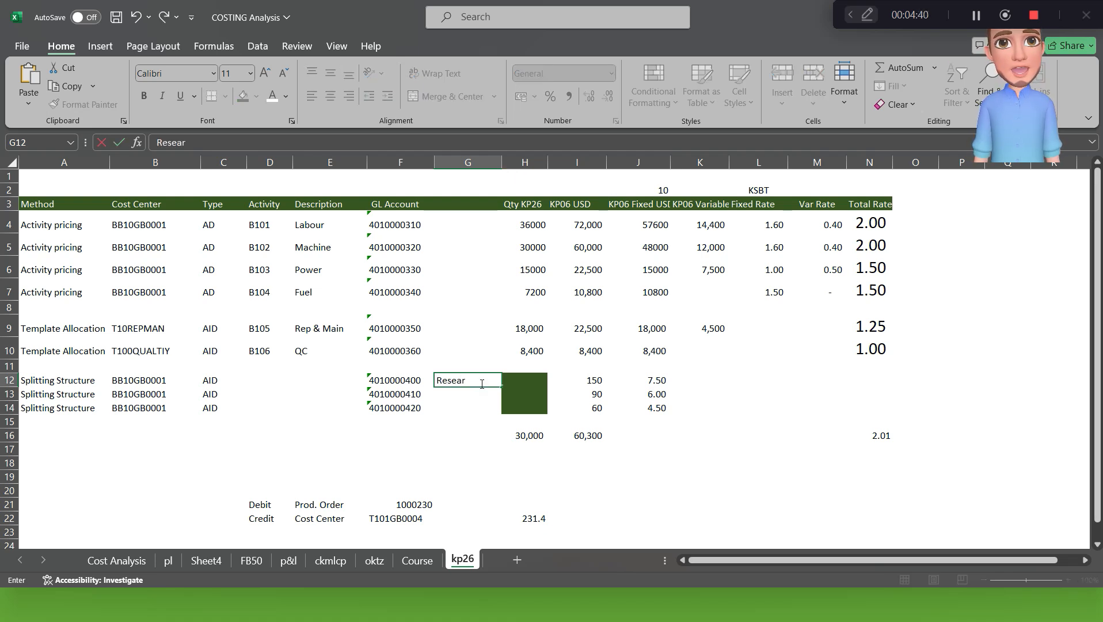
pyautogui.write('ch & Dev')
pyautogui.press('Return')
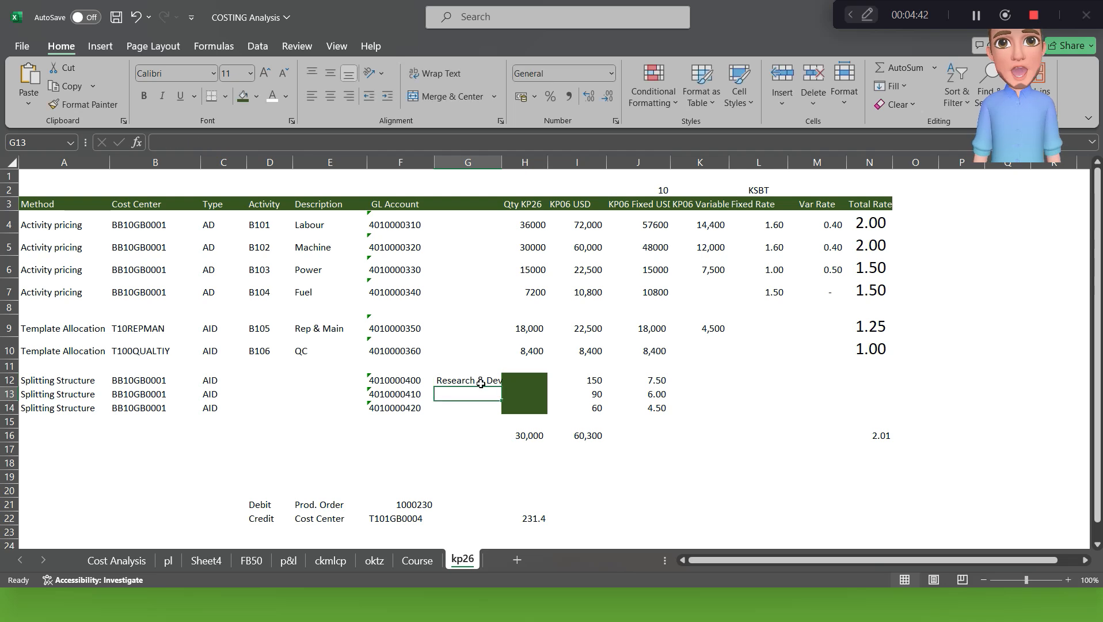
pyautogui.write('Of')
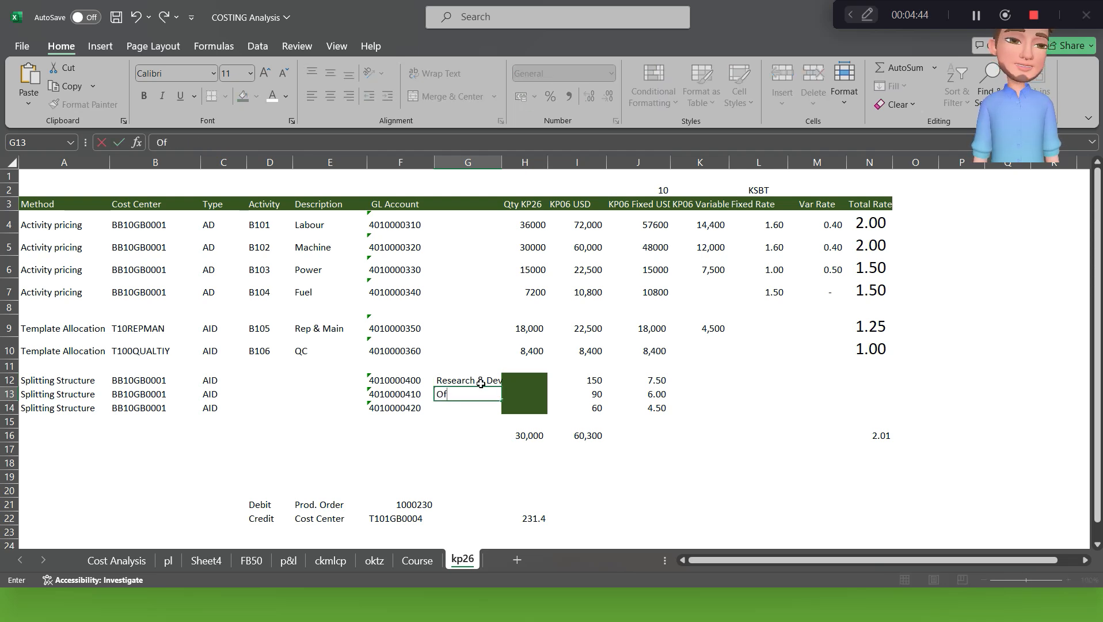
pyautogui.write('fice Expen')
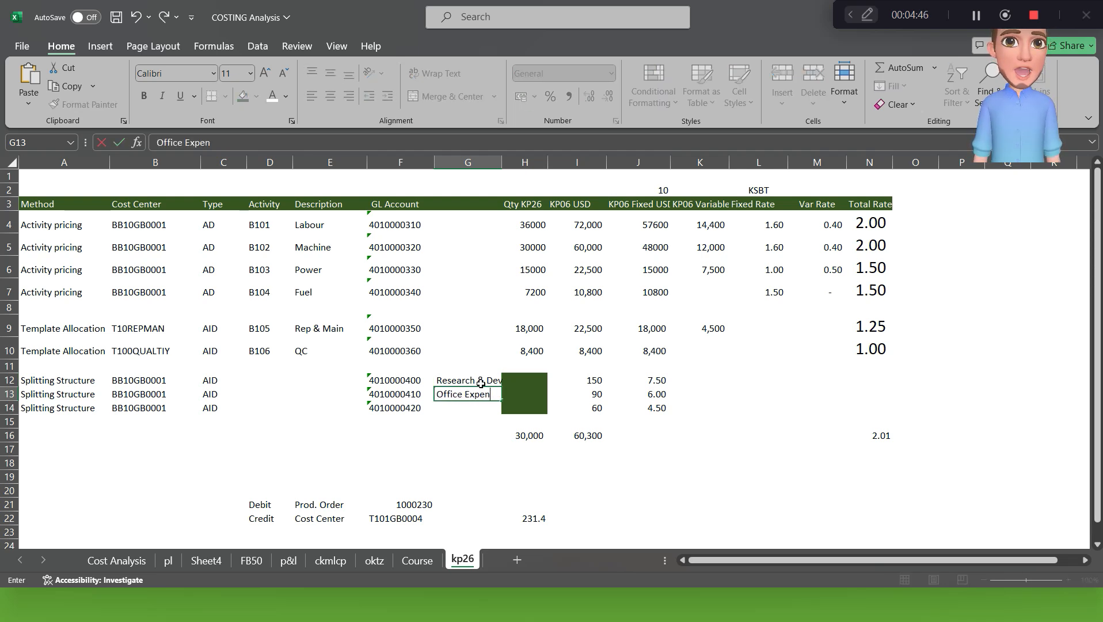
pyautogui.press('Return')
pyautogui.write('Staff')
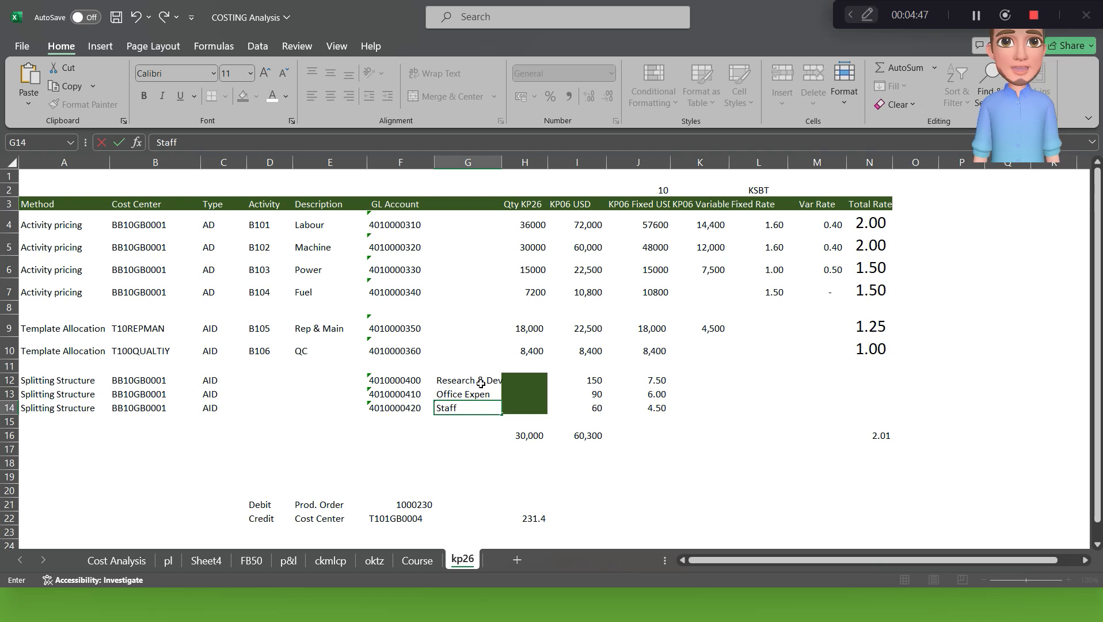
pyautogui.write(' Welfare')
pyautogui.press('Return')
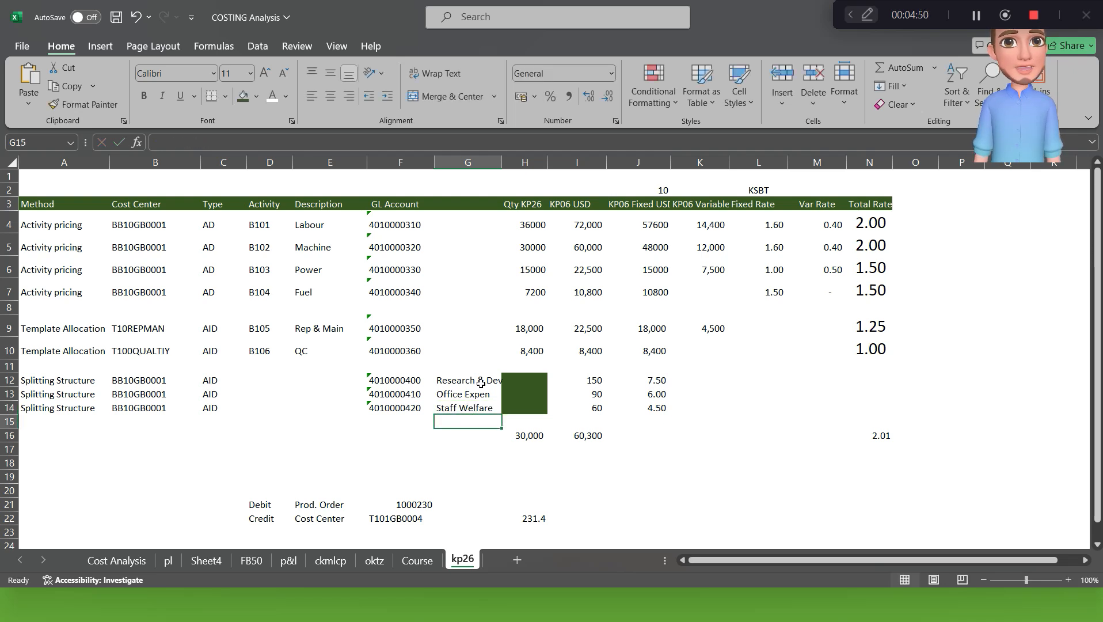
# - Set the KP06 Fixed amounts of Research & Dev, Office Expen and Staff Welfare to 12,000, 6,000 and 3,000
pyautogui.click(480, 382)
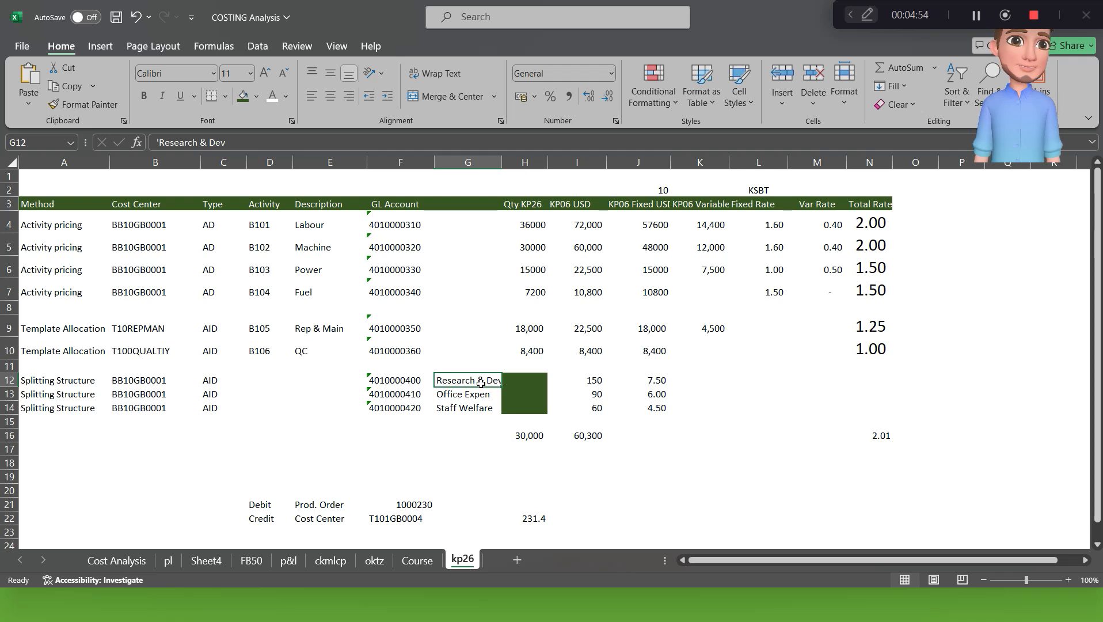
pyautogui.press('Right')
pyautogui.press('Right')
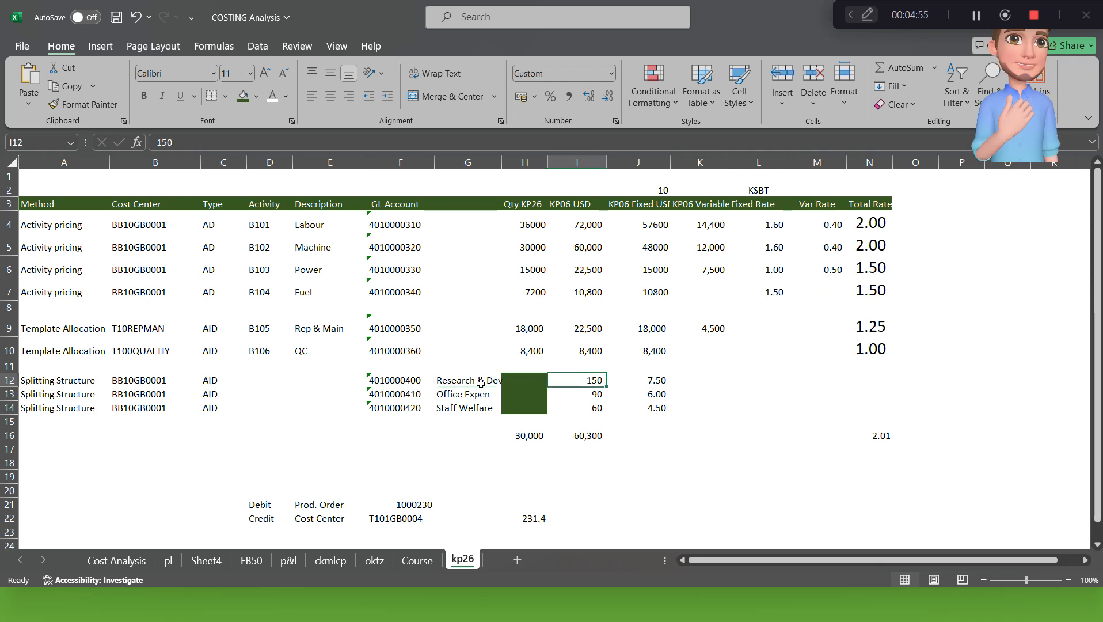
pyautogui.press('Right')
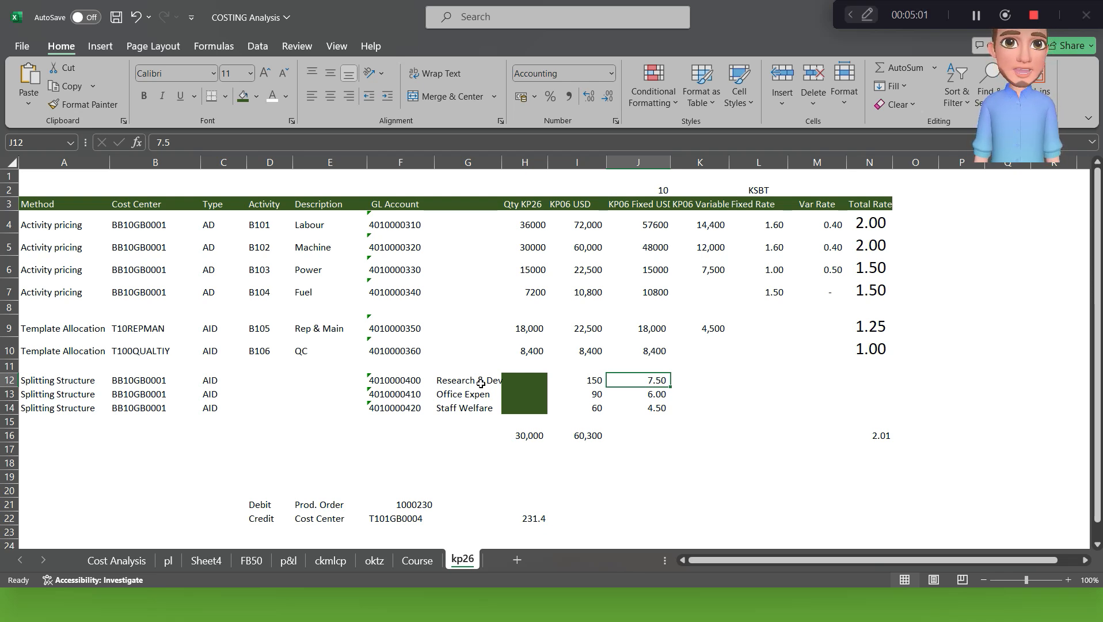
pyautogui.write('1')
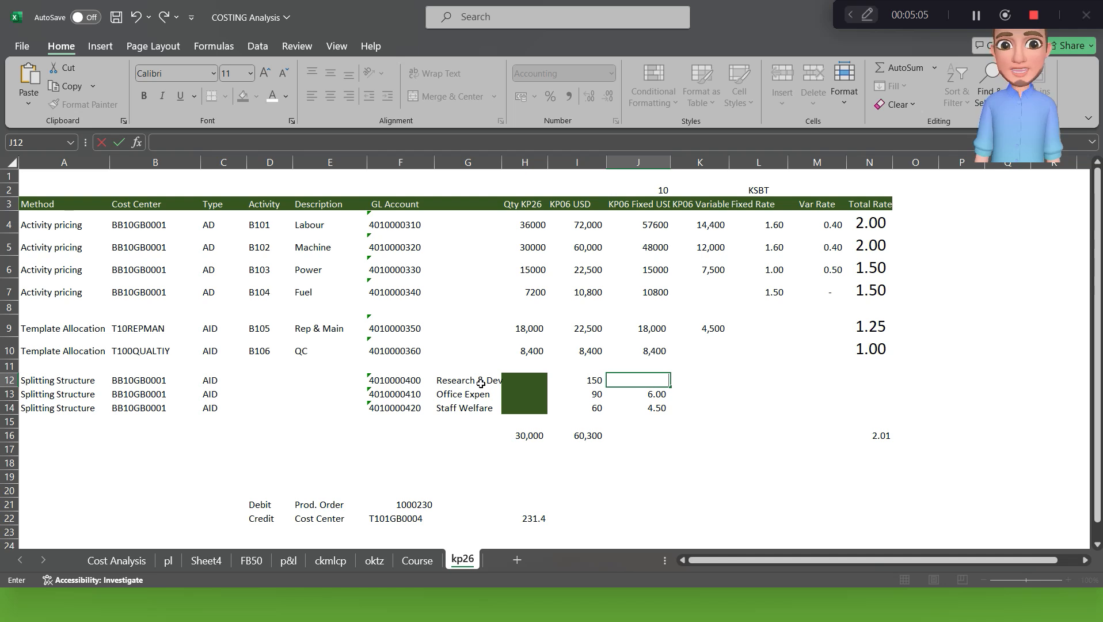
pyautogui.write('2,00')
pyautogui.write('000')
pyautogui.press('Return')
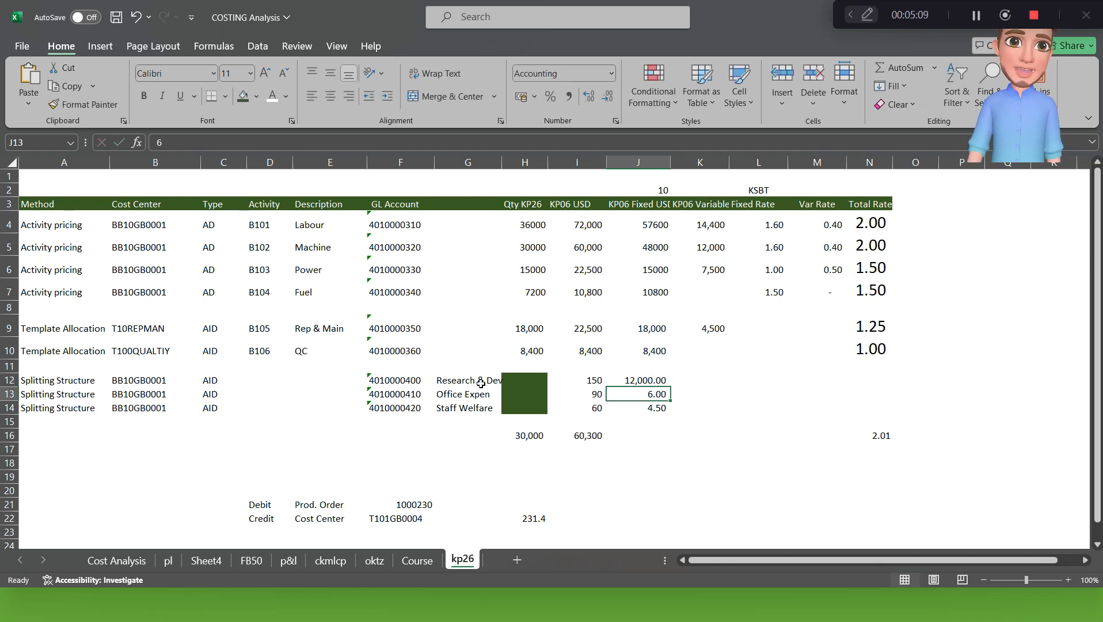
pyautogui.write('6000')
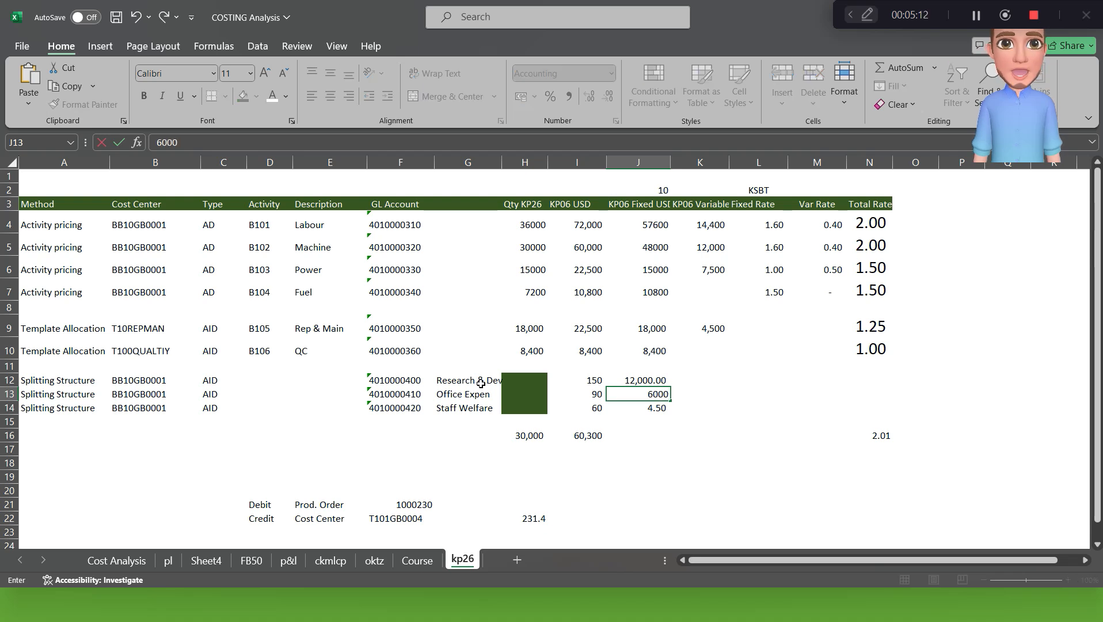
pyautogui.press('Return')
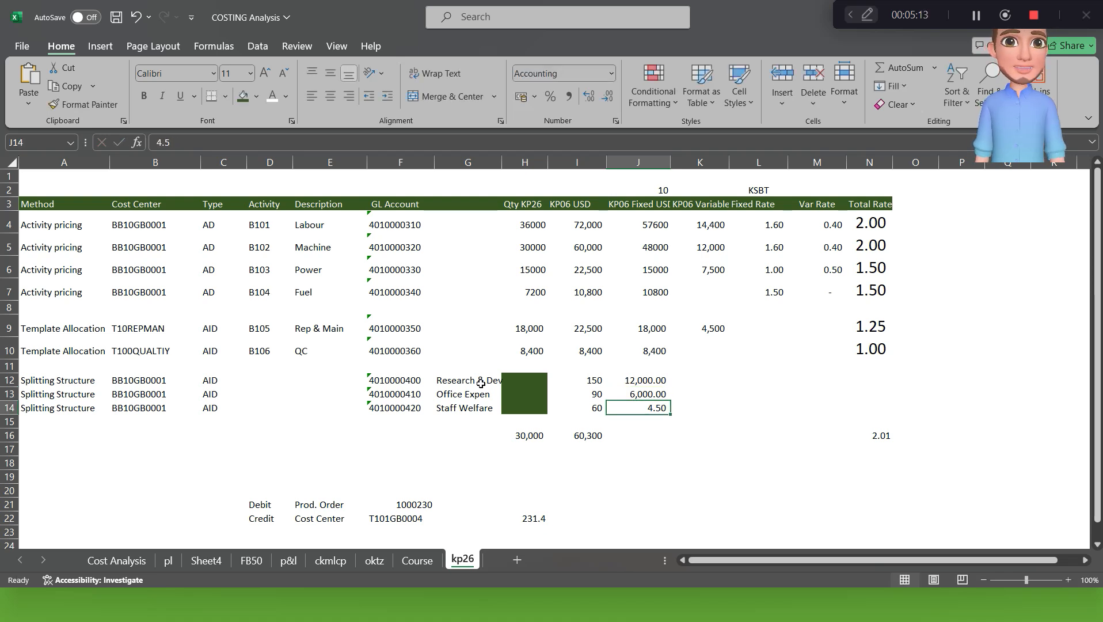
pyautogui.write('3000')
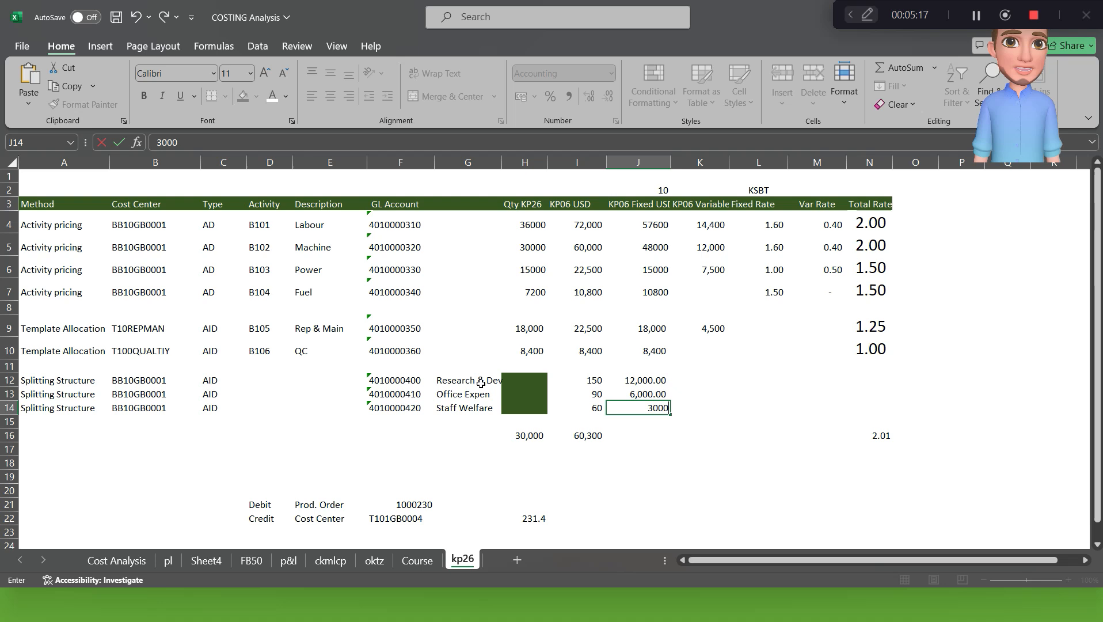
pyautogui.press('Return')
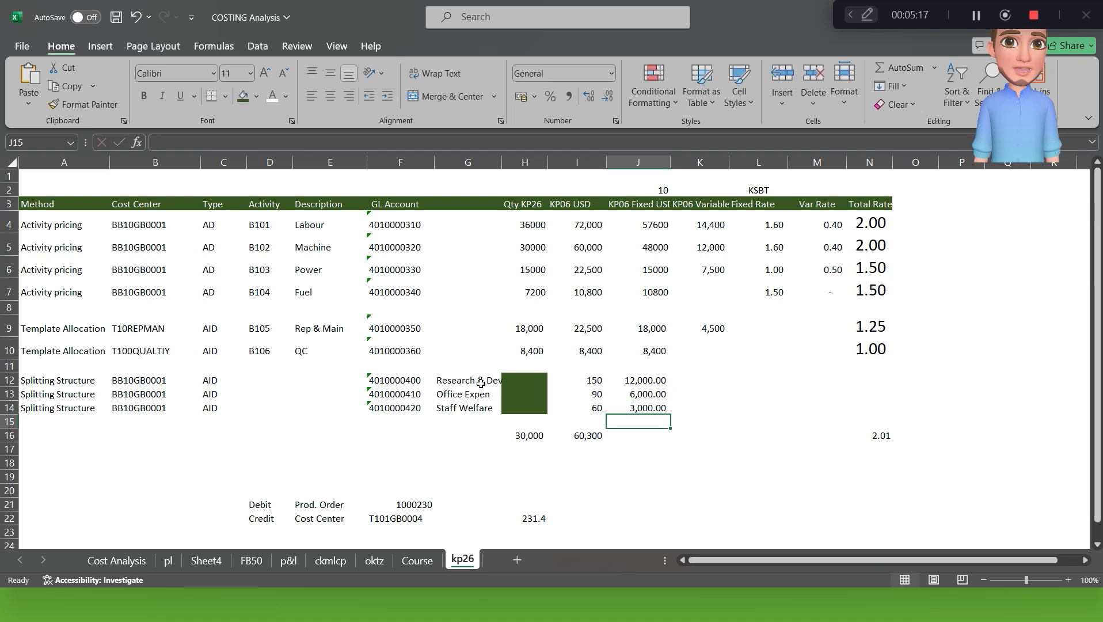
# - Copy the KP06 USD sum formula from the Rep & Main row into the three Splitting Structure rows, I12:I14
pyautogui.press('Up')
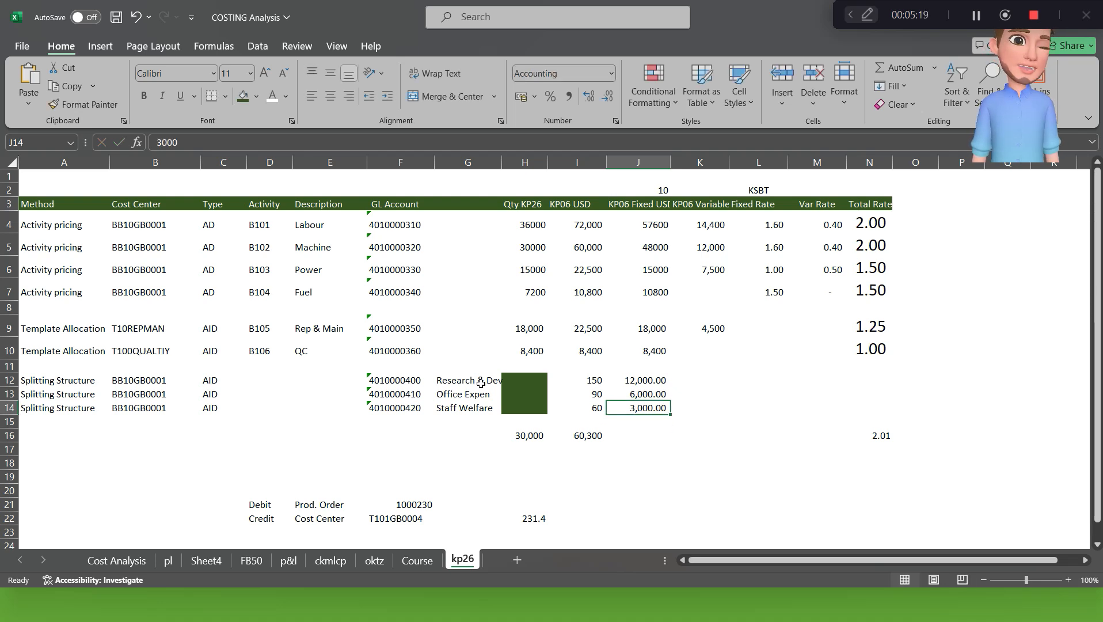
pyautogui.press('Up')
pyautogui.press('Up')
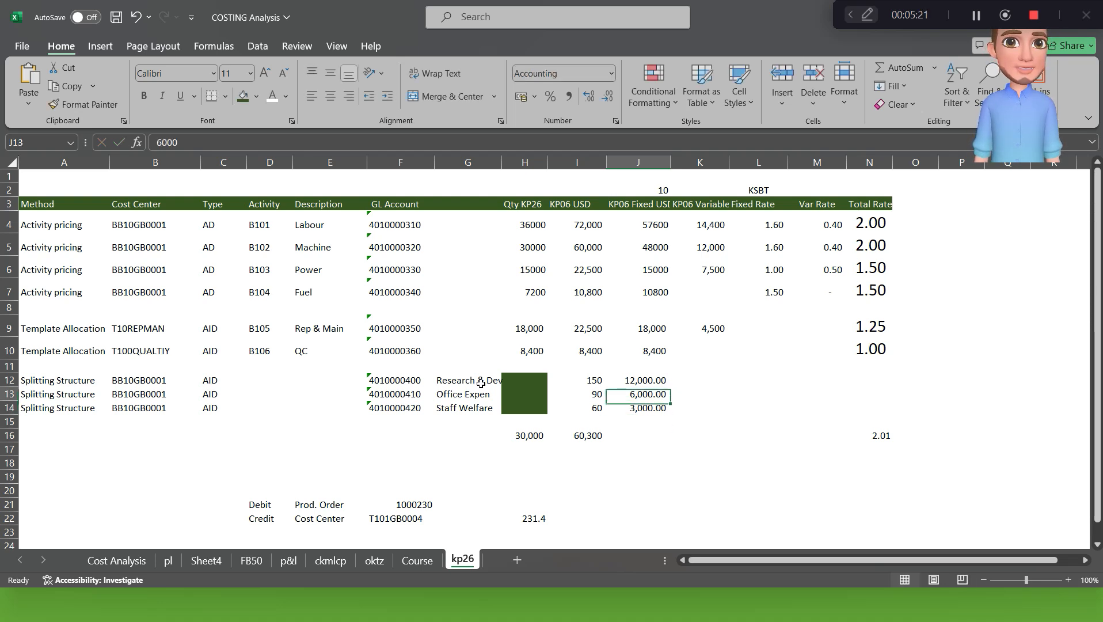
pyautogui.press('Left')
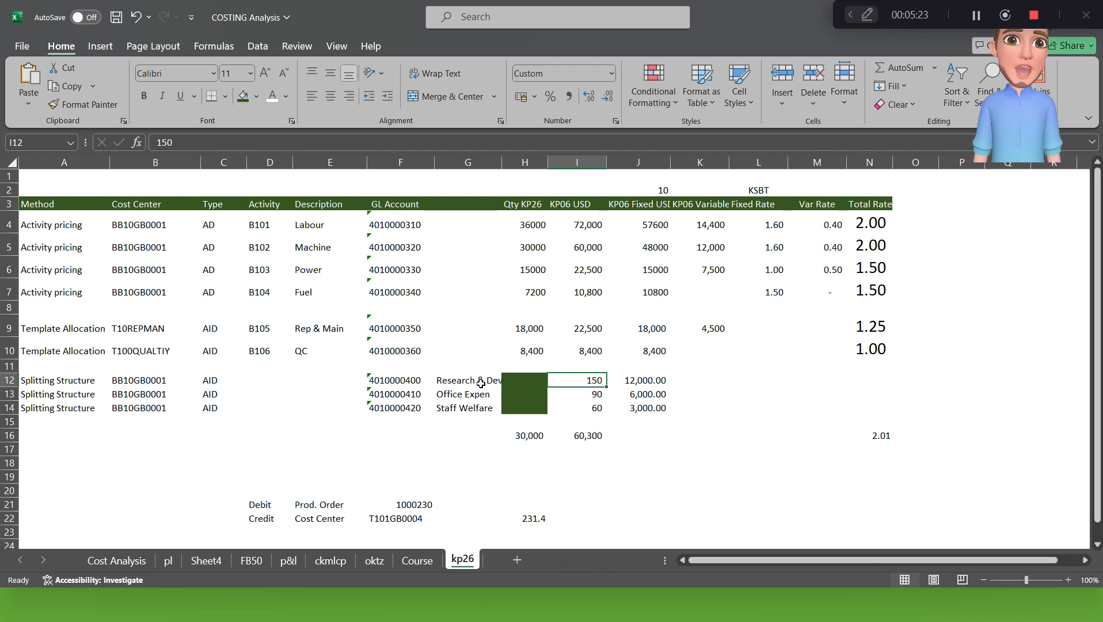
pyautogui.press('Up')
pyautogui.press('Up')
pyautogui.press('Up')
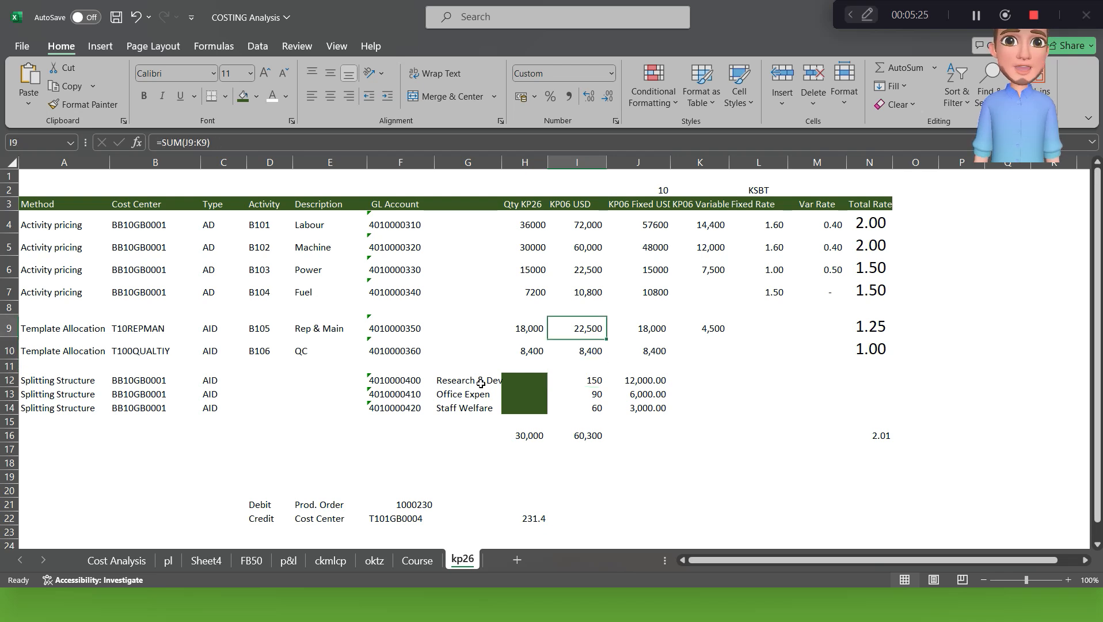
pyautogui.hotkey('ctrl', 'c')
pyautogui.press('Down')
pyautogui.press('Down')
pyautogui.press('Down')
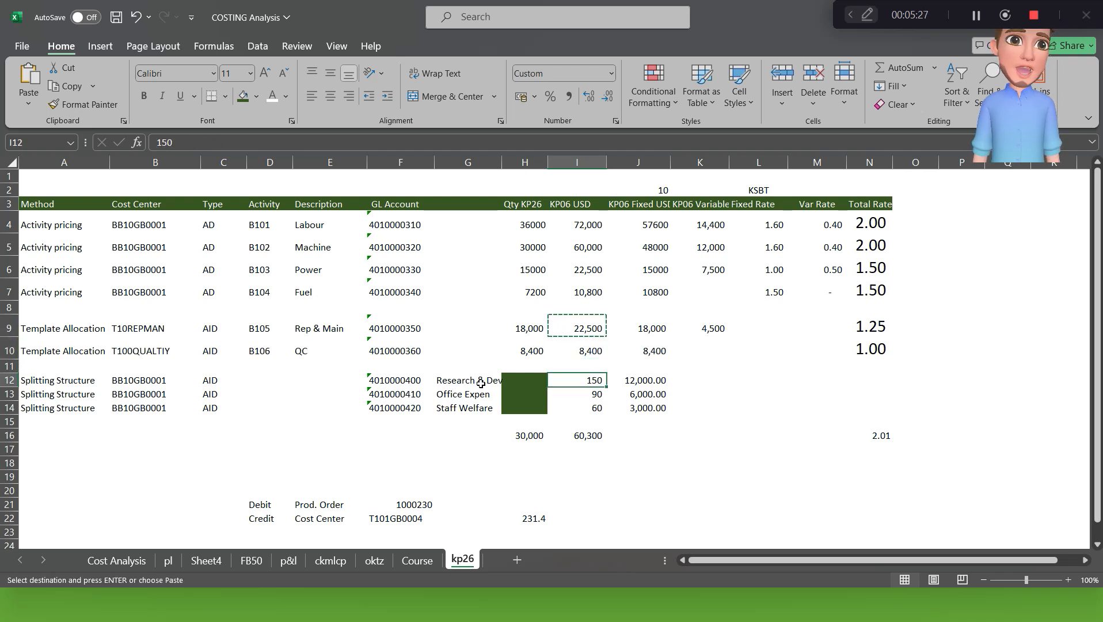
pyautogui.hotkey('ctrl', 'v')
pyautogui.press('Down')
pyautogui.hotkey('ctrl', 'v')
pyautogui.press('Down')
pyautogui.hotkey('ctrl', 'v')
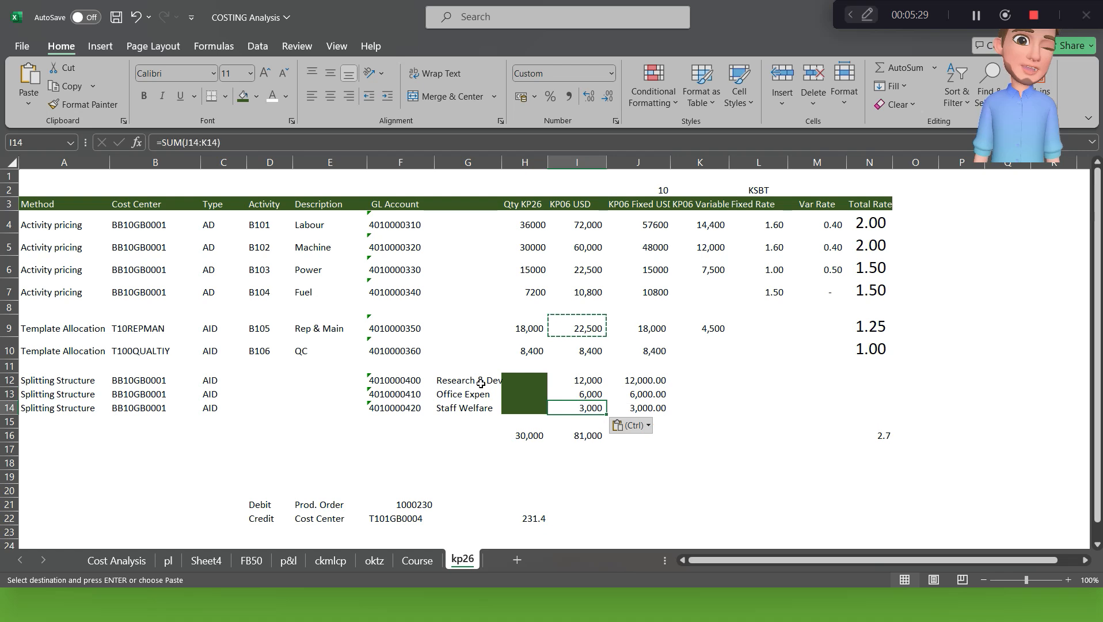
pyautogui.press('Escape')
pyautogui.press('Up')
pyautogui.press('Up')
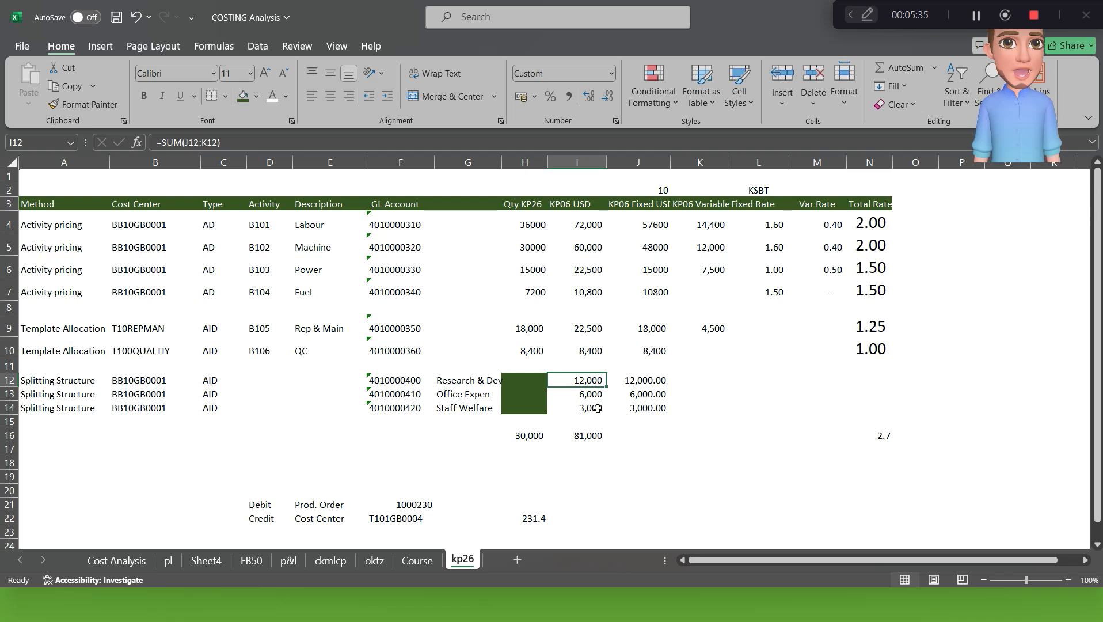
# - Clear the quantity in H16 and replace the KP06 USD total in I16 with =SUM(I12:I15)
pyautogui.click(529, 437)
pyautogui.press('Delete')
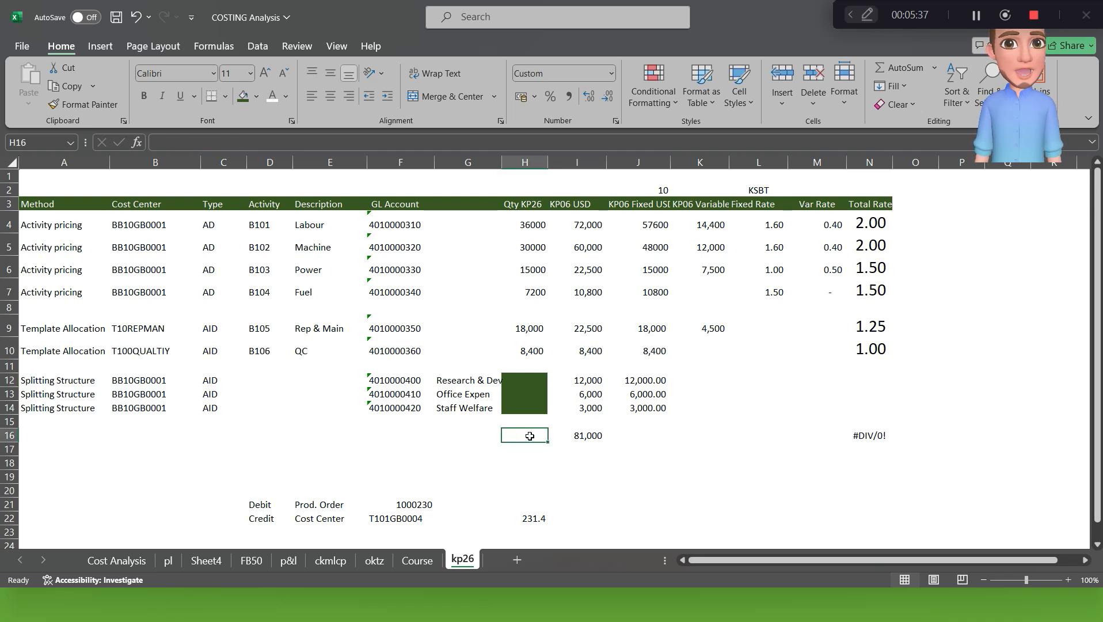
pyautogui.press('Right')
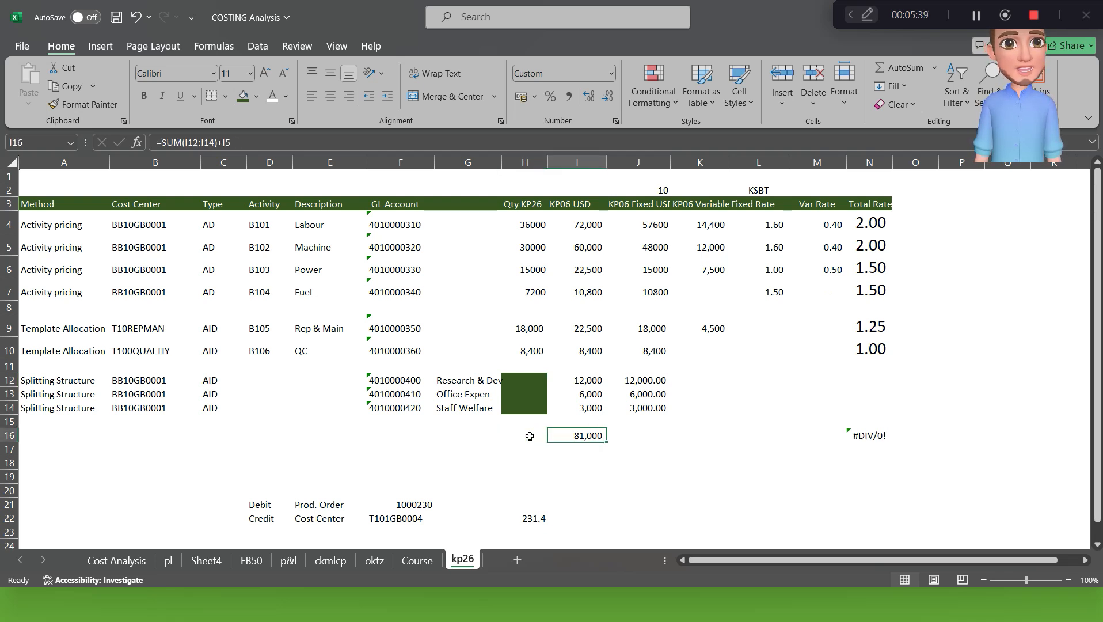
pyautogui.hotkey('alt', '=')
pyautogui.hotkey('ctrl', 'Return')
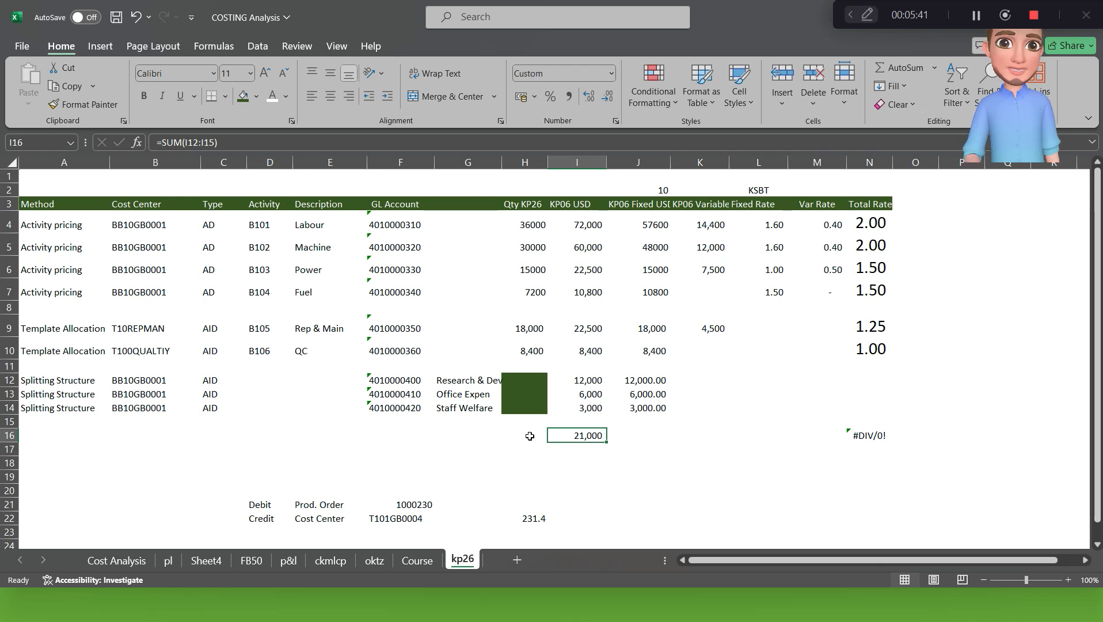
# - Clear the production order debit and cost center credit entries from D19:H22
pyautogui.press('Down')
pyautogui.press('Down')
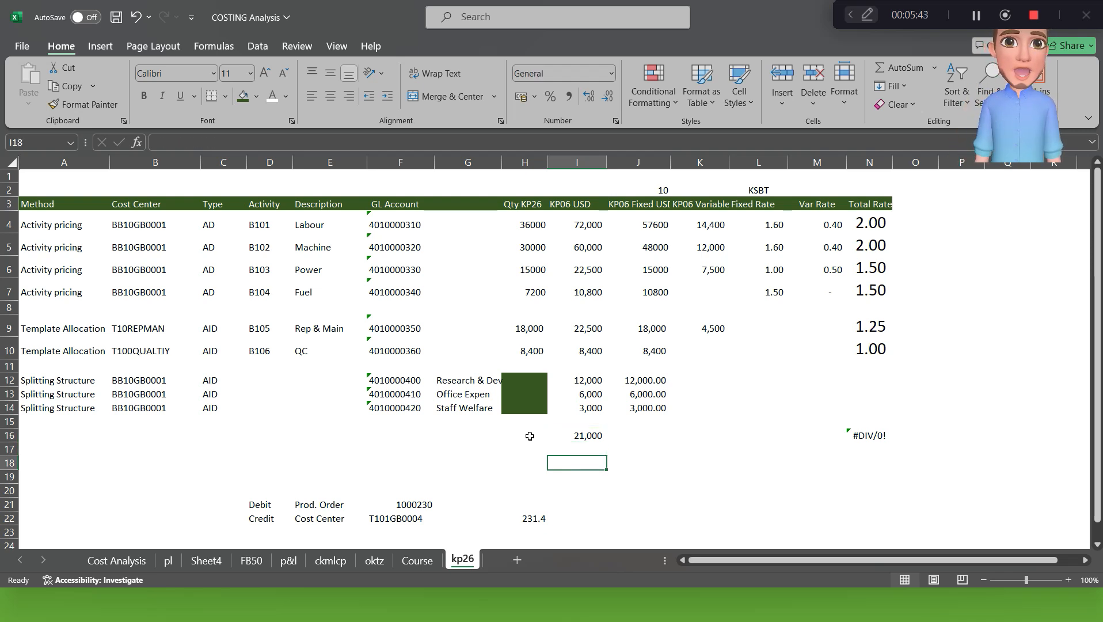
pyautogui.press('Down')
pyautogui.press('Left')
pyautogui.press('Left')
pyautogui.press('Left')
pyautogui.press('Left')
pyautogui.press('Left')
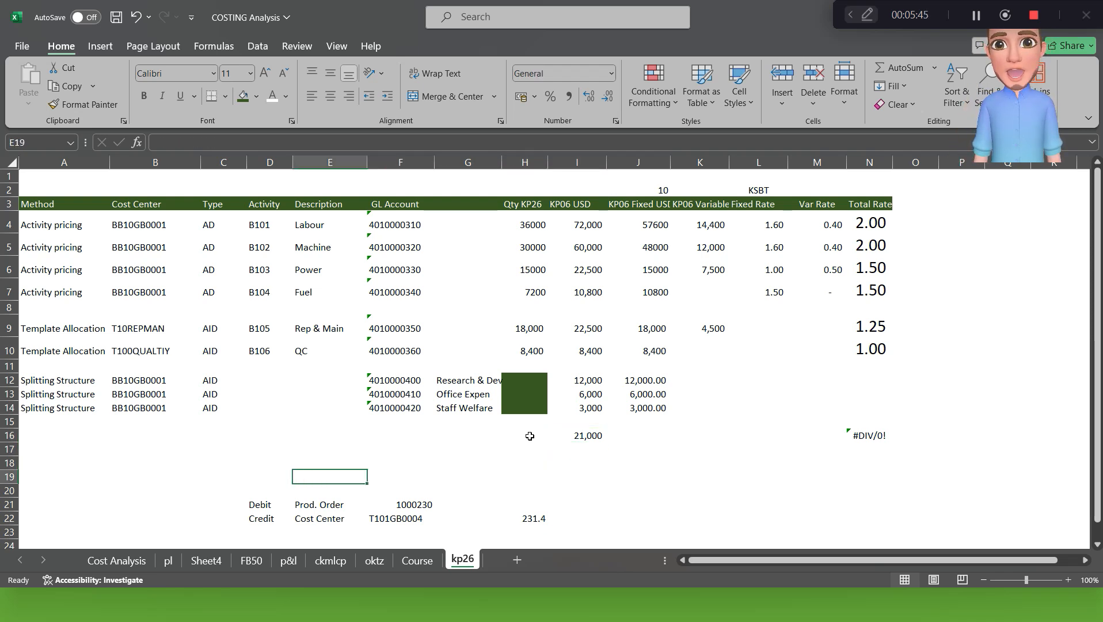
pyautogui.hotkey('shift', 'Down')
pyautogui.hotkey('shift', 'Down')
pyautogui.hotkey('shift', 'Down')
pyautogui.hotkey('shift', 'Right')
pyautogui.hotkey('shift', 'Right')
pyautogui.hotkey('shift', 'Right')
pyautogui.hotkey('shift', 'Right')
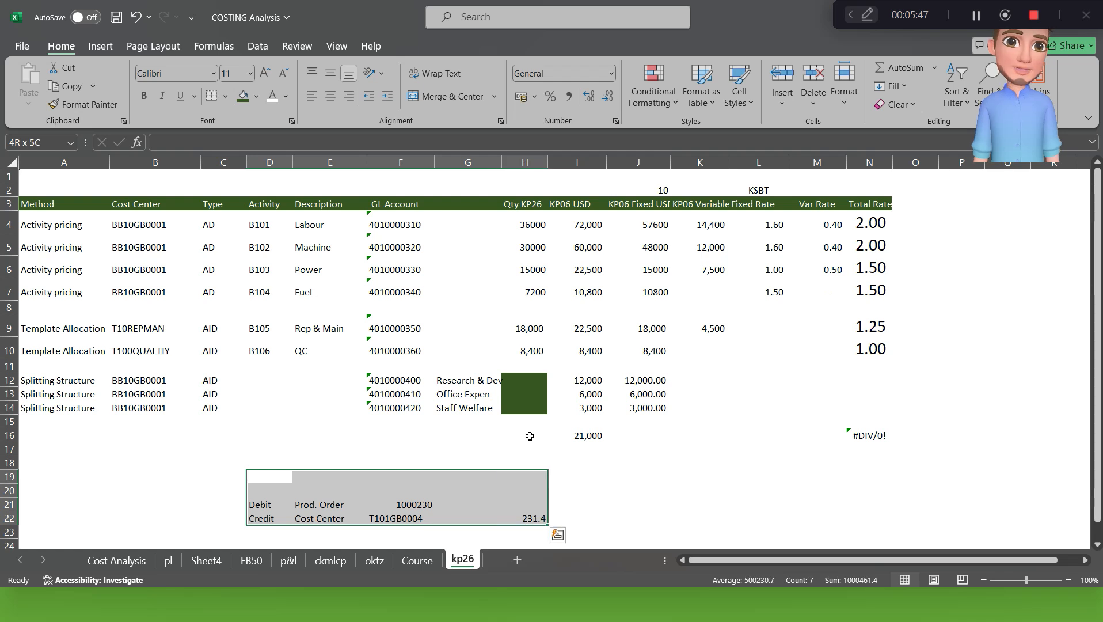
pyautogui.press('Delete')
# - Add the notes "Assign it to Machine activity" in I17 and "Machine hours 30k Hours" in I18
pyautogui.click(596, 451)
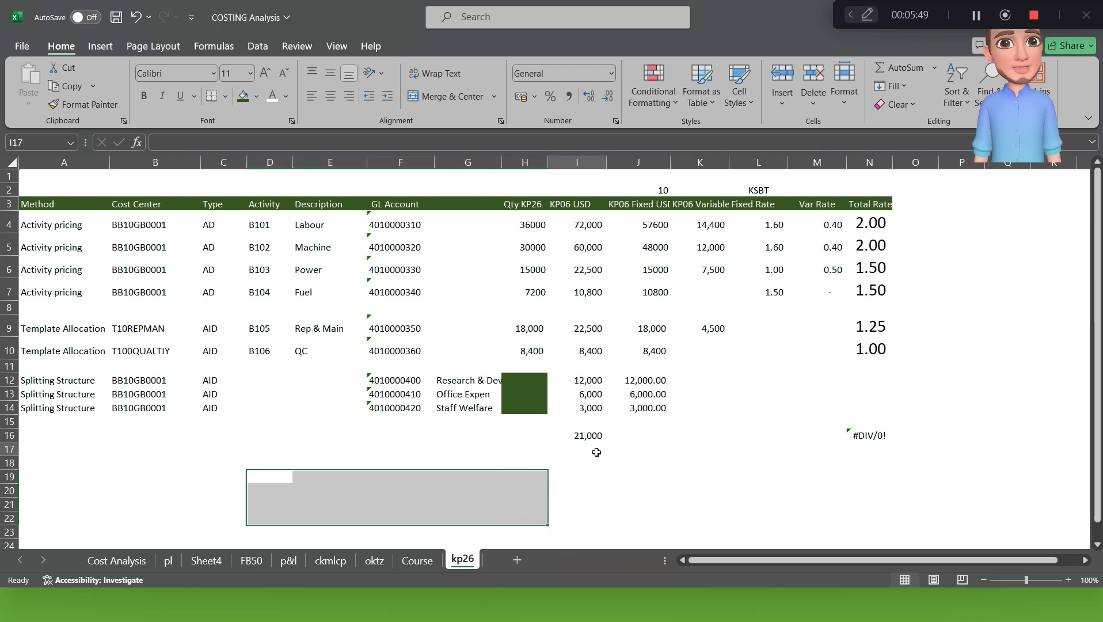
pyautogui.write('As')
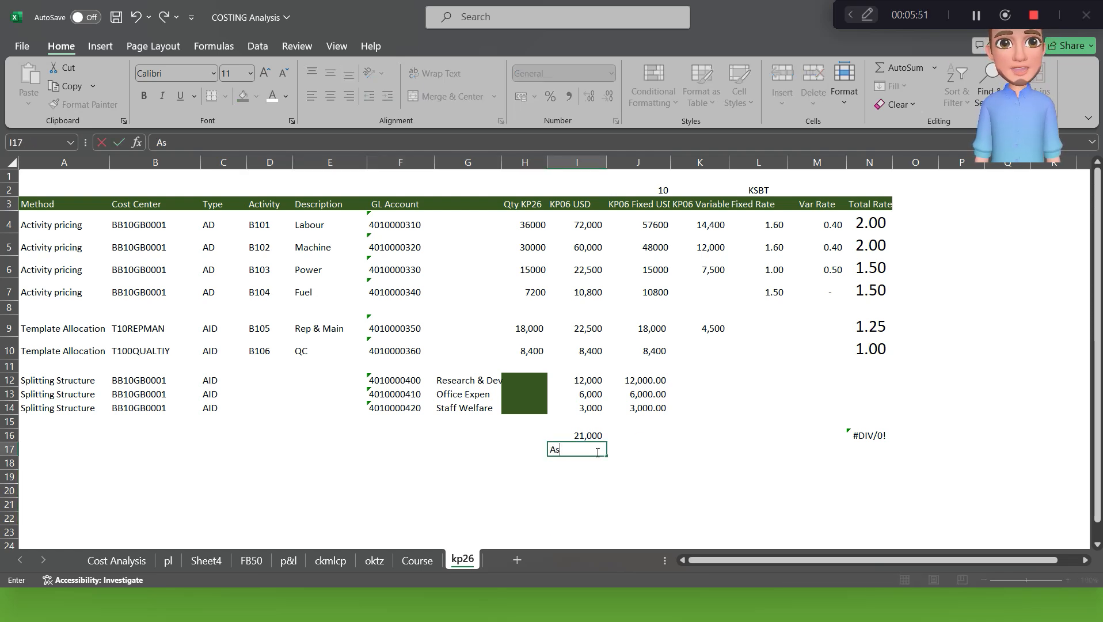
pyautogui.write('sign it tma')
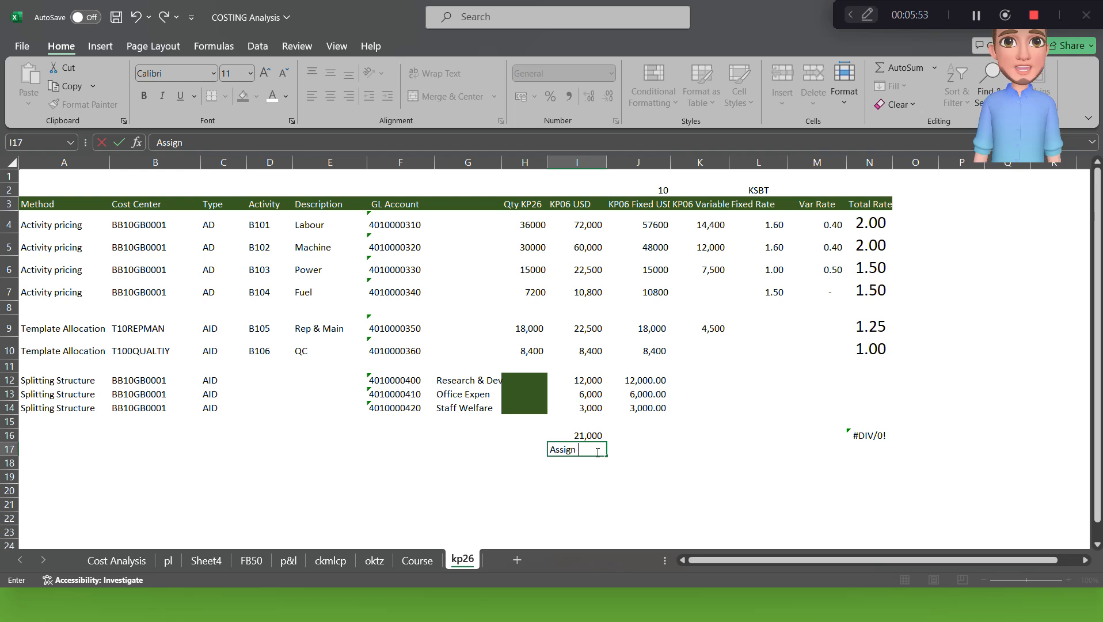
pyautogui.press('BackSpace')
pyautogui.press('BackSpace')
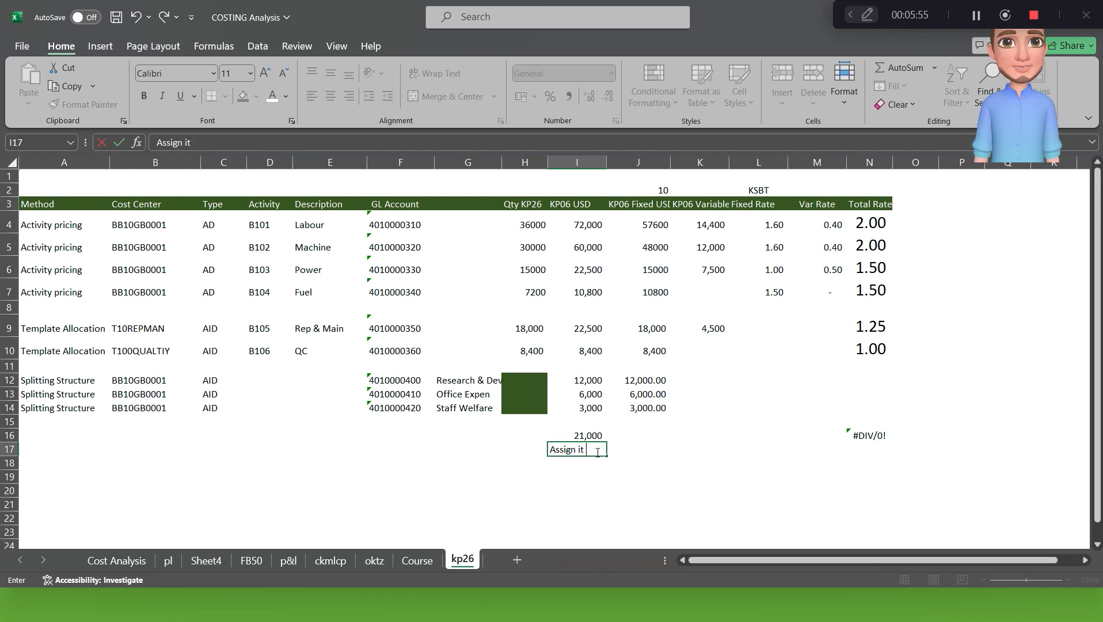
pyautogui.write('o Machine activity')
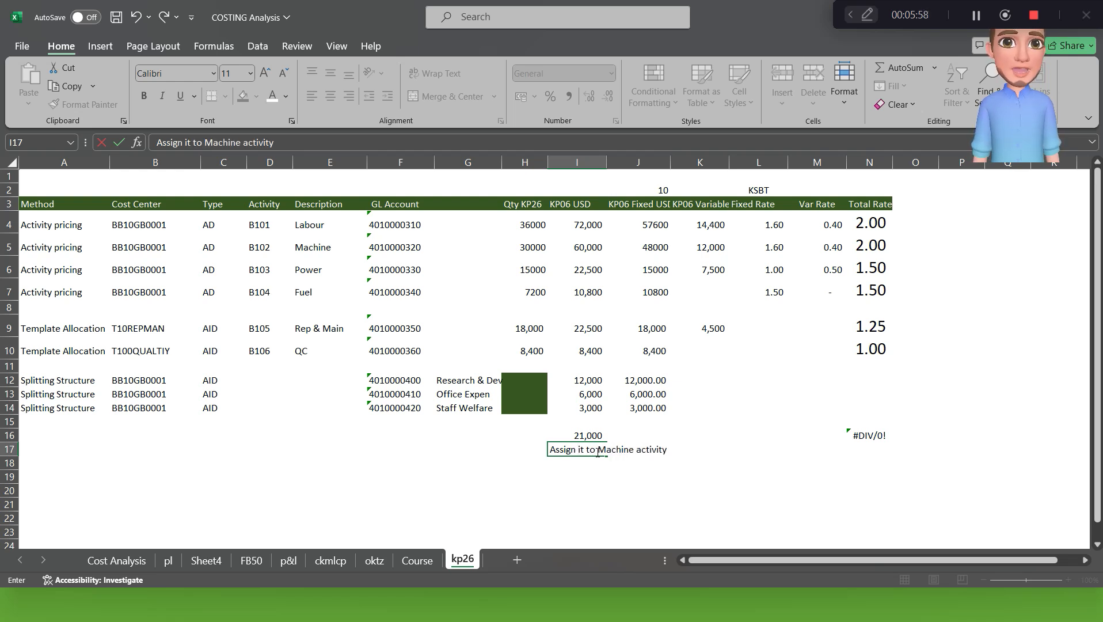
pyautogui.press('Return')
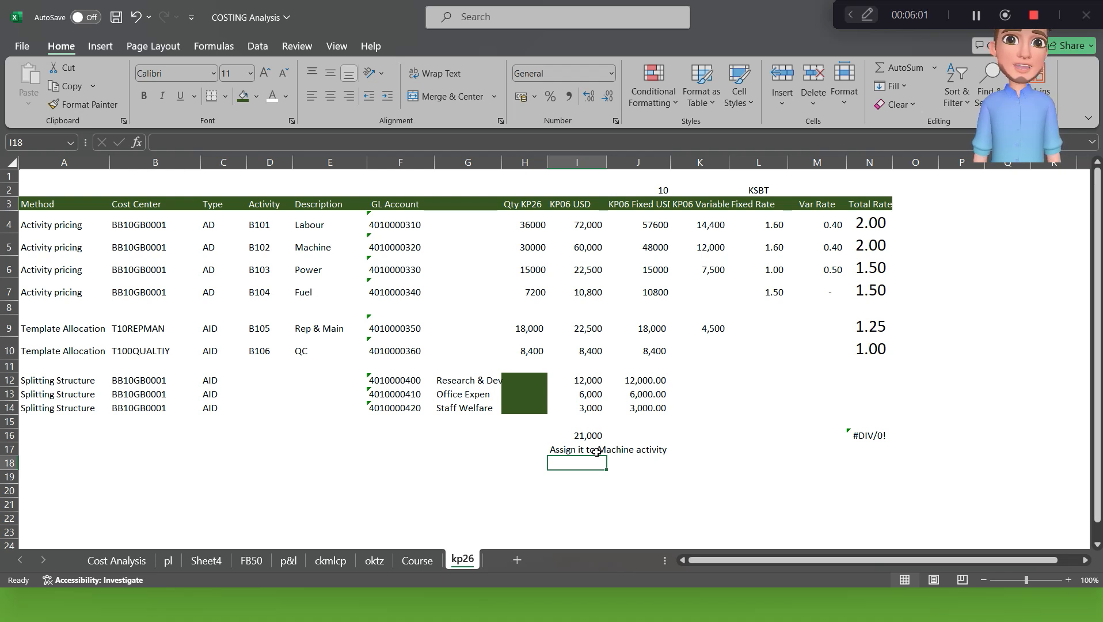
pyautogui.write('Machine hours')
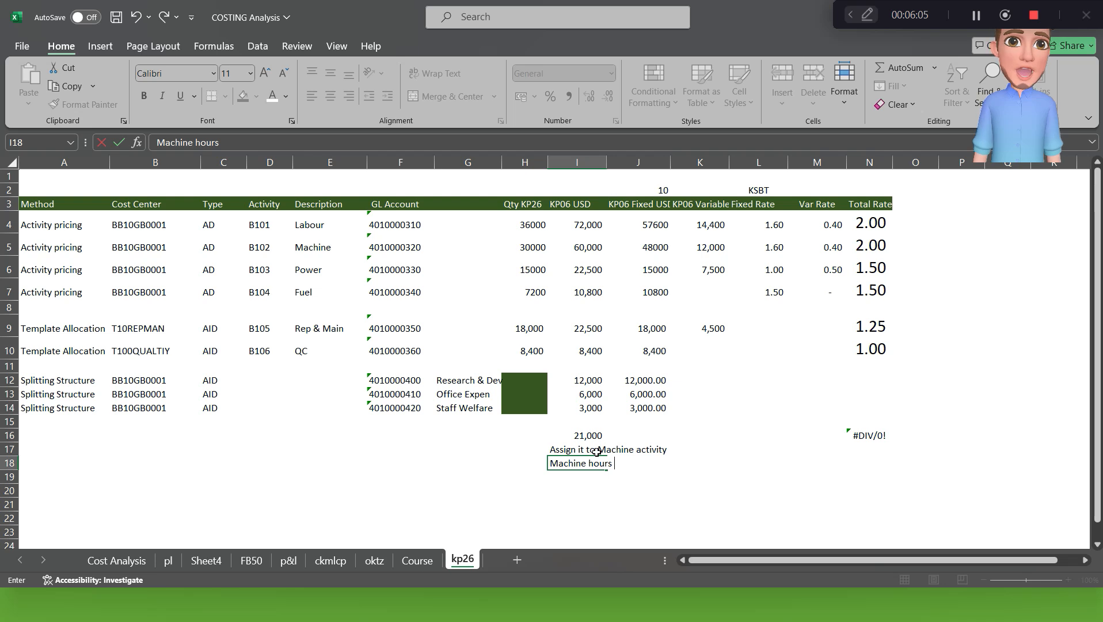
pyautogui.write(' 30k Hours')
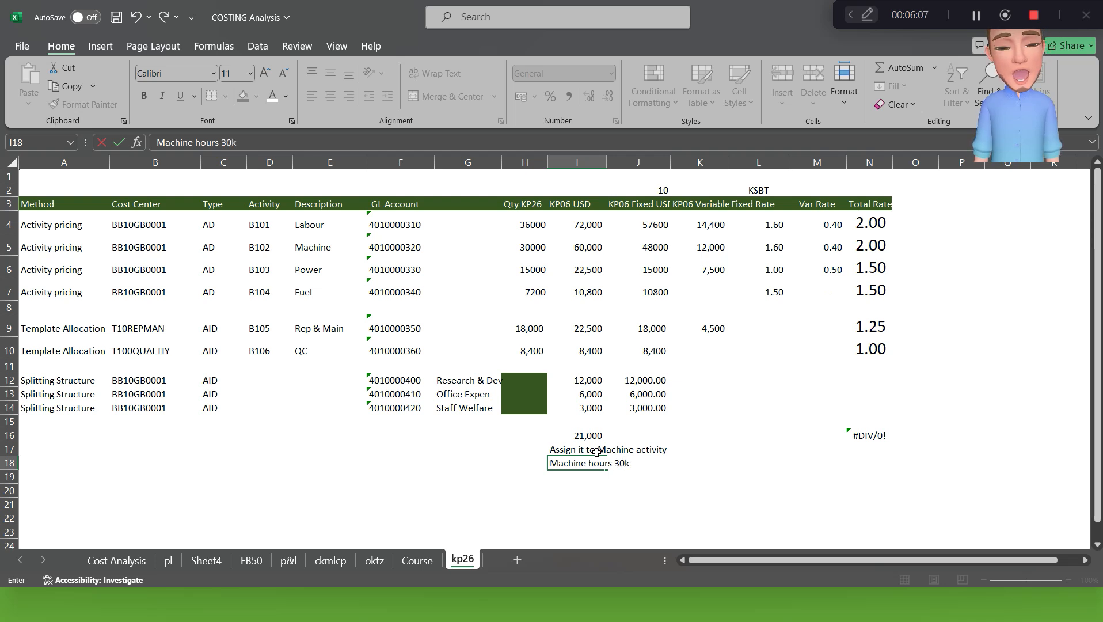
pyautogui.press('Return')
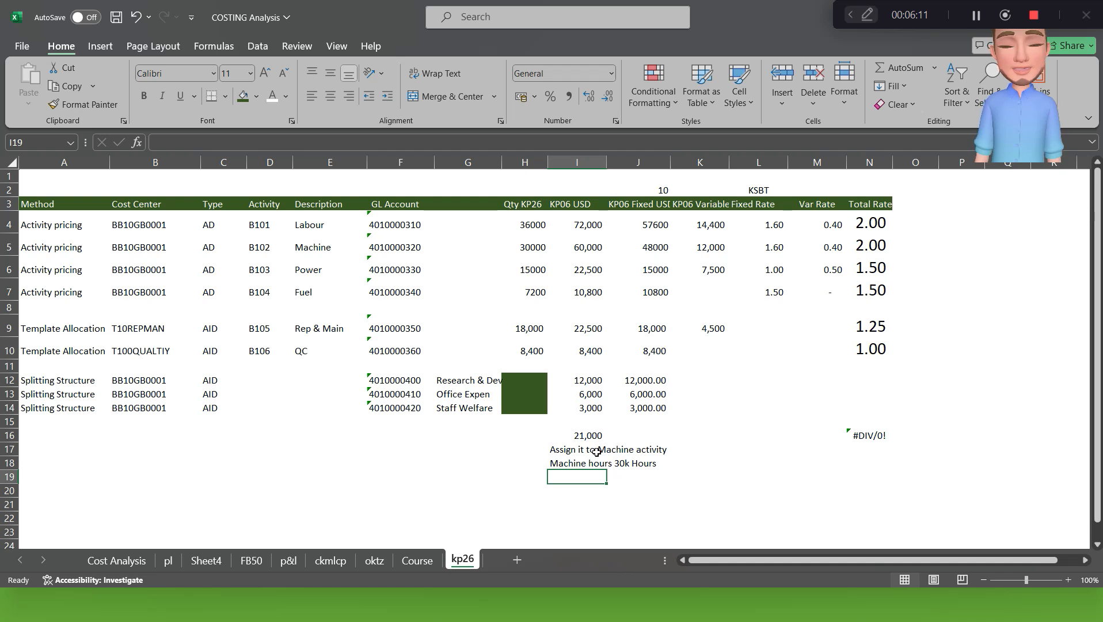
# - Calculate the additional machine rate in I19 with =21000/30000 and format it to three decimals
pyautogui.write('=21000')
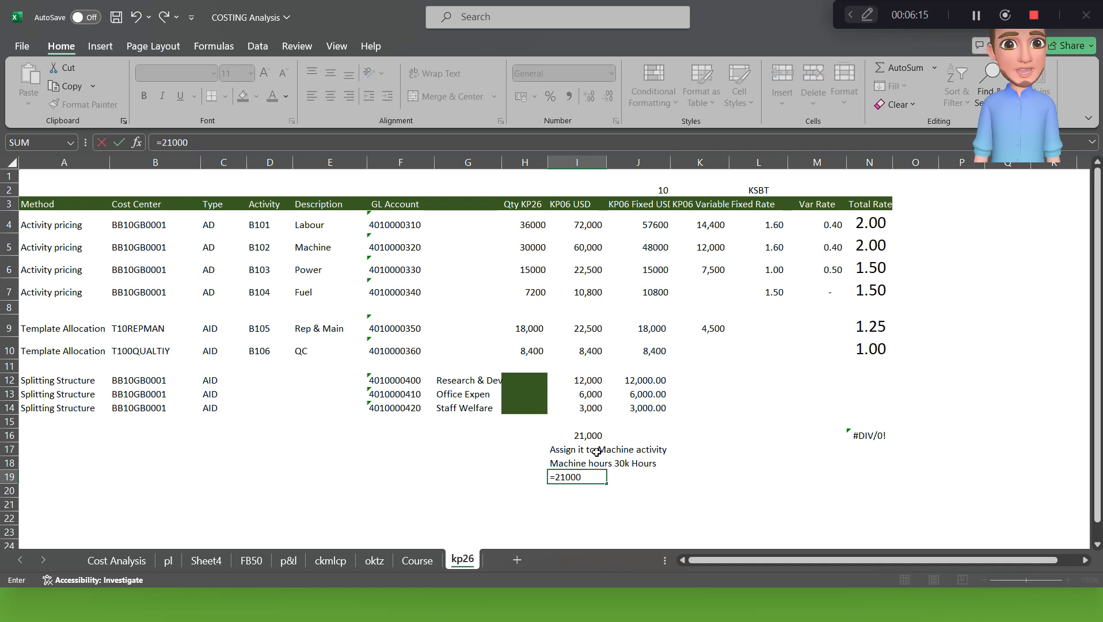
pyautogui.write('/30000')
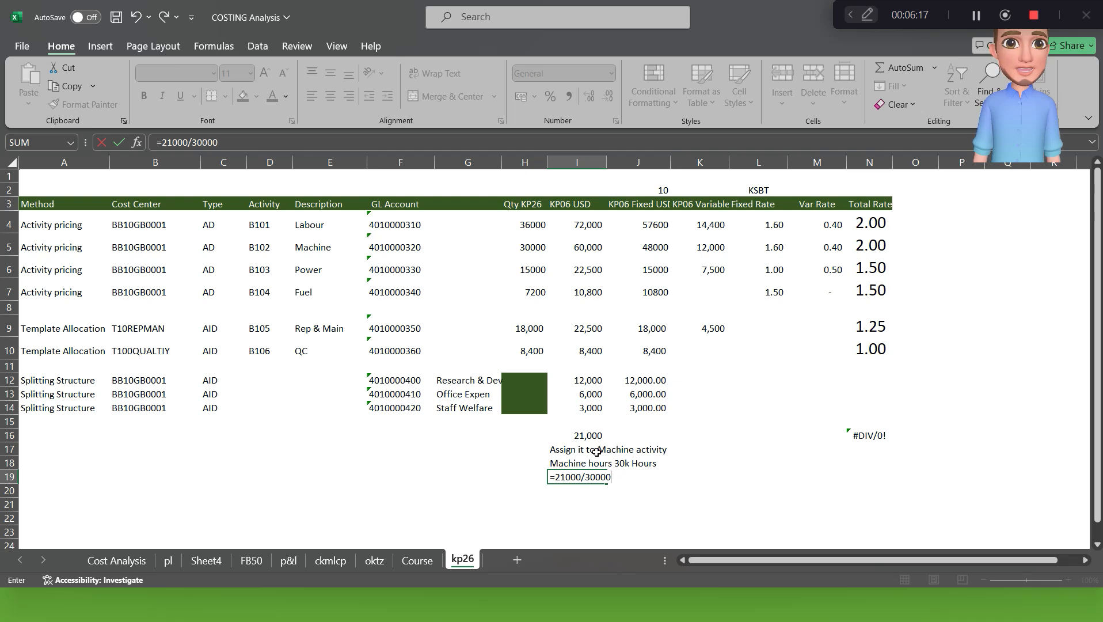
pyautogui.press('Return')
pyautogui.press('Up')
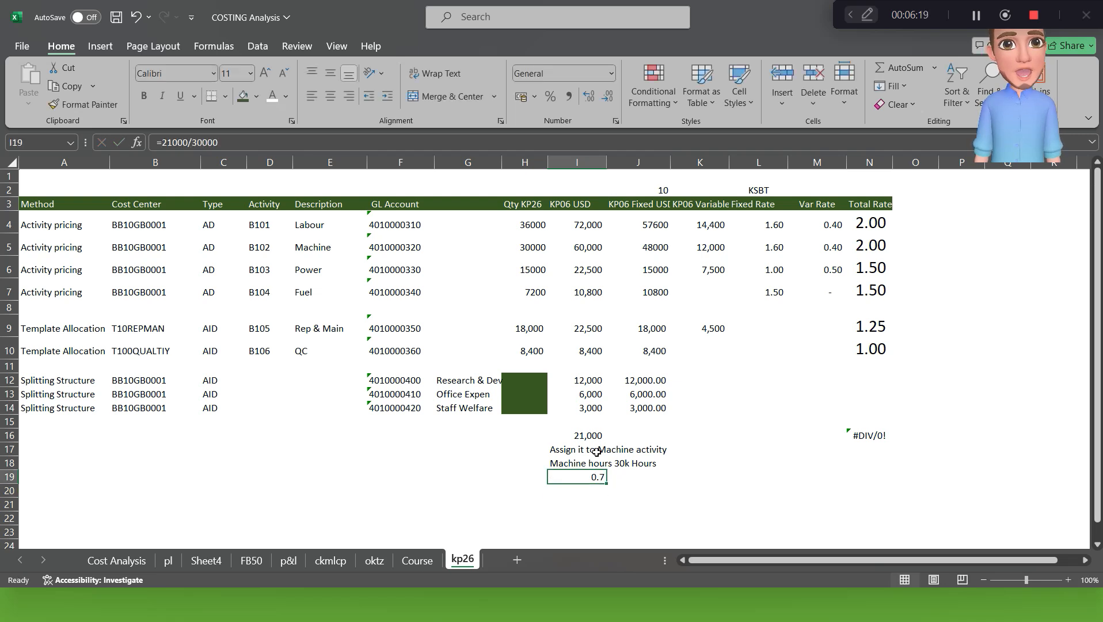
pyautogui.press('Right')
pyautogui.press('Left')
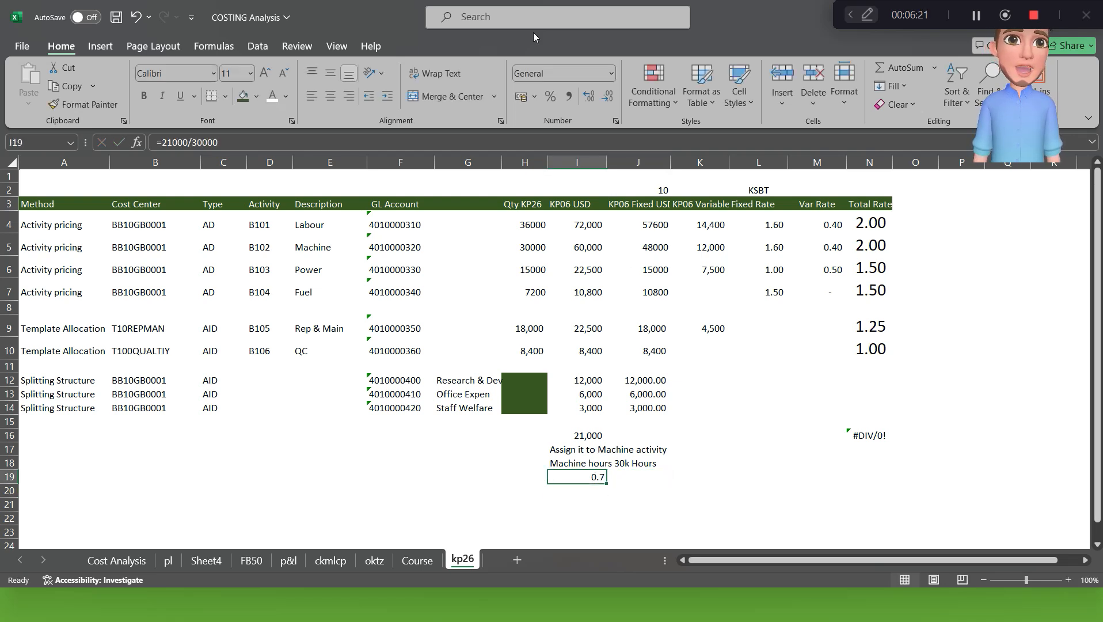
pyautogui.click(591, 101)
pyautogui.click(592, 101)
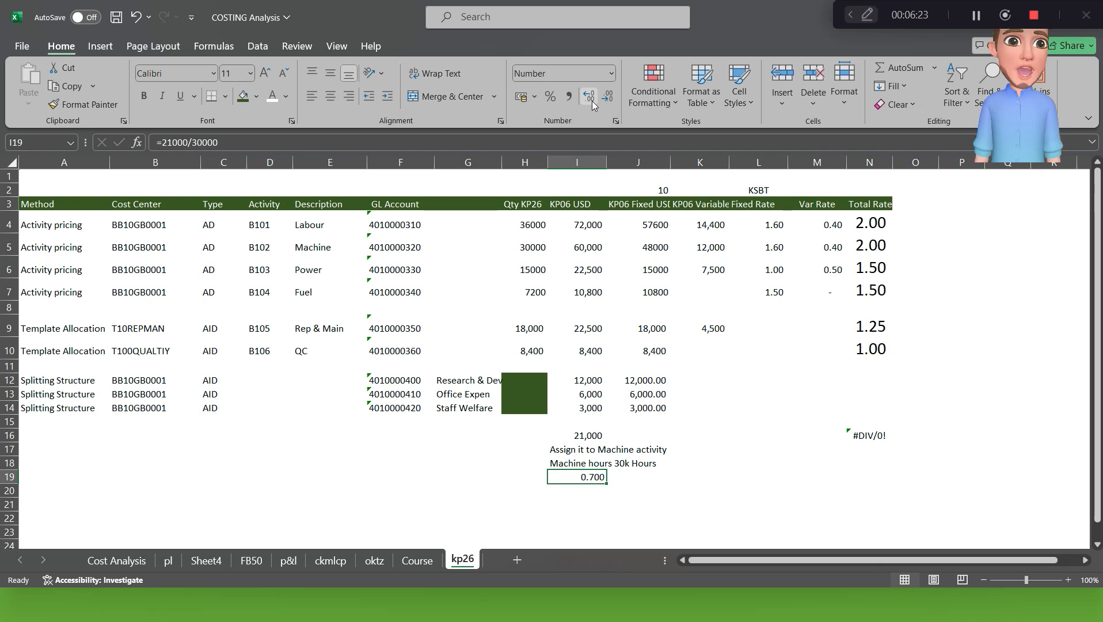
# - Label the calculated machine rate with "per hour" in J19
pyautogui.press('Right')
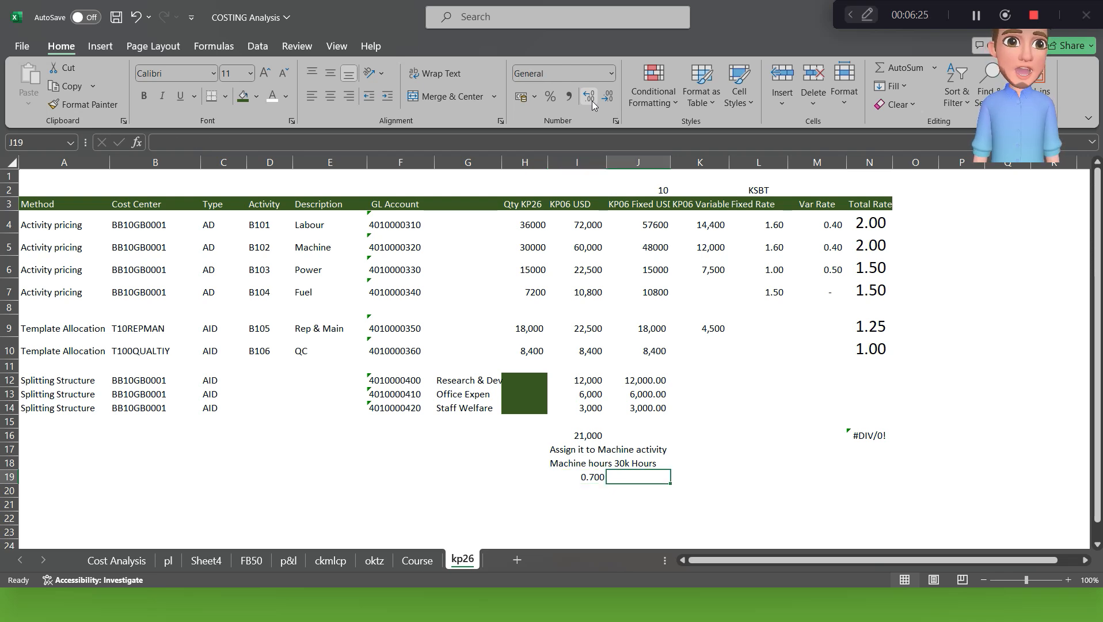
pyautogui.write('per hour')
pyautogui.press('Return')
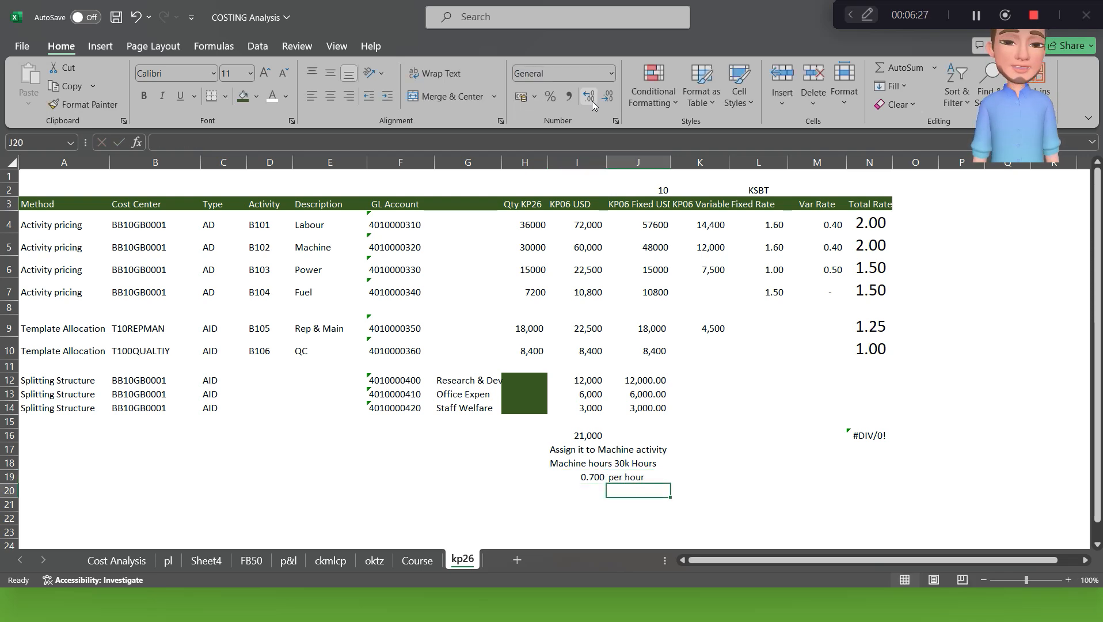
pyautogui.press('Up')
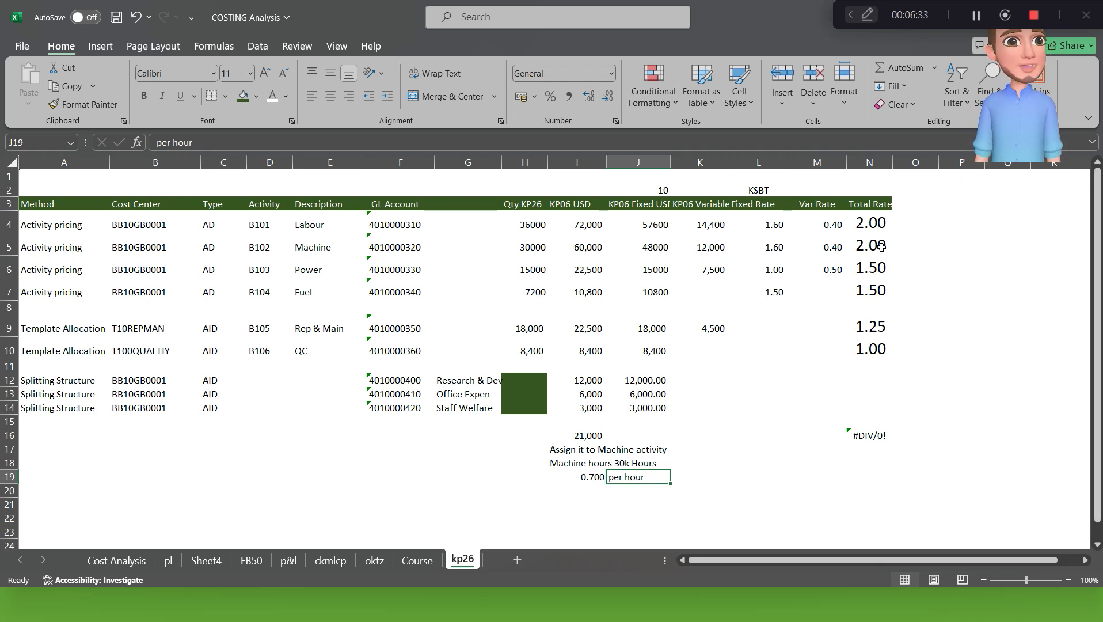
# - Enter the new Machine rate of 2.70 in O5, beside the Machine row's Total Rate
pyautogui.click(828, 270)
pyautogui.click(870, 247)
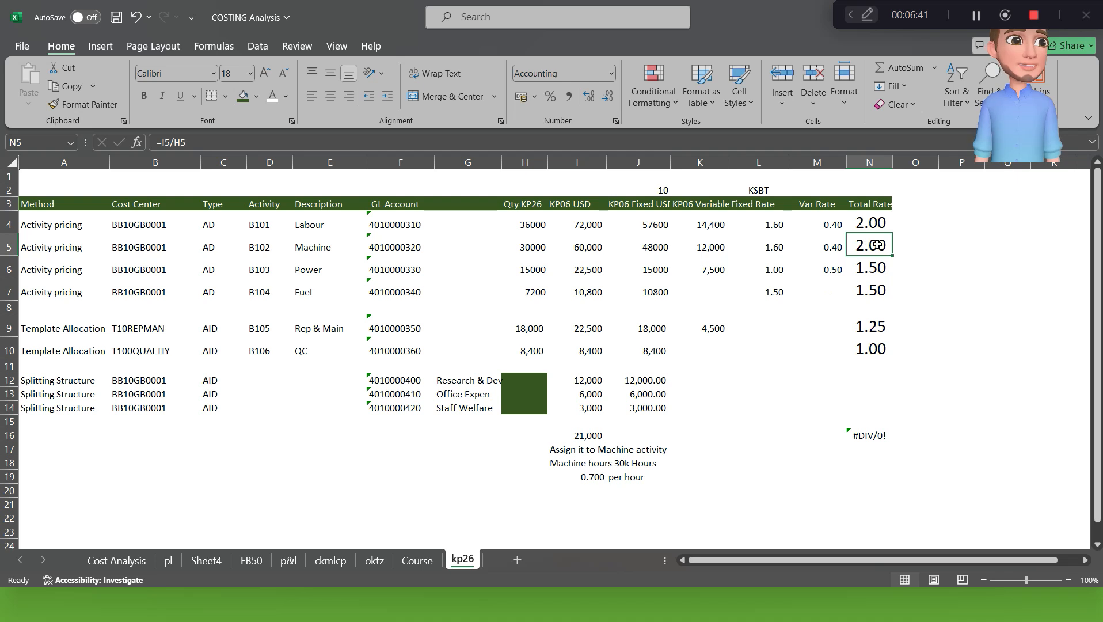
pyautogui.click(914, 246)
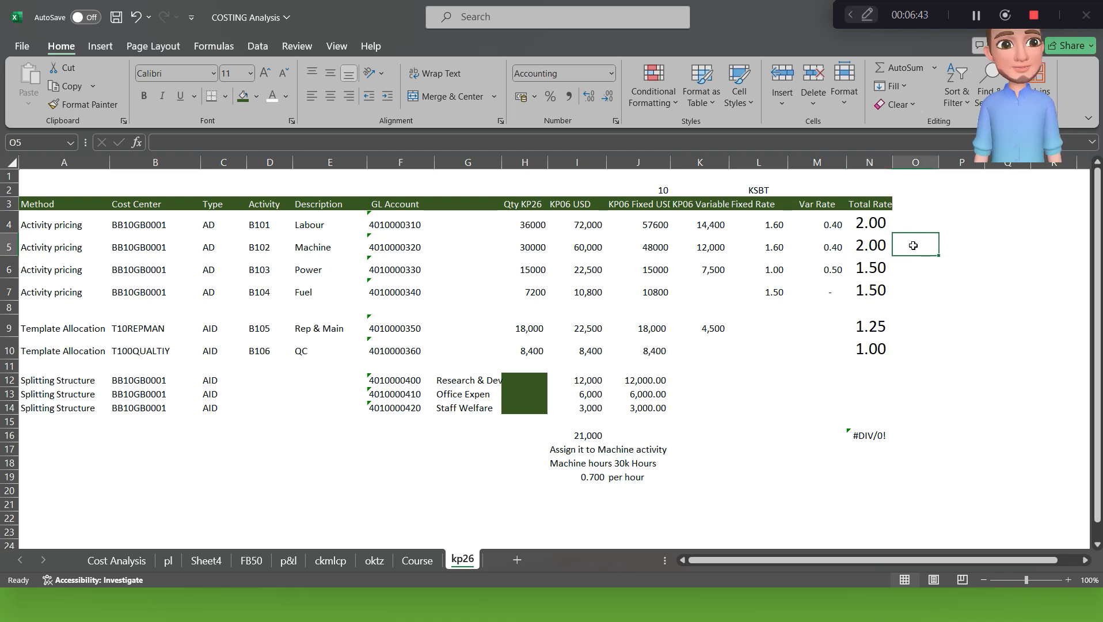
pyautogui.write('2.70')
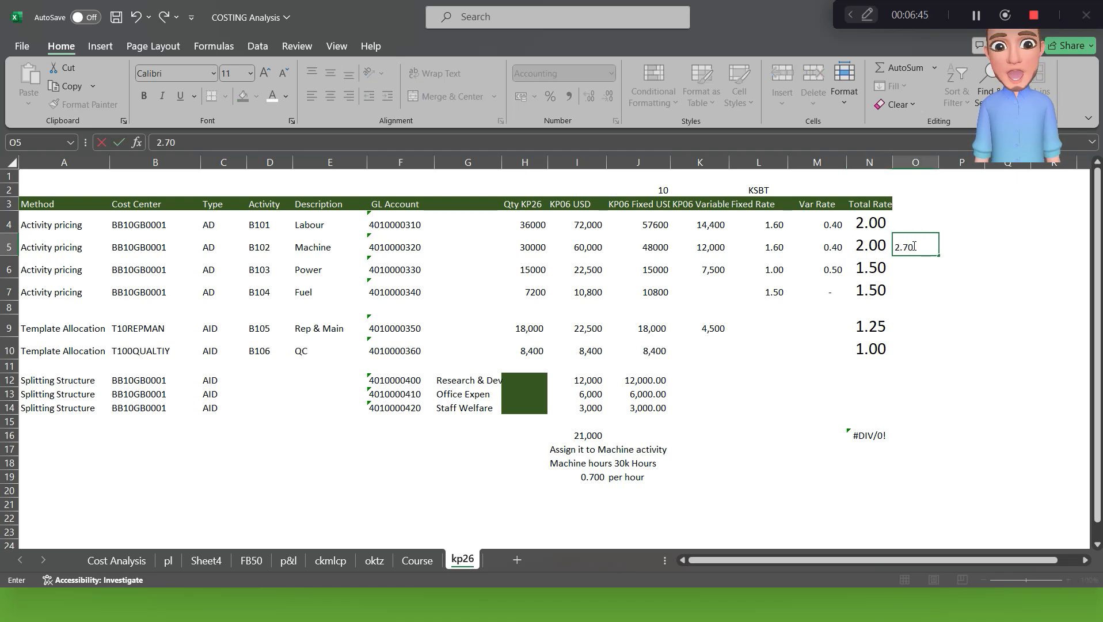
pyautogui.press('Return')
# - Highlight the new Machine rate in O5 with a dark green fill and font size 18
pyautogui.click(912, 246)
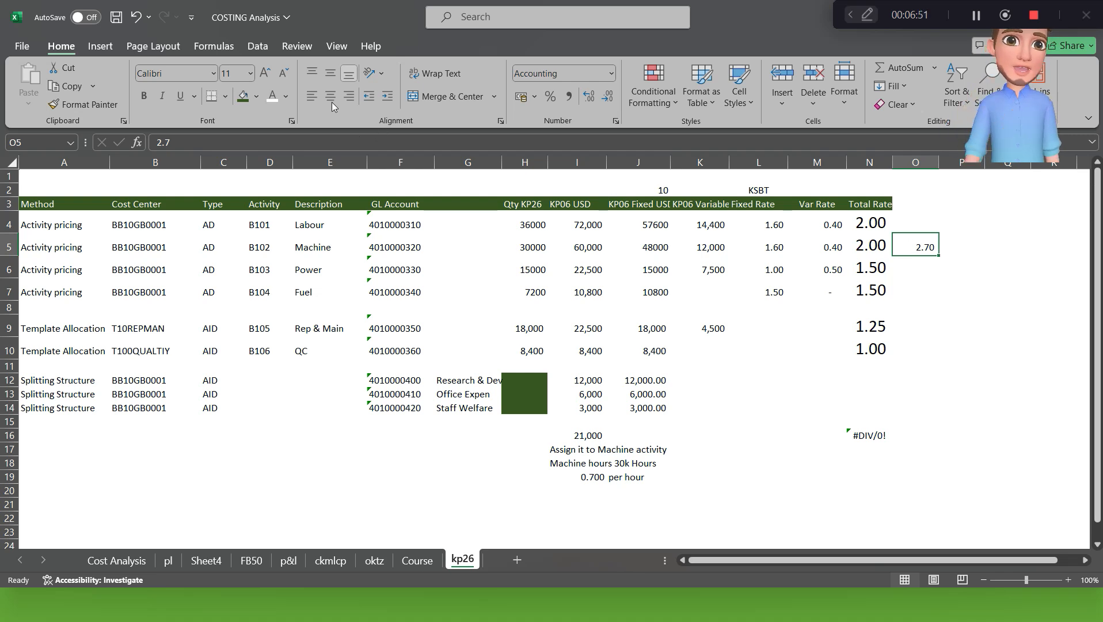
pyautogui.click(241, 99)
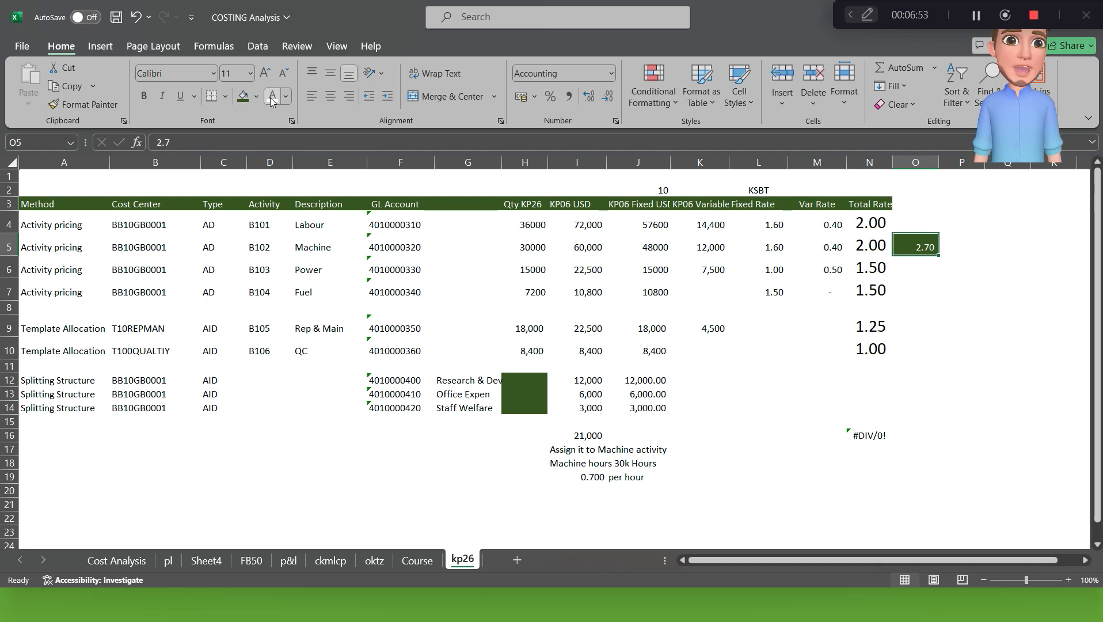
pyautogui.click(266, 73)
pyautogui.click(266, 73)
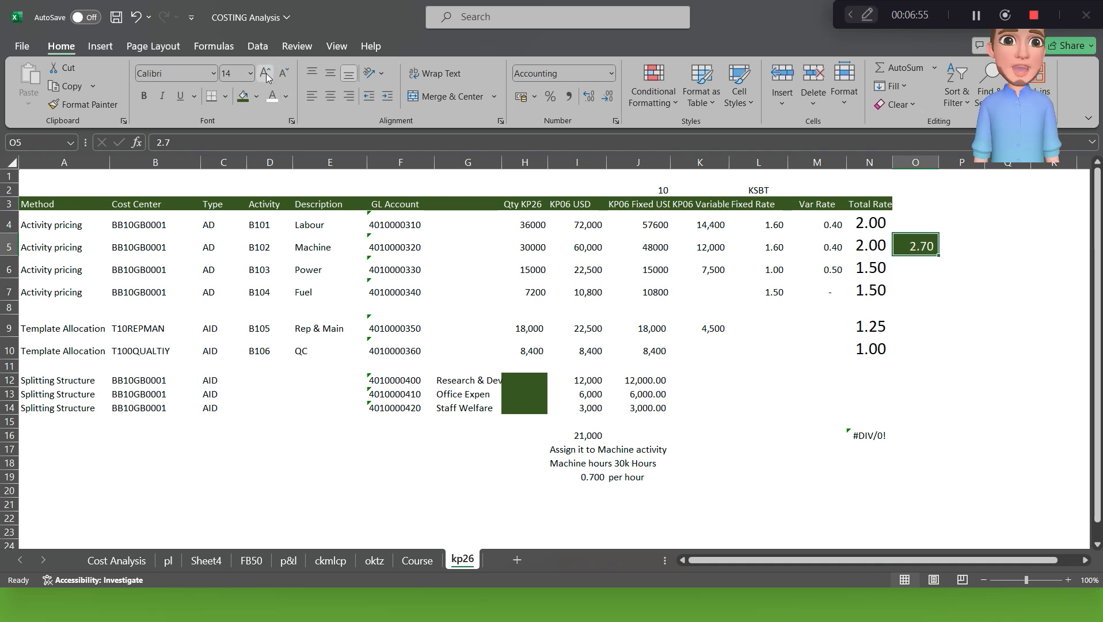
pyautogui.click(266, 73)
pyautogui.click(265, 73)
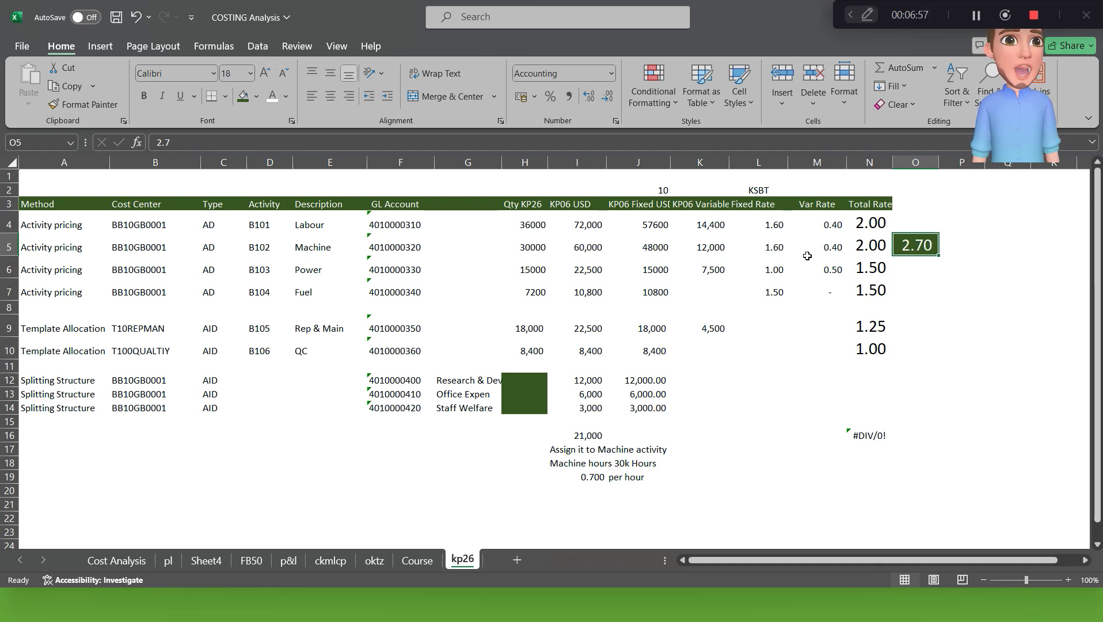
# - Examine the Machine row's total rate formula, KP06 USD cost and quantity, and the Splitting Structure total in I16
pyautogui.click(866, 250)
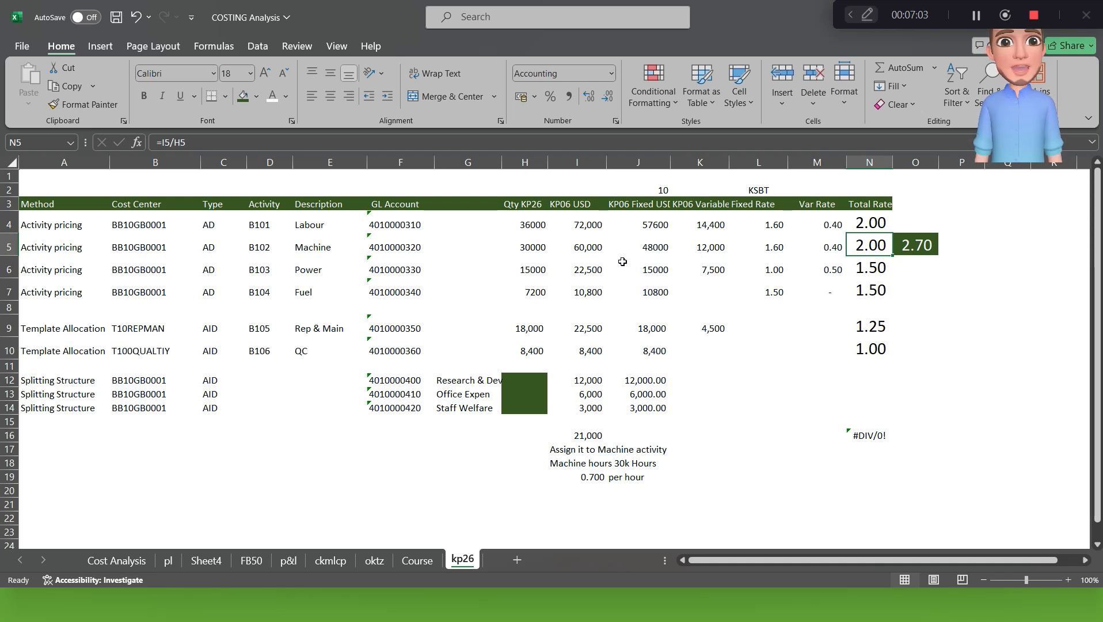
pyautogui.click(586, 249)
pyautogui.click(532, 250)
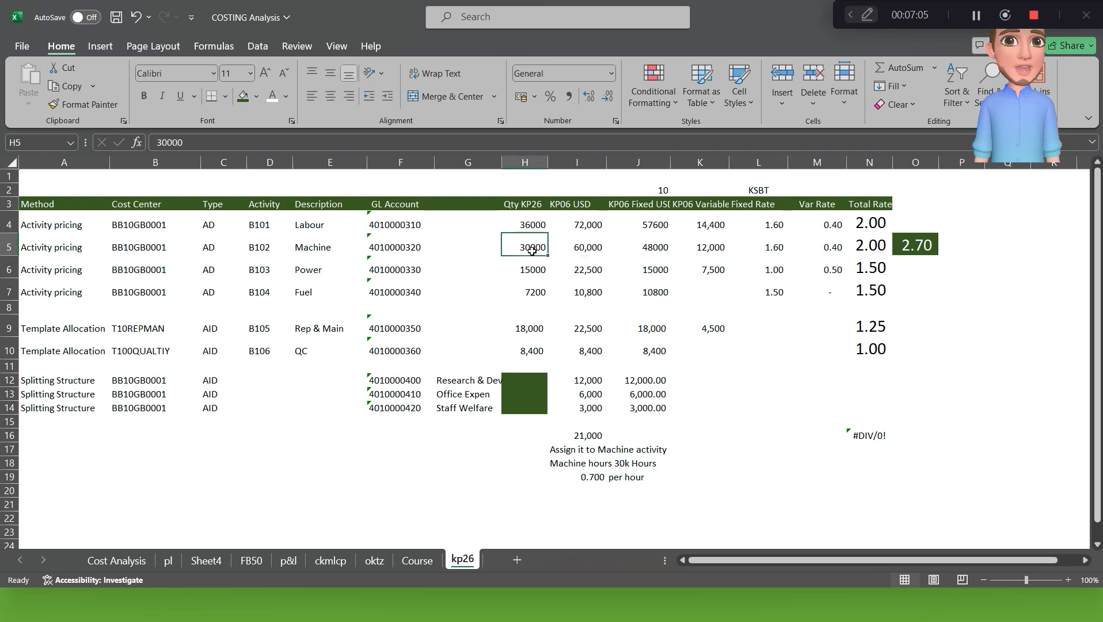
pyautogui.click(876, 250)
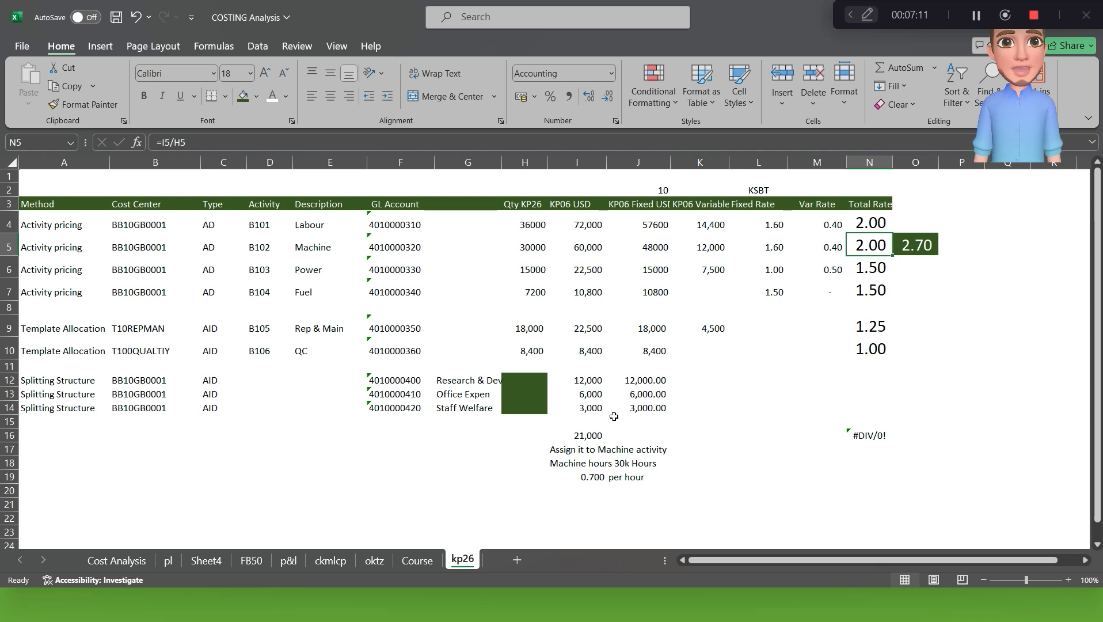
pyautogui.click(589, 436)
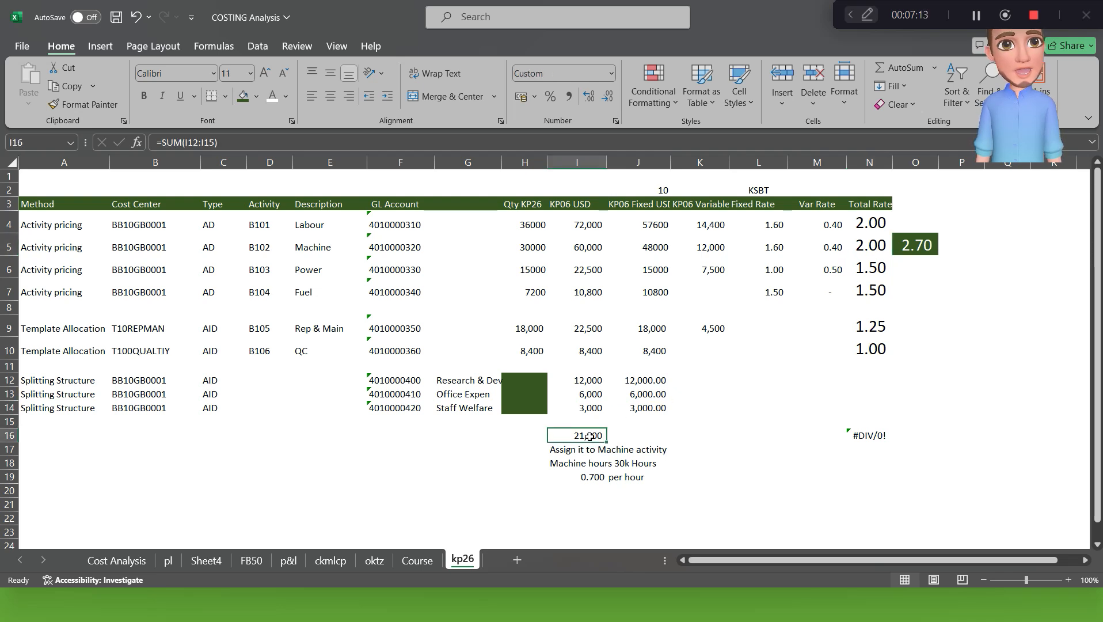
pyautogui.doubleClick(521, 245)
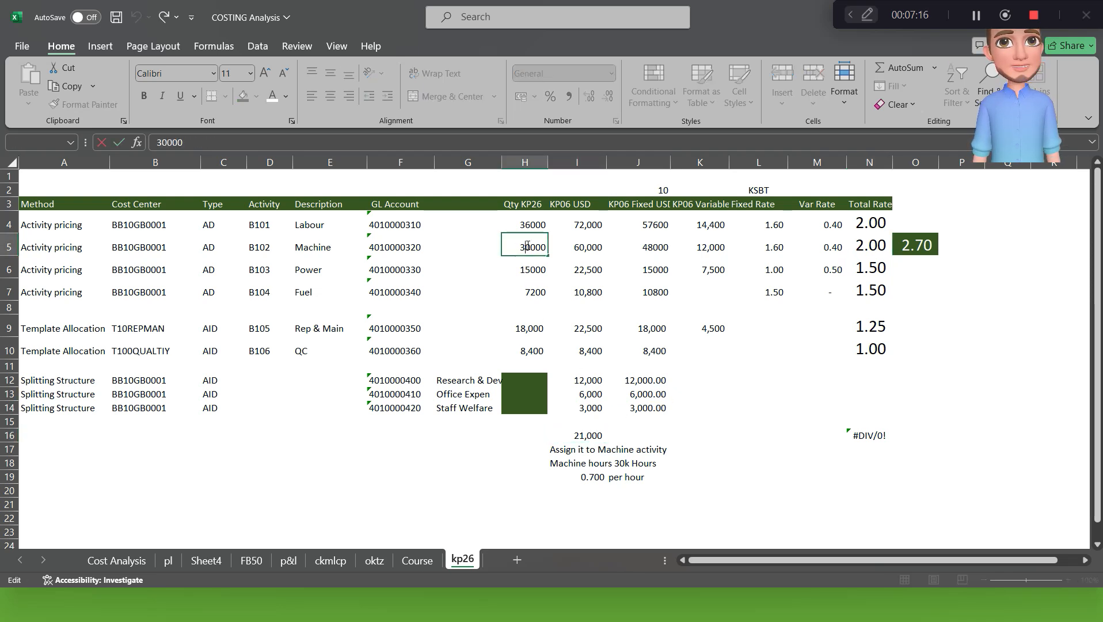
pyautogui.press('Escape')
# - Reduce the calculated machine rate in I19 to one decimal place
pyautogui.click(590, 478)
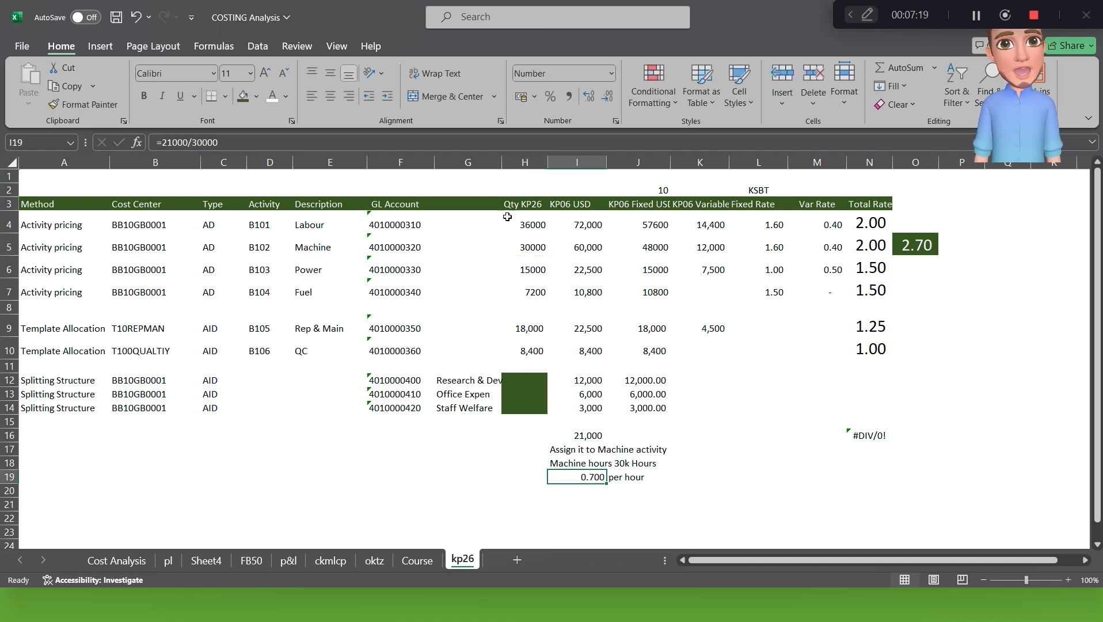
pyautogui.click(607, 96)
pyautogui.click(607, 97)
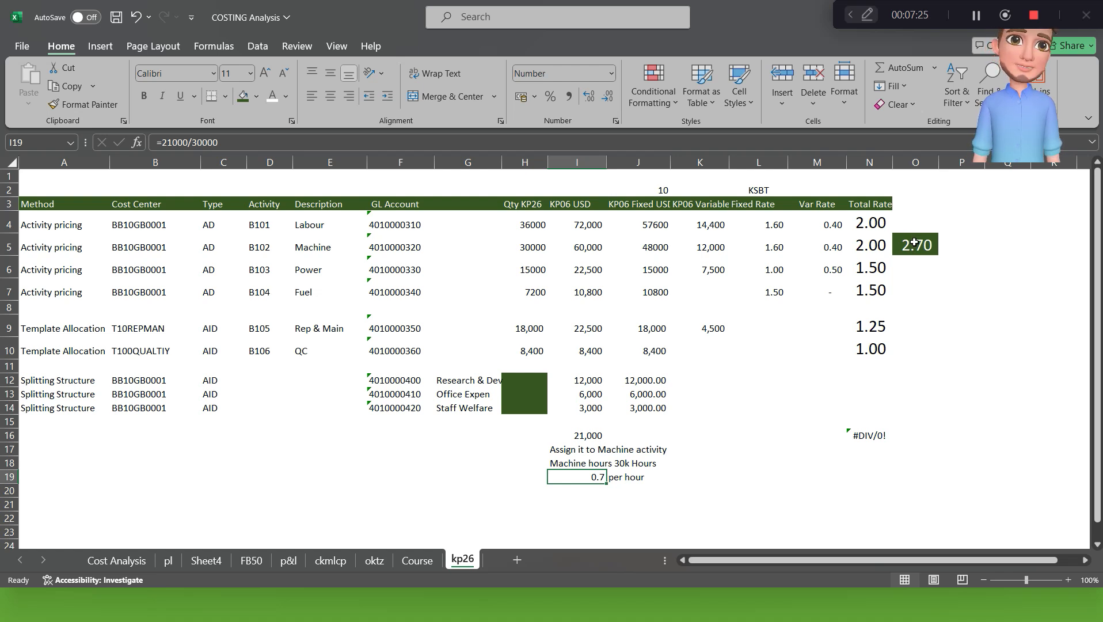
# - Switch from the workbook to the SAP Easy Access session in the full-screen remote desktop
pyautogui.hotkey('alt', 'Tab')
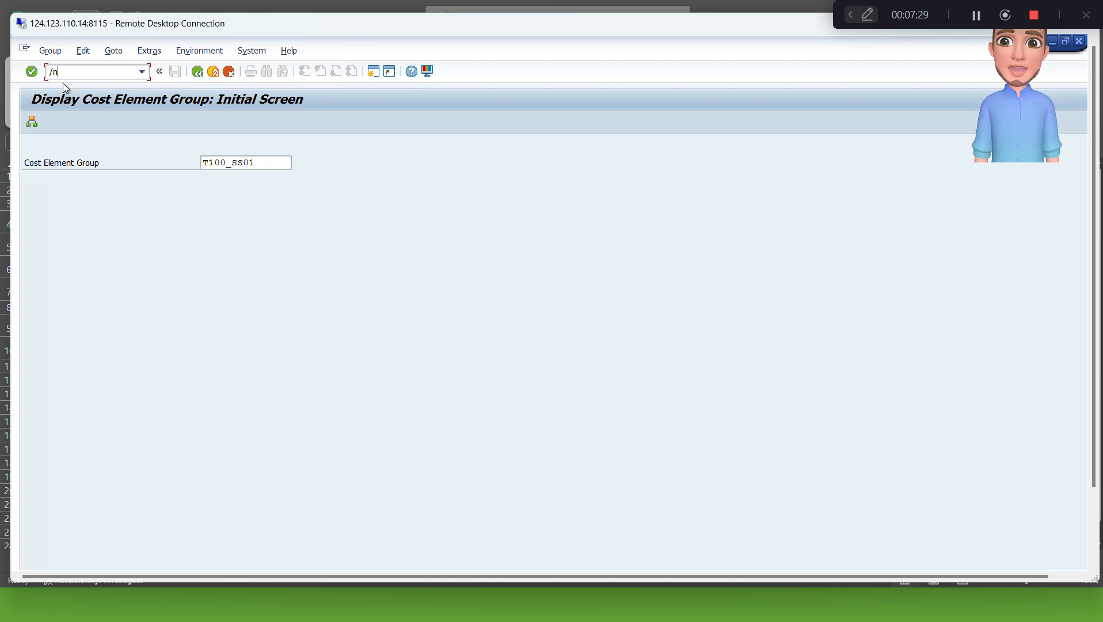
pyautogui.doubleClick(395, 28)
pyautogui.hotkey('alt', 'Tab')
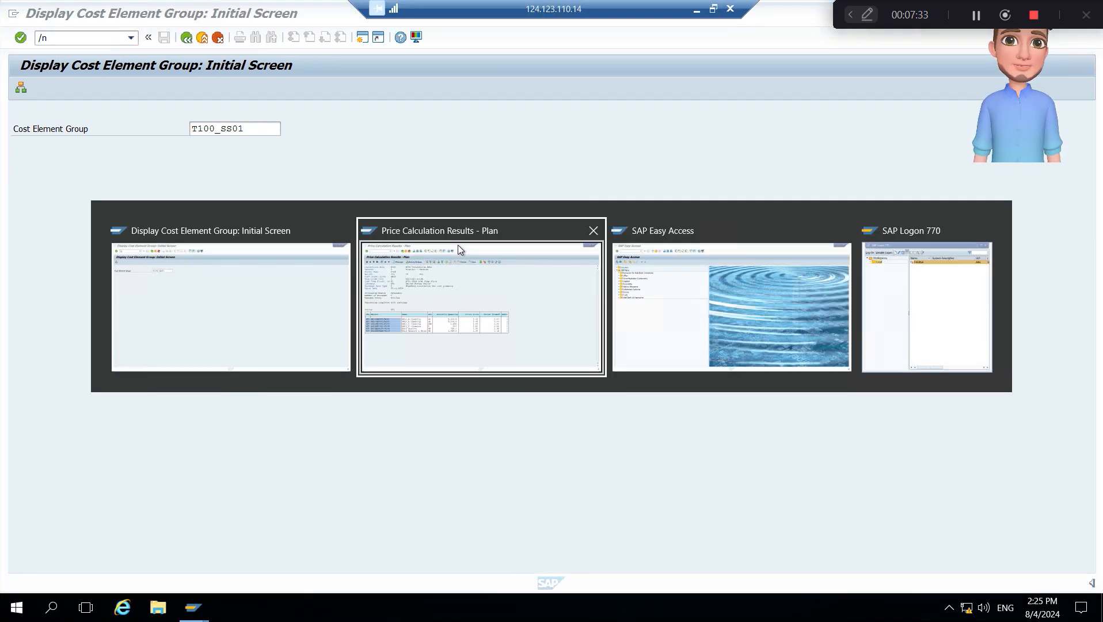
pyautogui.hotkey('alt', 'Tab')
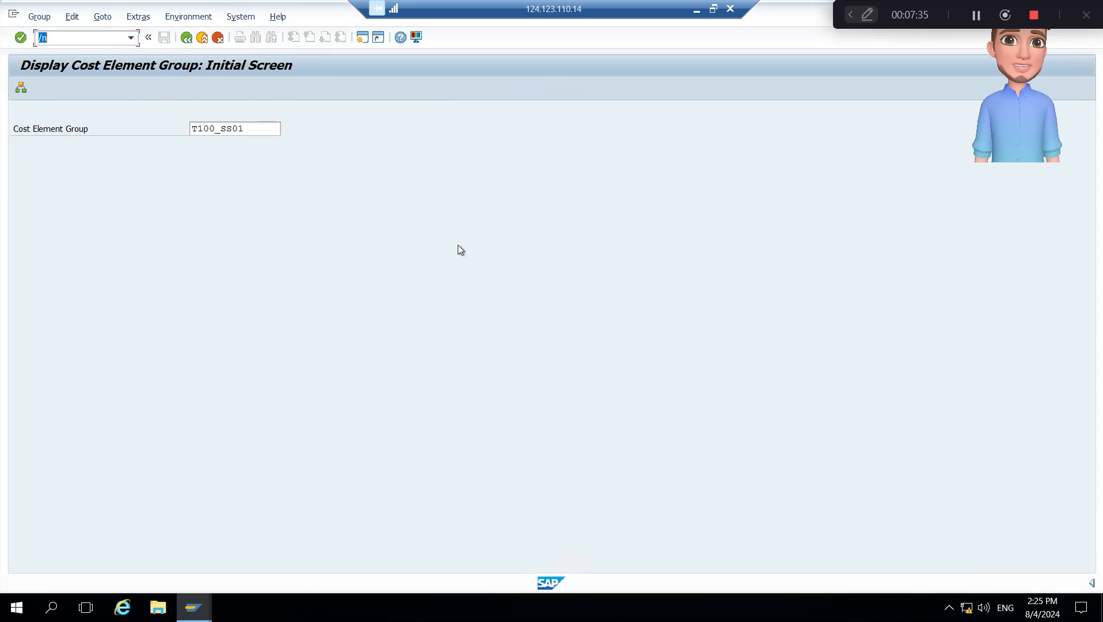
pyautogui.hotkey('alt', 'Tab')
pyautogui.hotkey('alt', 'Tab')
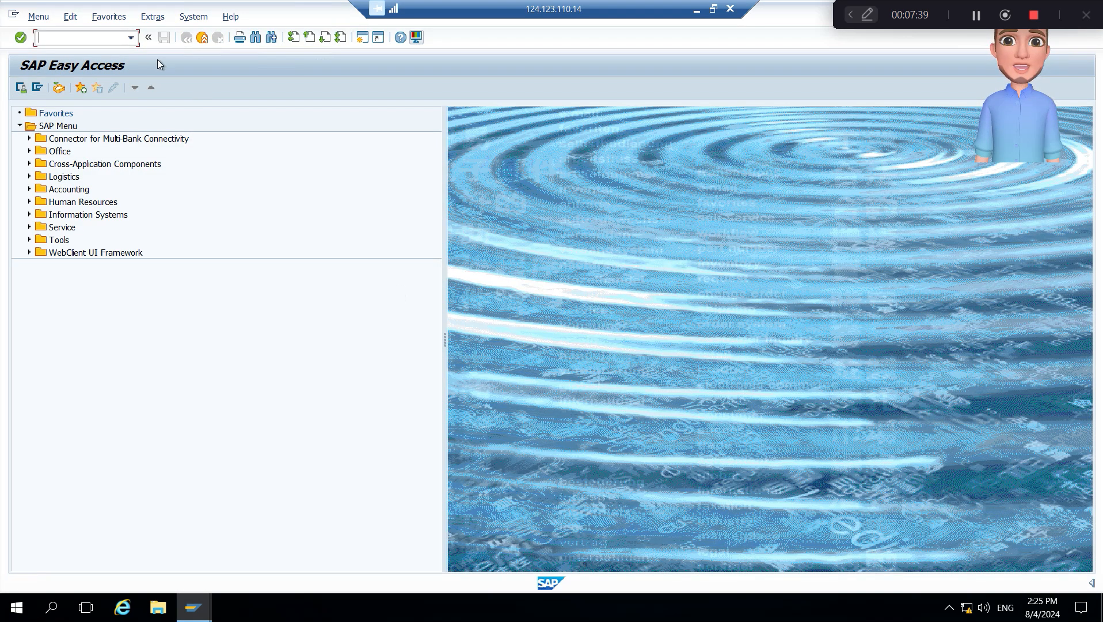
# - Open the SAP customizing guide with transaction SPRO and expand the Controlling node
pyautogui.write('/')
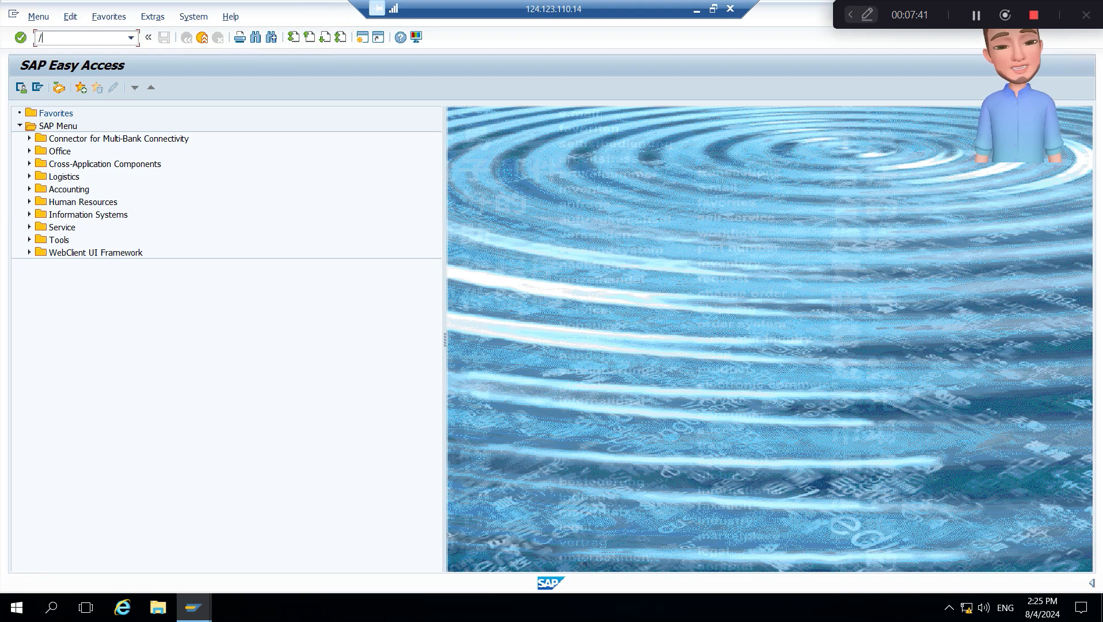
pyautogui.write('nspro')
pyautogui.press('Return')
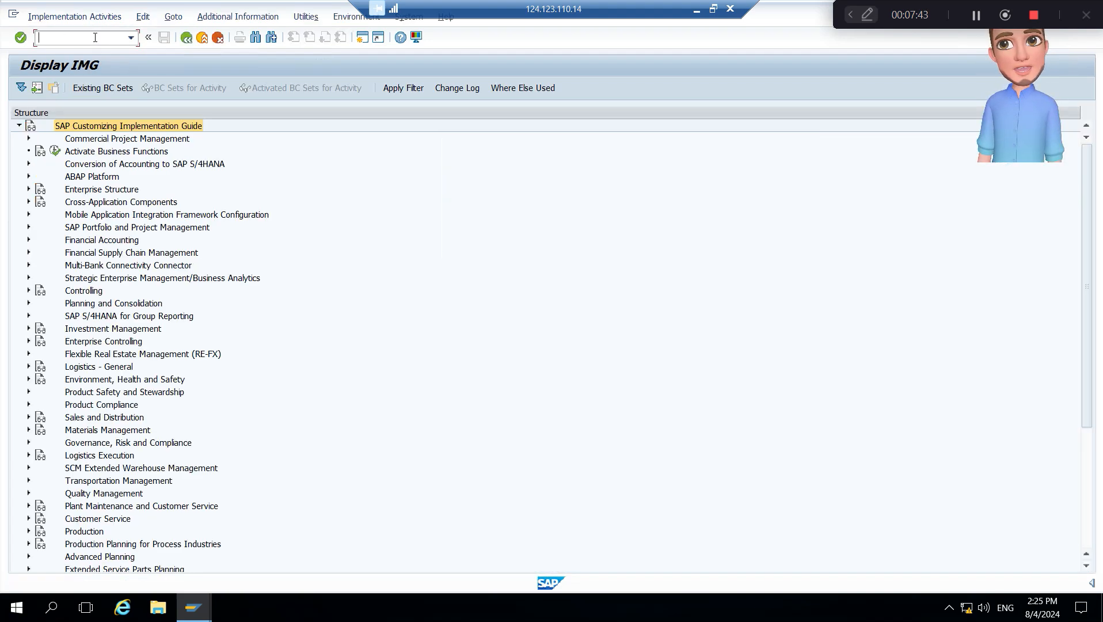
pyautogui.click(86, 292)
pyautogui.doubleClick(84, 290)
pyautogui.press('Down')
pyautogui.press('Down')
pyautogui.press('Down')
pyautogui.press('Down')
pyautogui.press('Down')
pyautogui.press('Down')
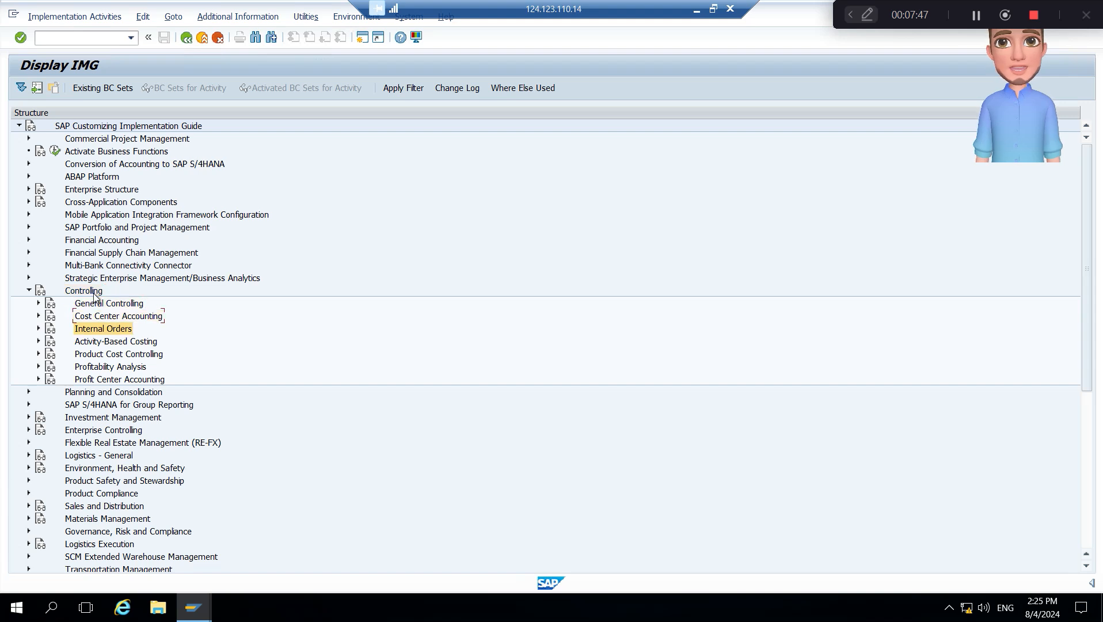
pyautogui.press('Up')
pyautogui.press('Right')
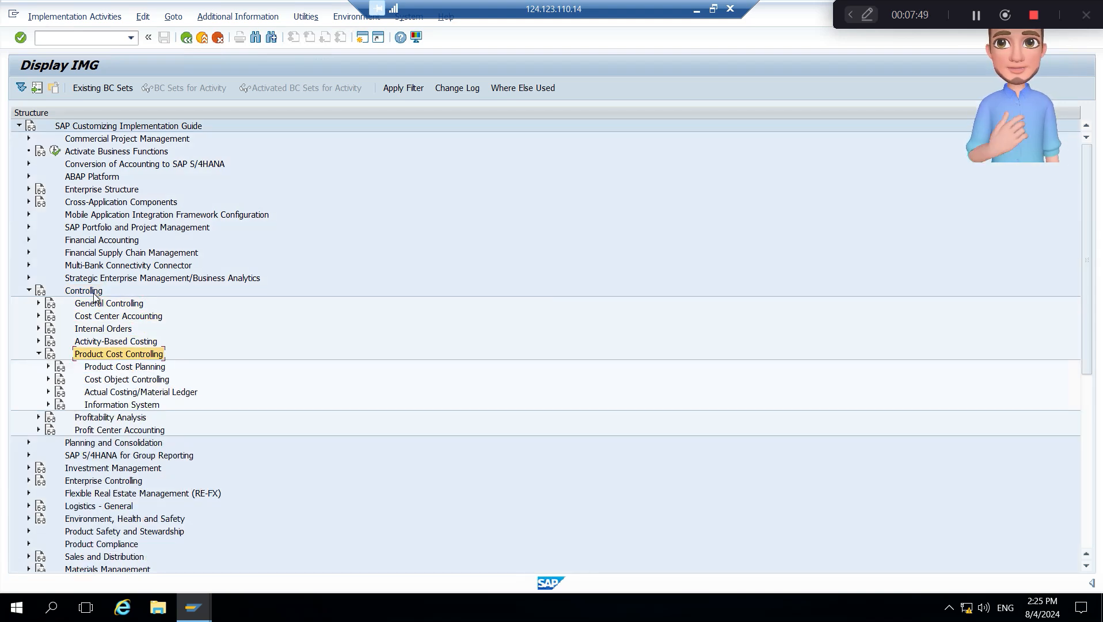
pyautogui.press('Left')
pyautogui.press('Up')
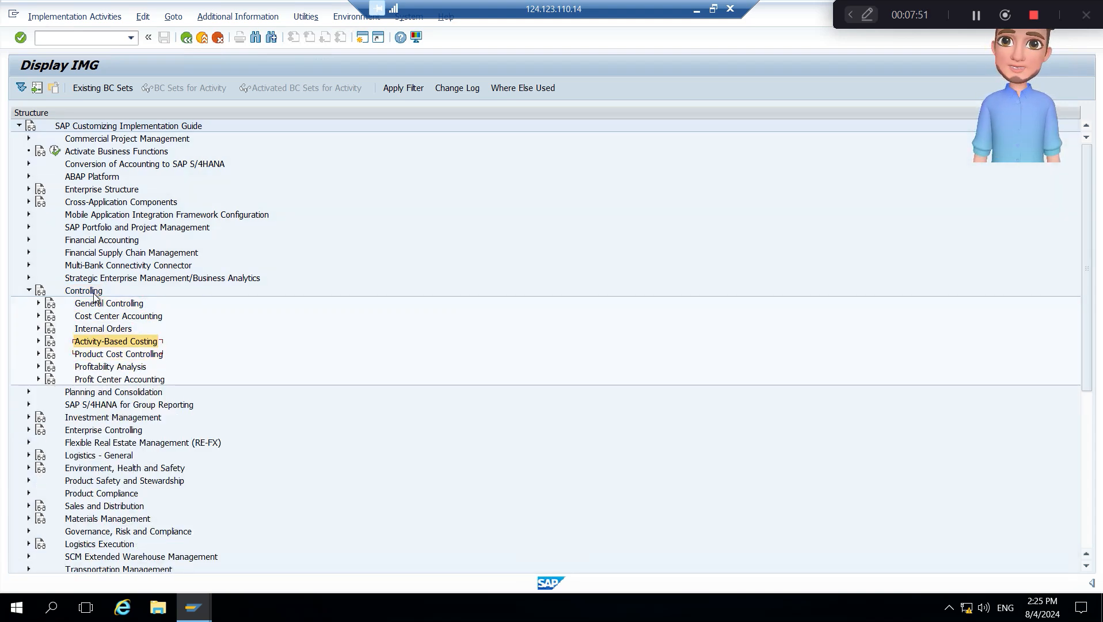
# - Expand Cost Center Accounting under Controlling, including its Planning node
pyautogui.press('Up')
pyautogui.press('Up')
pyautogui.press('Right')
pyautogui.press('Down')
pyautogui.press('Down')
pyautogui.press('Down')
pyautogui.press('Down')
pyautogui.press('Down')
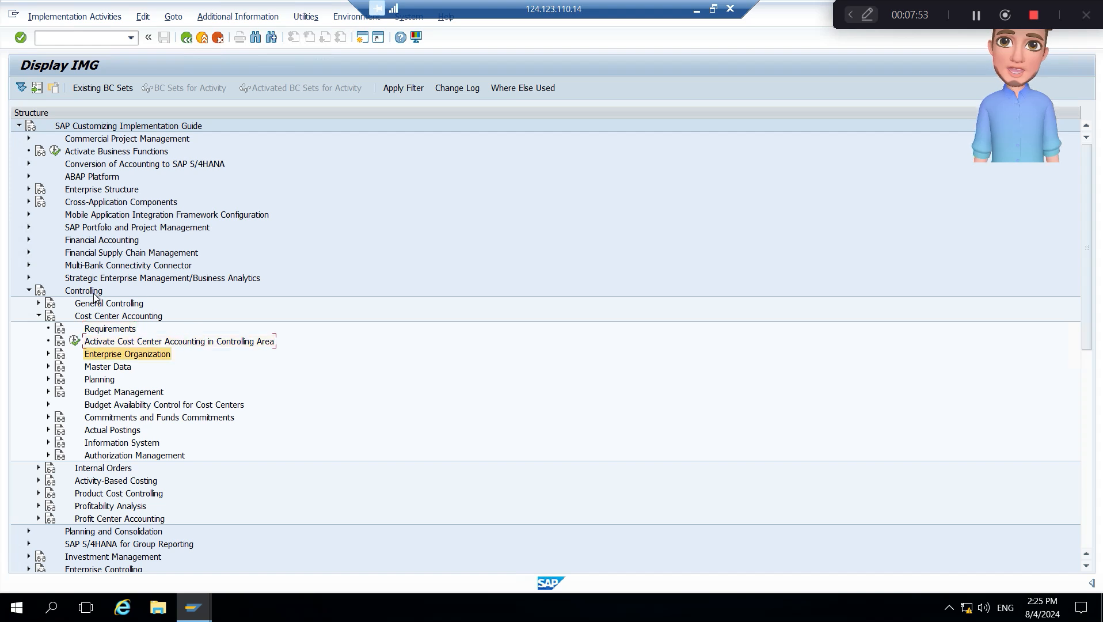
pyautogui.press('Right')
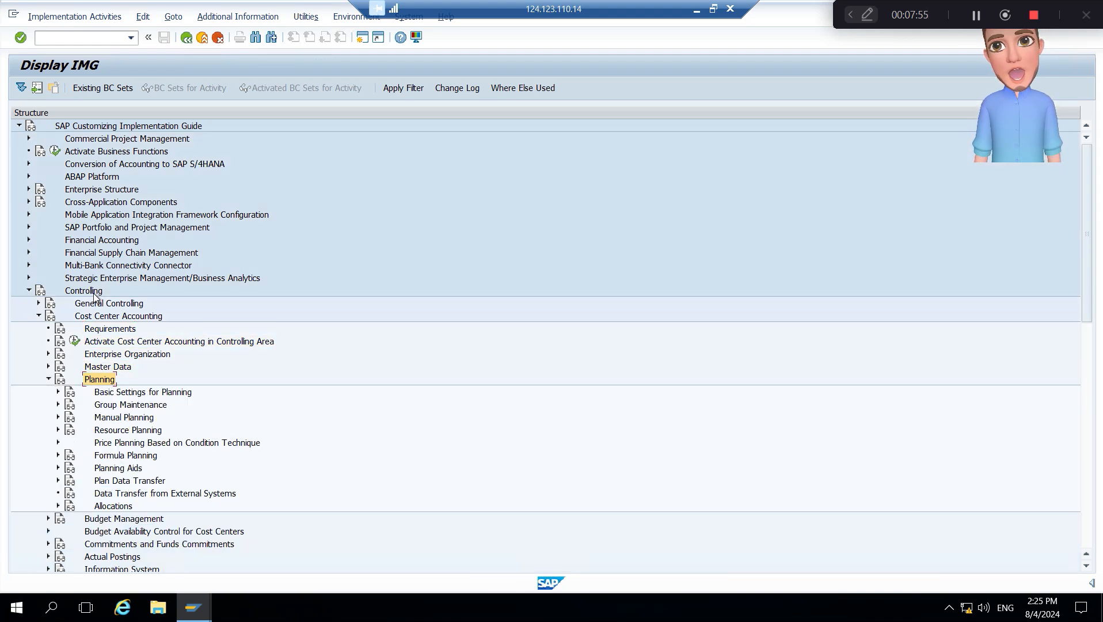
# - Expand the Allocations node under Cost Center Accounting Planning
pyautogui.press('Down')
pyautogui.press('Down')
pyautogui.press('Down')
pyautogui.press('Down')
pyautogui.press('Down')
pyautogui.press('Down')
pyautogui.press('Down')
pyautogui.press('Down')
pyautogui.press('Down')
pyautogui.press('Down')
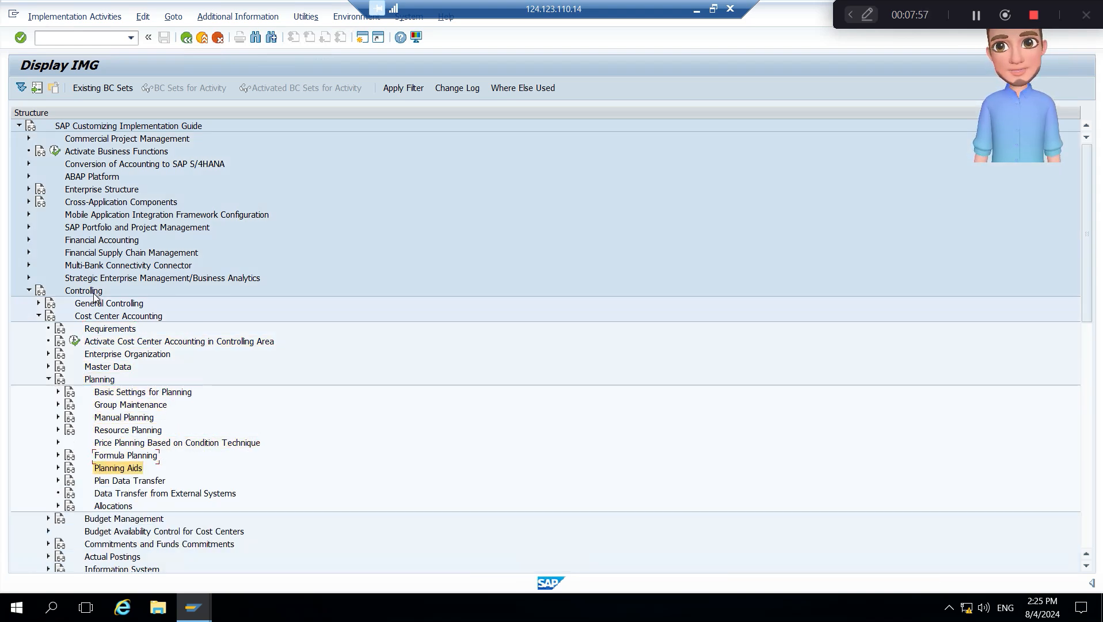
pyautogui.press('Right')
# - Expand the Activity Allocation node under Allocations
pyautogui.press('Down')
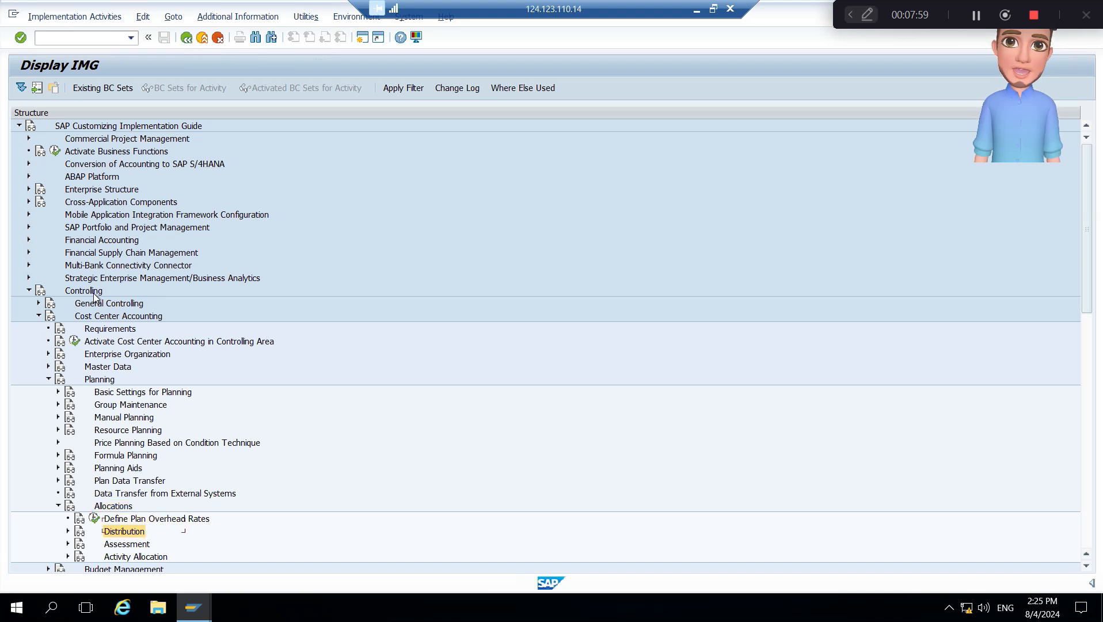
pyautogui.press('Down')
pyautogui.press('Right')
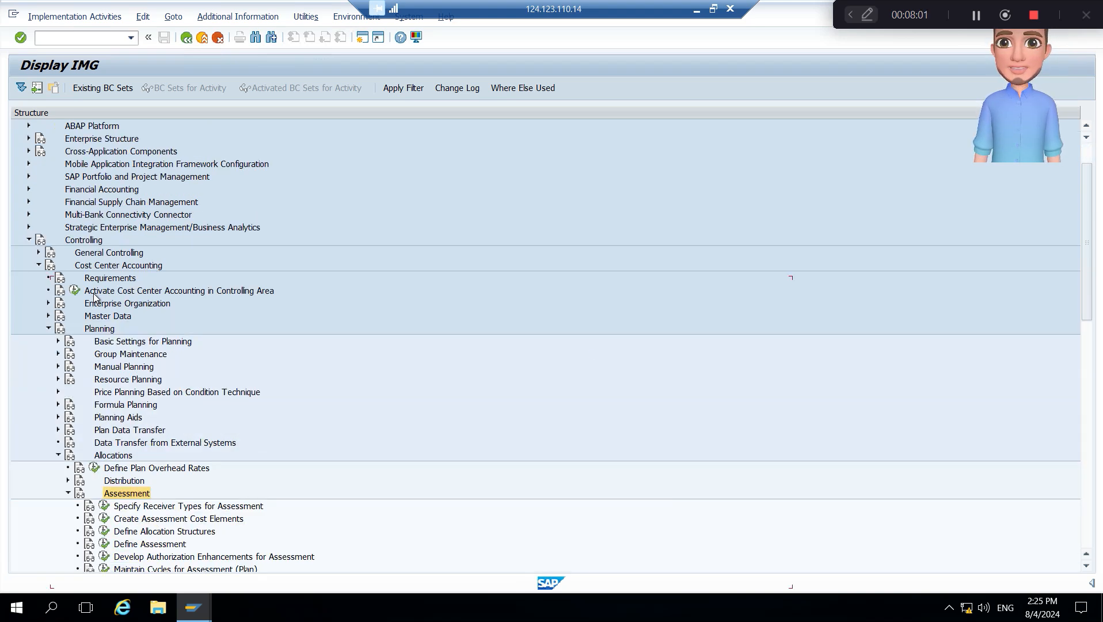
pyautogui.press('Left')
pyautogui.press('Down')
pyautogui.press('Right')
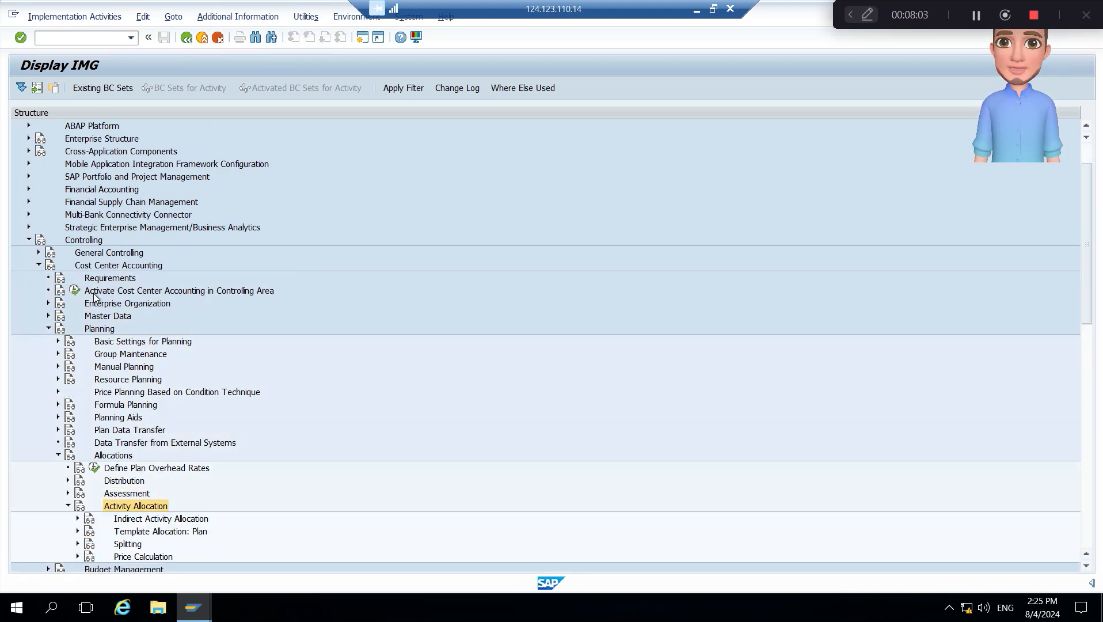
# - Expand Splitting under Activity Allocation and open the Define Splitting Structure activity
pyautogui.press('Down')
pyautogui.press('Down')
pyautogui.press('Down')
pyautogui.press('Right')
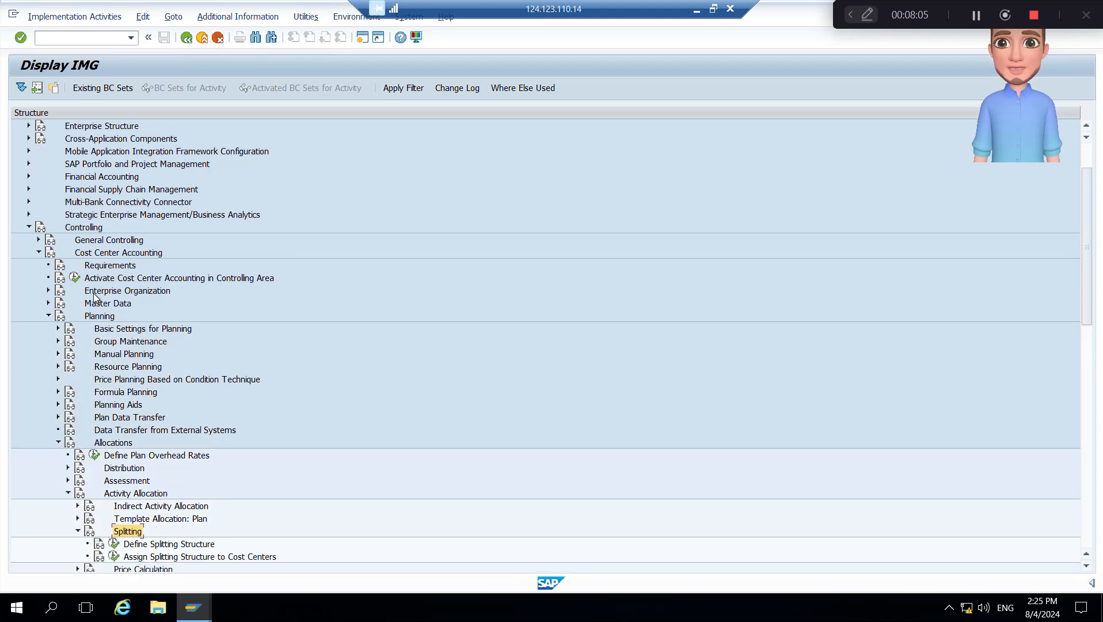
pyautogui.press('Down')
pyautogui.press('Left')
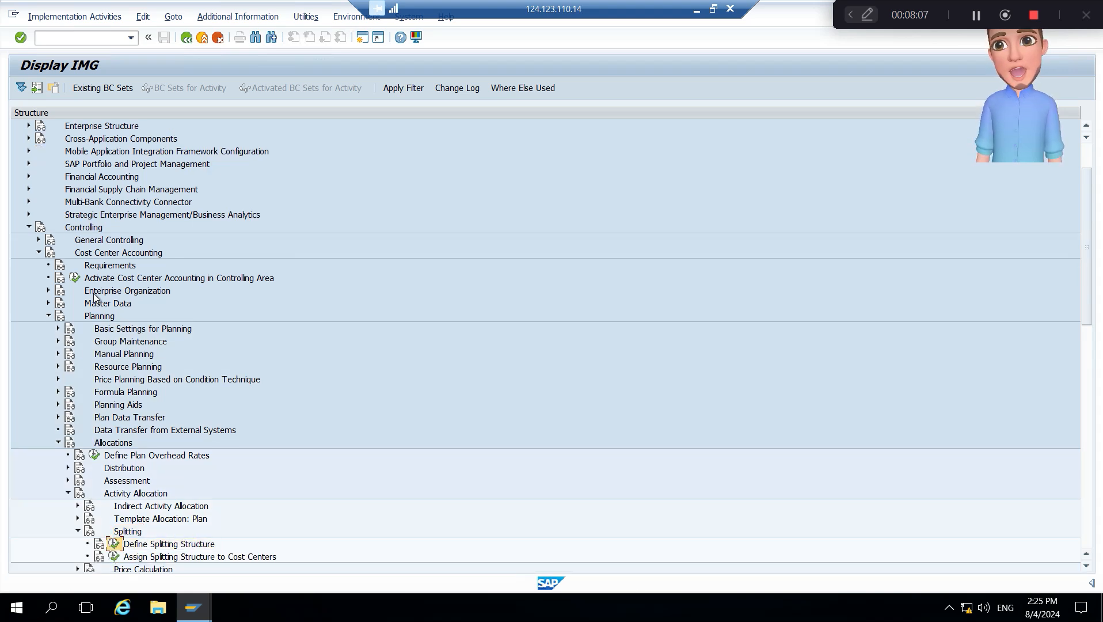
pyautogui.press('Return')
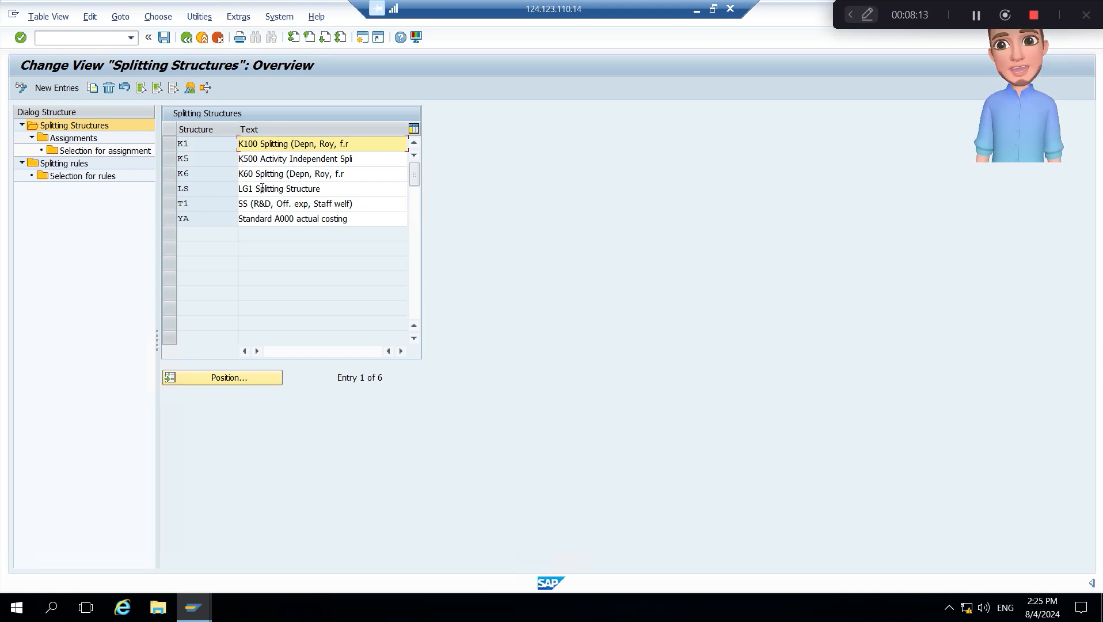
# - Add a new splitting rule B100 with the text "B100 Splitting rule"
pyautogui.doubleClick(69, 164)
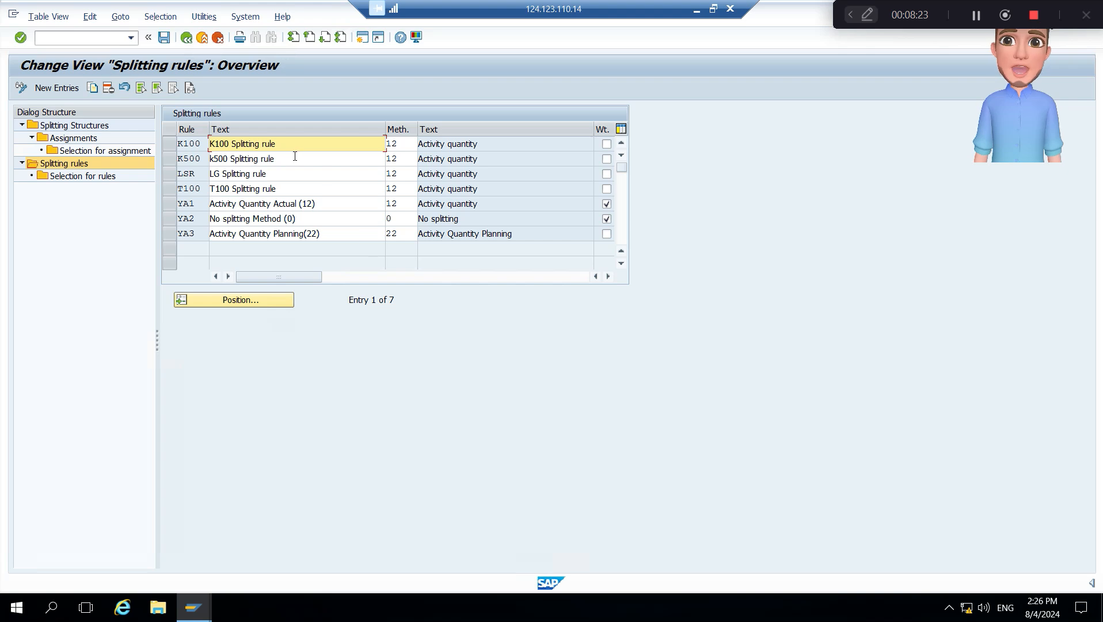
pyautogui.click(58, 90)
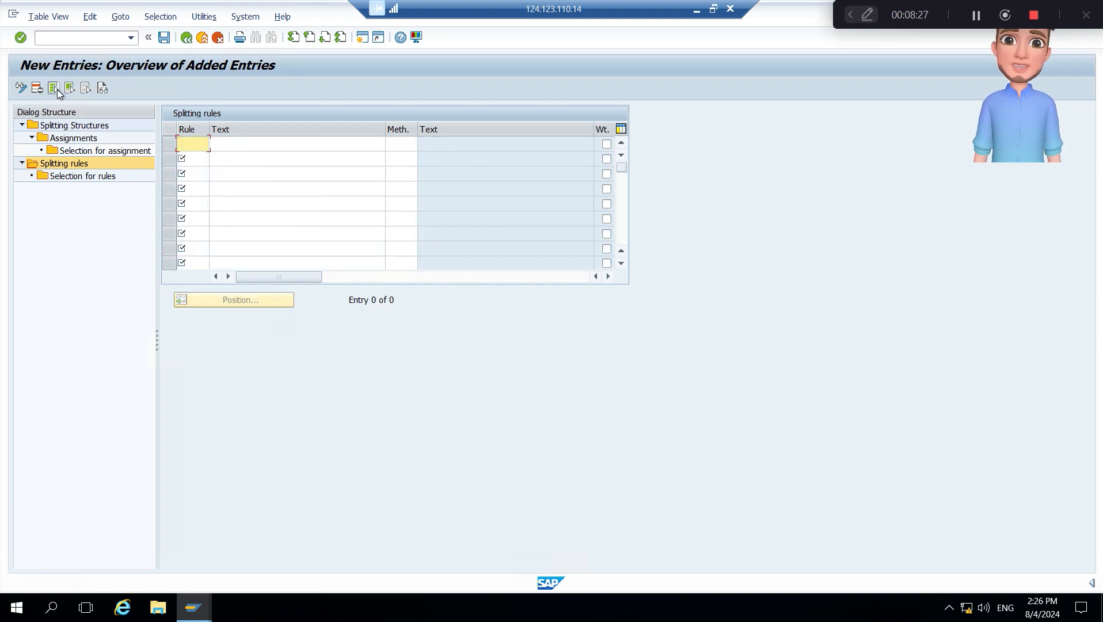
pyautogui.write('b100')
pyautogui.press('Tab')
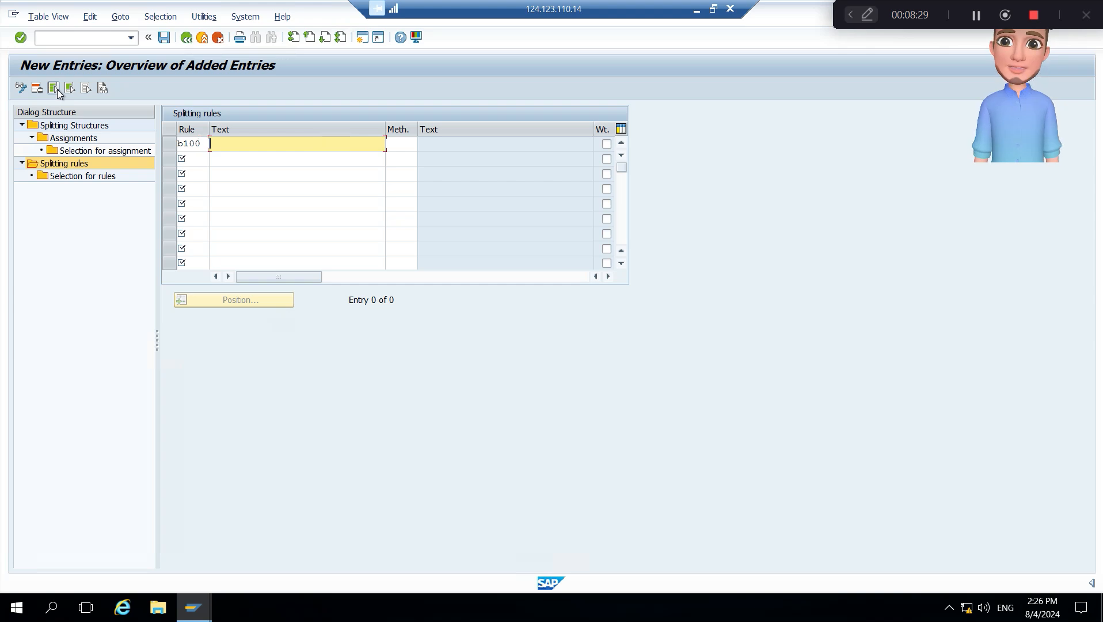
pyautogui.write('T')
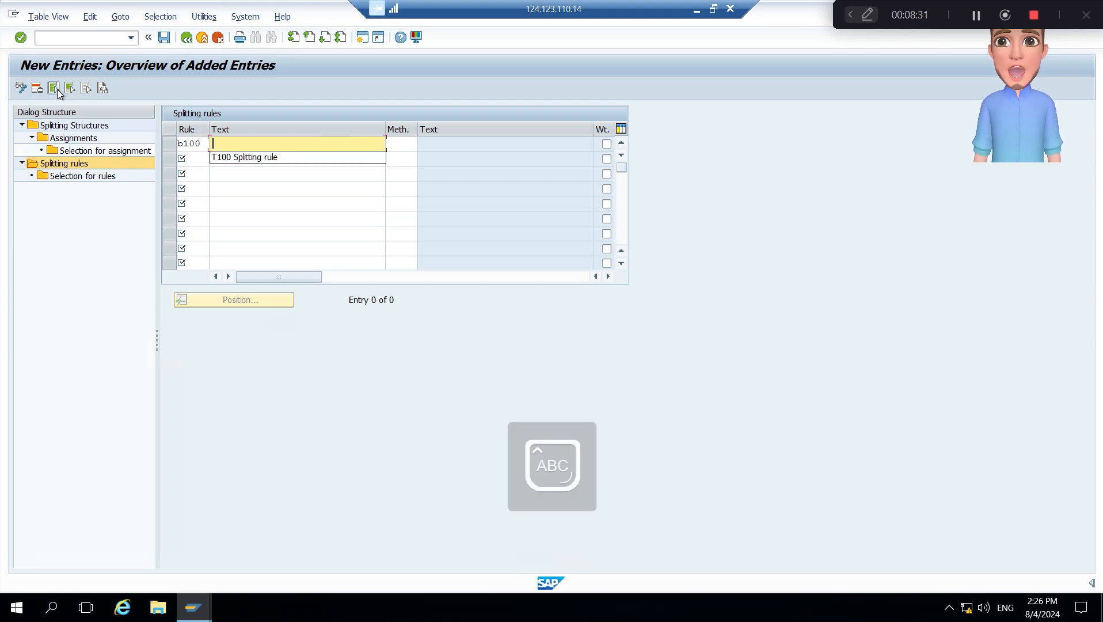
pyautogui.press('Down')
pyautogui.press('Return')
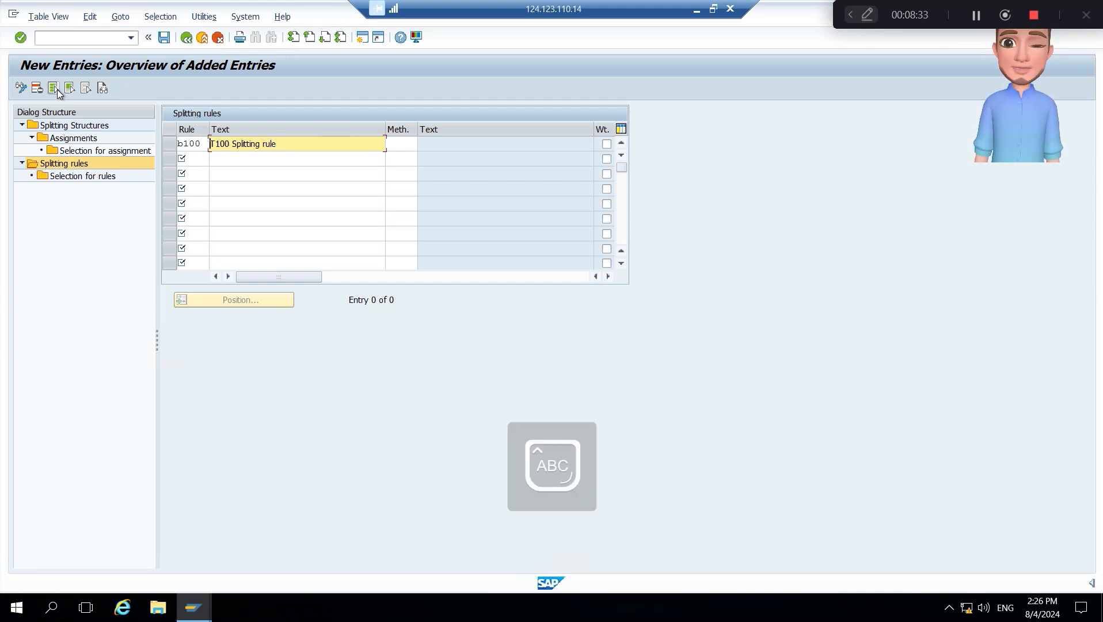
pyautogui.press('capslock')
pyautogui.write('b')
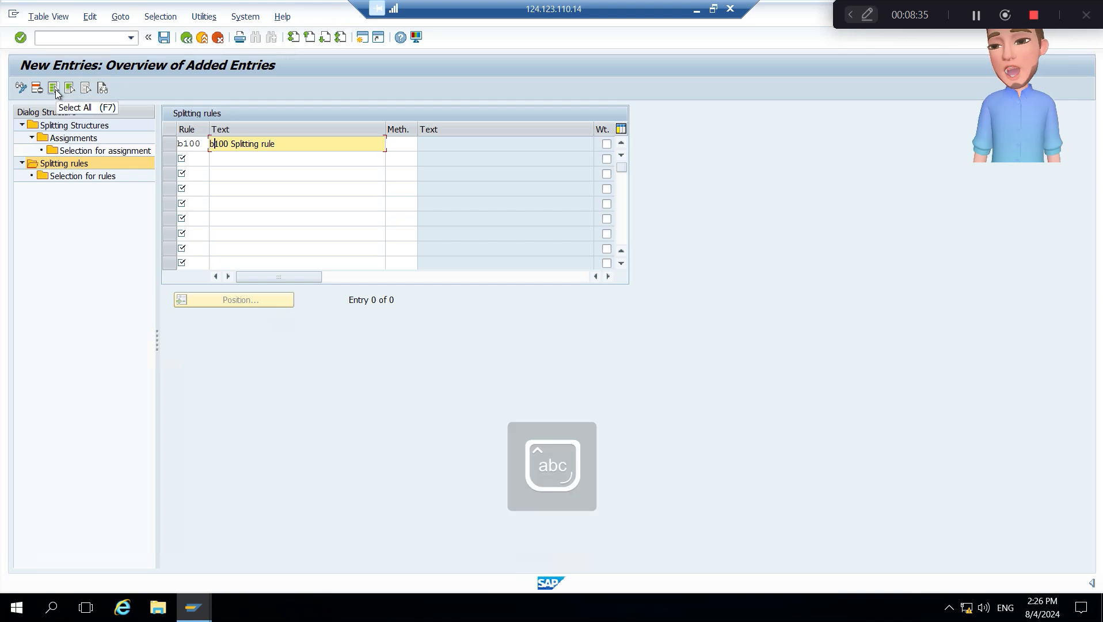
pyautogui.press('capslock')
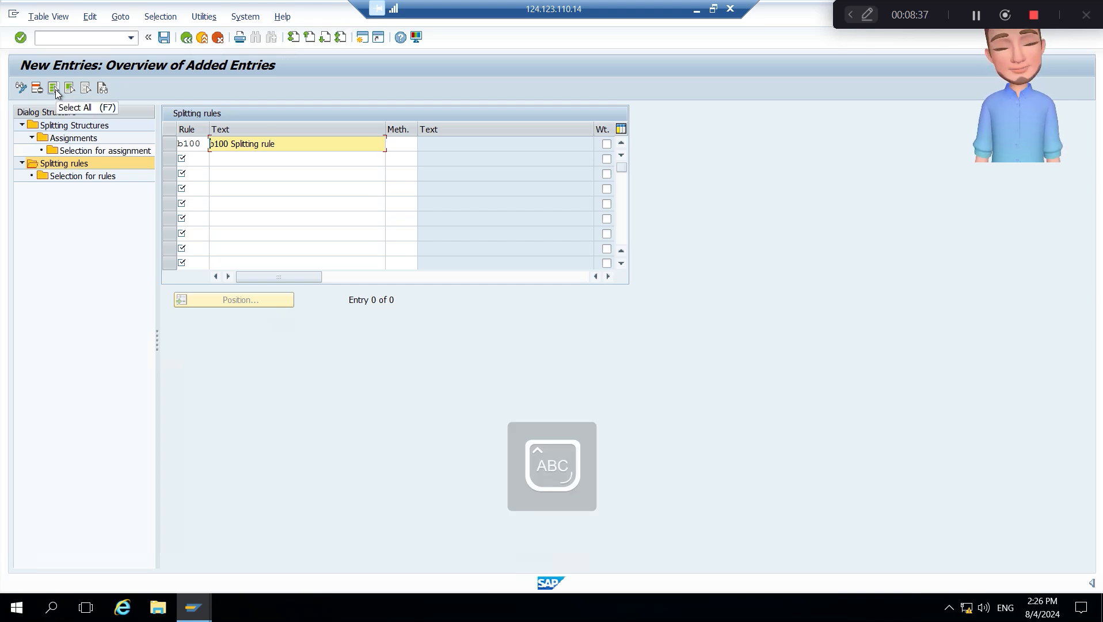
pyautogui.press('BackSpace')
pyautogui.write('B')
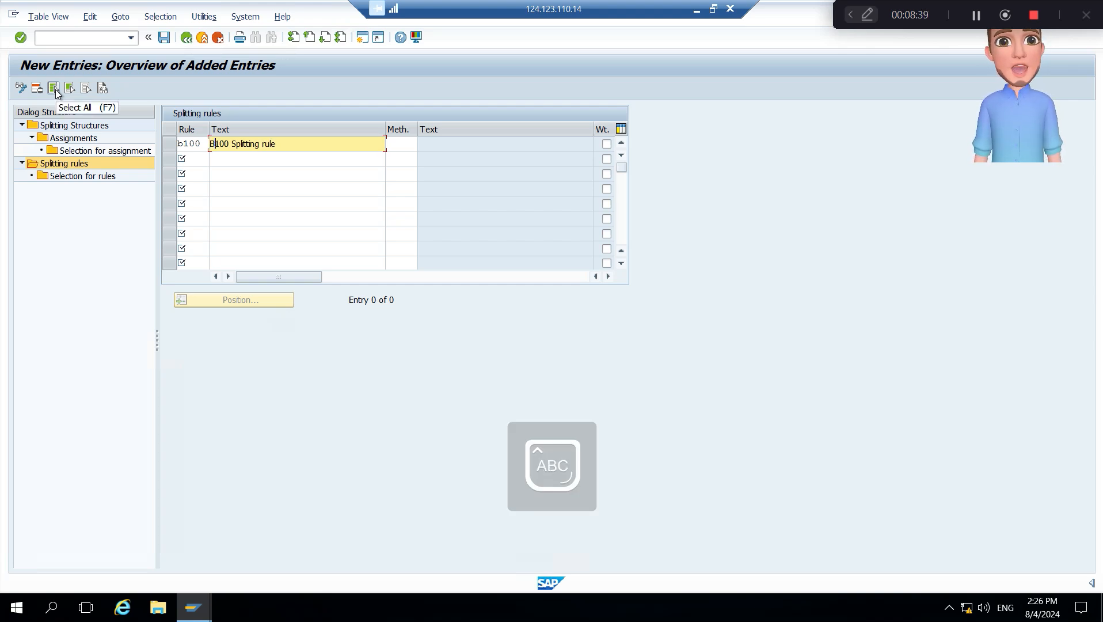
# - Assign splitting method 12, Activity quantity, to rule B100 and save it to the BB10 Company org configurations request
pyautogui.click(401, 144)
pyautogui.click(423, 144)
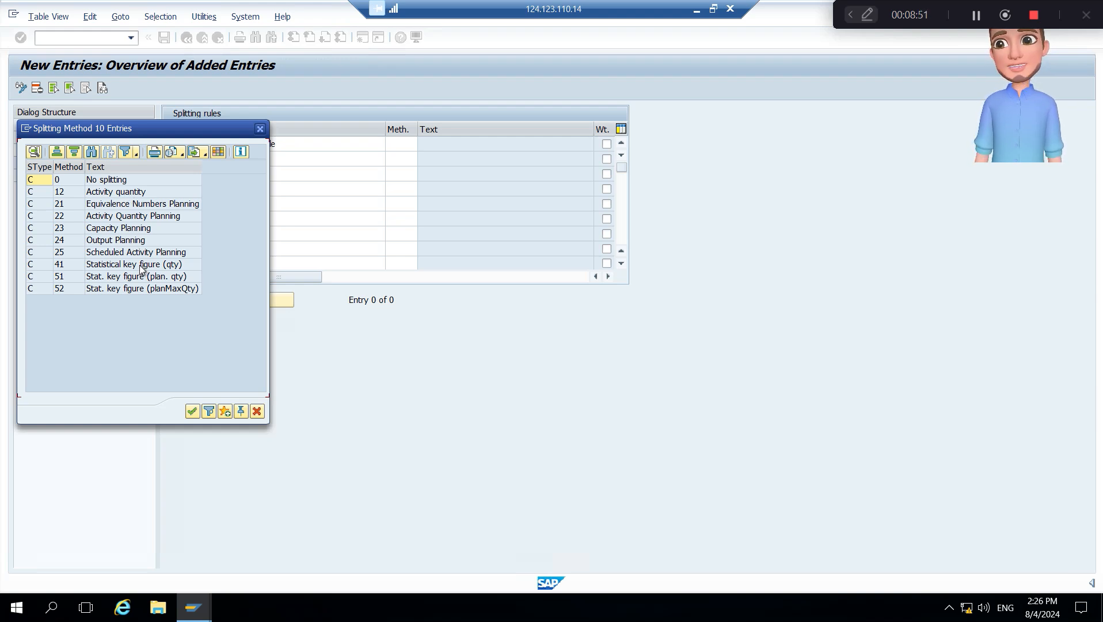
pyautogui.doubleClick(102, 190)
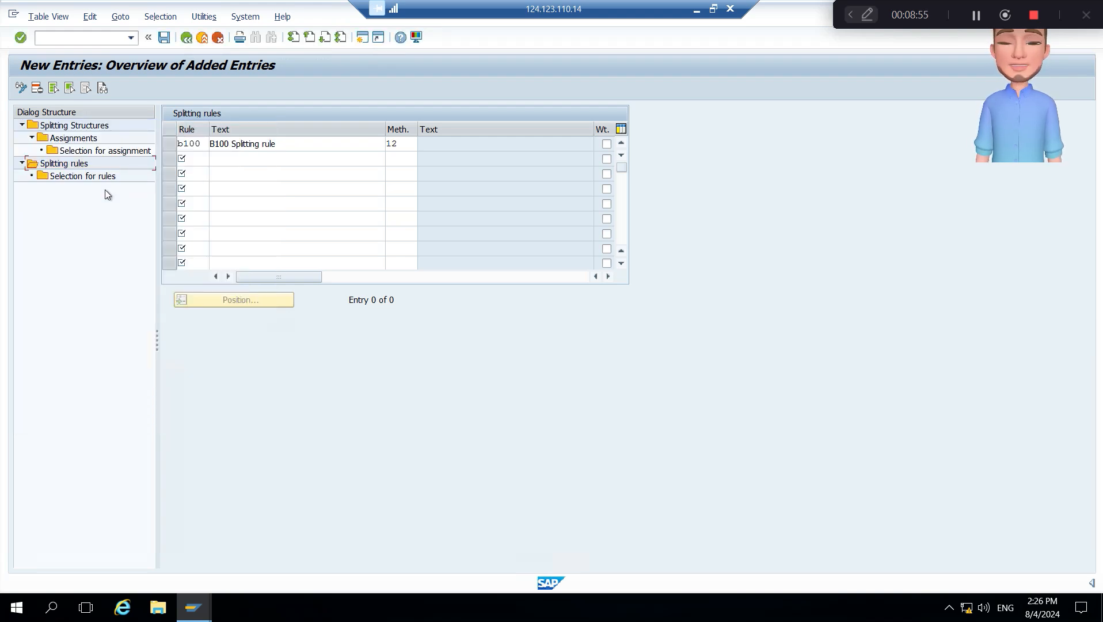
pyautogui.click(164, 37)
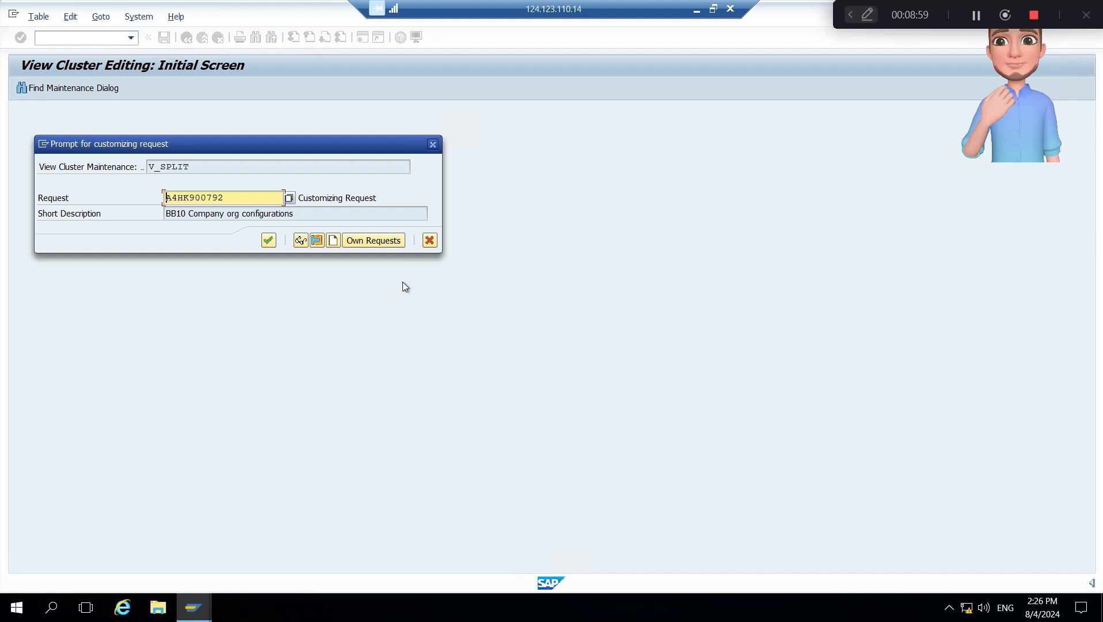
pyautogui.click(268, 246)
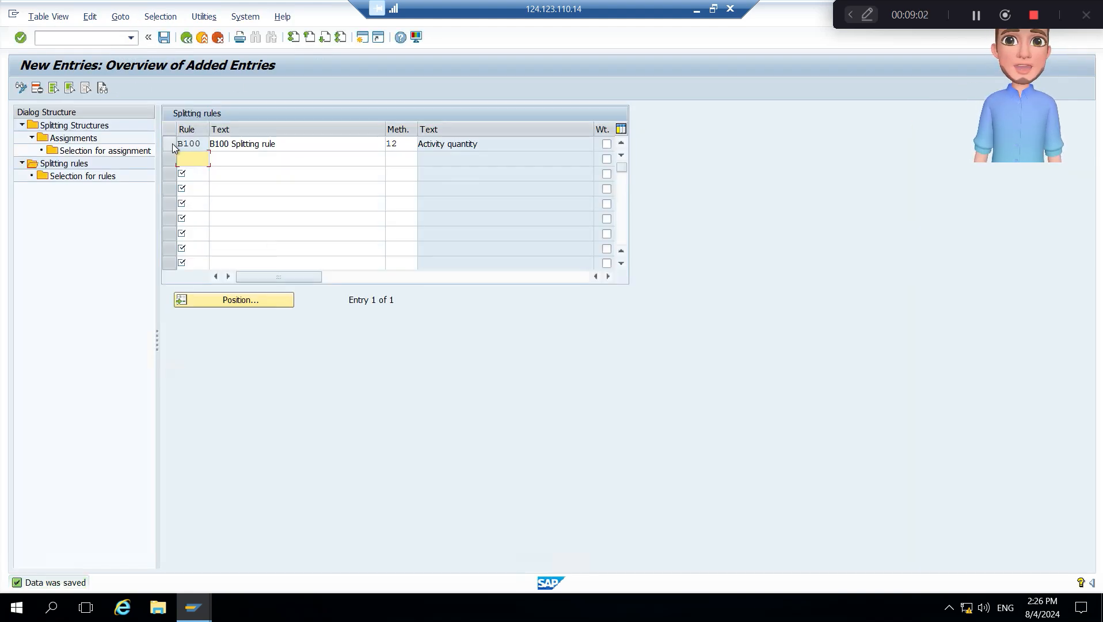
pyautogui.click(164, 37)
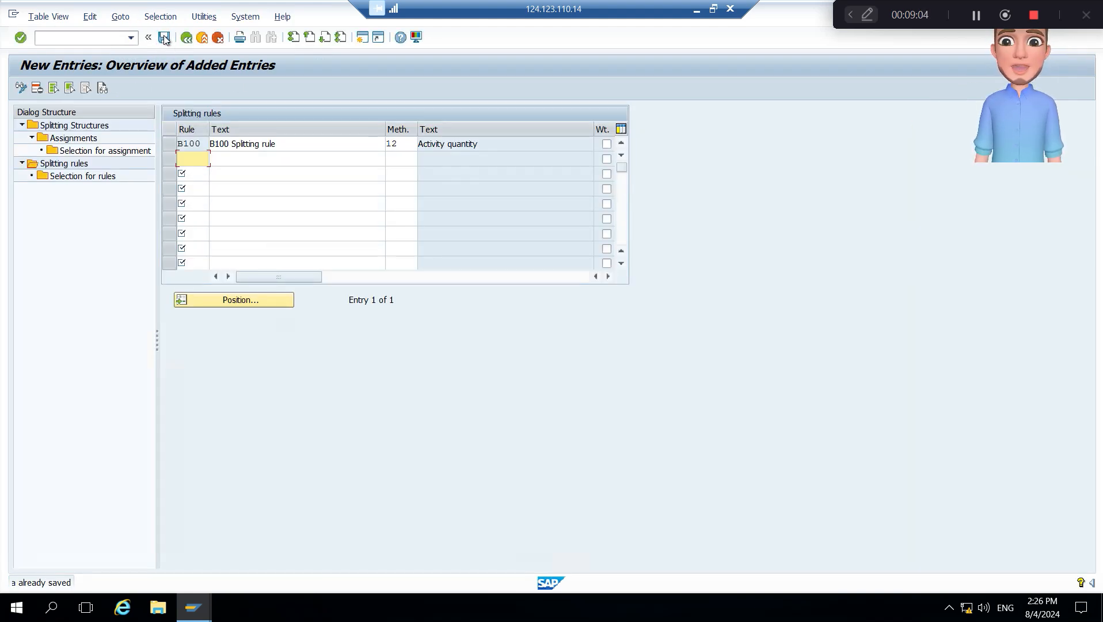
# - Create splitting structure B1 with the text "B100 Splitting Structure" and save it
pyautogui.click(61, 165)
pyautogui.click(64, 127)
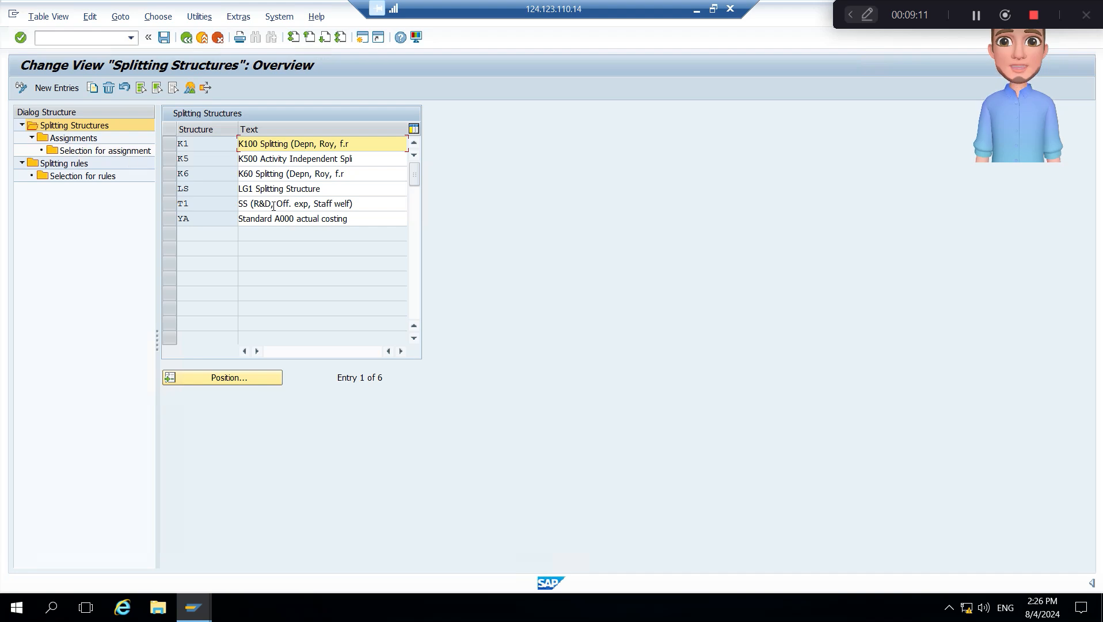
pyautogui.click(61, 90)
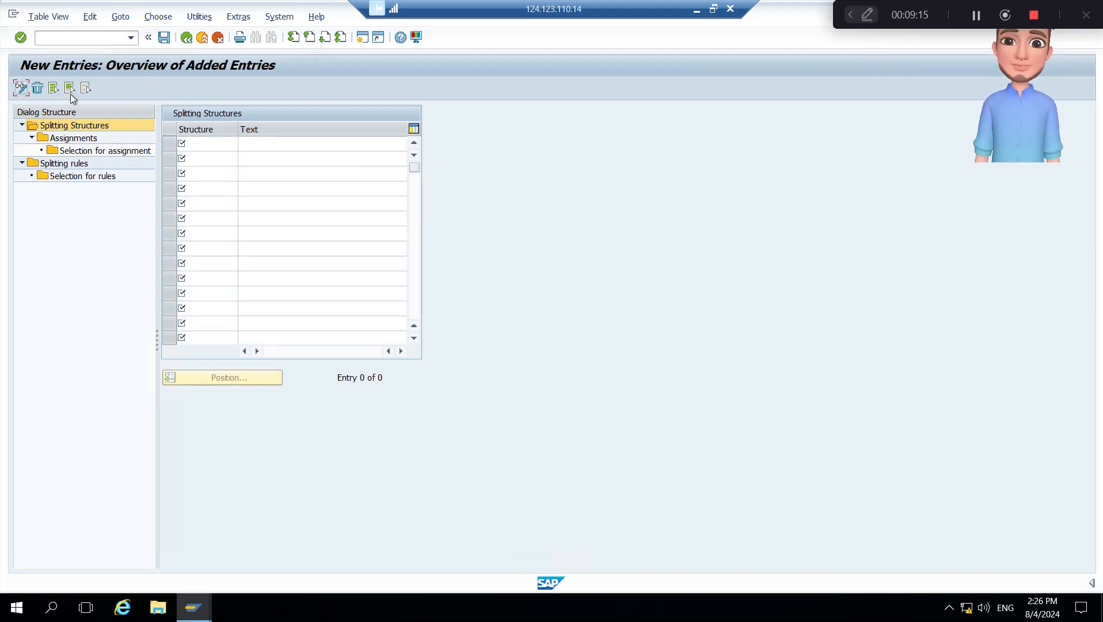
pyautogui.click(197, 143)
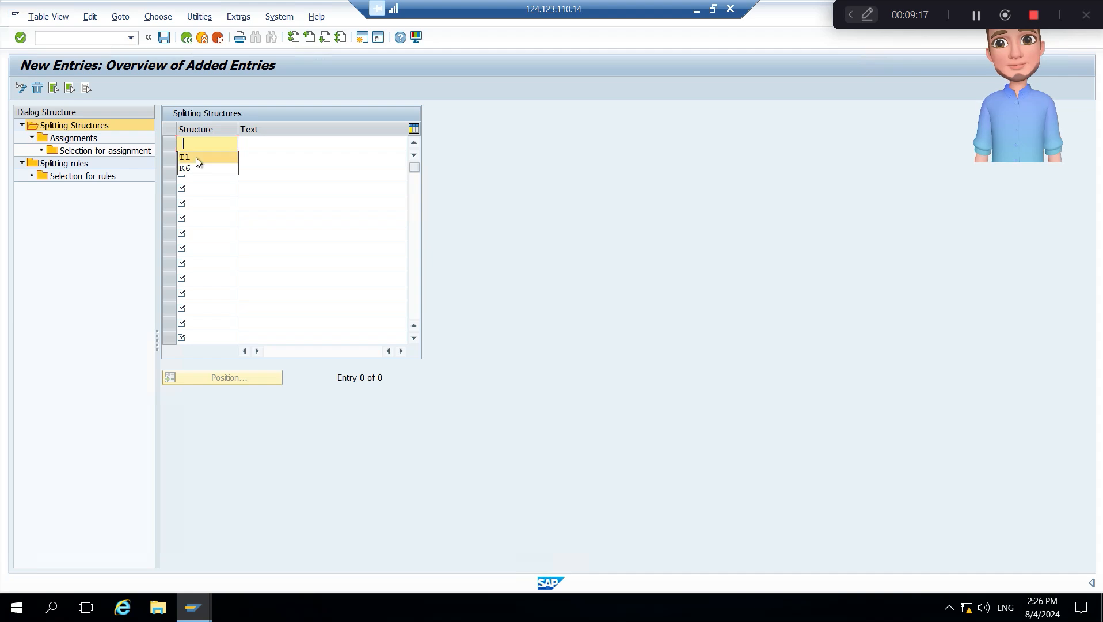
pyautogui.click(196, 148)
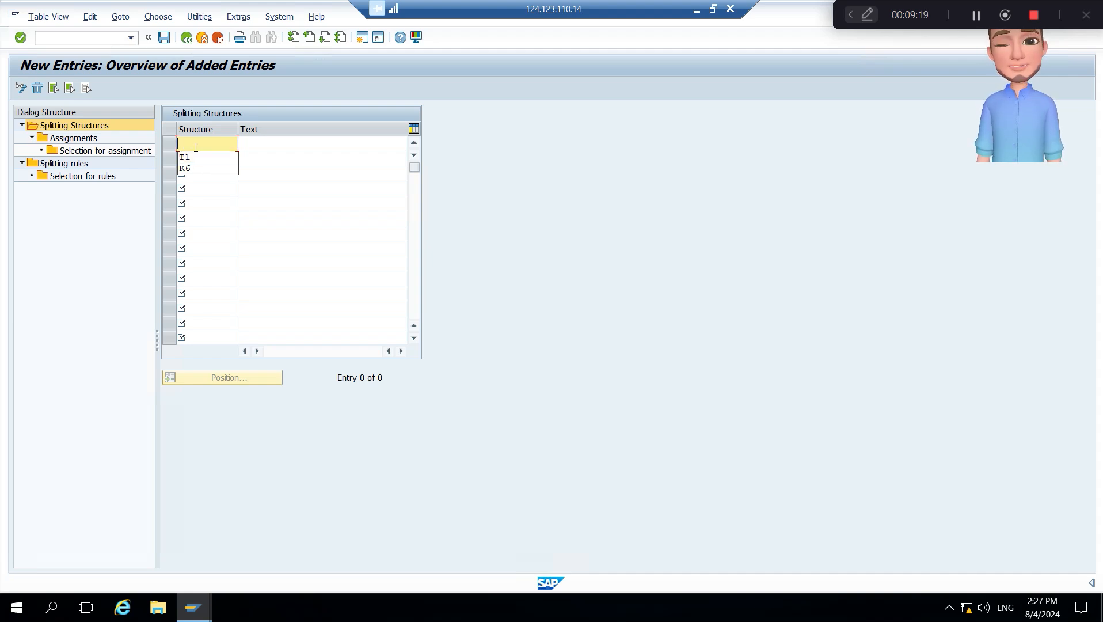
pyautogui.write('B1')
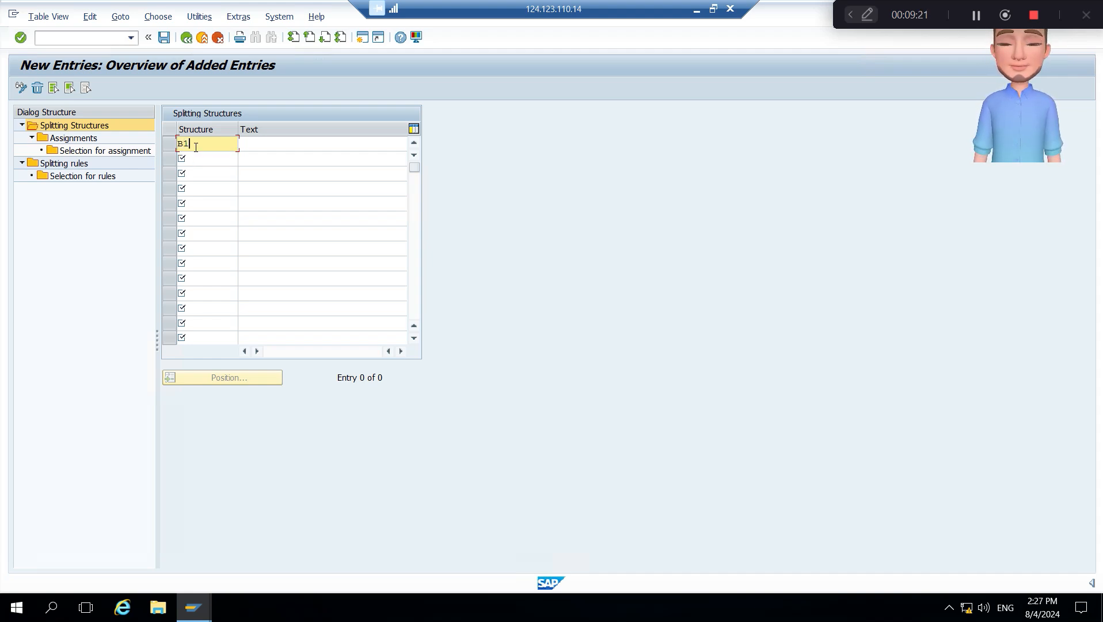
pyautogui.press('Tab')
pyautogui.write('B')
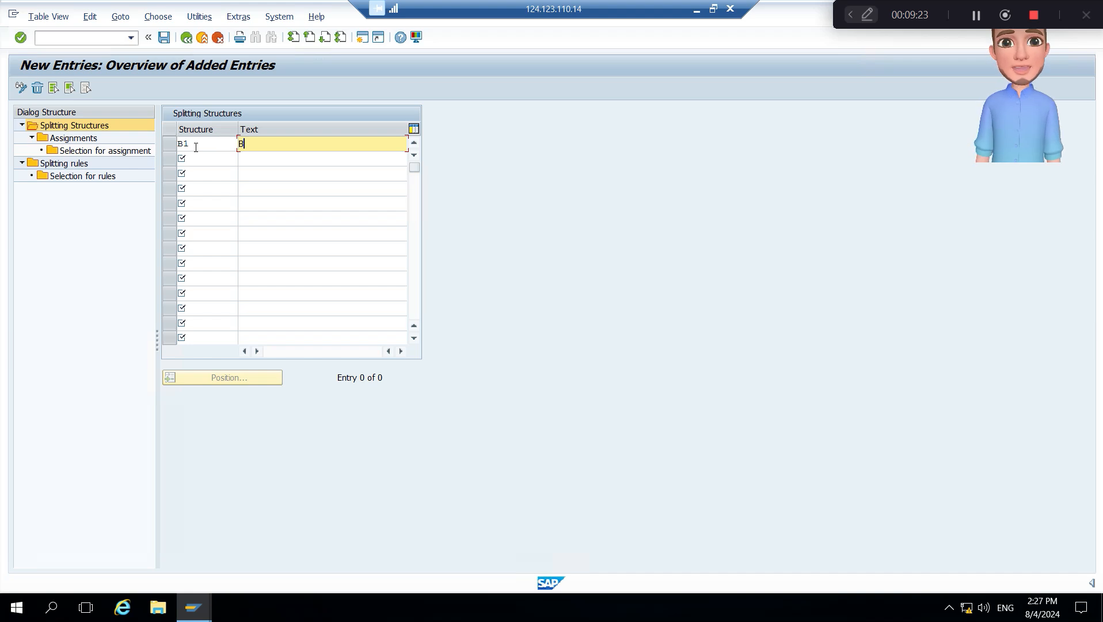
pyautogui.write('100 Spl')
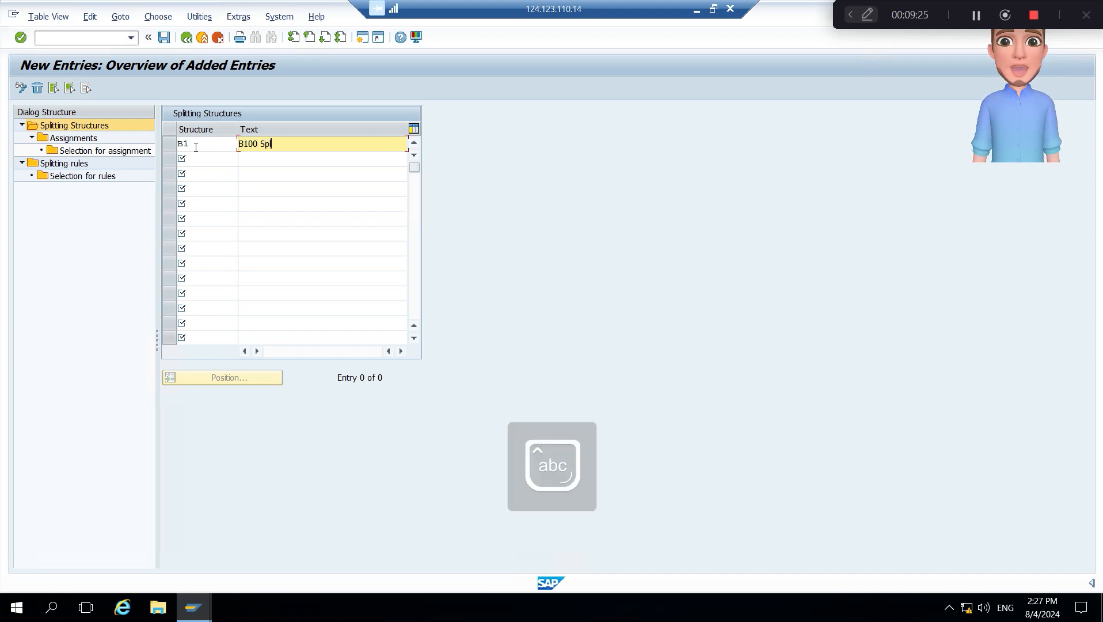
pyautogui.write('itting Structure')
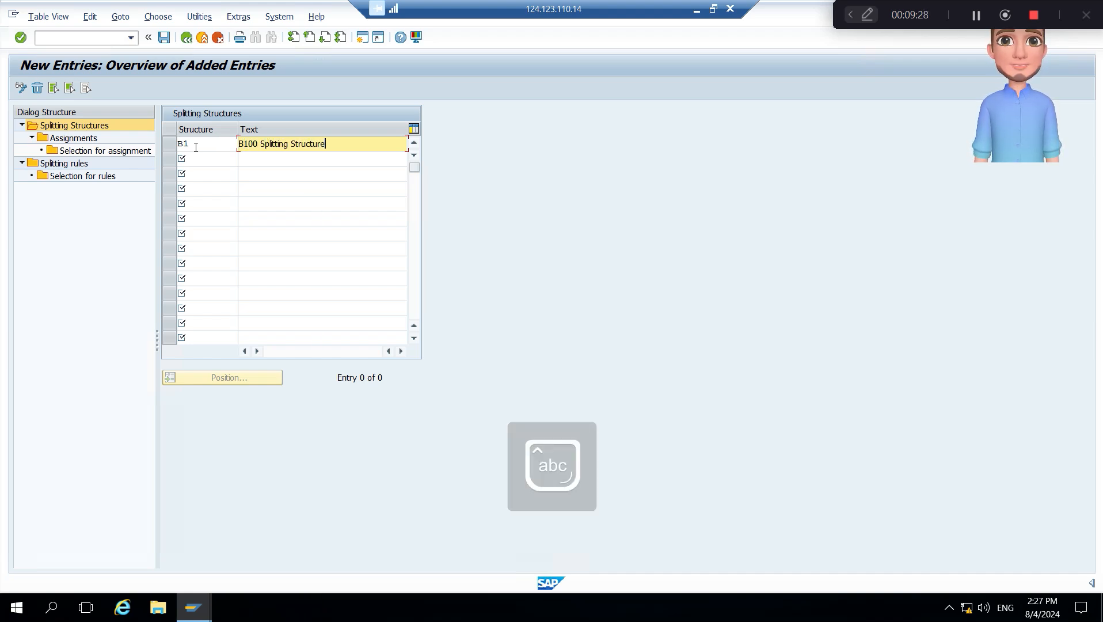
pyautogui.press('Return')
pyautogui.doubleClick(180, 144)
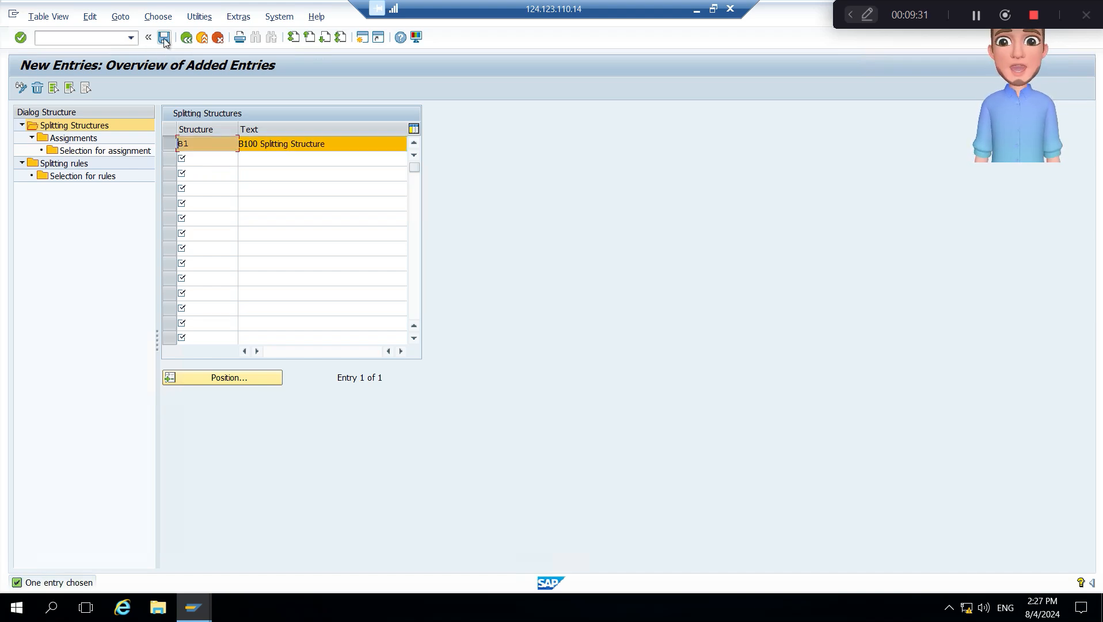
pyautogui.click(164, 38)
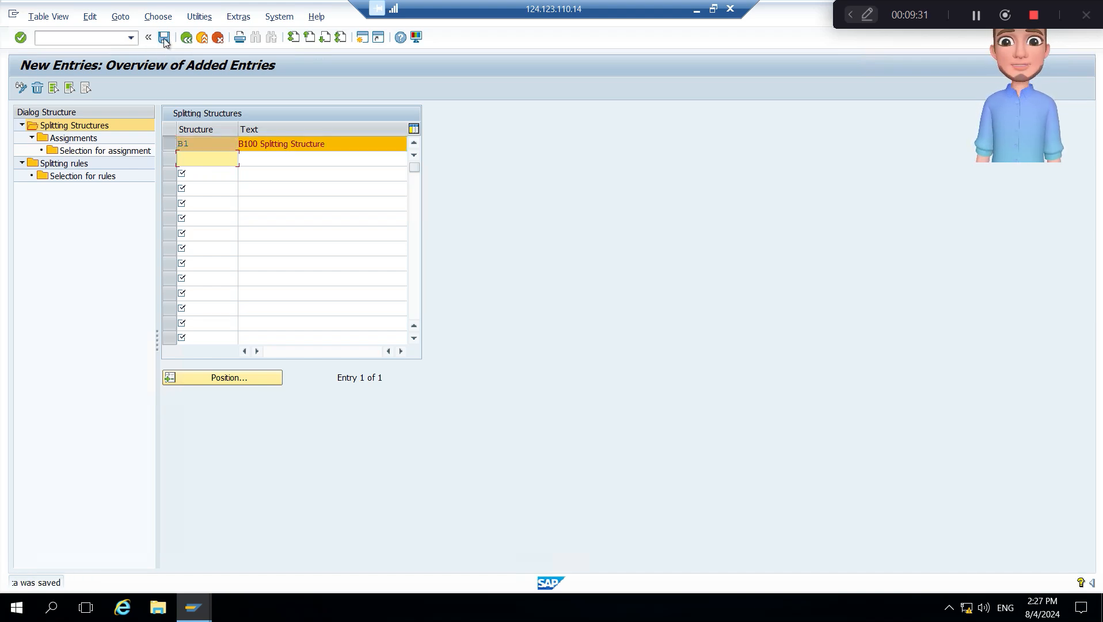
# - Add assignment 10 to structure B1 with the text "SS (R&D, Off. exp, Staff welf)"
pyautogui.click(175, 148)
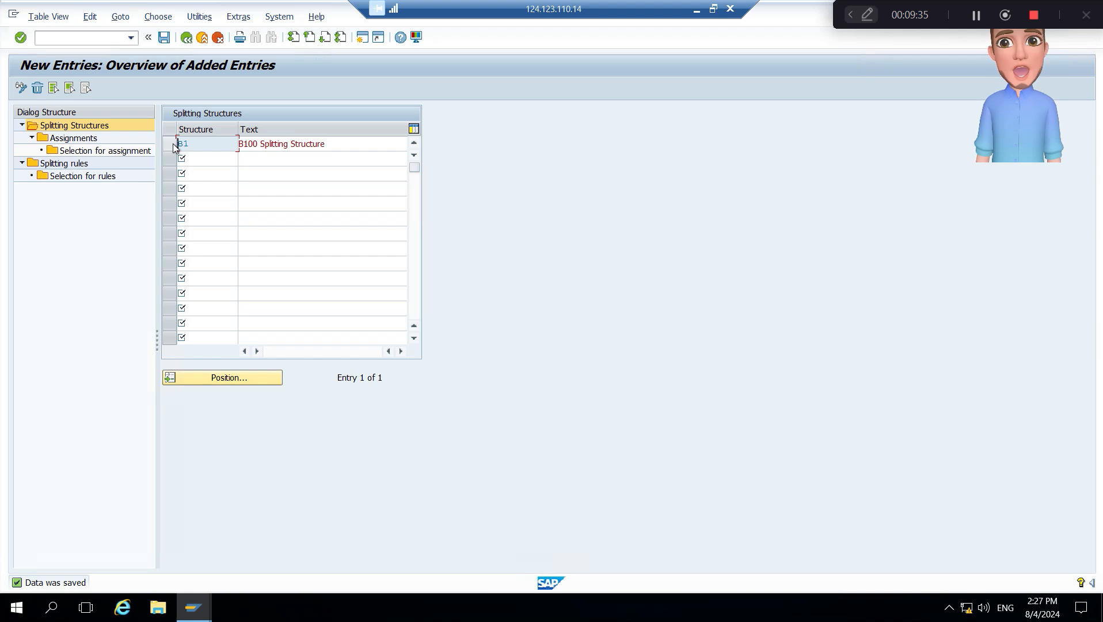
pyautogui.click(174, 145)
pyautogui.doubleClick(86, 141)
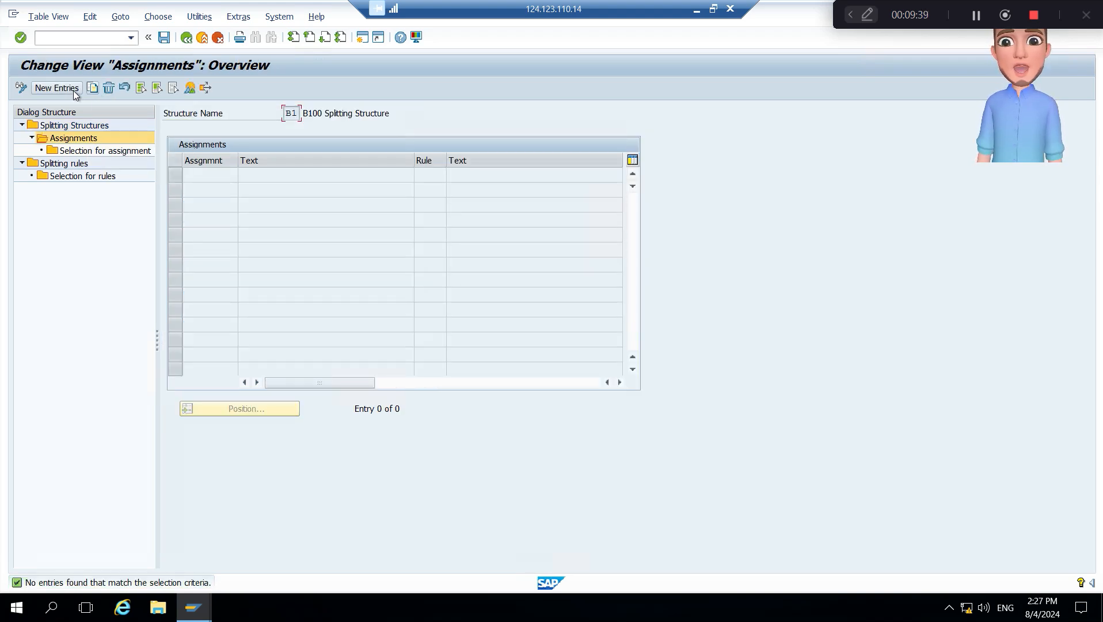
pyautogui.click(57, 88)
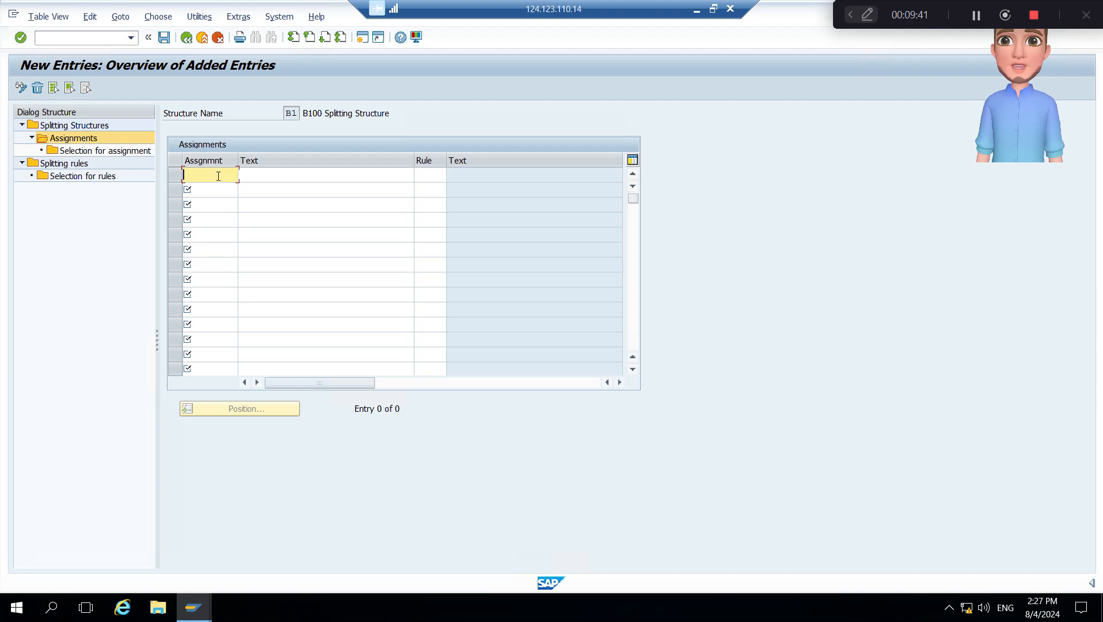
pyautogui.write('10')
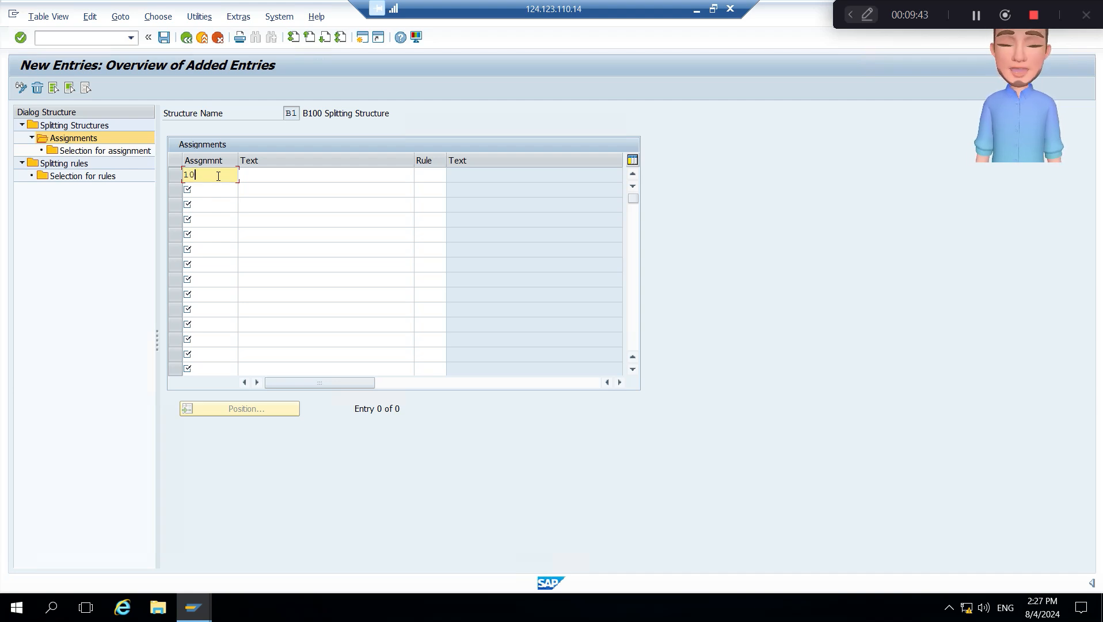
pyautogui.press('Tab')
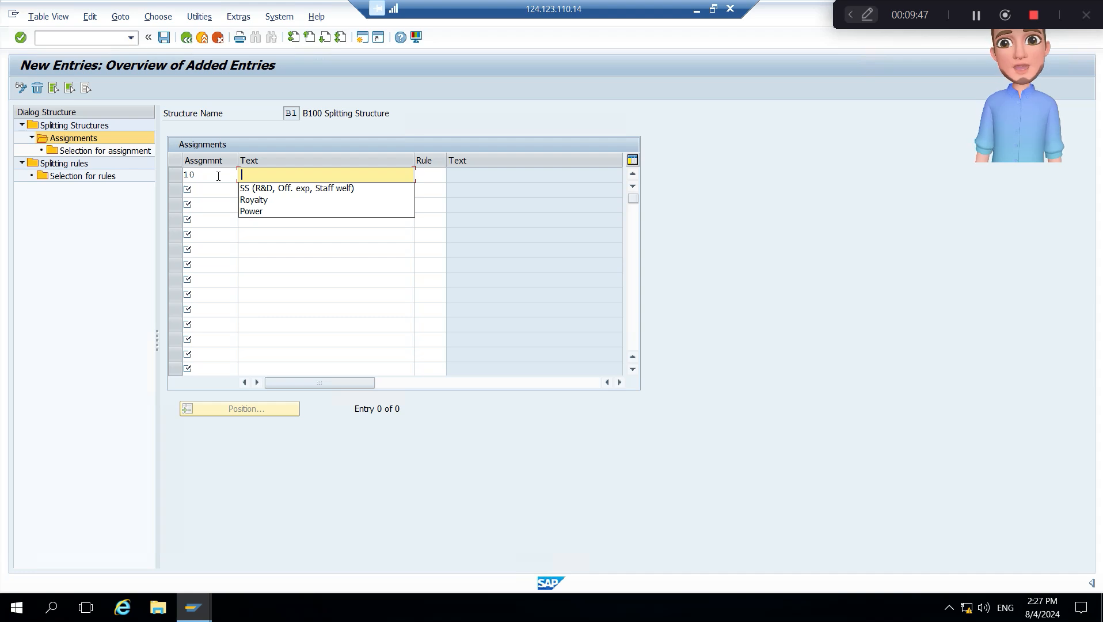
pyautogui.press('Down')
pyautogui.press('Return')
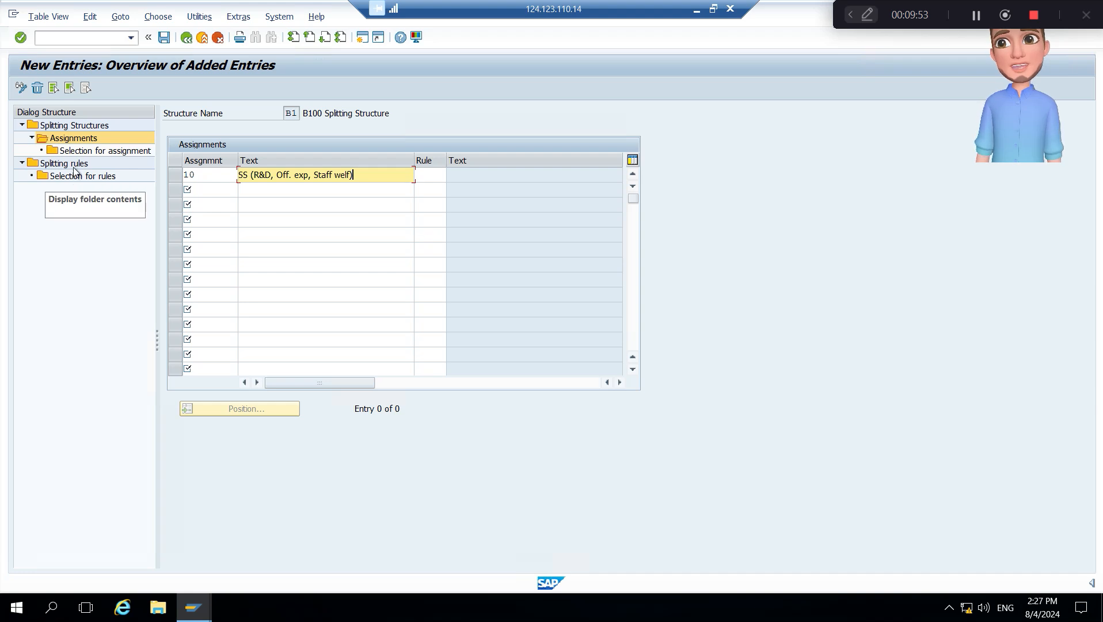
# - Assign splitting rule B100 to assignment 10 and save the entry
pyautogui.click(426, 175)
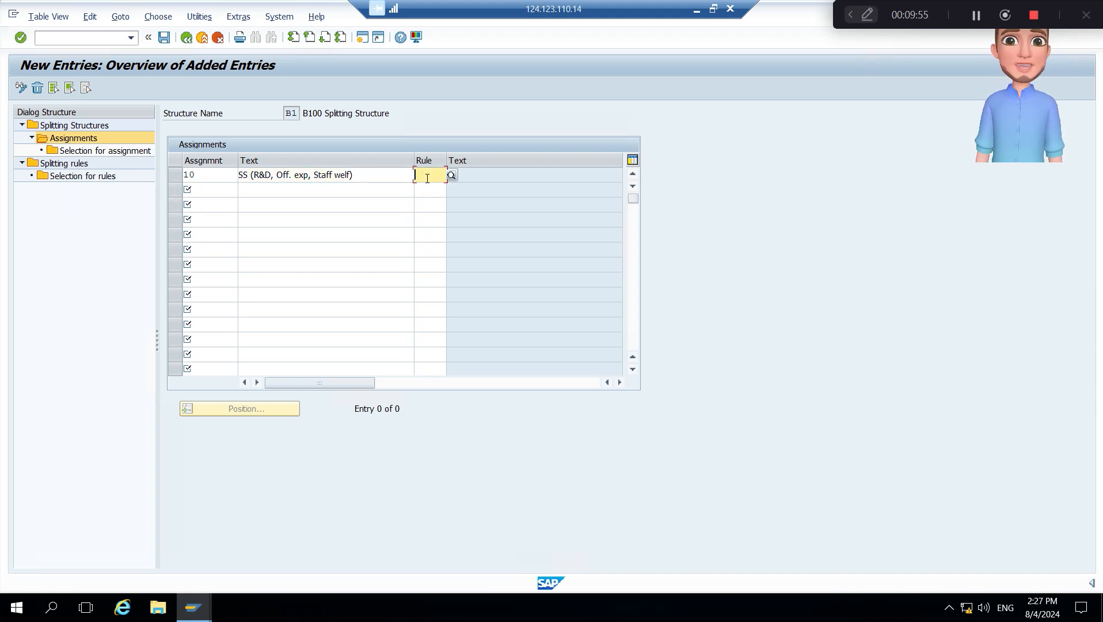
pyautogui.click(453, 175)
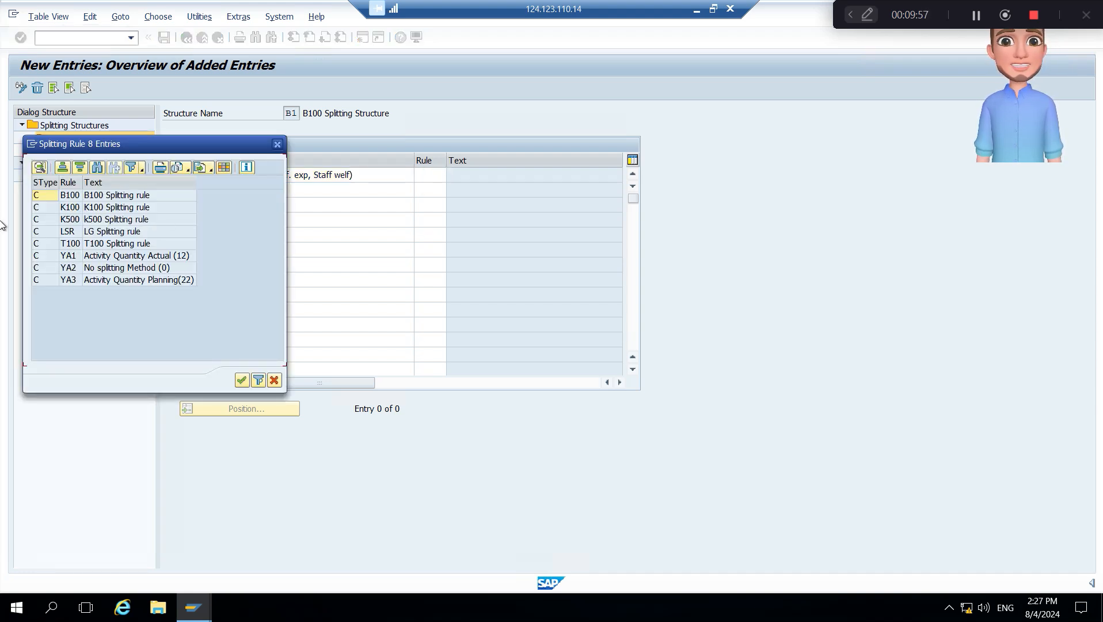
pyautogui.doubleClick(107, 198)
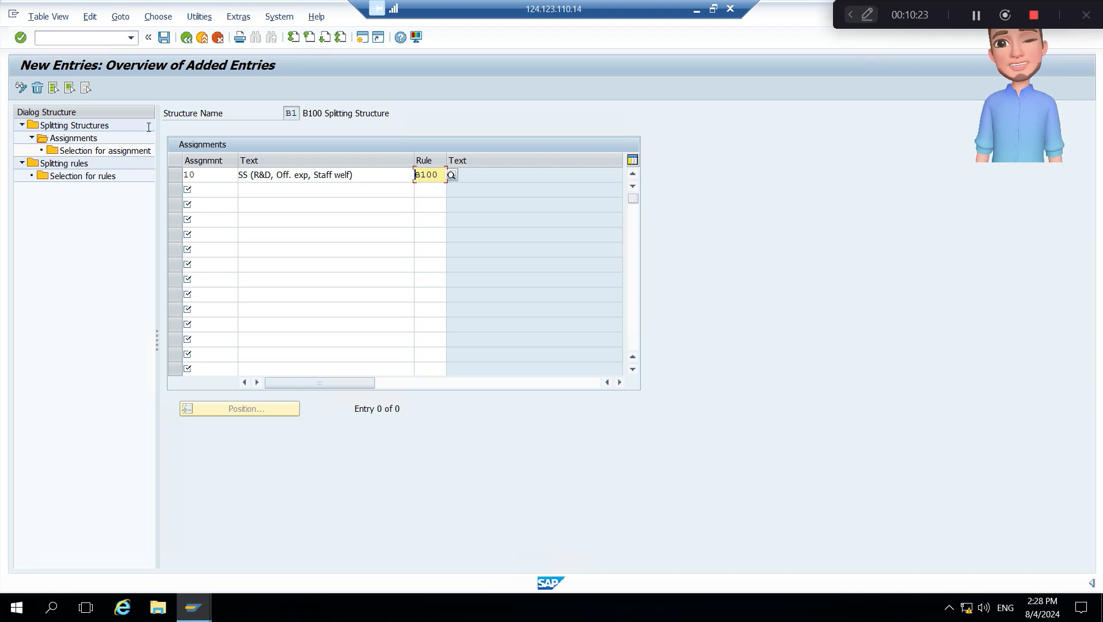
pyautogui.click(165, 38)
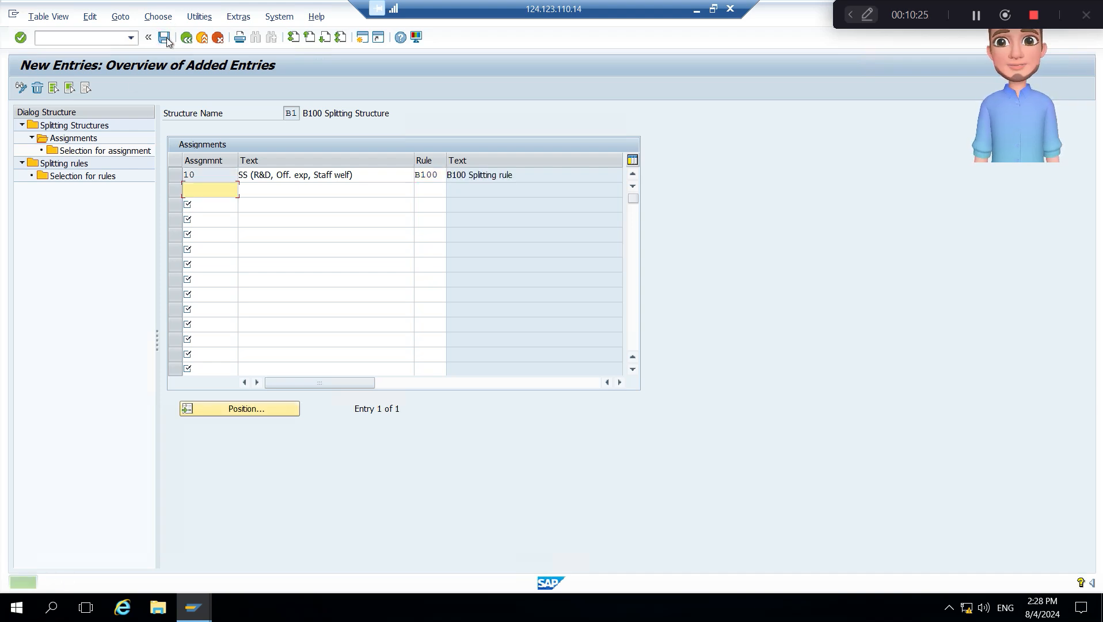
# - Open the selection for assignment 10 and start a new entry for its cost element and activity type
pyautogui.click(177, 178)
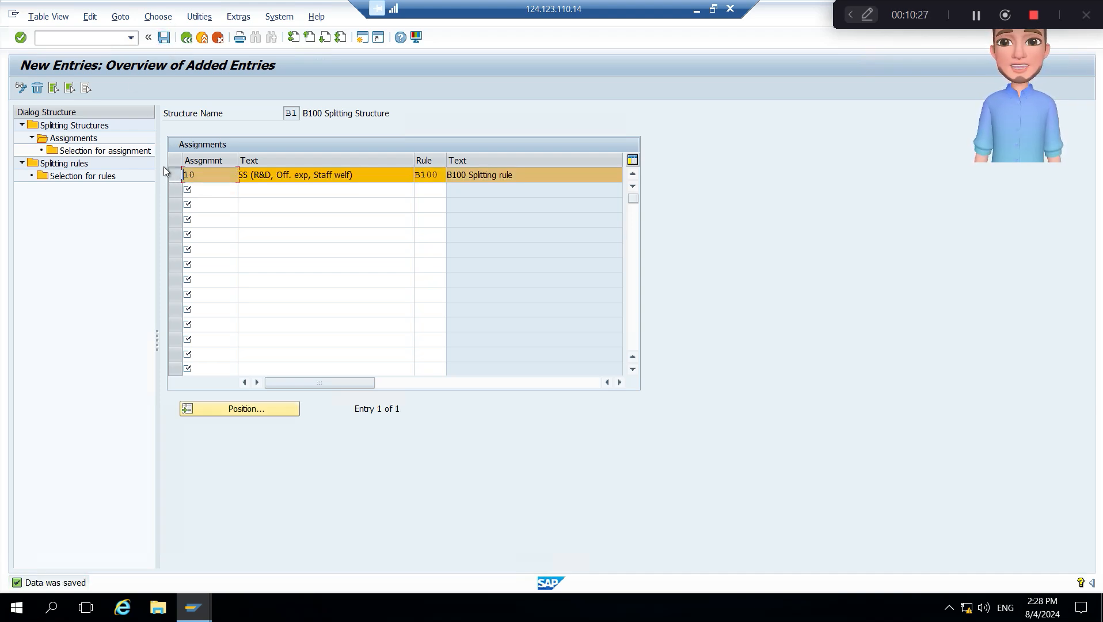
pyautogui.doubleClick(125, 153)
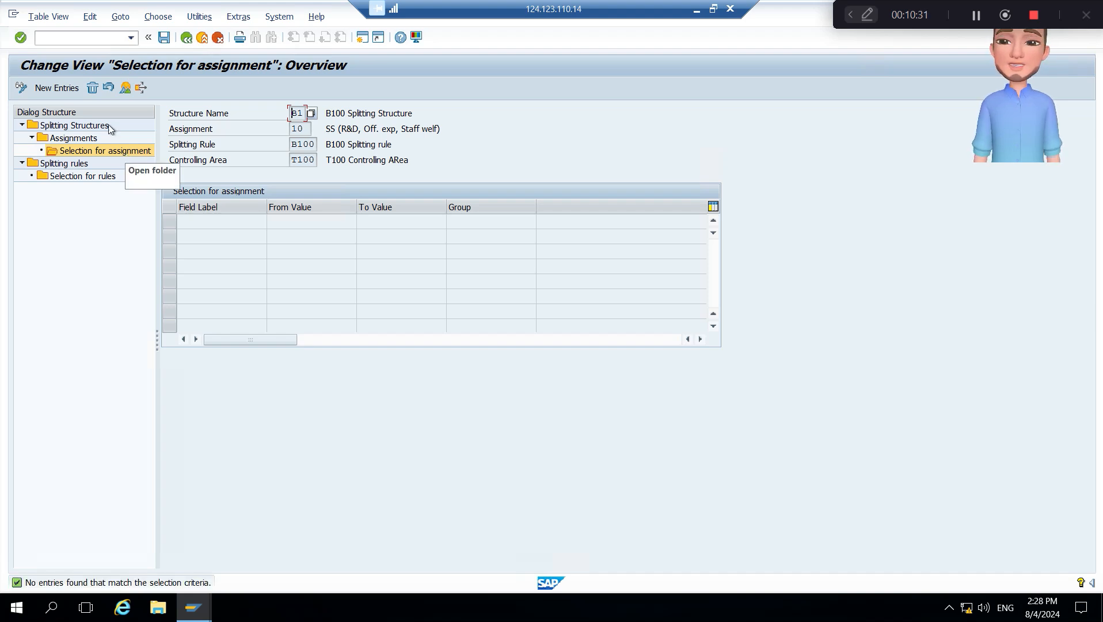
pyautogui.click(62, 92)
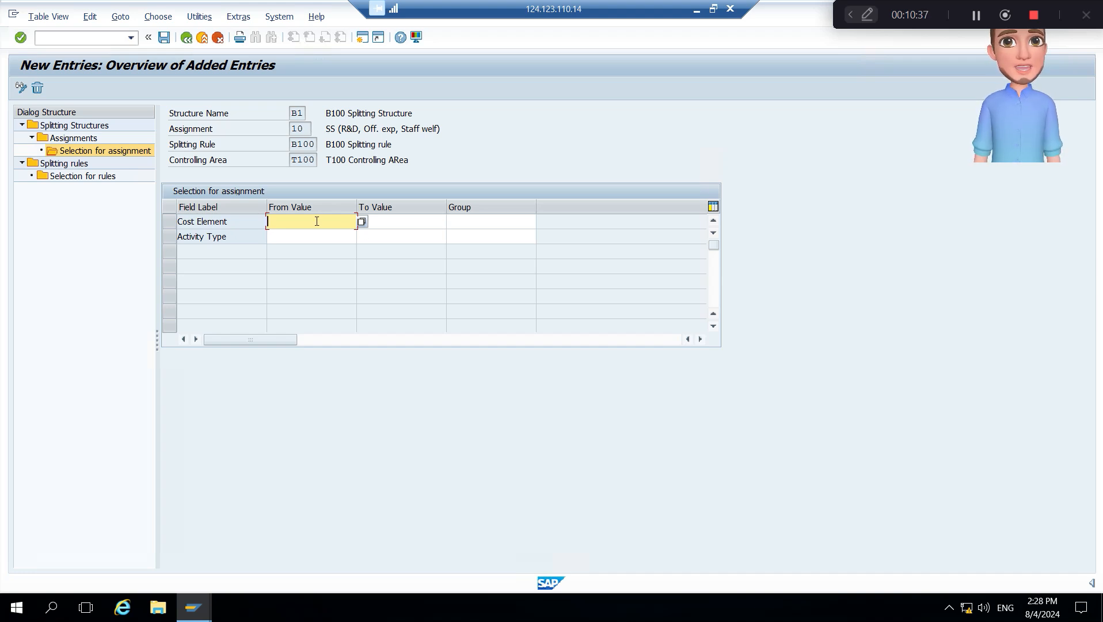
pyautogui.write('4')
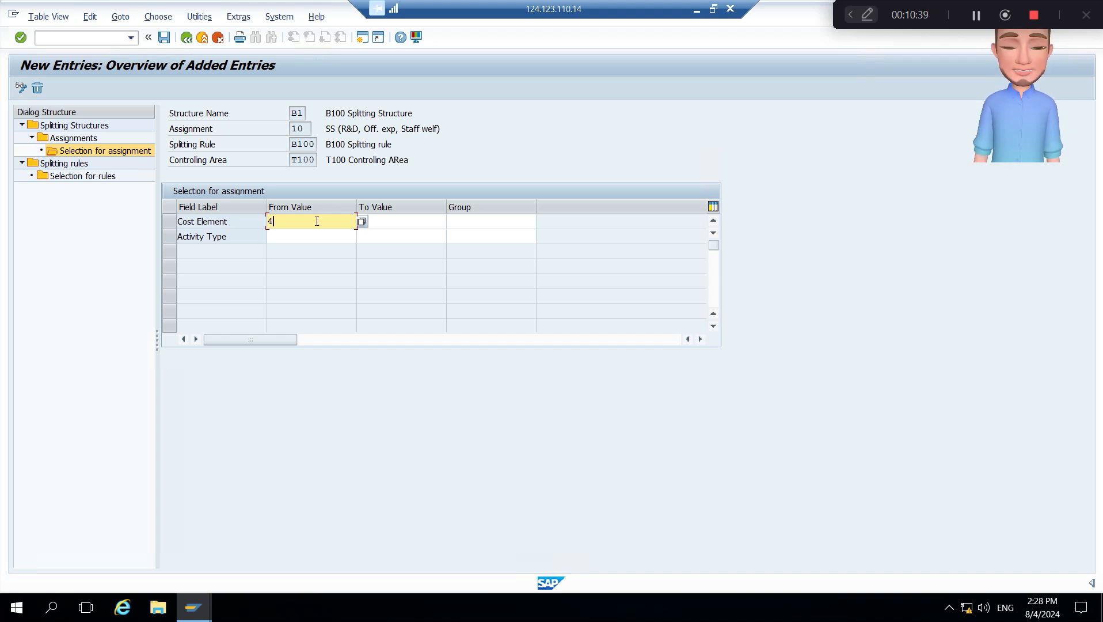
pyautogui.write('01000')
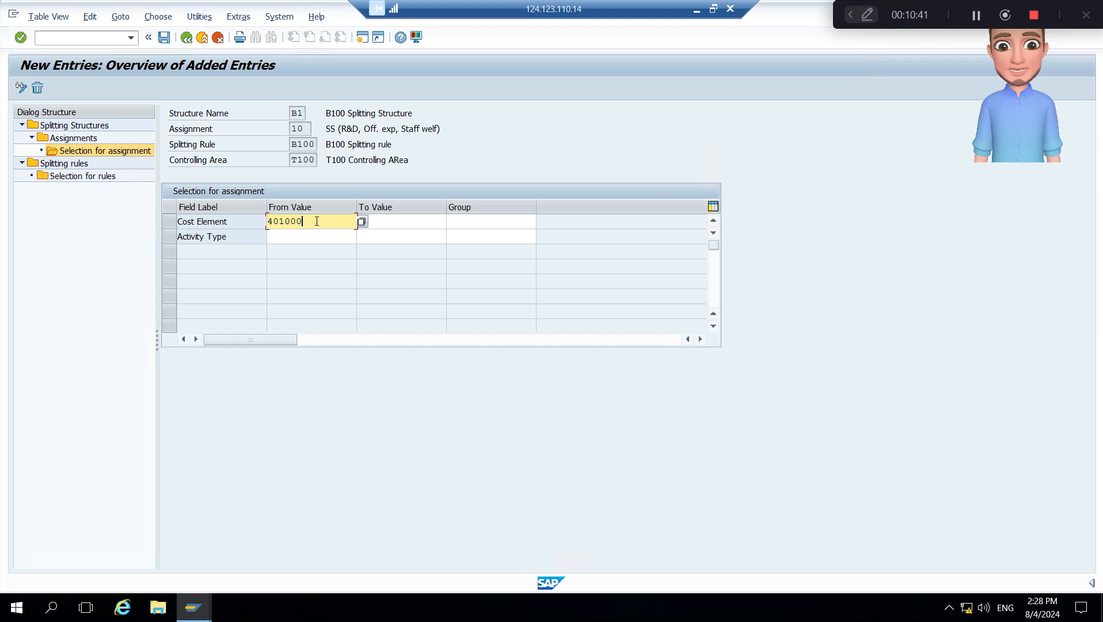
pyautogui.write('4')
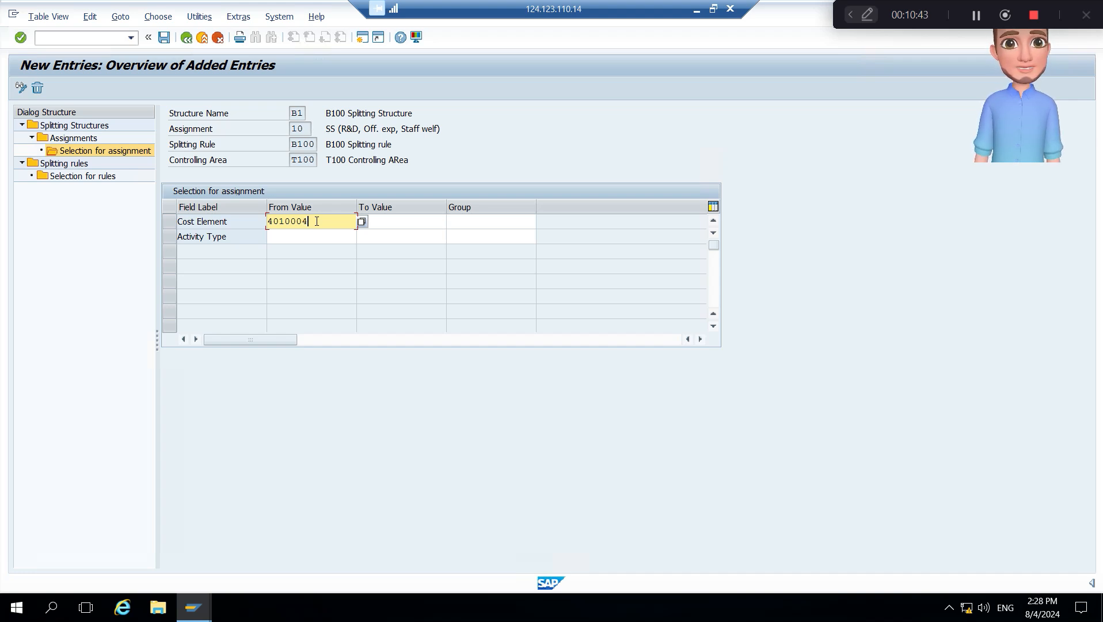
pyautogui.write('*')
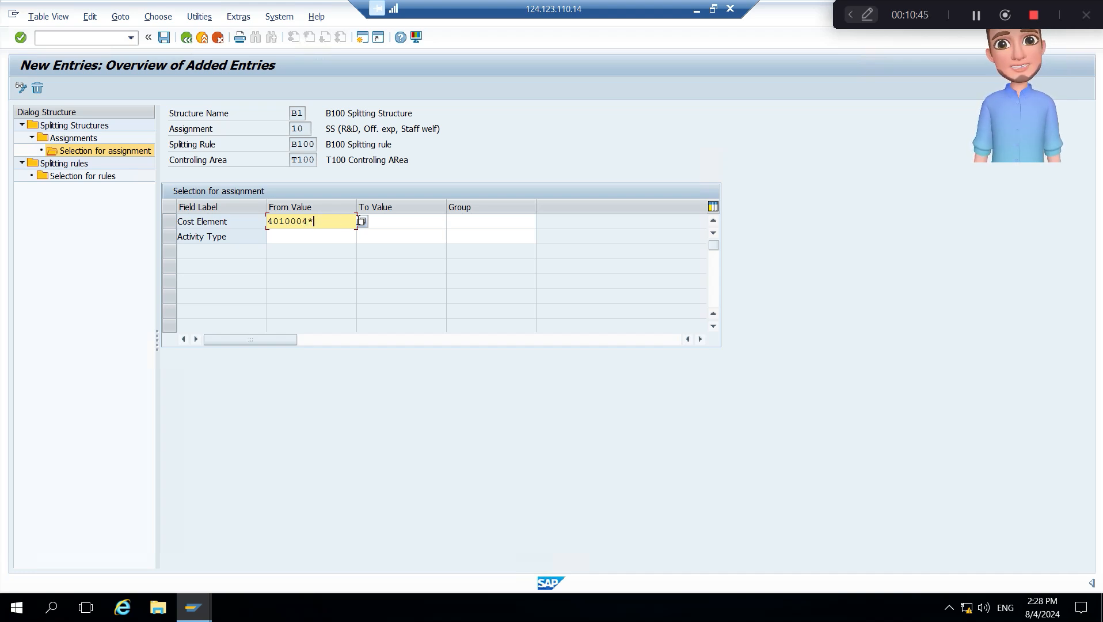
pyautogui.click(362, 221)
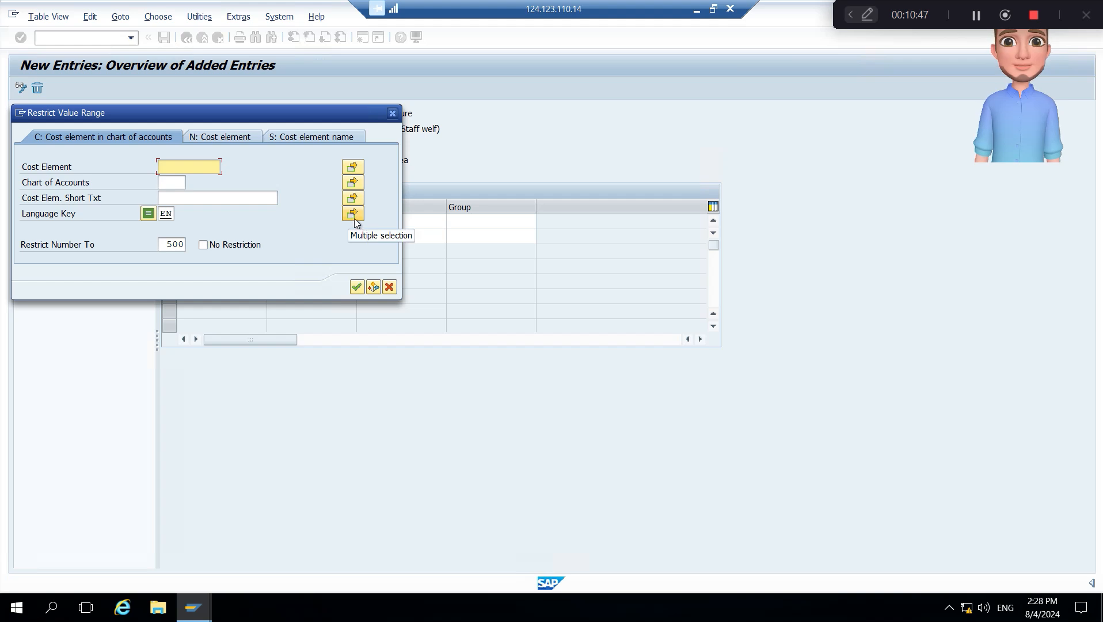
pyautogui.click(175, 182)
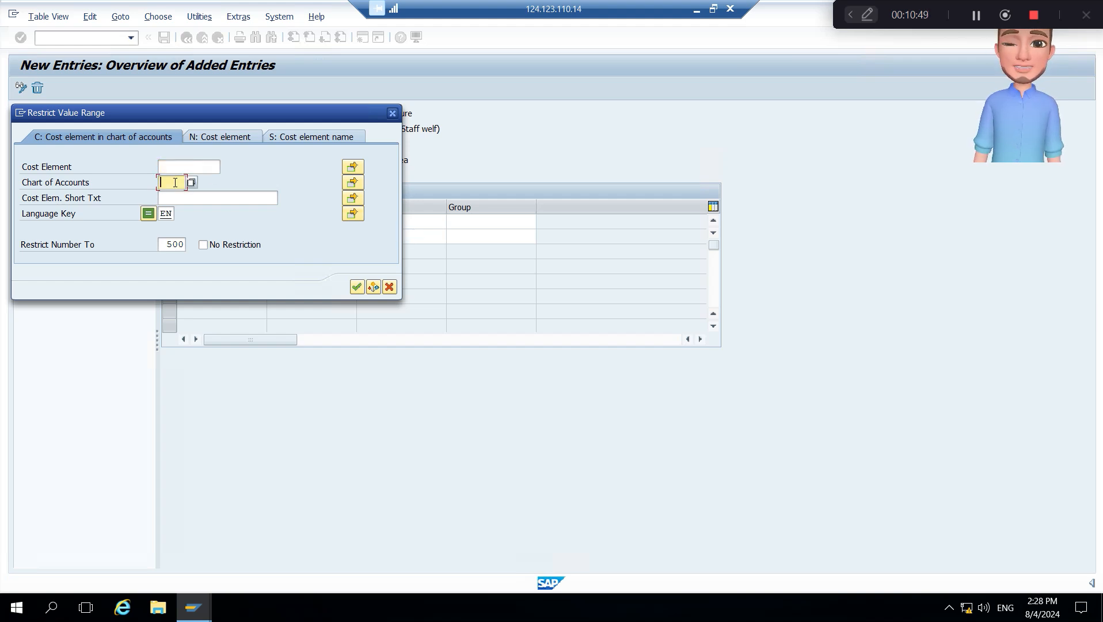
pyautogui.write('b100')
pyautogui.press('Return')
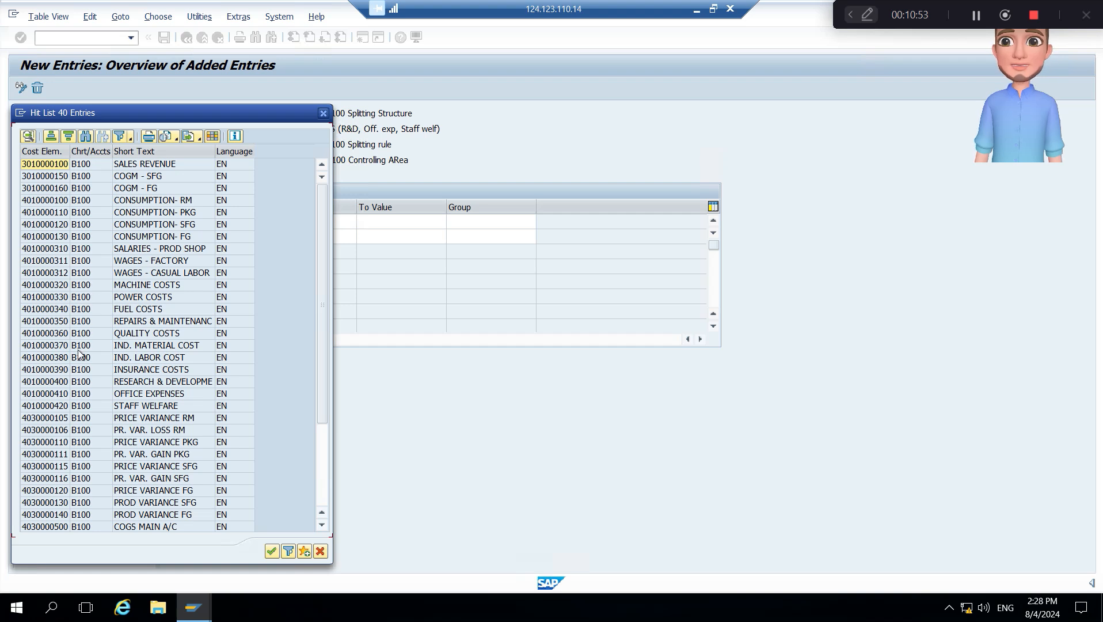
pyautogui.click(164, 382)
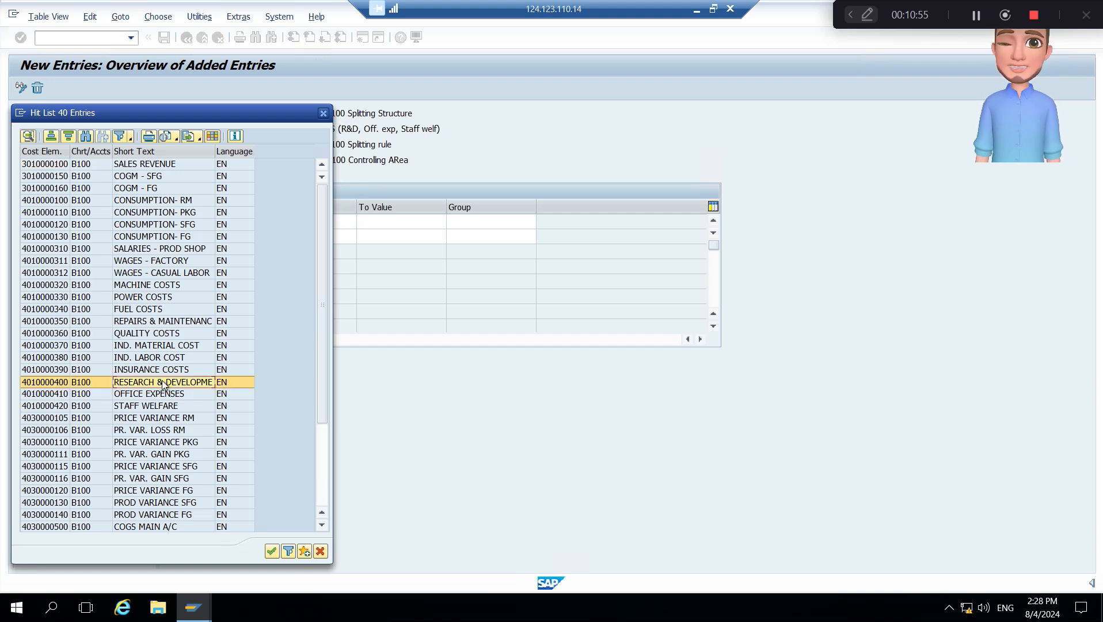
pyautogui.doubleClick(163, 382)
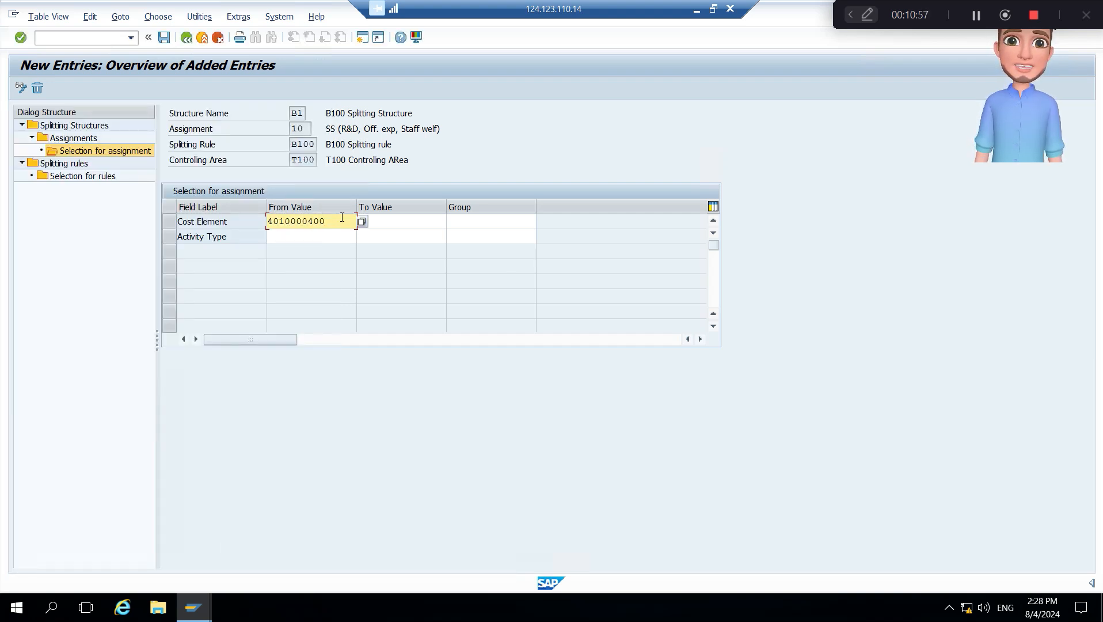
pyautogui.moveTo(327, 221); pyautogui.dragTo(265, 226)
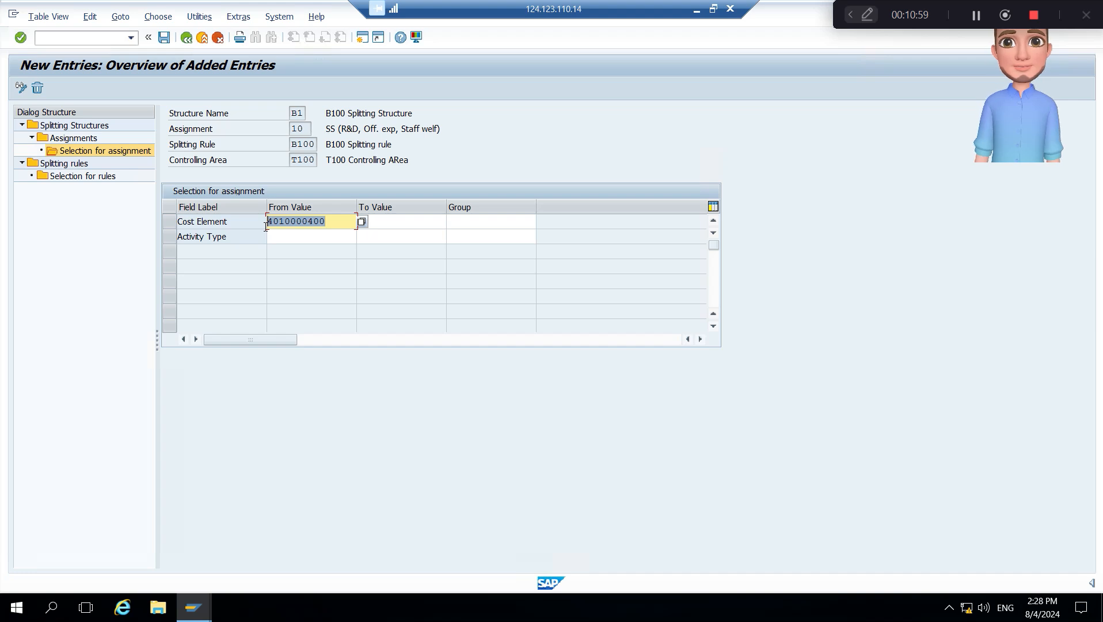
pyautogui.click(433, 222)
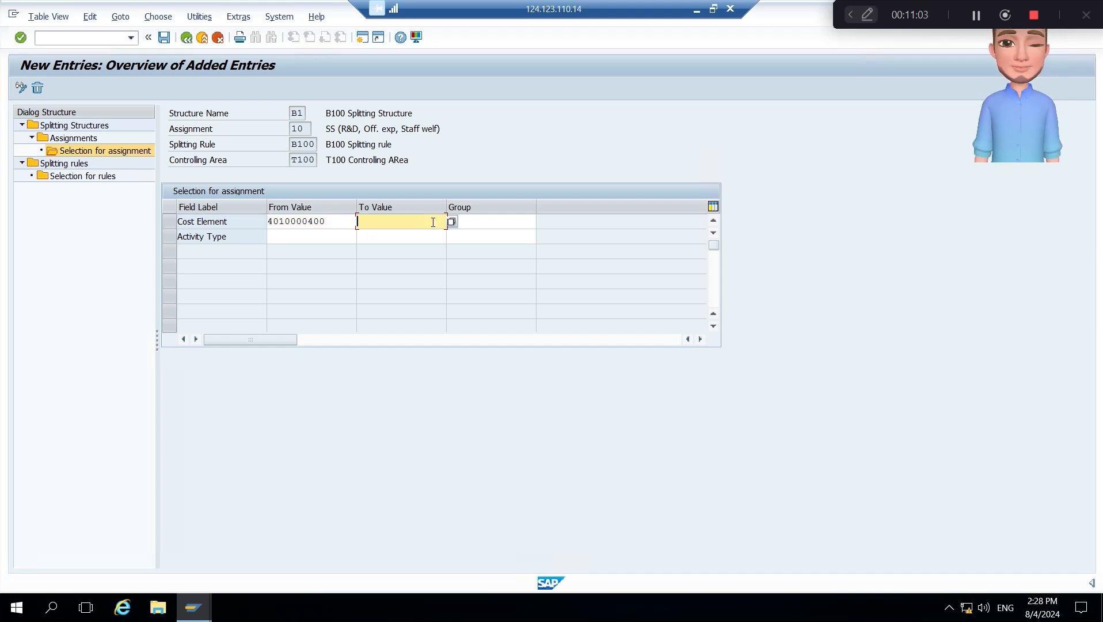
pyautogui.write('4010000')
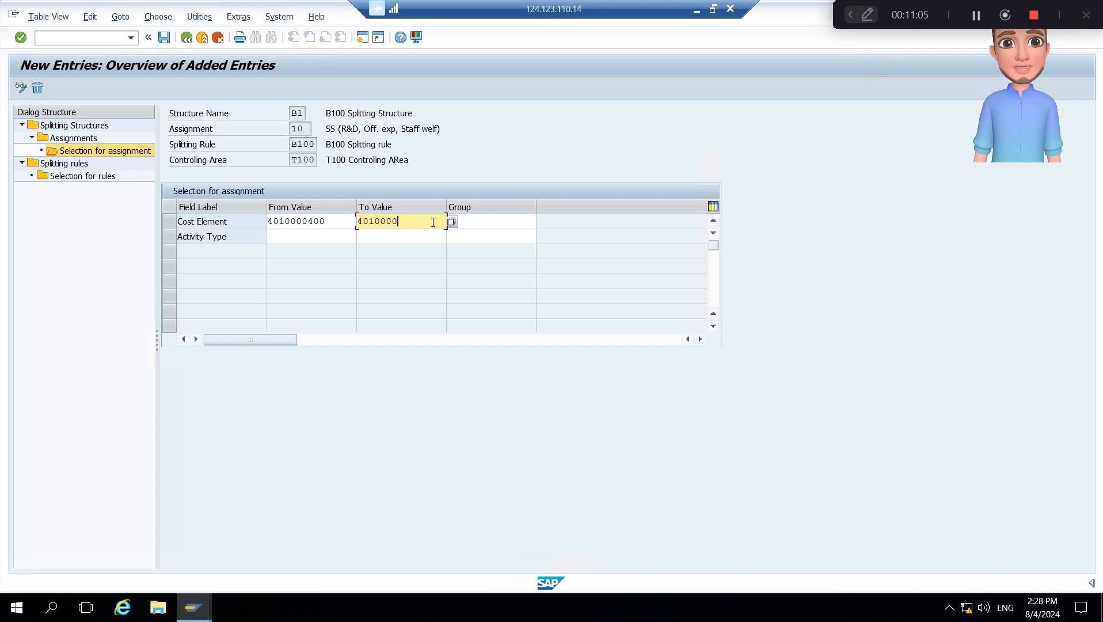
pyautogui.write('420')
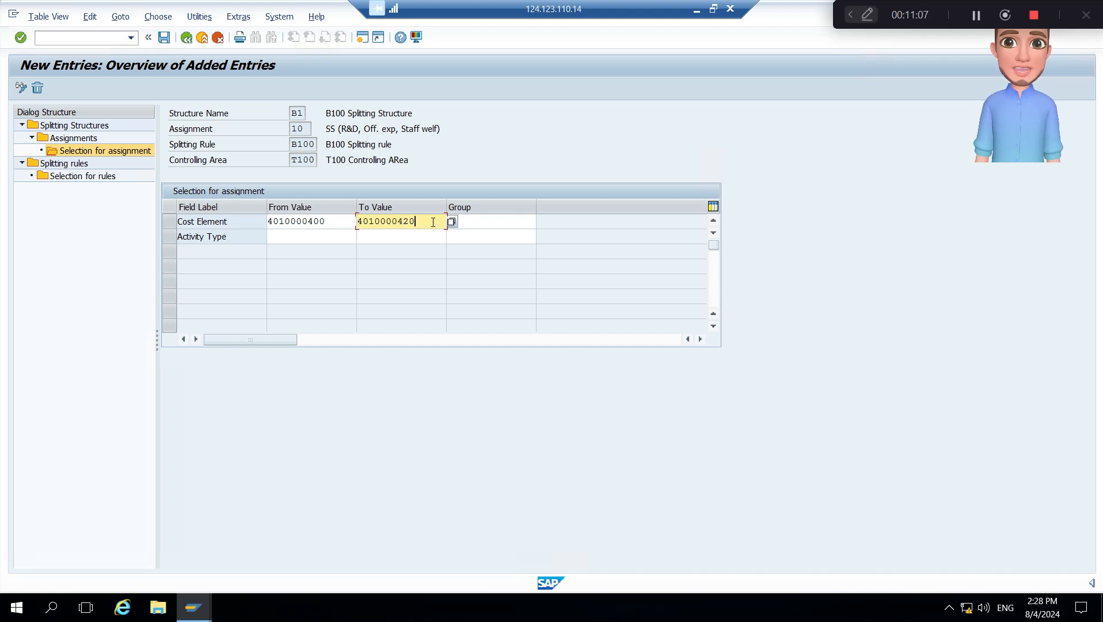
# - Set the activity type's From Value to B102 in the selection for assignment 10
pyautogui.click(301, 235)
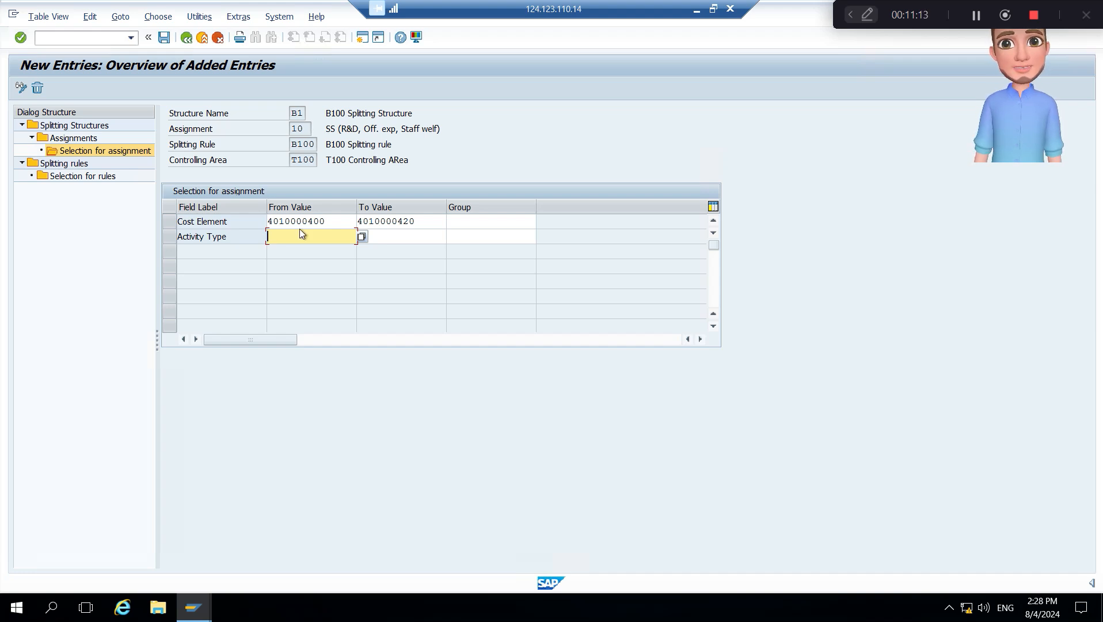
pyautogui.write('b1')
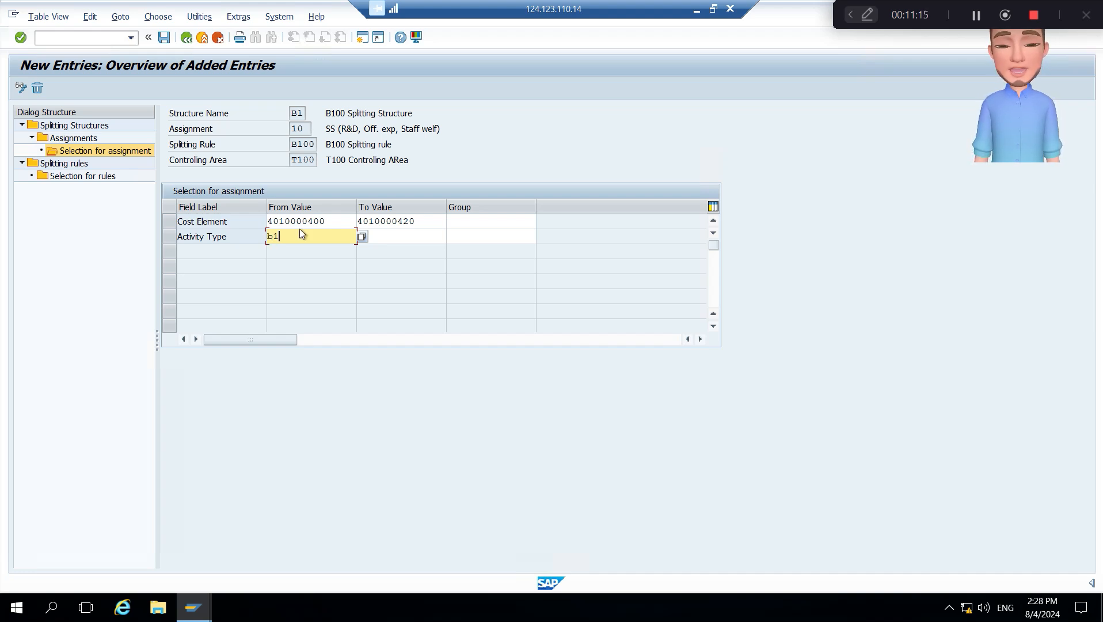
pyautogui.write('02')
pyautogui.press('Return')
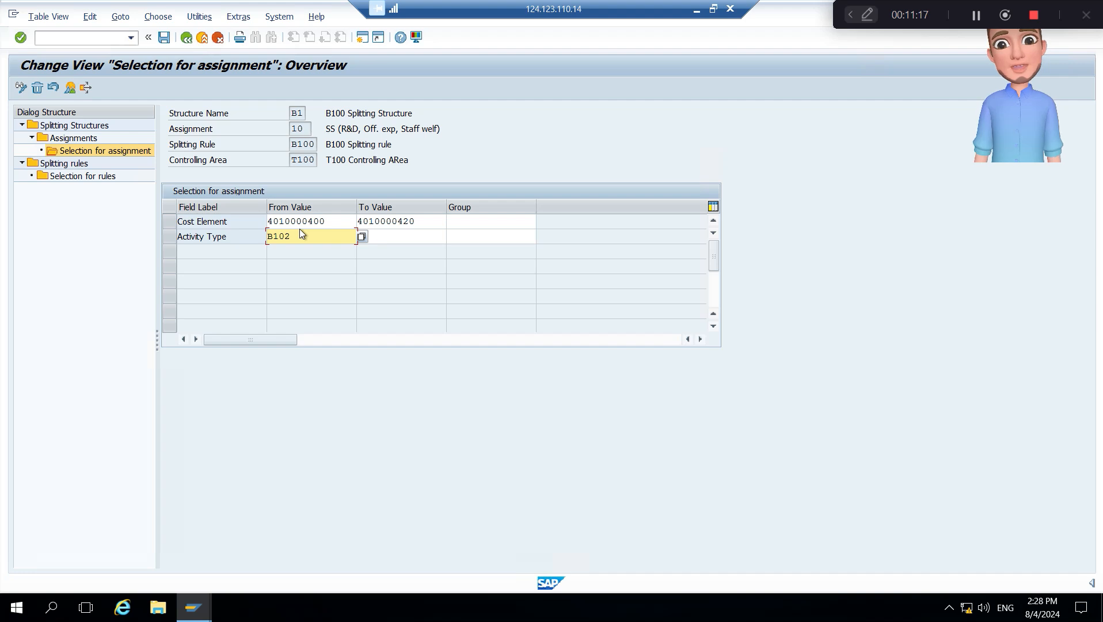
# - Switch to the cost element group session, open transaction KAH1, and start creating cost element group B100_SS01
pyautogui.click(464, 221)
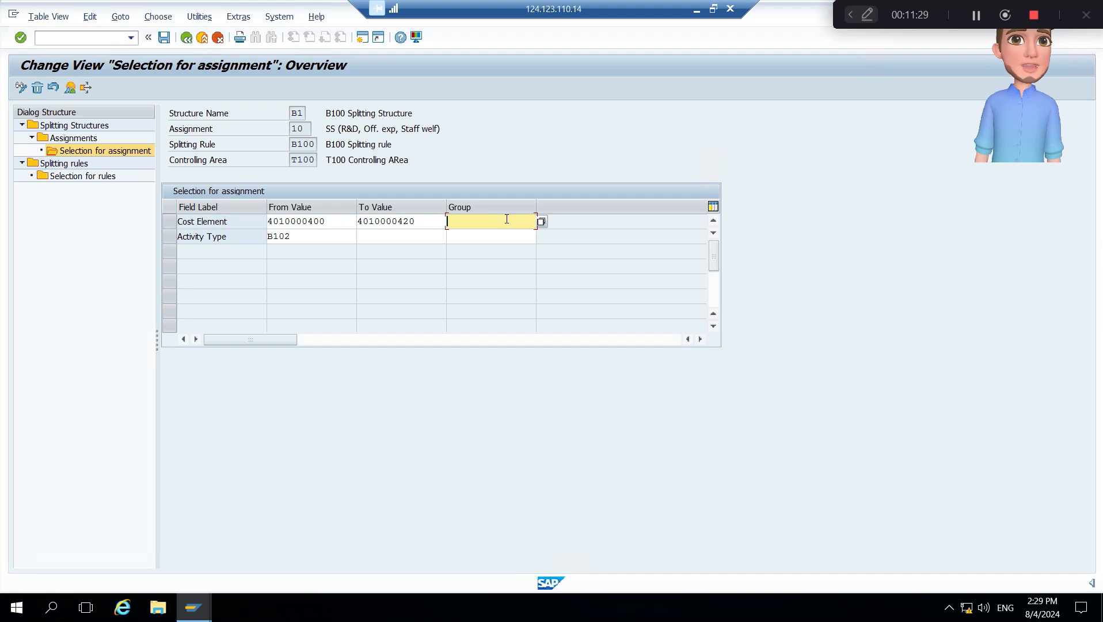
pyautogui.hotkey('alt', 'Tab')
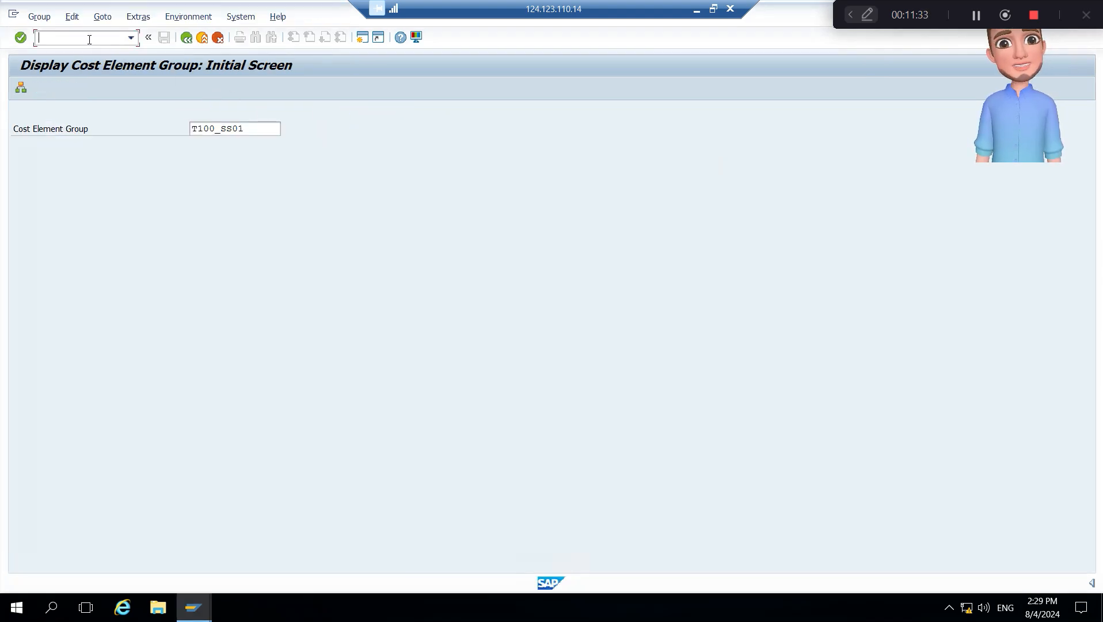
pyautogui.write('/nkah1')
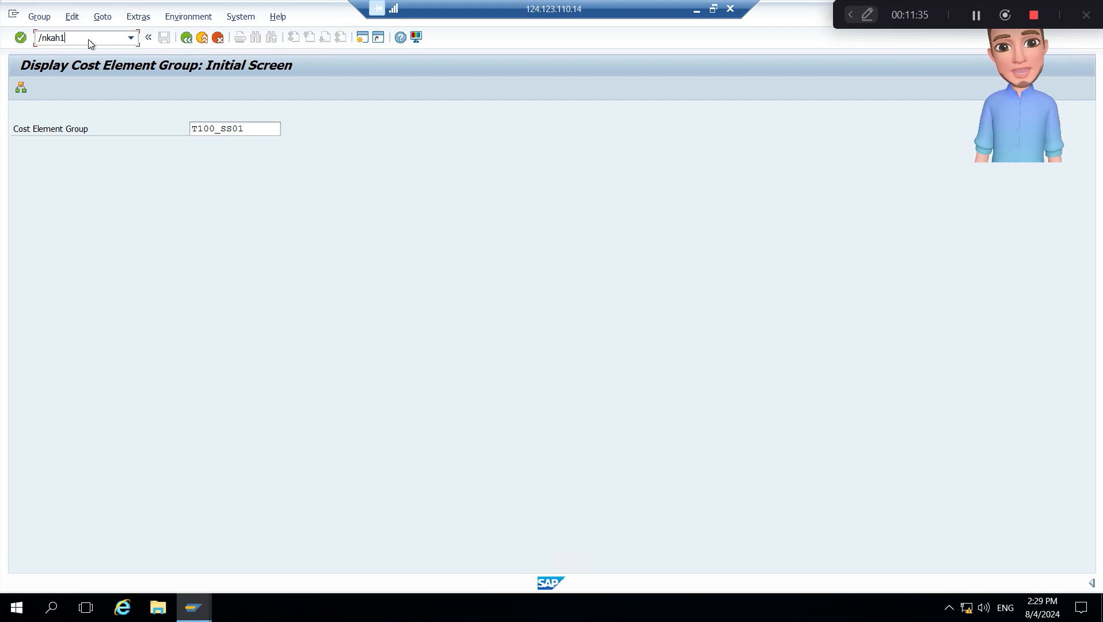
pyautogui.press('Return')
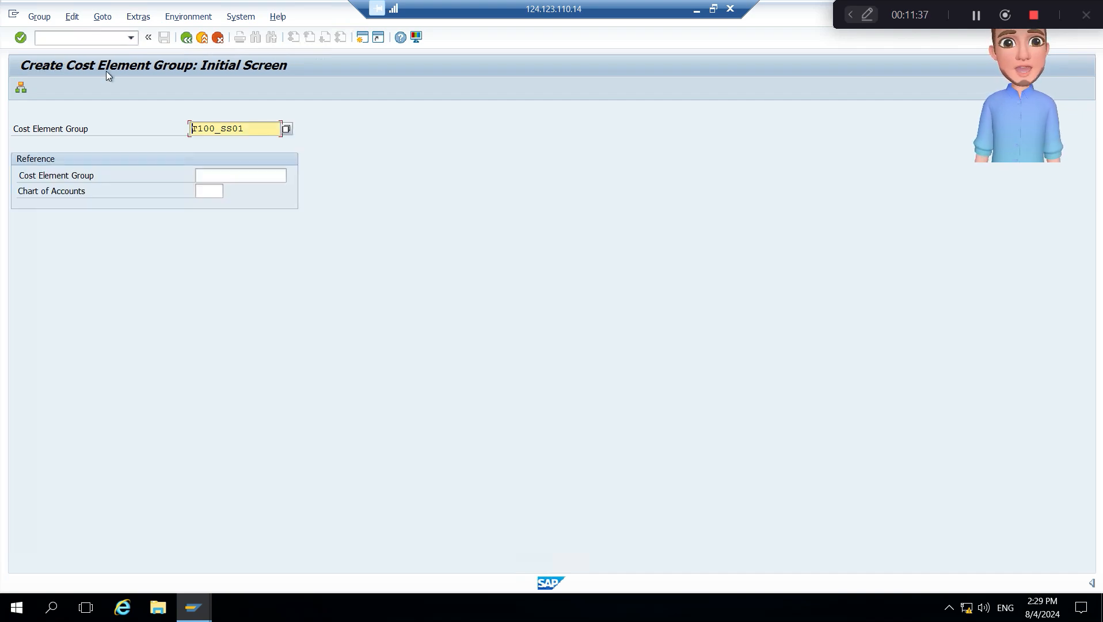
pyautogui.write('b')
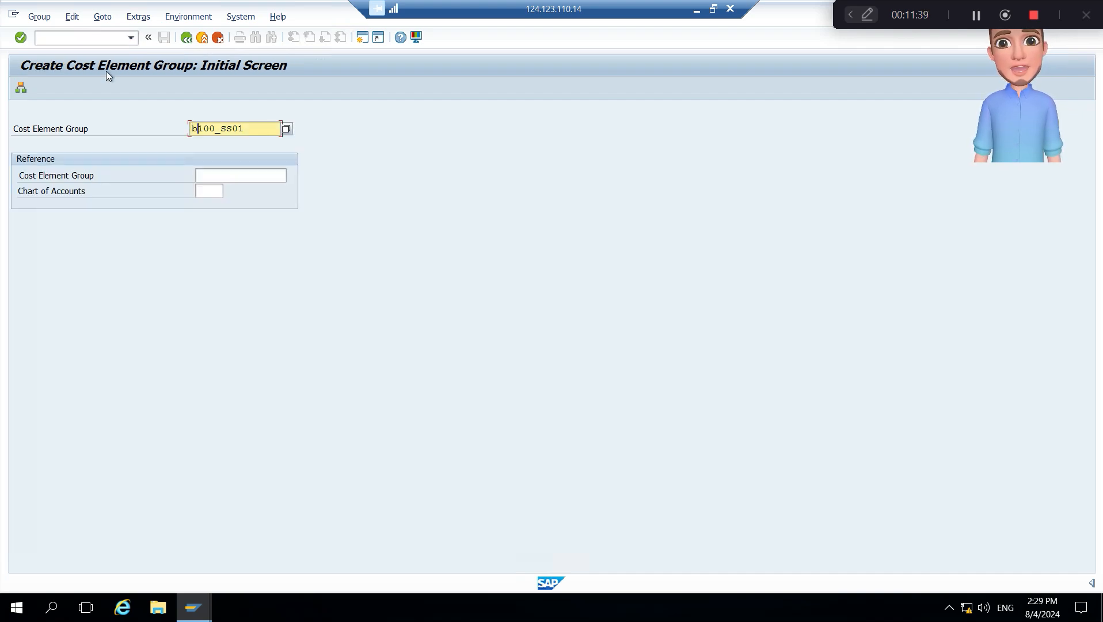
pyautogui.press('Tab')
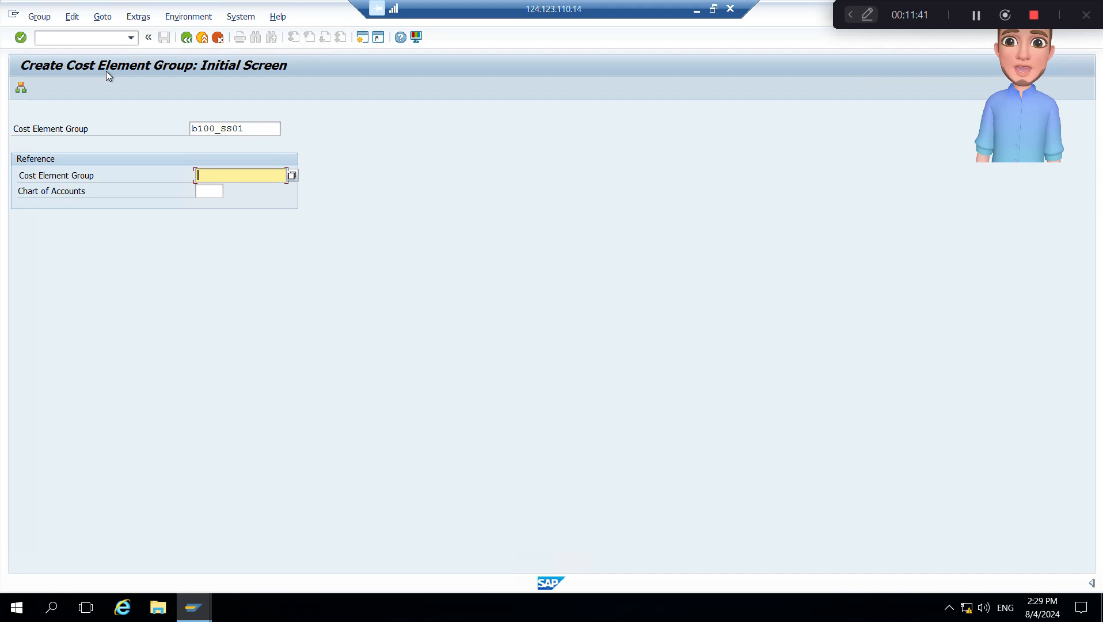
pyautogui.press('Up')
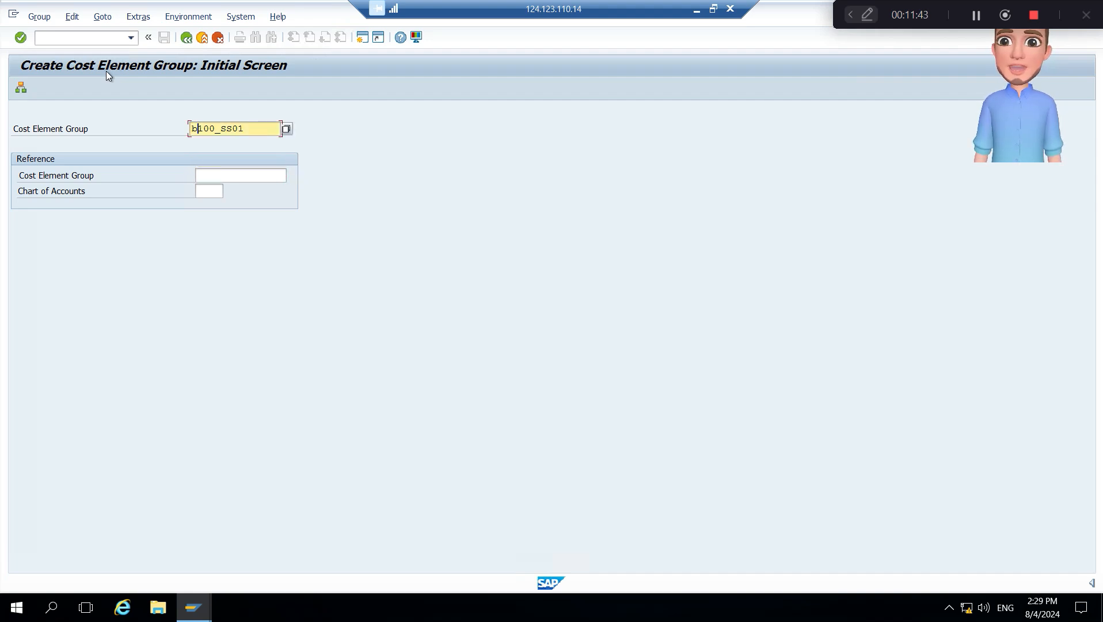
pyautogui.press('Return')
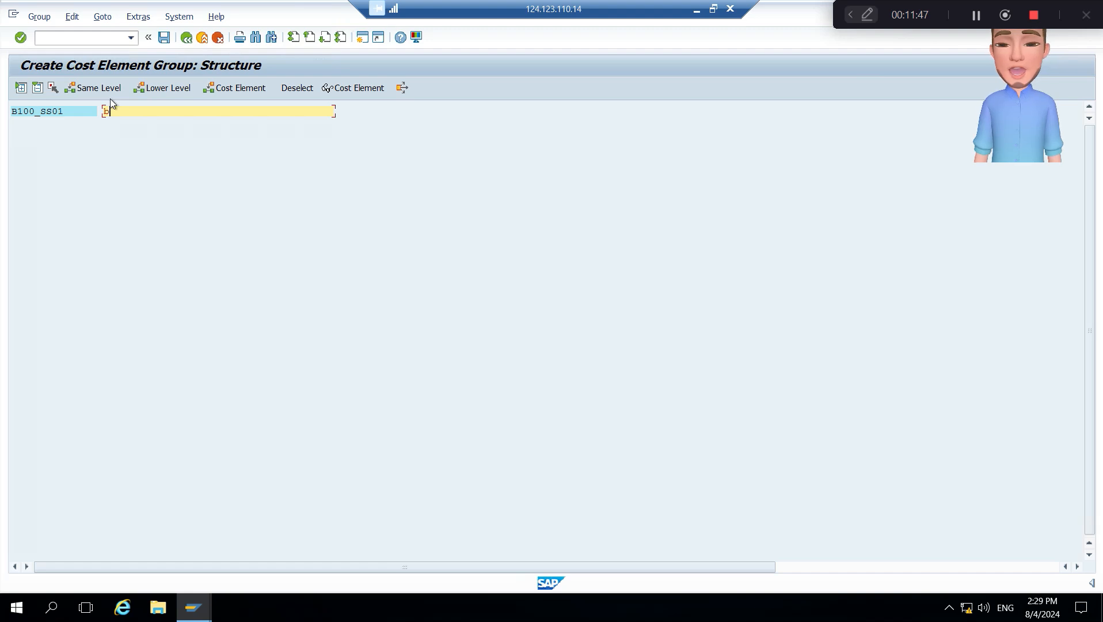
# - Enter "B100 Splitting Structure" as the description of cost element group B100_SS01
pyautogui.write('b100')
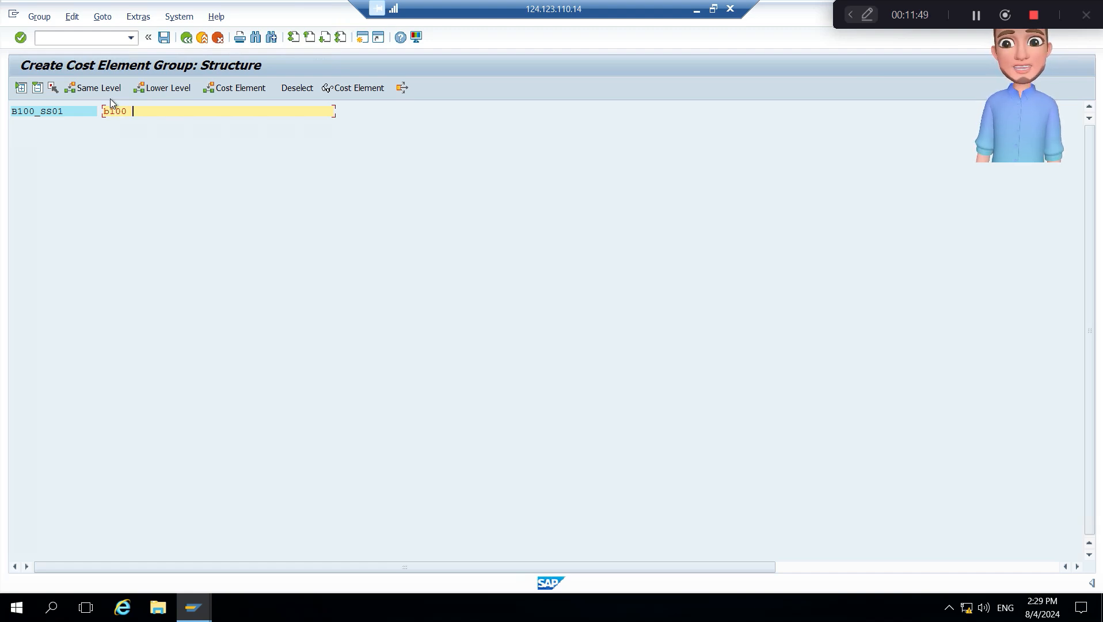
pyautogui.press('BackSpace')
pyautogui.press('BackSpace')
pyautogui.press('BackSpace')
pyautogui.press('BackSpace')
pyautogui.press('BackSpace')
pyautogui.press('capslock')
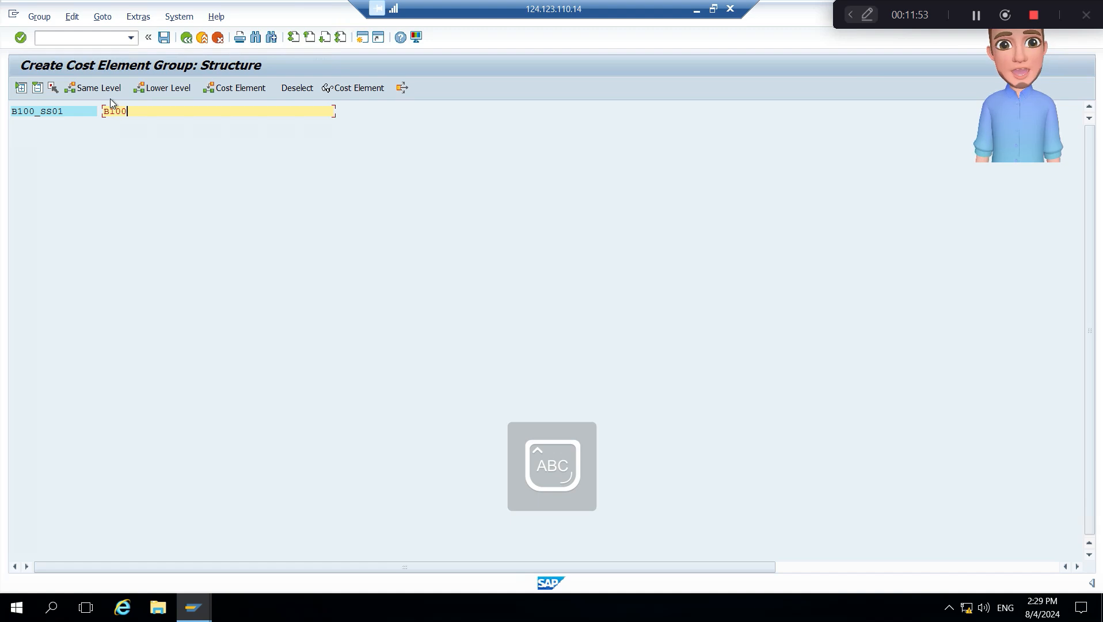
pyautogui.press('capslock')
pyautogui.write('B100 S')
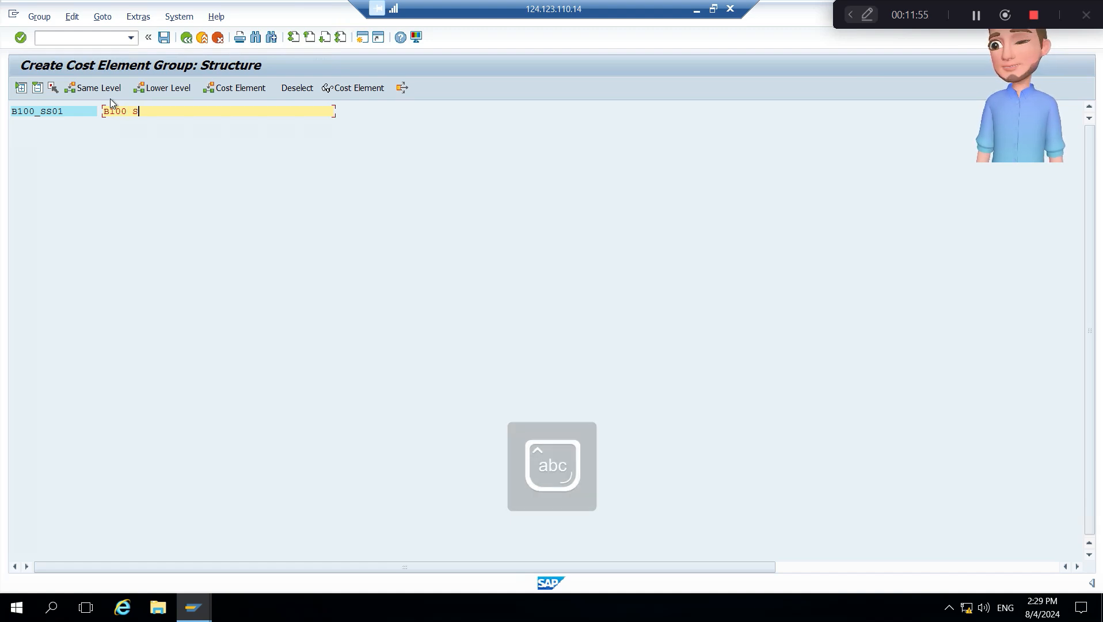
pyautogui.write('plitting Struc')
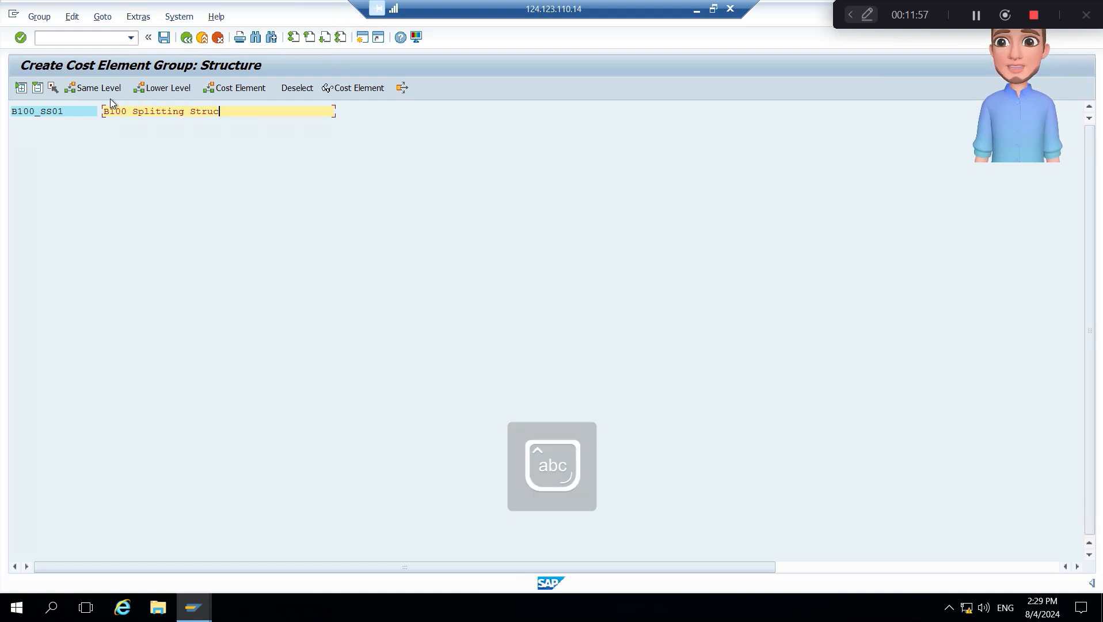
pyautogui.write('ture')
pyautogui.click(226, 89)
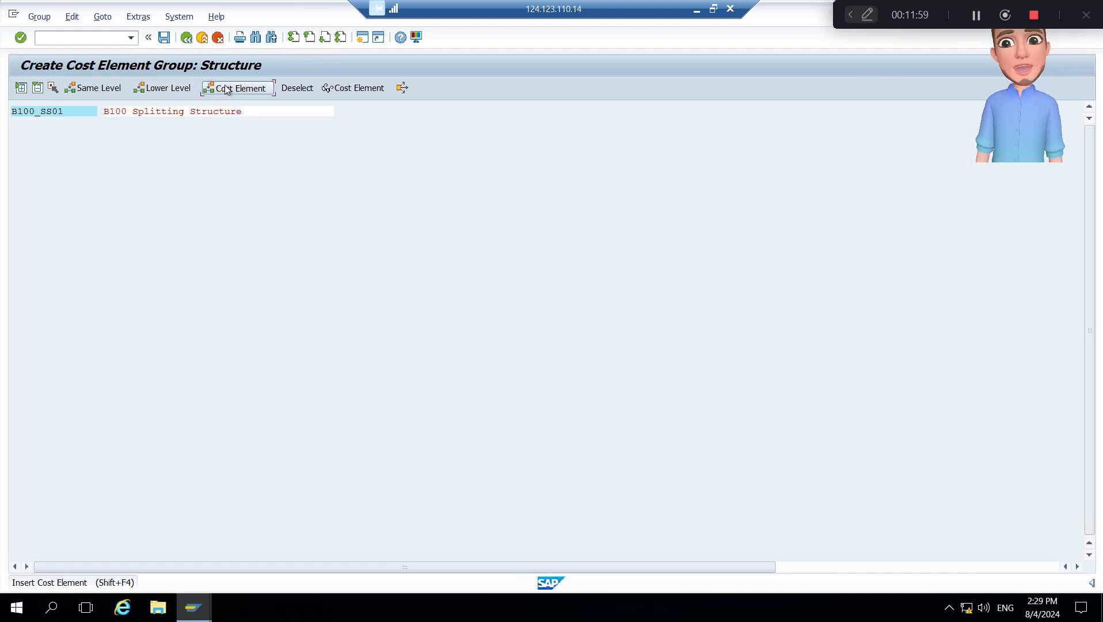
pyautogui.hotkey('alt', 'Tab')
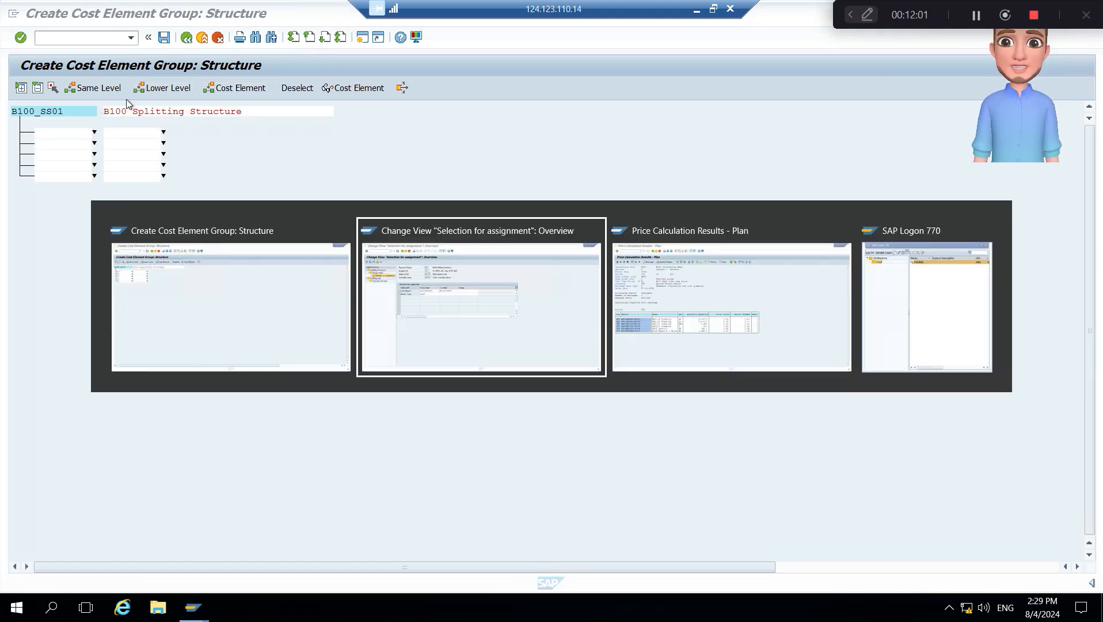
pyautogui.moveTo(327, 229); pyautogui.dragTo(242, 226)
pyautogui.hotkey('ctrl', 'c')
pyautogui.hotkey('alt', 'Tab')
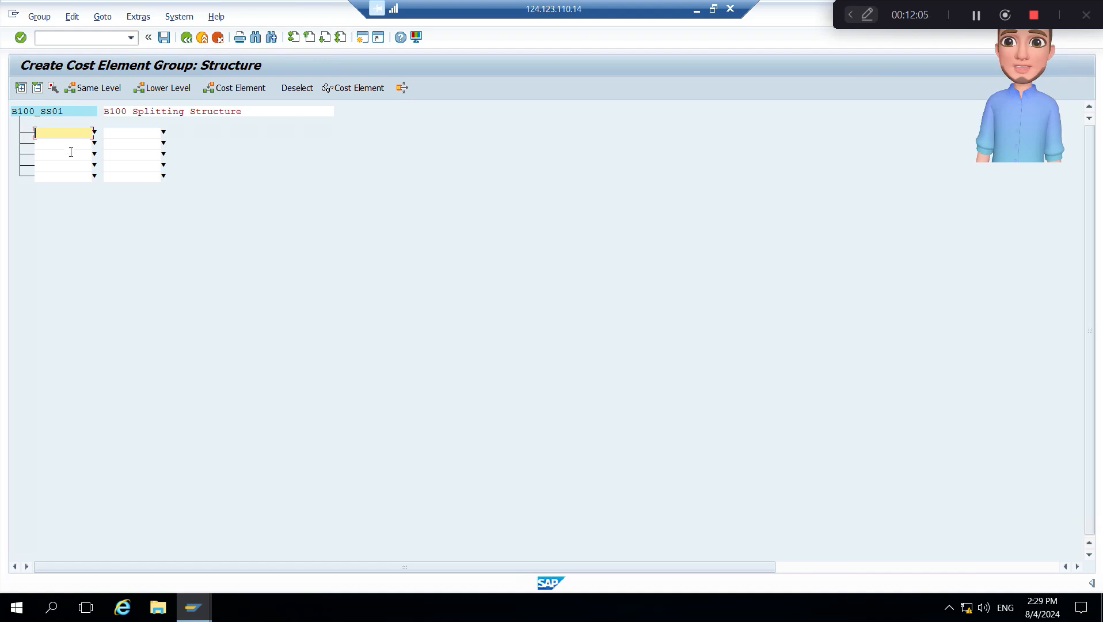
pyautogui.hotkey('ctrl', 'v')
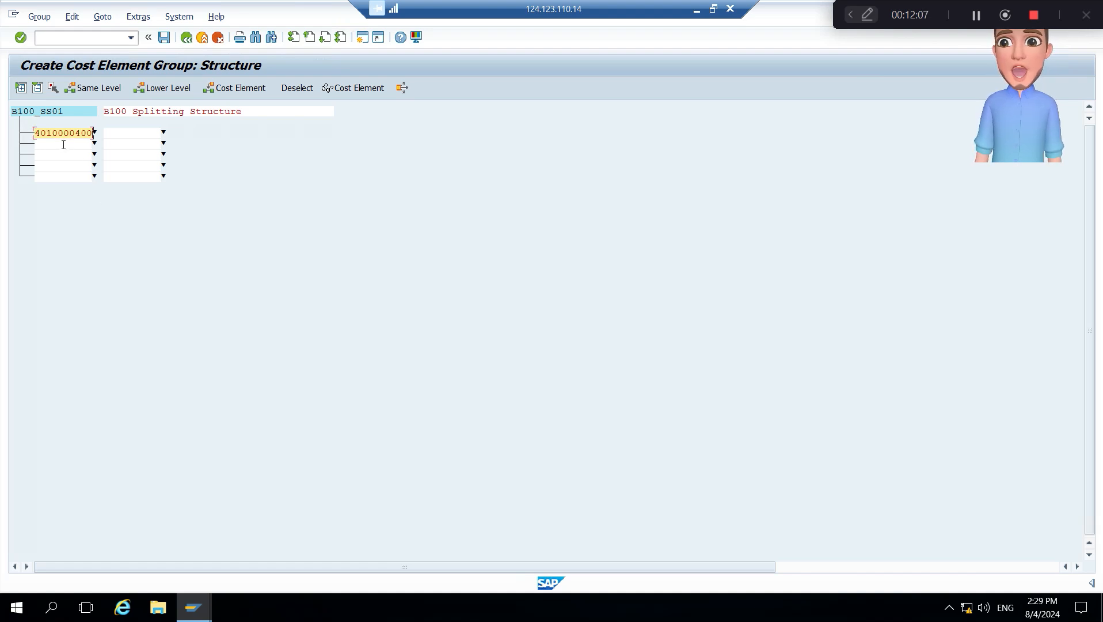
pyautogui.click(64, 143)
pyautogui.hotkey('ctrl', 'v')
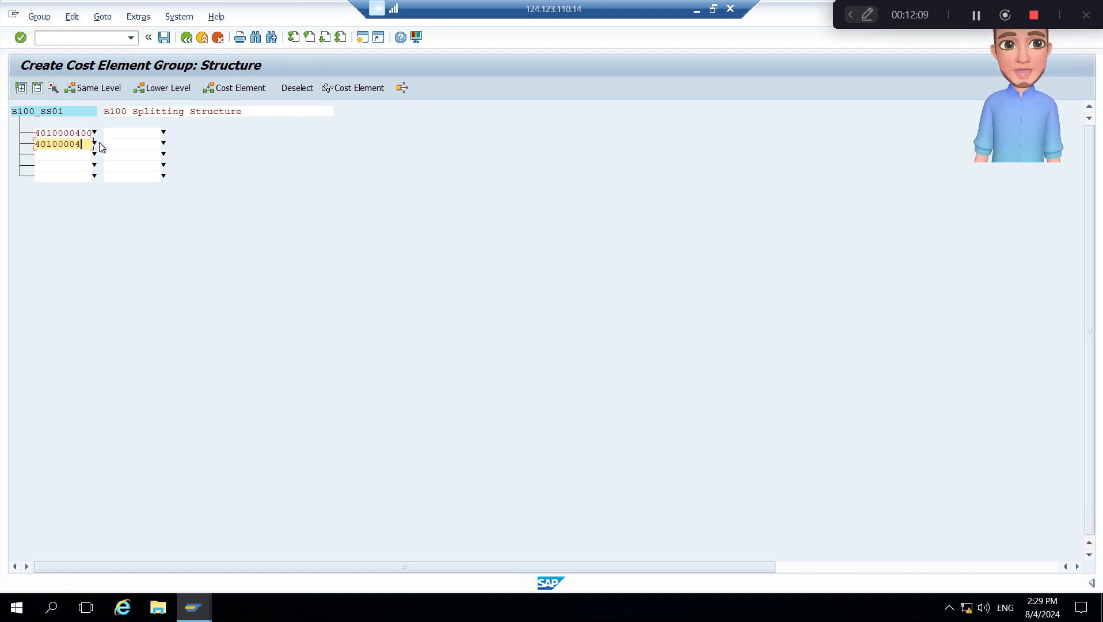
pyautogui.click(68, 155)
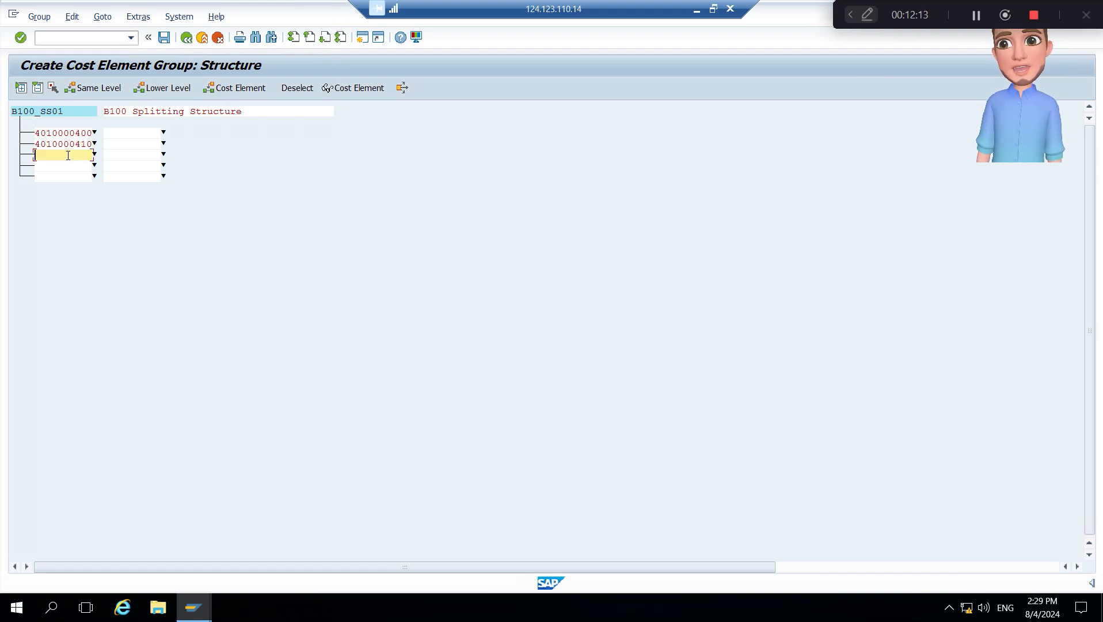
pyautogui.hotkey('ctrl', 'v')
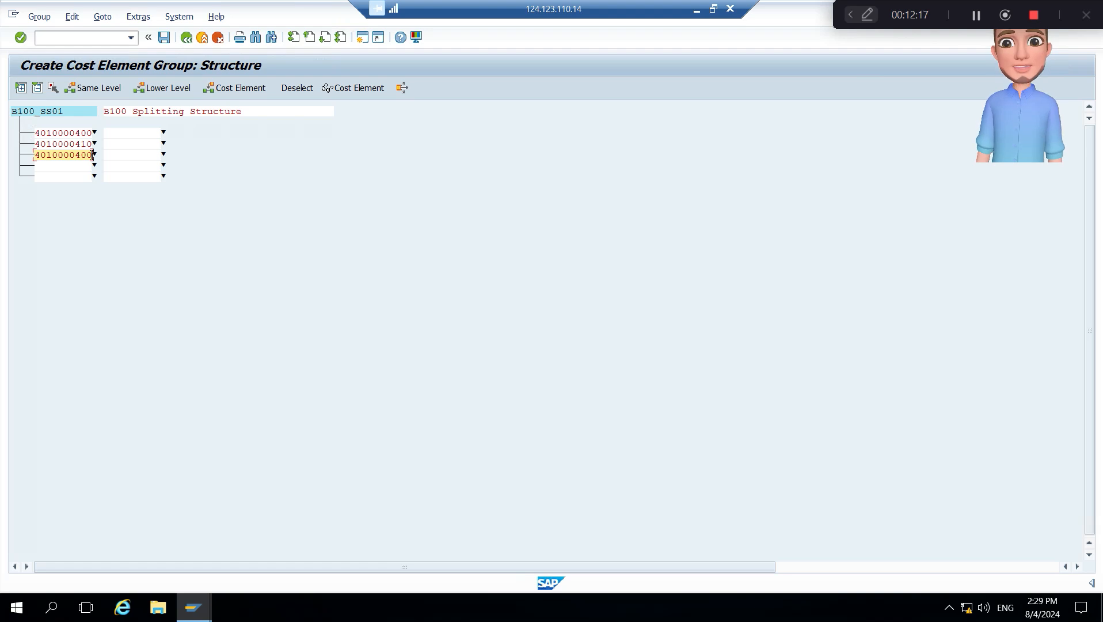
pyautogui.press('BackSpace')
pyautogui.press('BackSpace')
pyautogui.write('20')
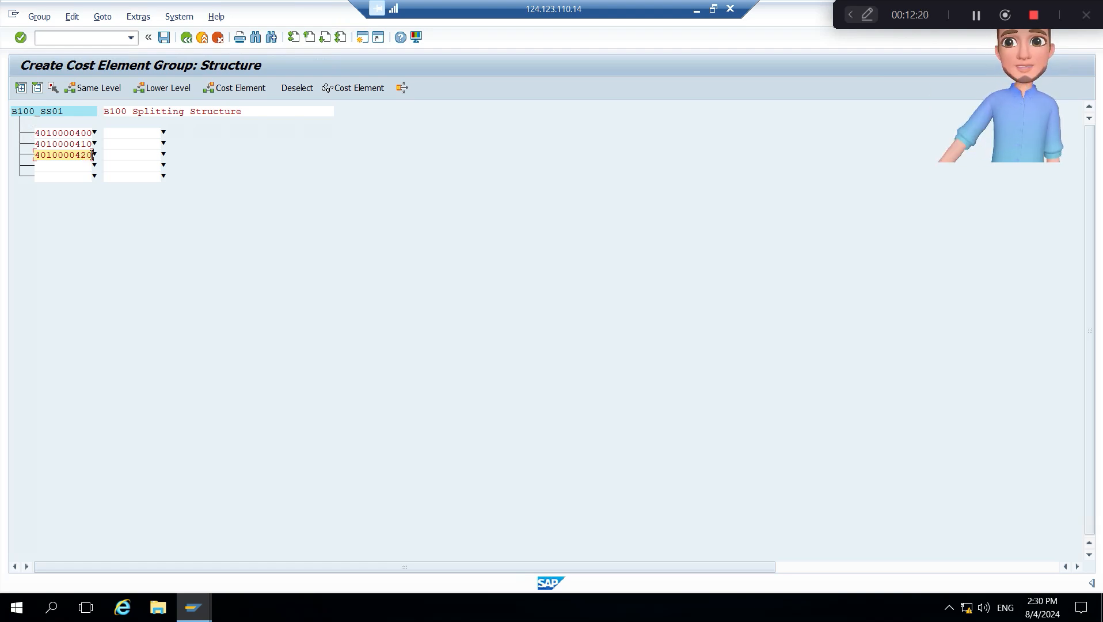
pyautogui.press('Return')
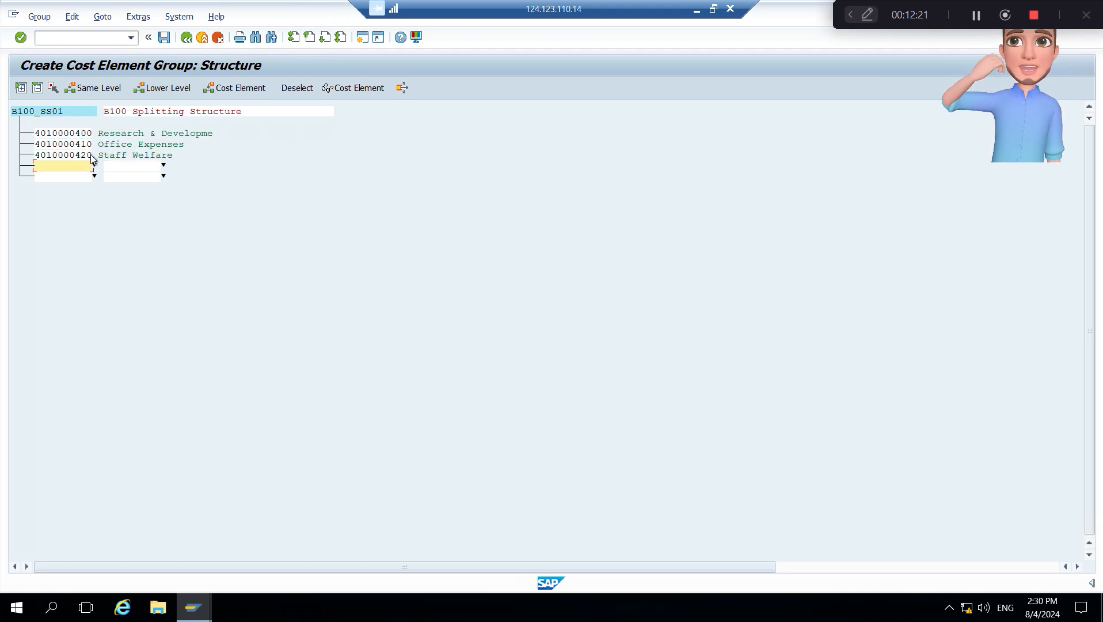
pyautogui.click(164, 38)
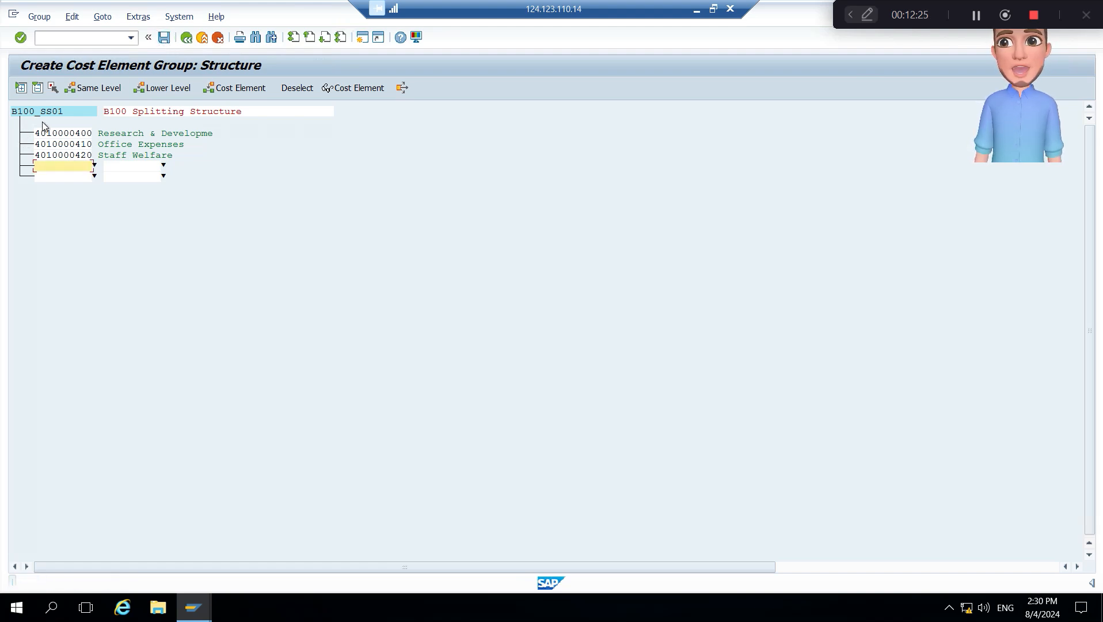
pyautogui.click(164, 38)
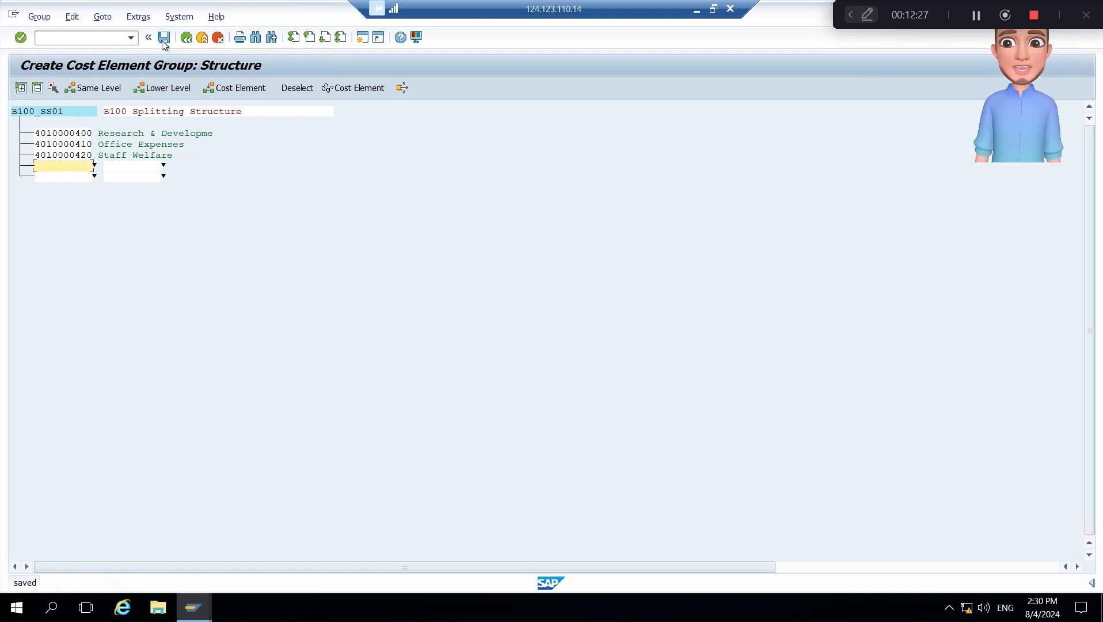
# - Return to the selection for assignment 10 and clear the cost element's From Value and To Value
pyautogui.hotkey('alt', 'Tab')
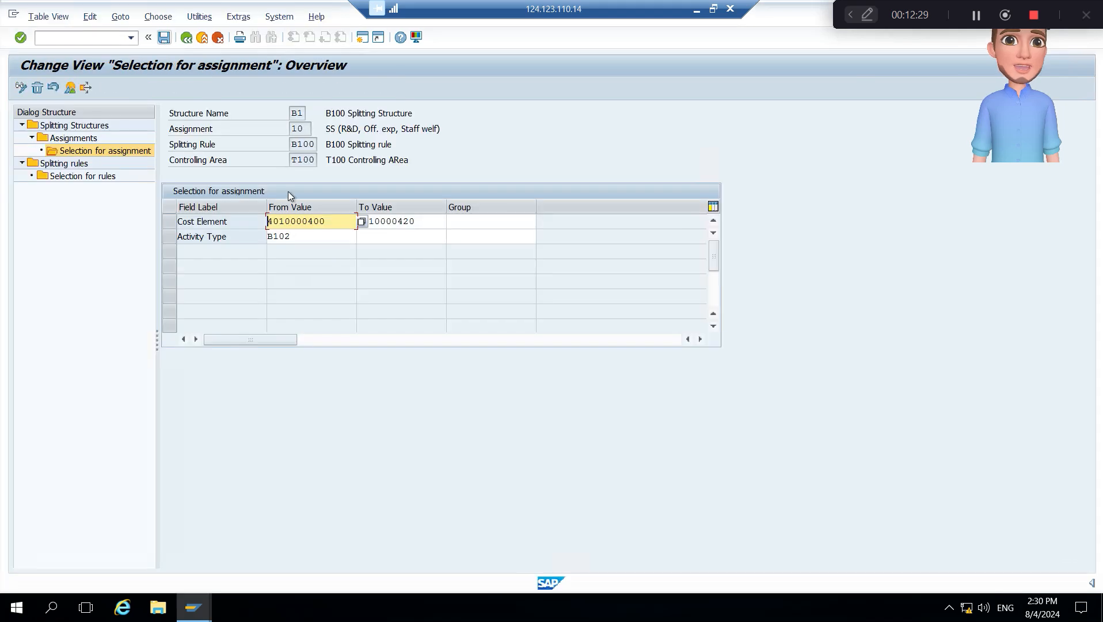
pyautogui.click(352, 225)
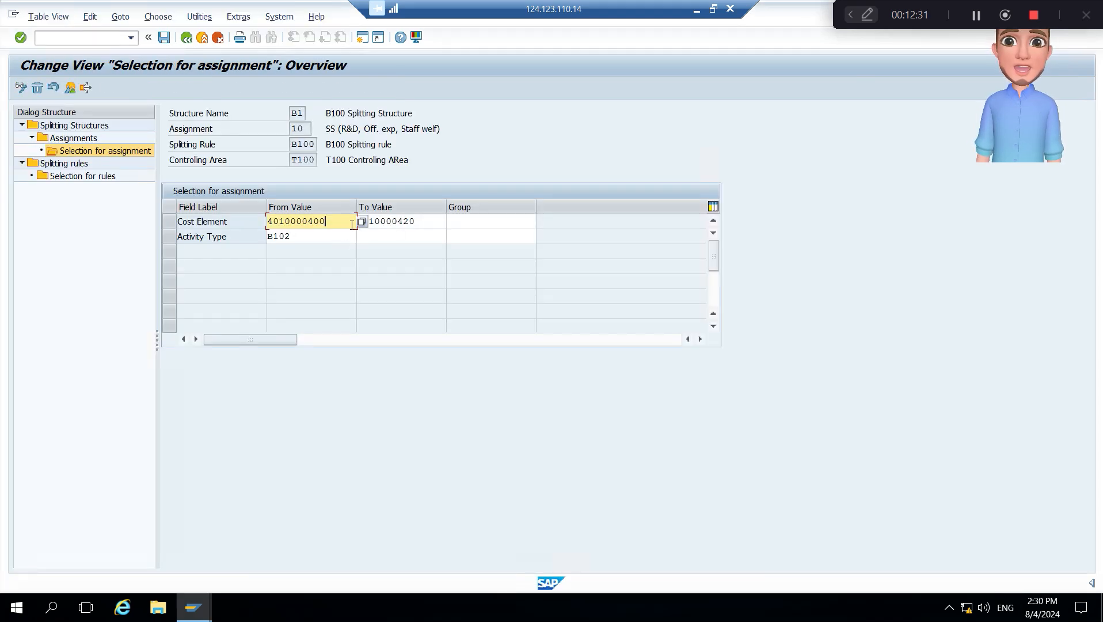
pyautogui.doubleClick(352, 225)
pyautogui.press('BackSpace')
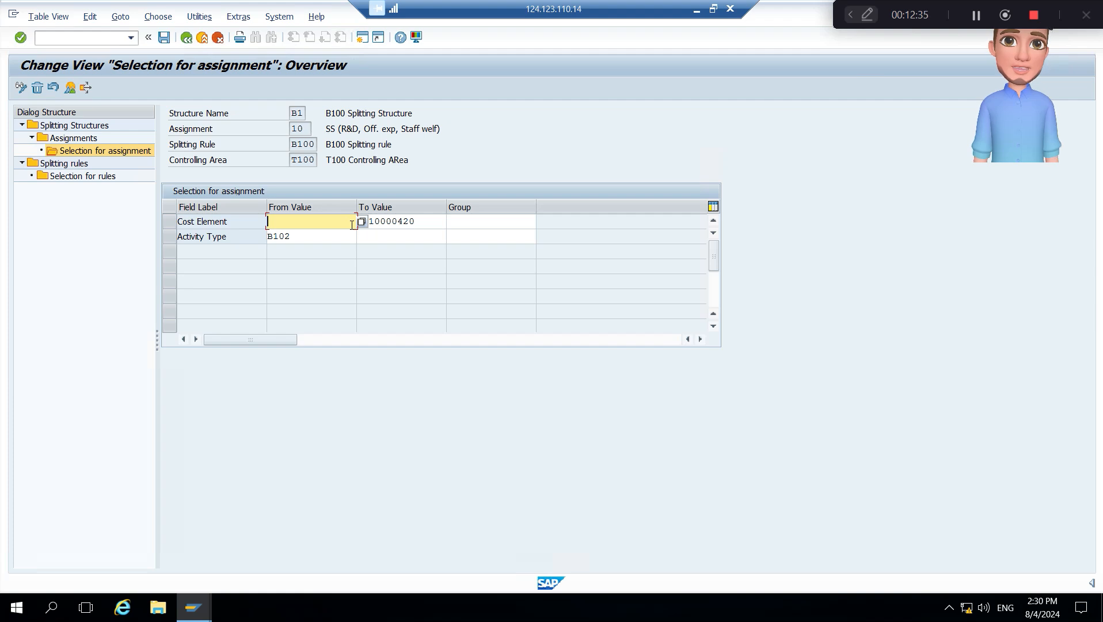
pyautogui.press('Tab')
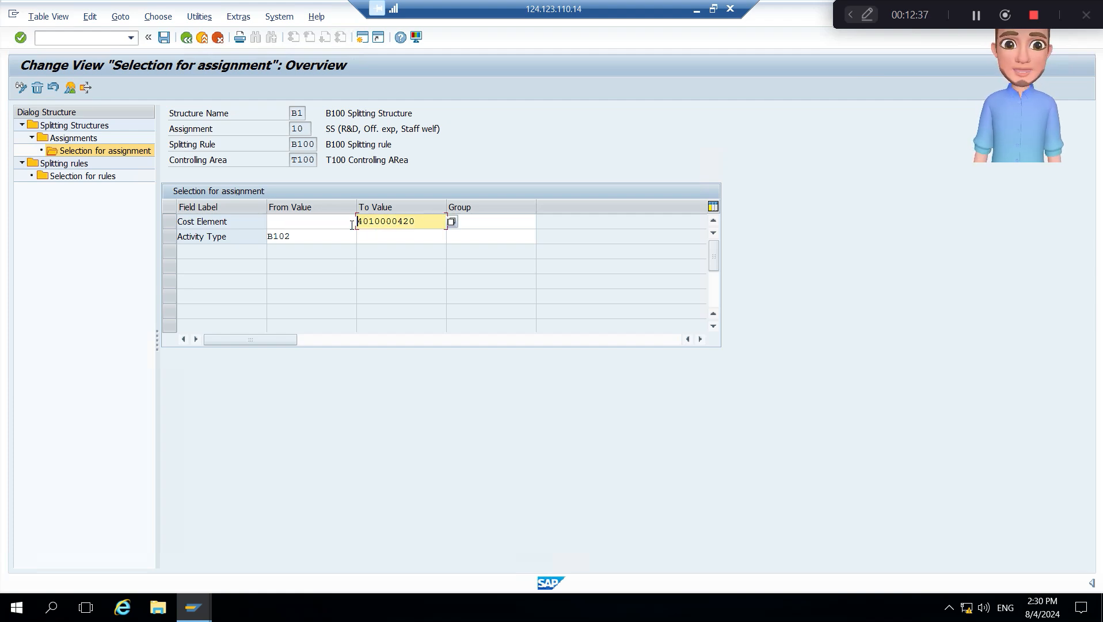
pyautogui.press('Delete')
pyautogui.press('Delete')
pyautogui.press('Delete')
pyautogui.press('Delete')
pyautogui.press('Delete')
pyautogui.press('Delete')
pyautogui.press('Delete')
pyautogui.press('Delete')
pyautogui.press('Delete')
pyautogui.press('Delete')
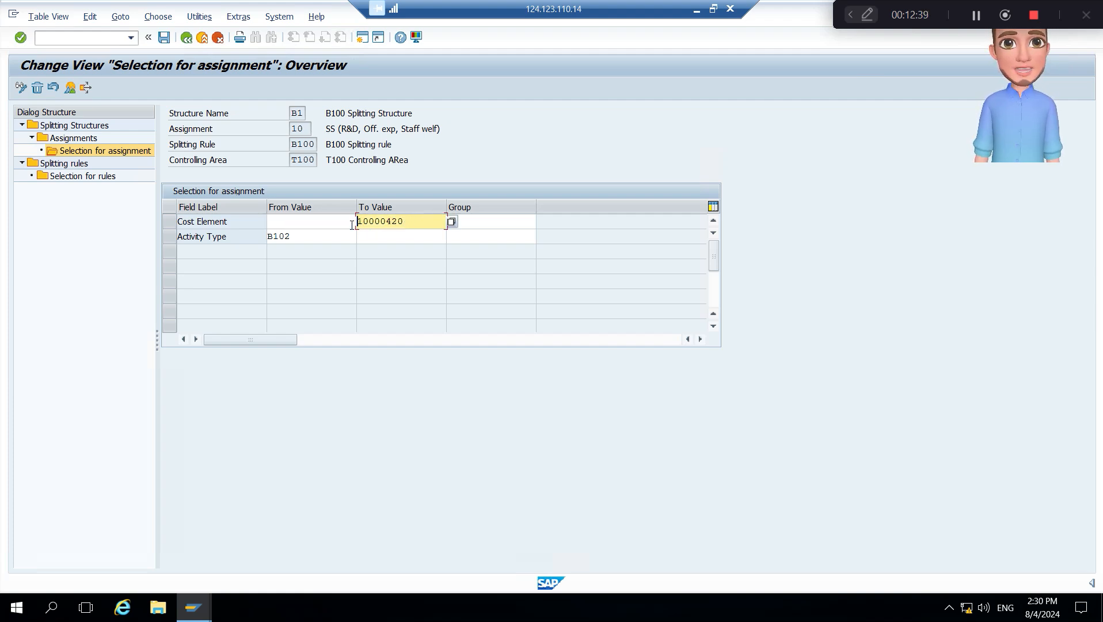
# - Set the cost element's Group to B100_SS01 in the selection for assignment 10 and save the entry
pyautogui.press('Tab')
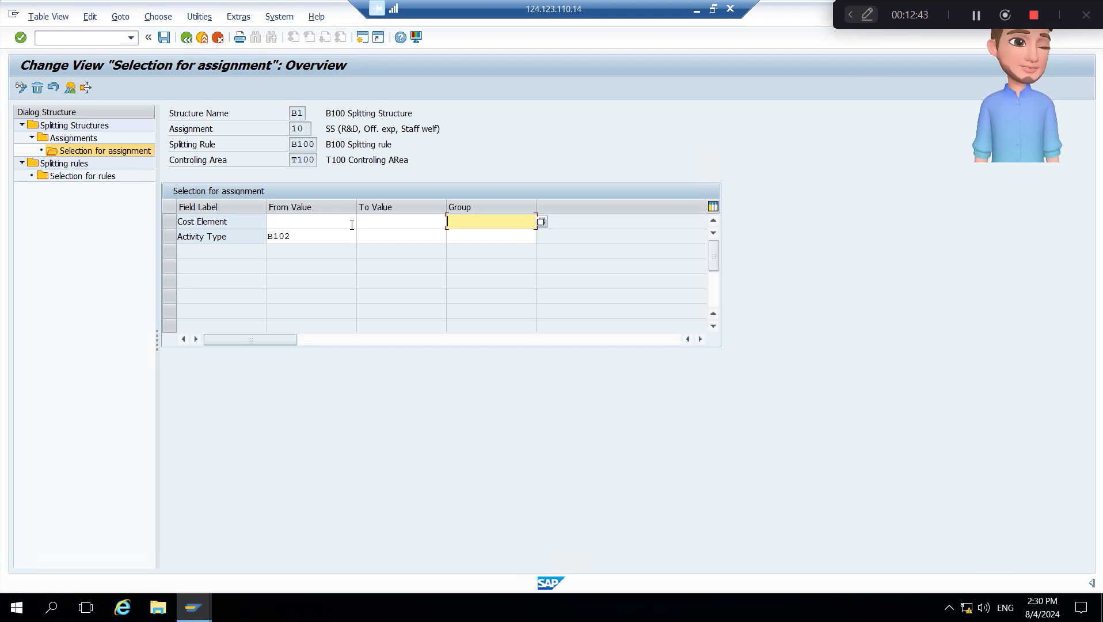
pyautogui.write('k')
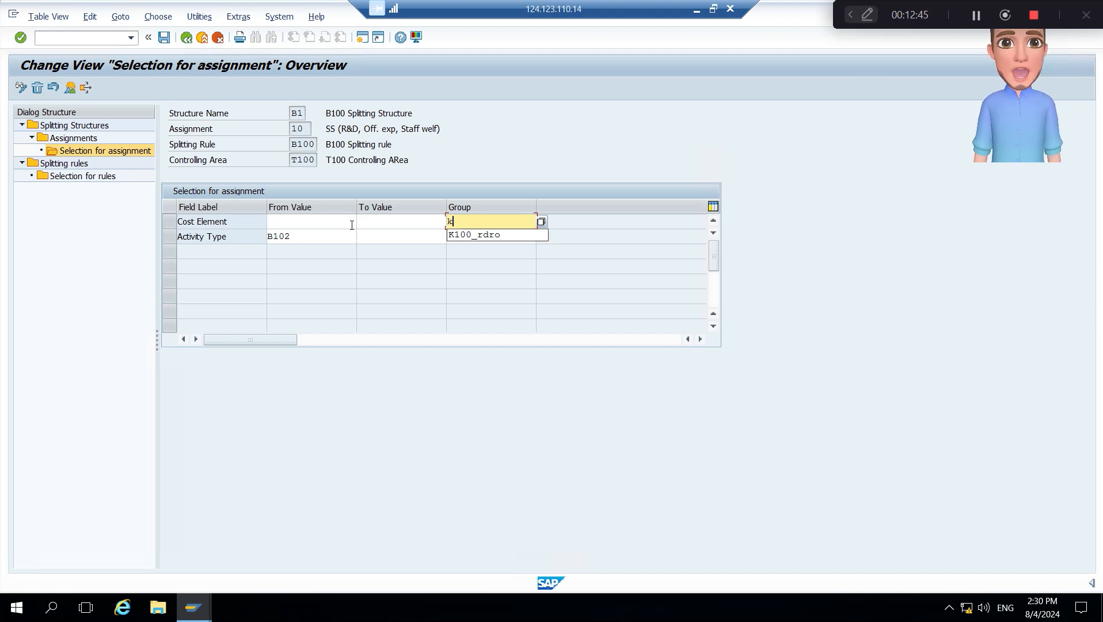
pyautogui.press('BackSpace')
pyautogui.write('b10')
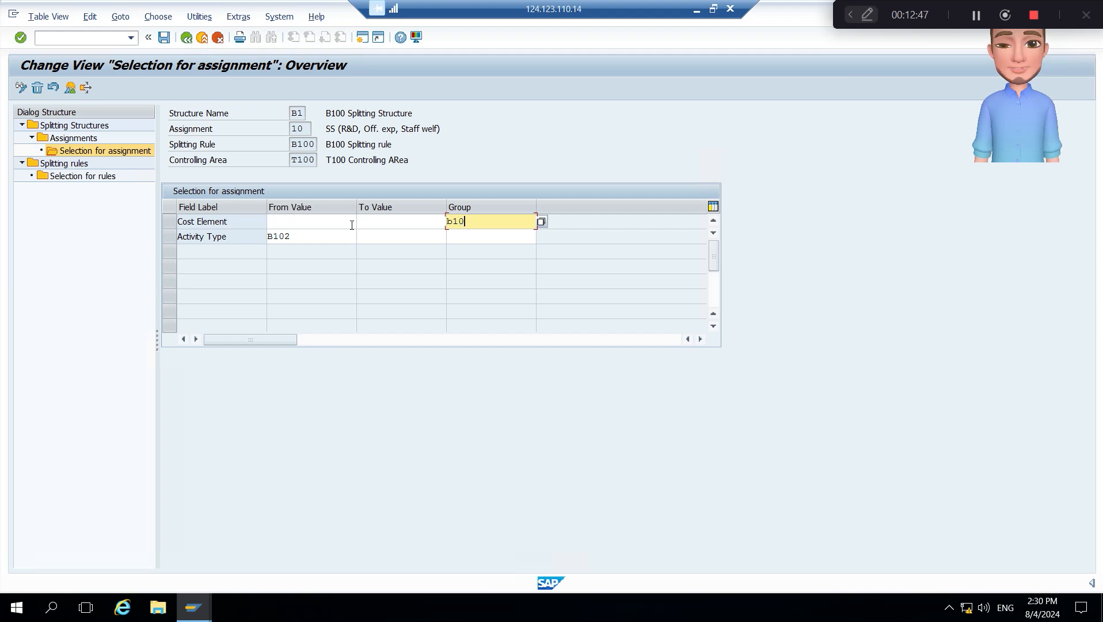
pyautogui.write('0_ss01')
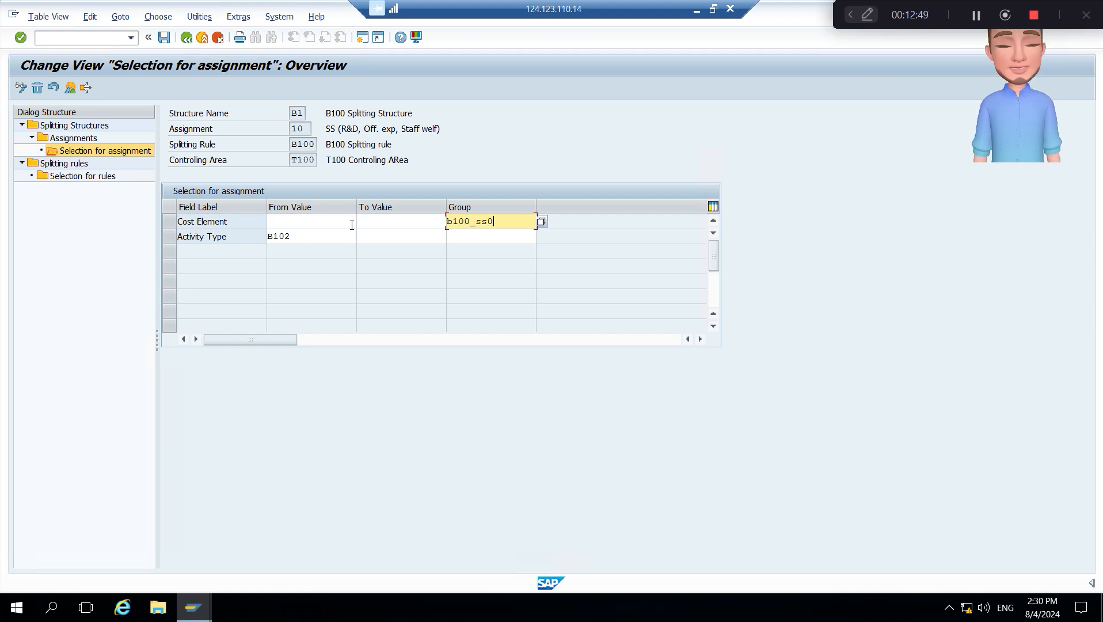
pyautogui.press('Return')
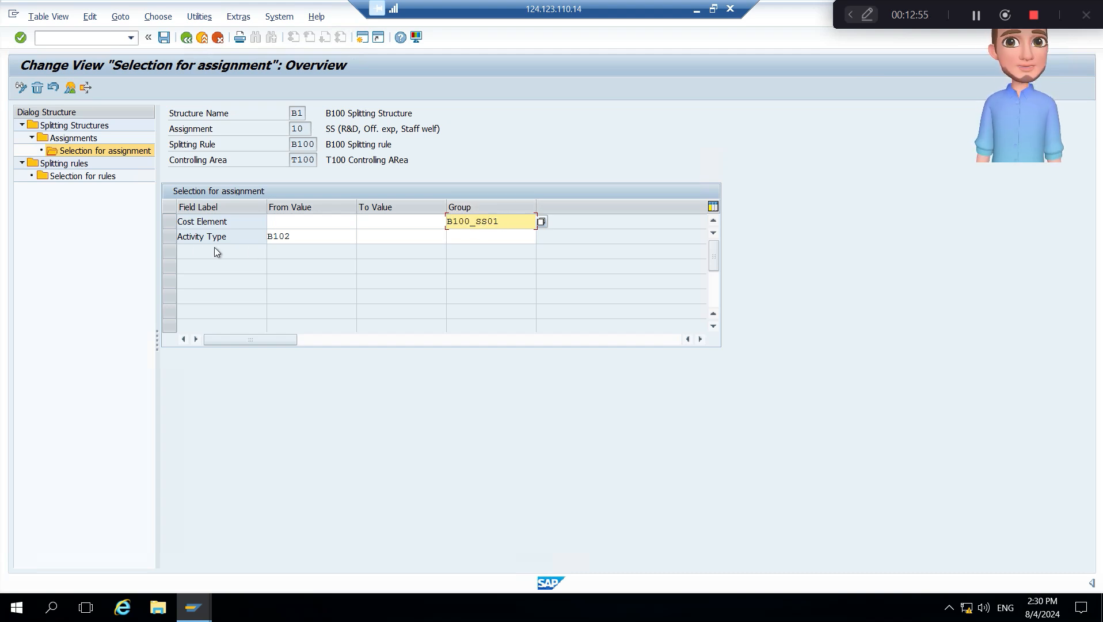
pyautogui.click(306, 237)
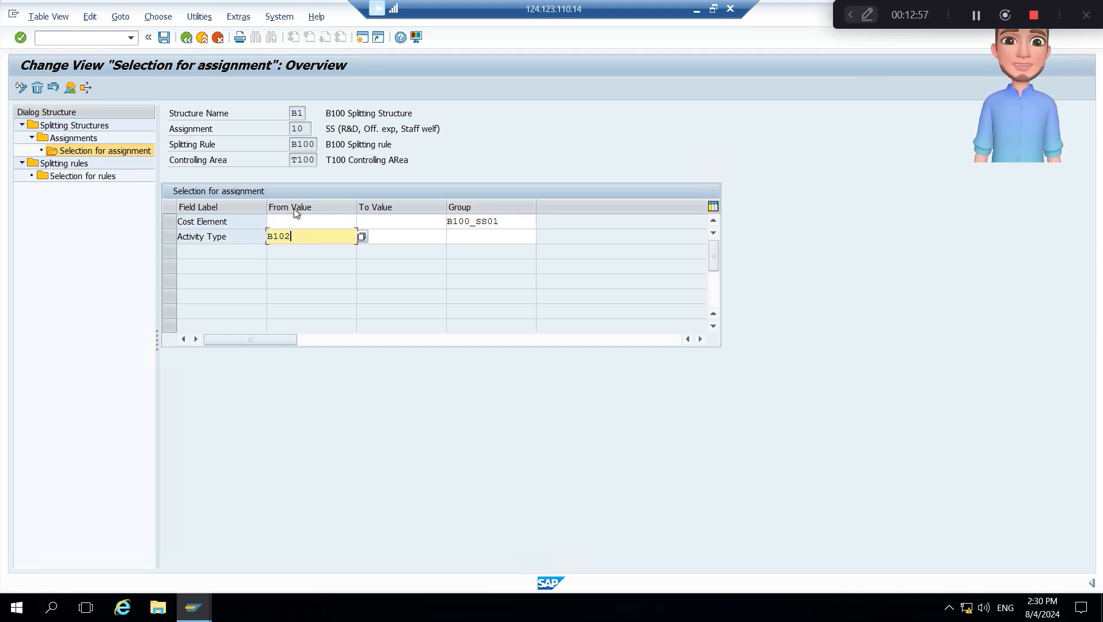
pyautogui.click(164, 38)
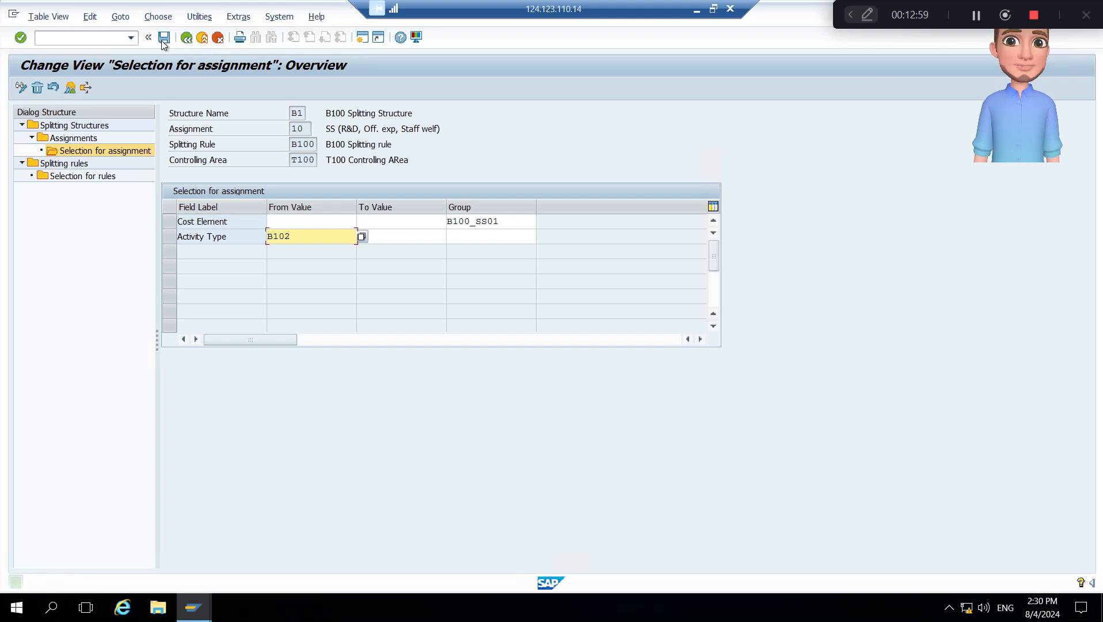
pyautogui.click(164, 38)
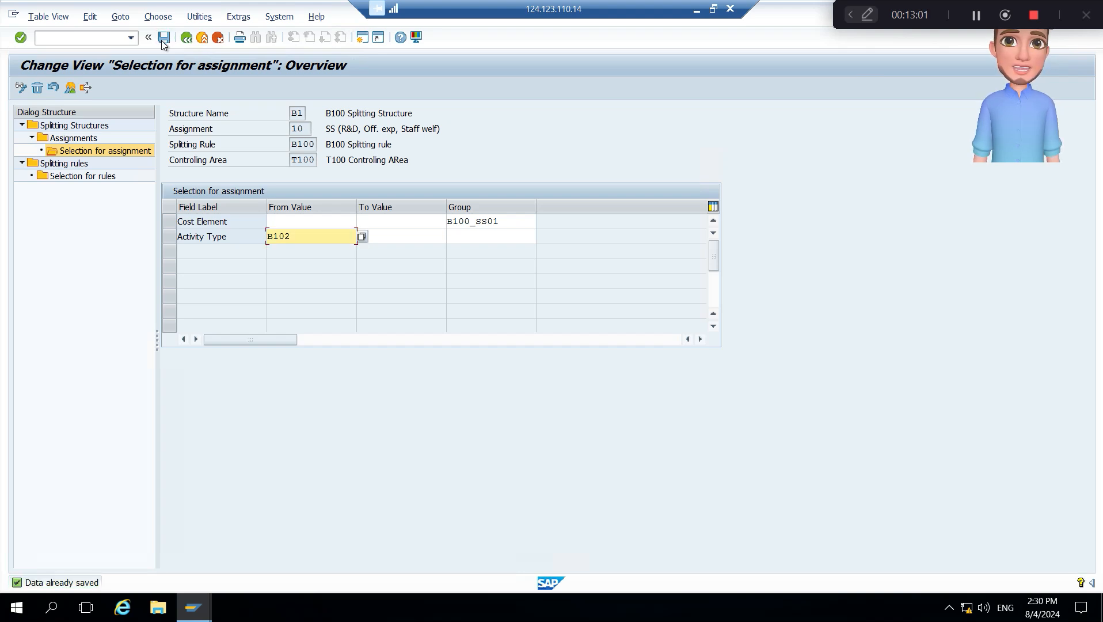
# - Leave the splitting structure definition and open the customizing activity Assign Splitting Structure to Cost Centers
pyautogui.click(190, 39)
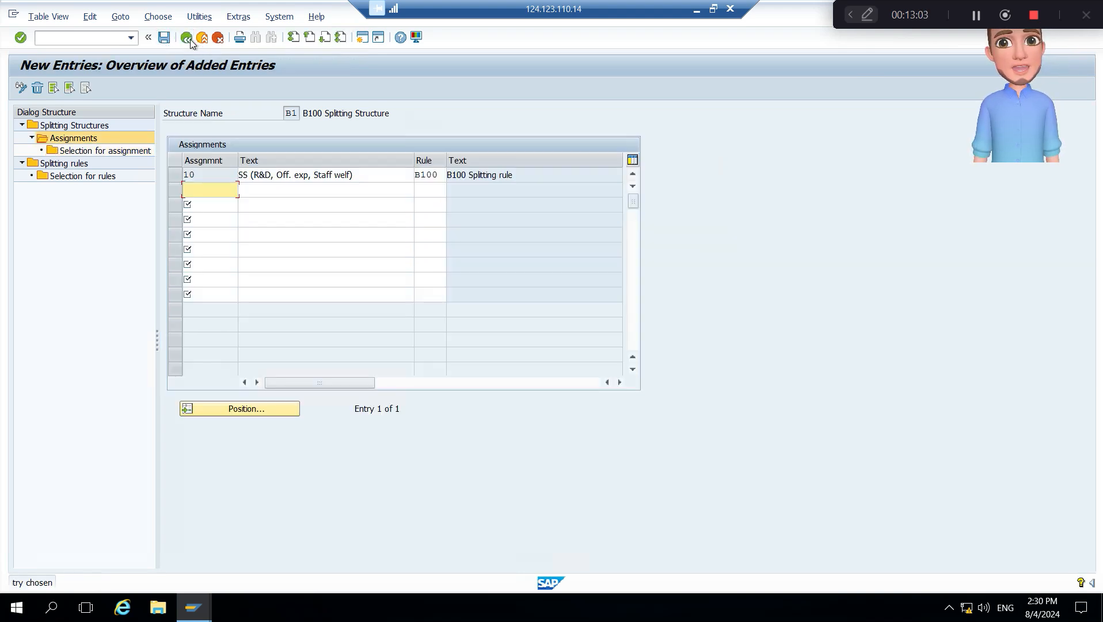
pyautogui.click(164, 40)
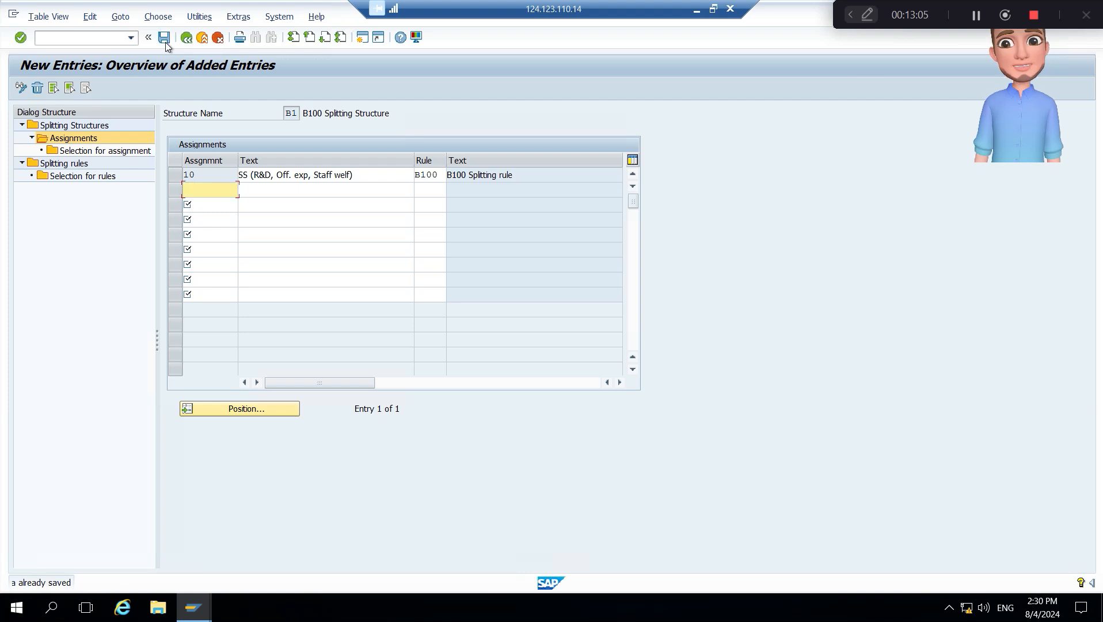
pyautogui.click(185, 38)
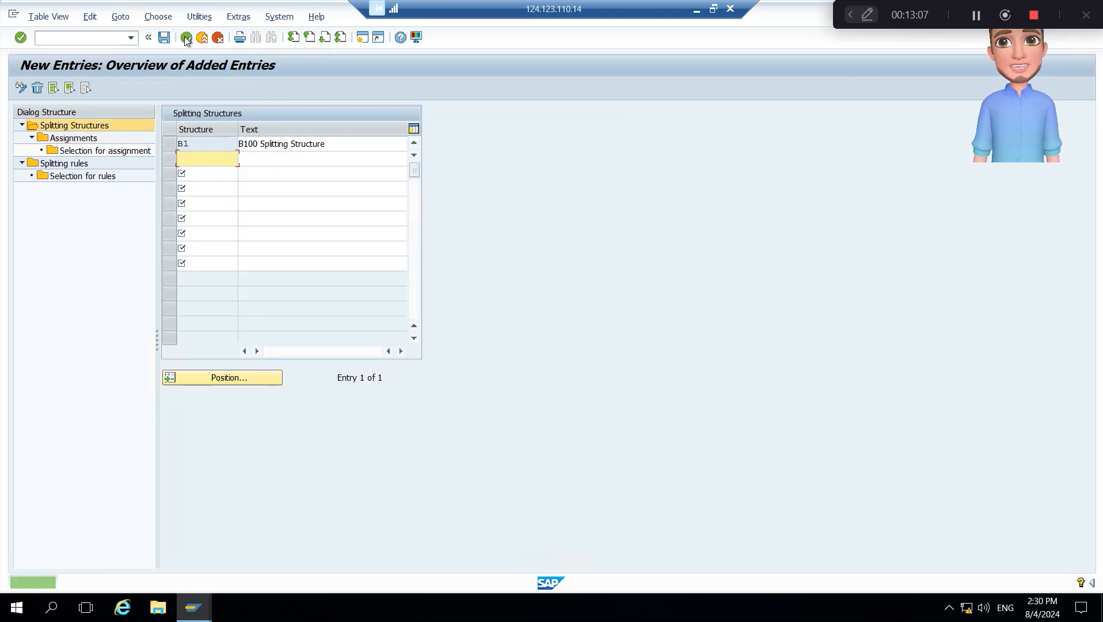
pyautogui.click(185, 38)
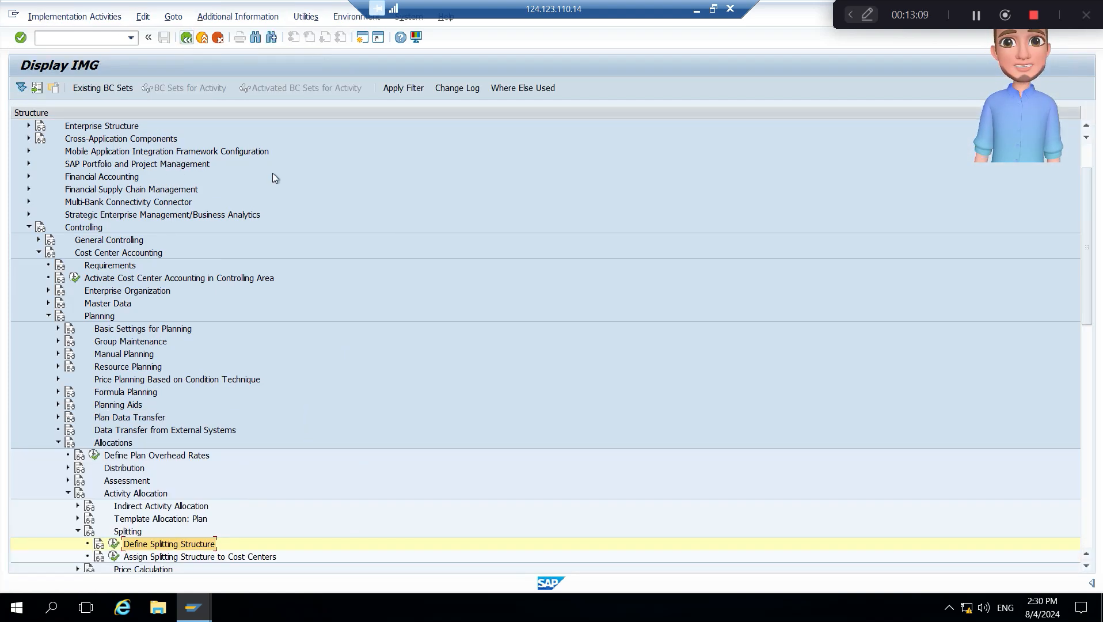
pyautogui.scroll(-2, 279, 242)
pyautogui.scroll(-3, 279, 242)
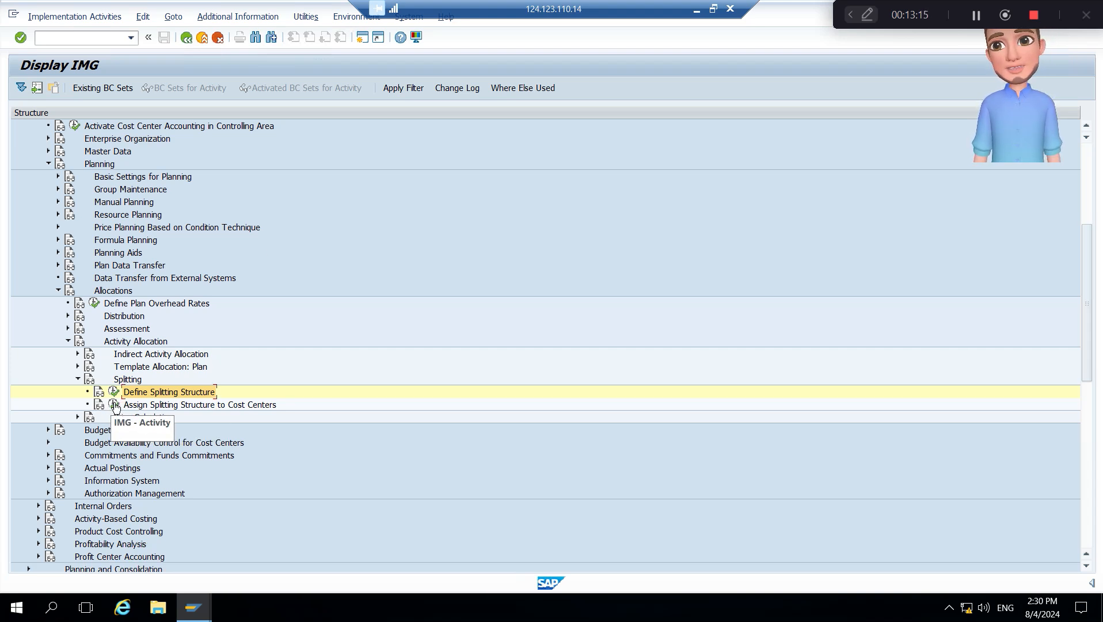
pyautogui.click(115, 405)
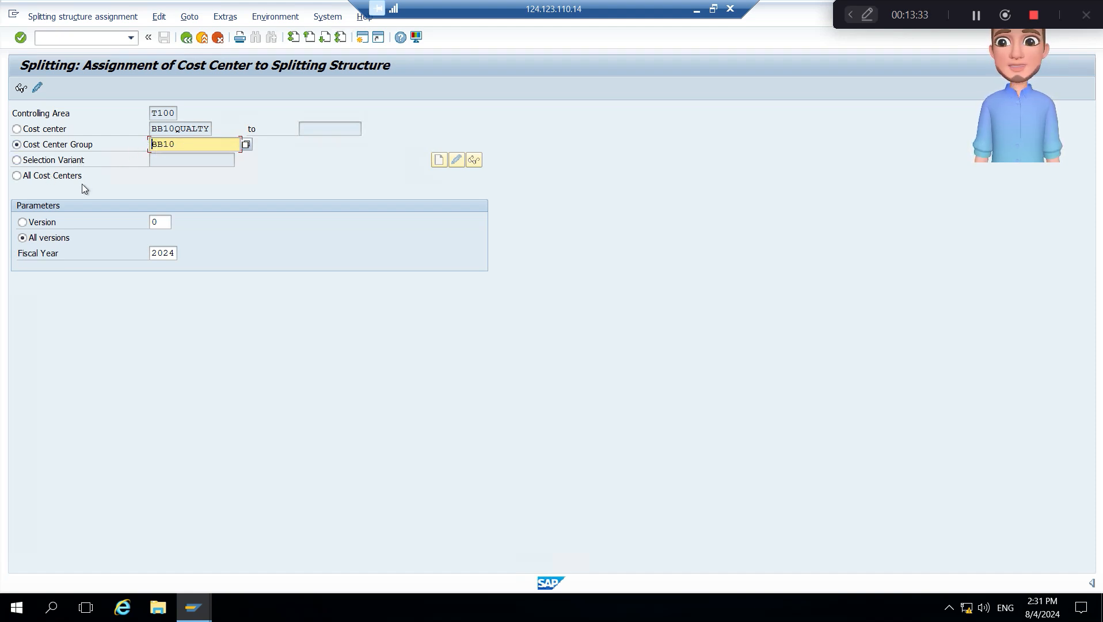
# - Try to open the splitting assignments of cost center group BB10 for change in controlling area T100
pyautogui.click(39, 90)
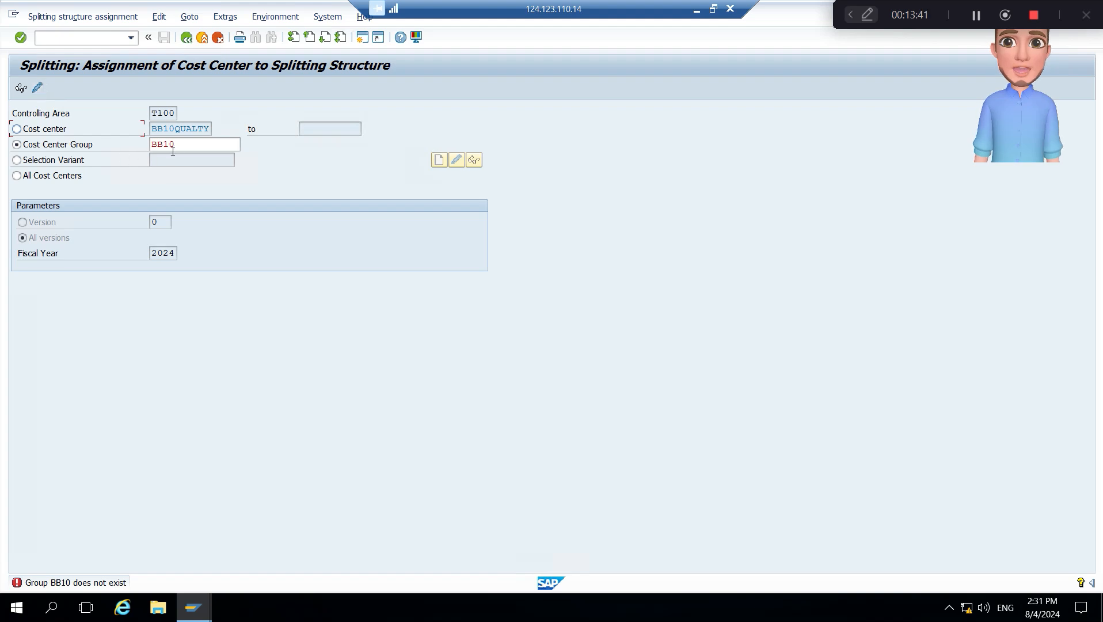
pyautogui.click(181, 141)
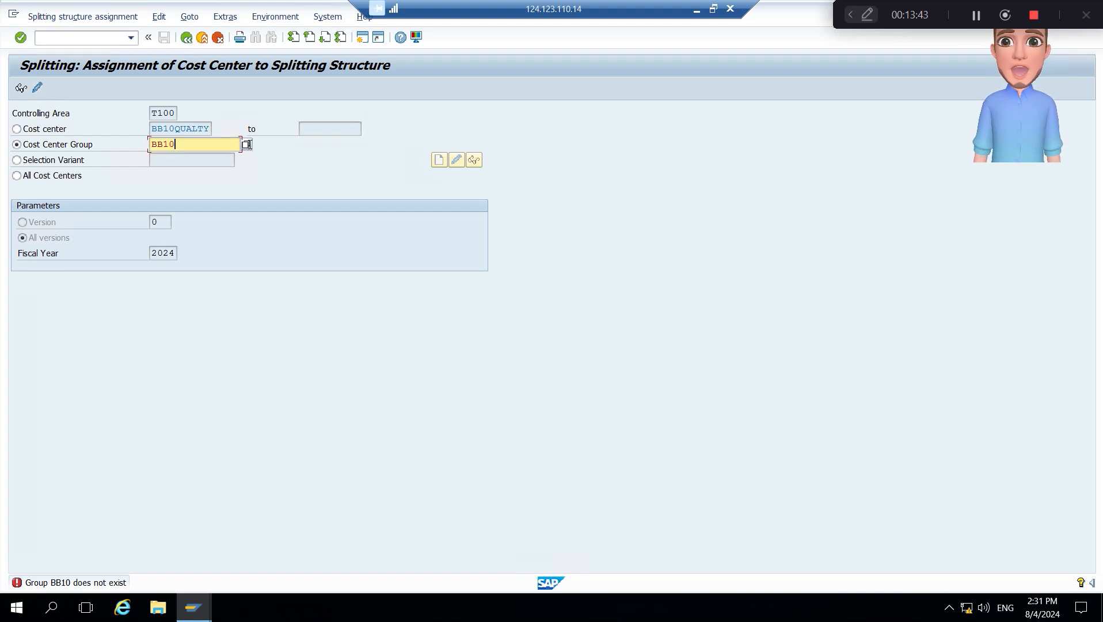
pyautogui.click(246, 144)
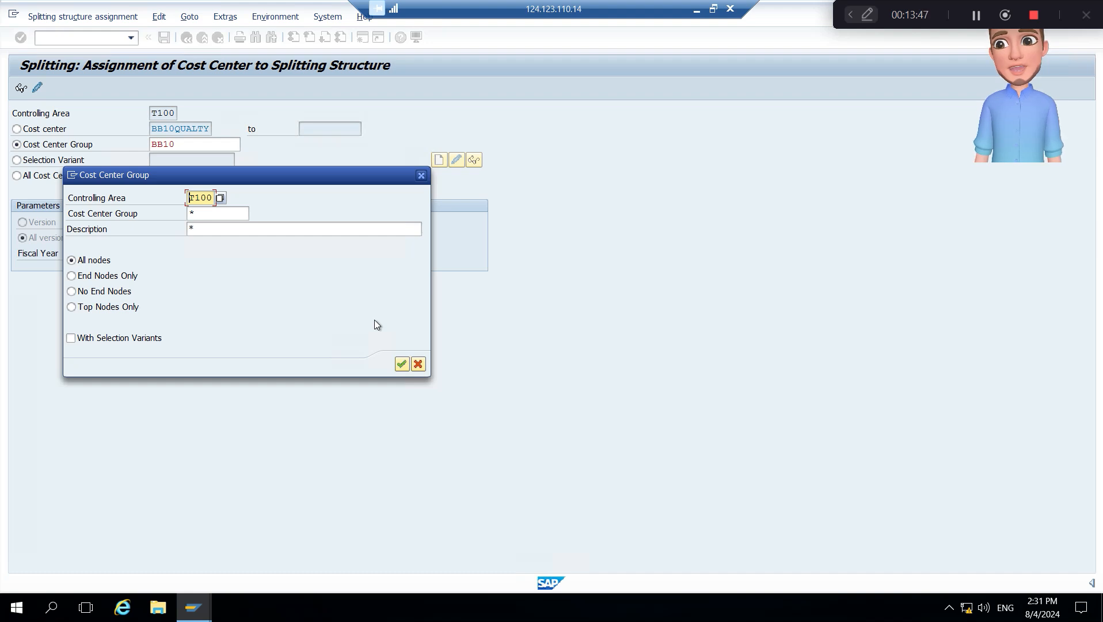
pyautogui.press('Escape')
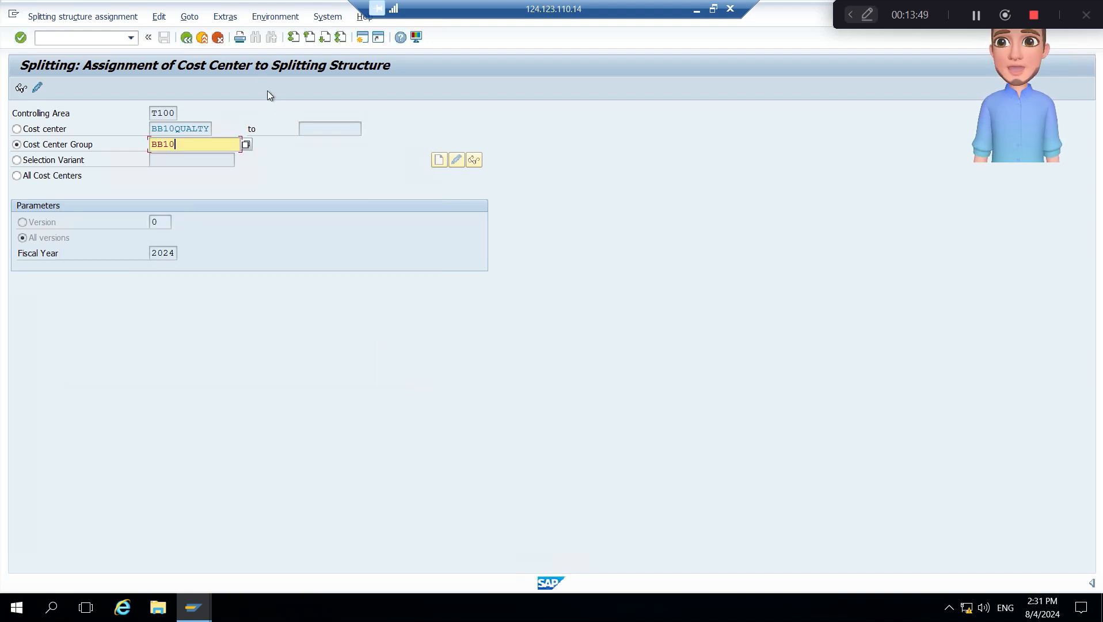
# - Set the controlling area to B100 and open the splitting assignments of cost center group BB10 for change
pyautogui.click(225, 16)
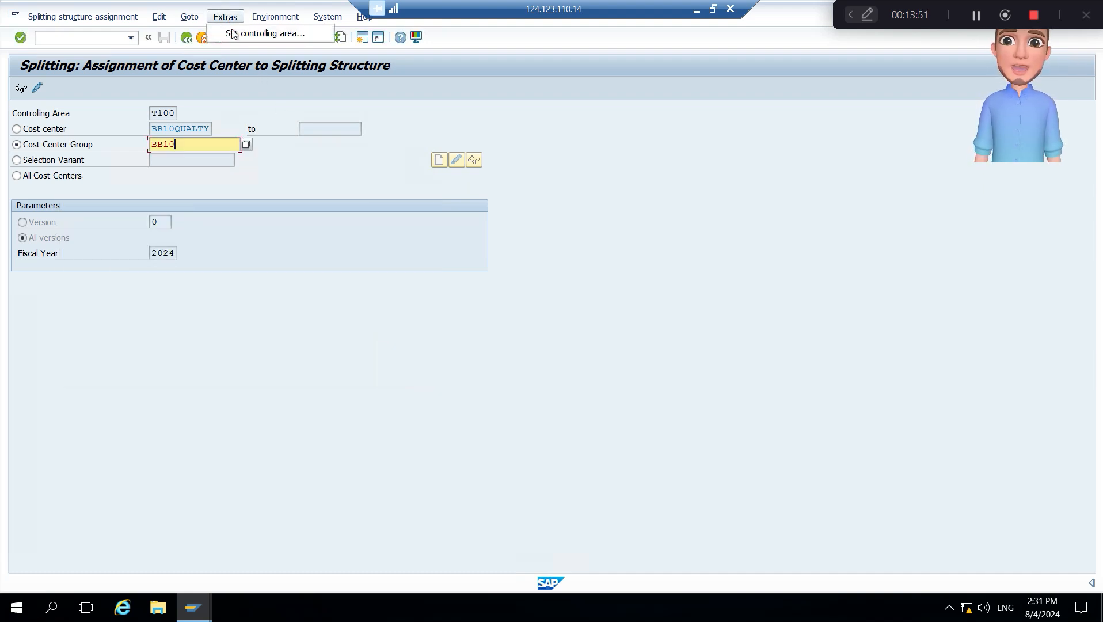
pyautogui.click(233, 33)
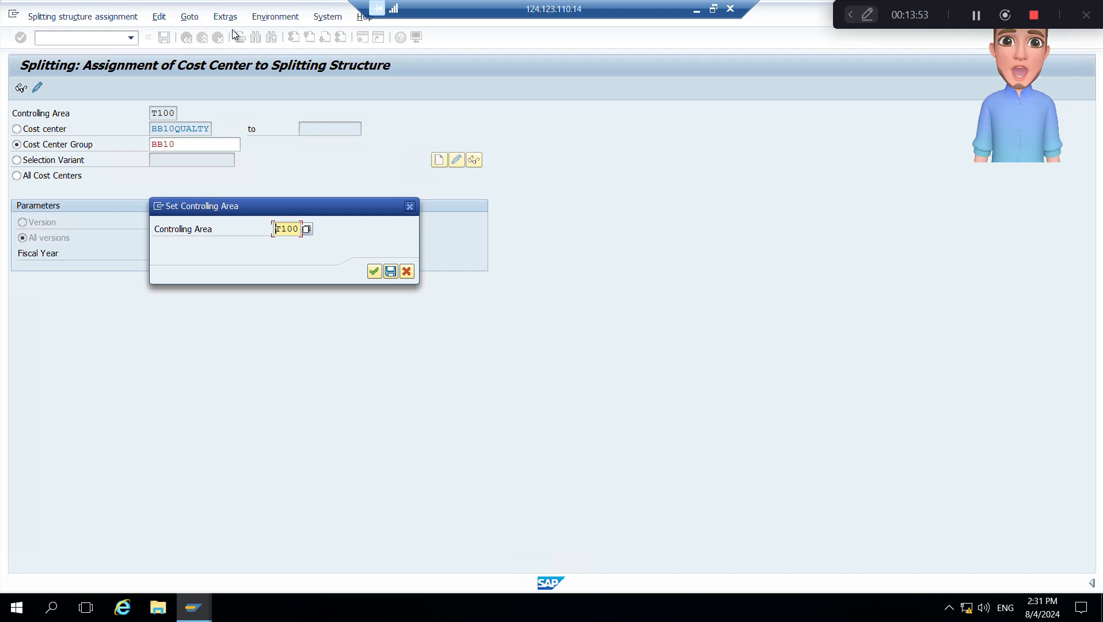
pyautogui.write('b')
pyautogui.press('Return')
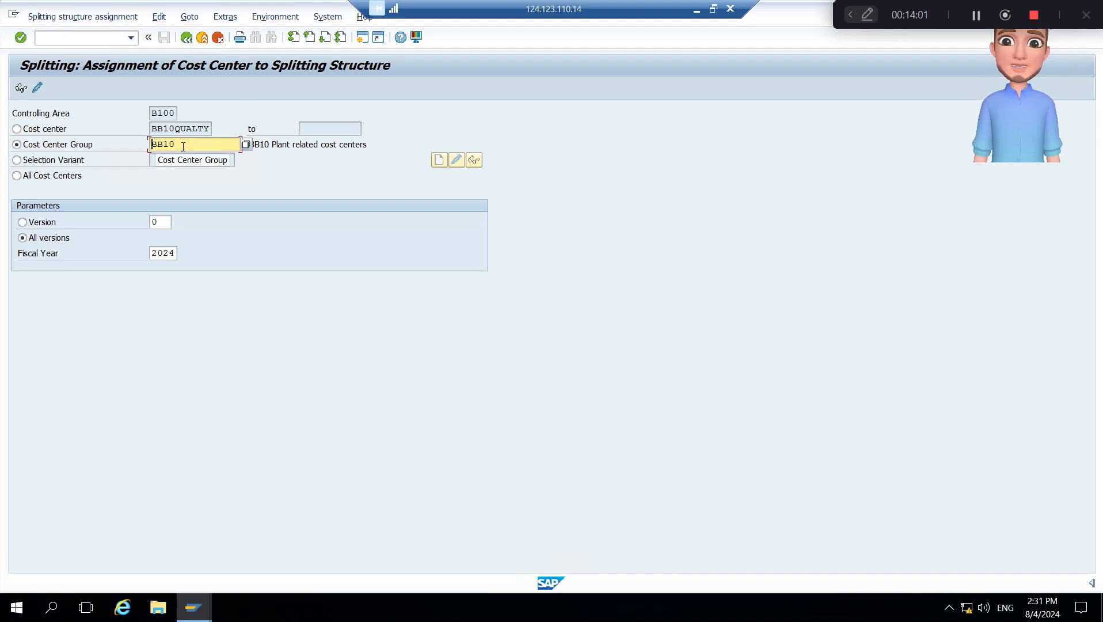
pyautogui.click(224, 17)
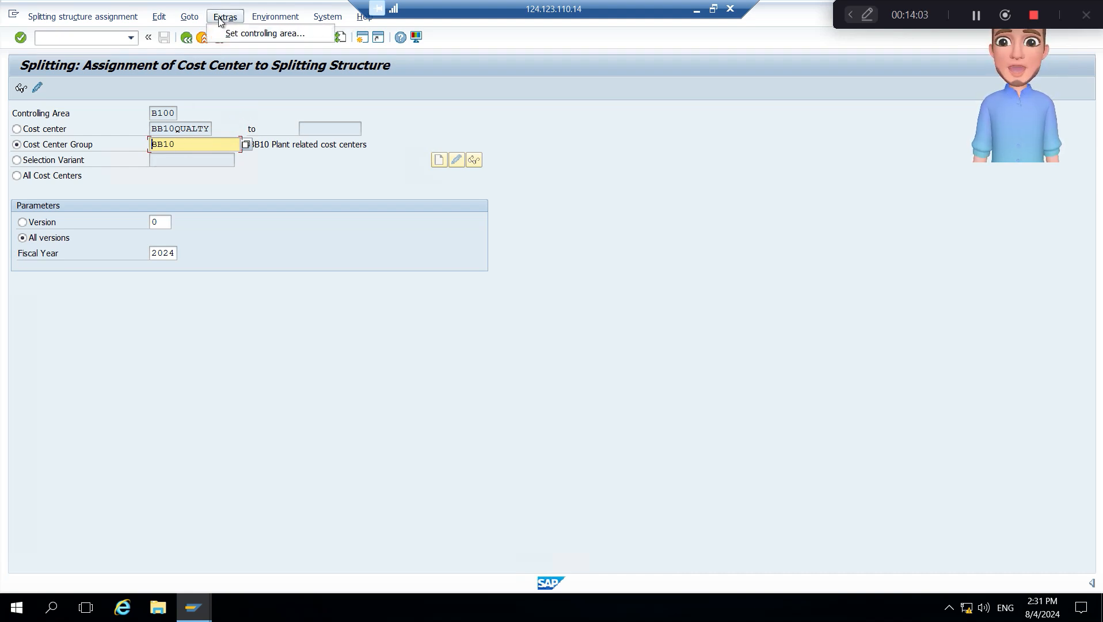
pyautogui.click(473, 106)
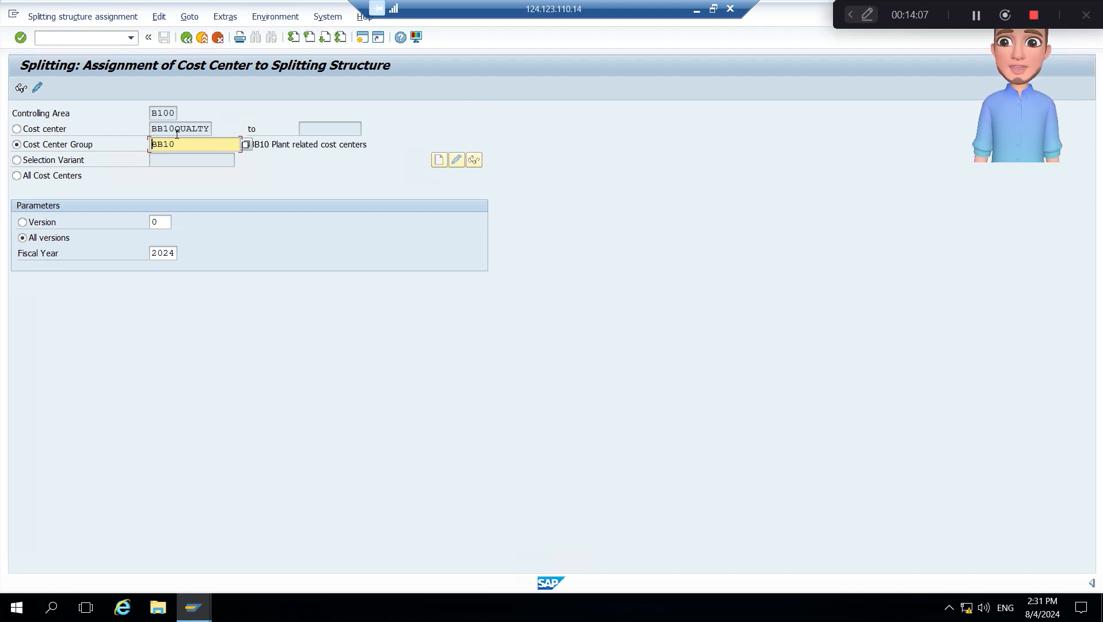
pyautogui.click(38, 89)
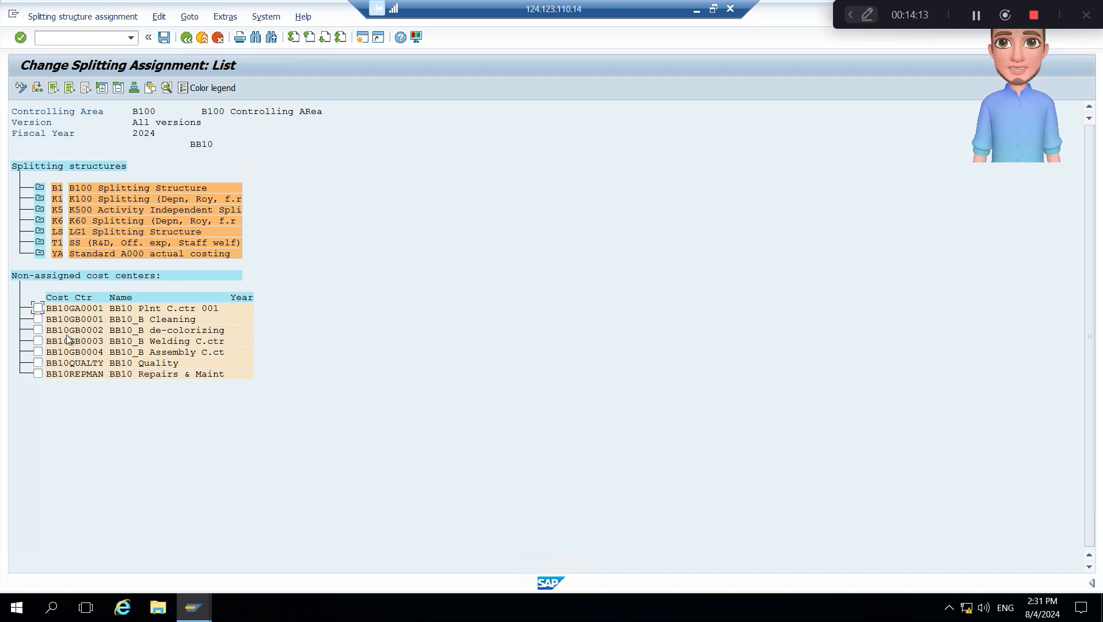
# - Assign cost centers BB10GB0001, BB10GB0002 and BB10GB0003 to splitting structure B1 and expand it to show them
pyautogui.click(38, 329)
pyautogui.press('F9')
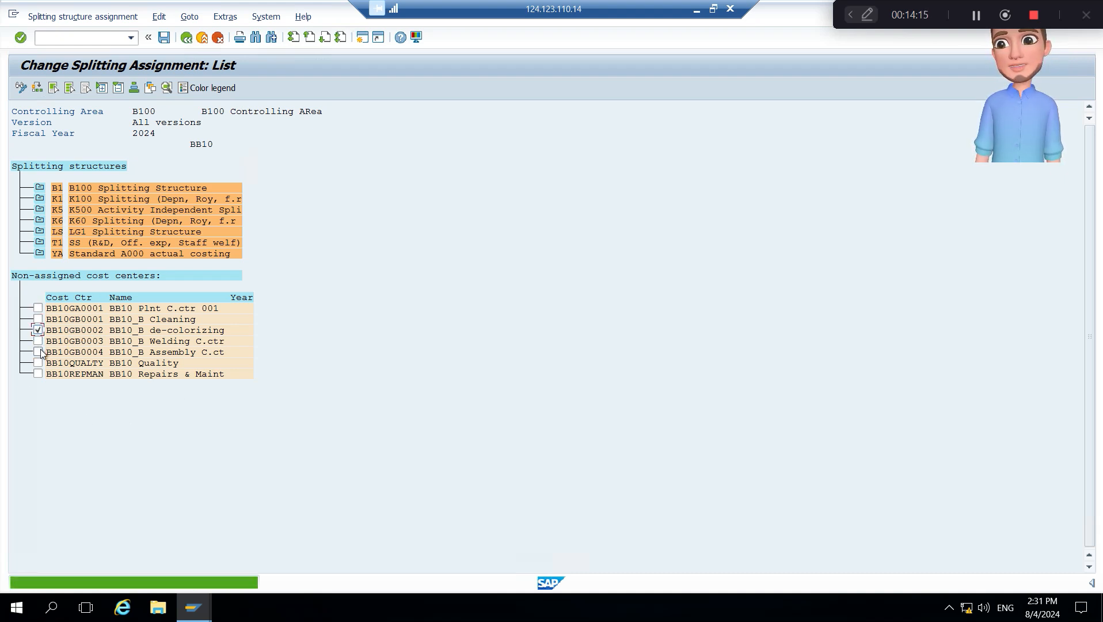
pyautogui.click(38, 319)
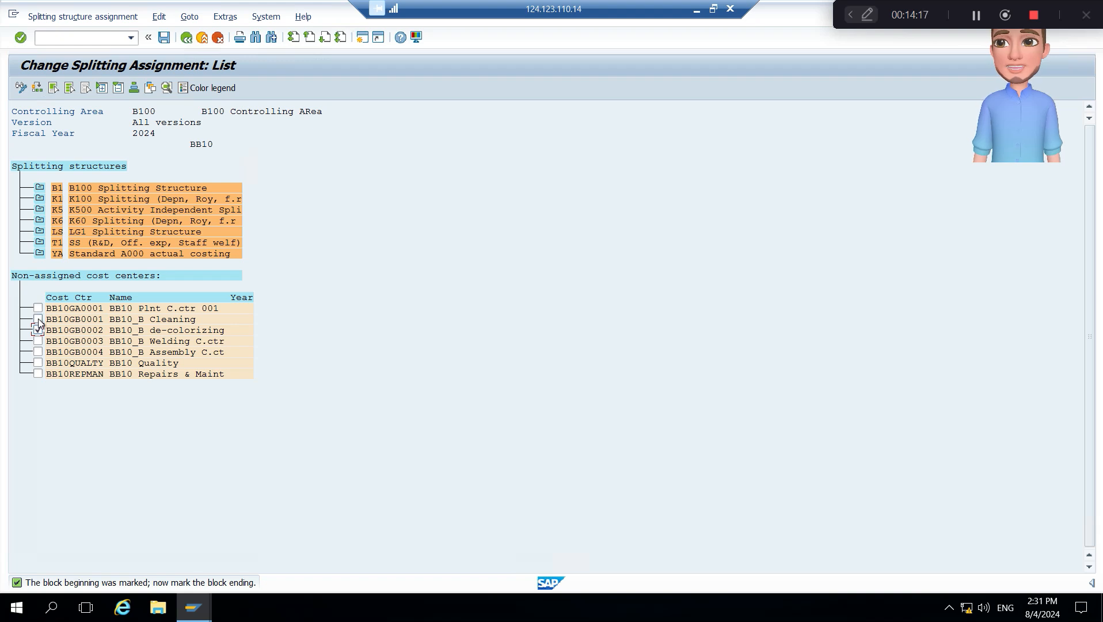
pyautogui.click(38, 341)
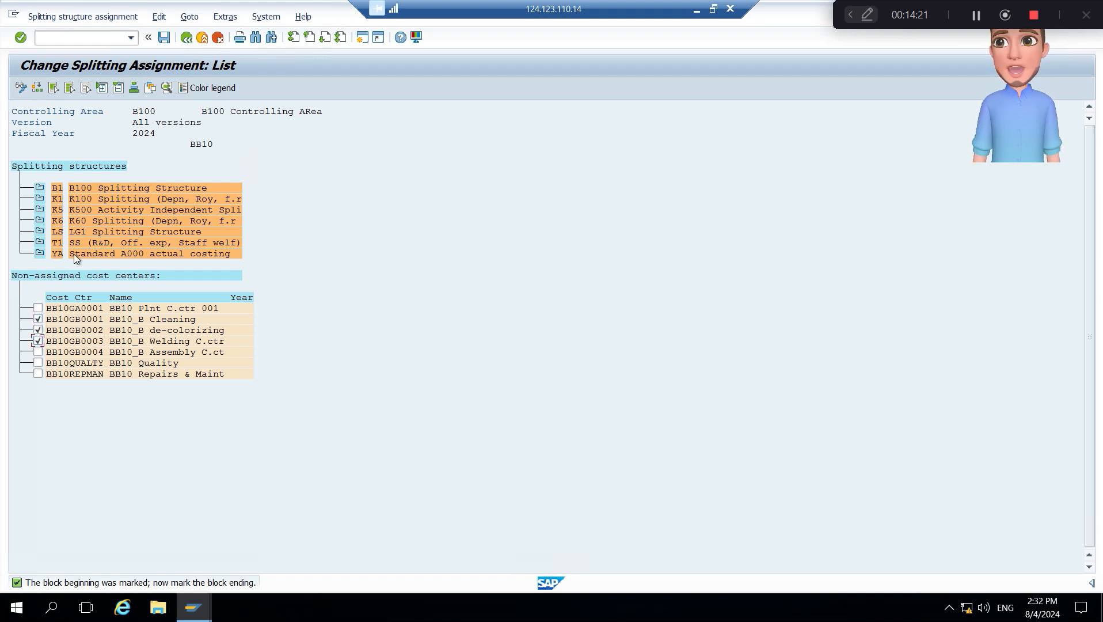
pyautogui.click(78, 189)
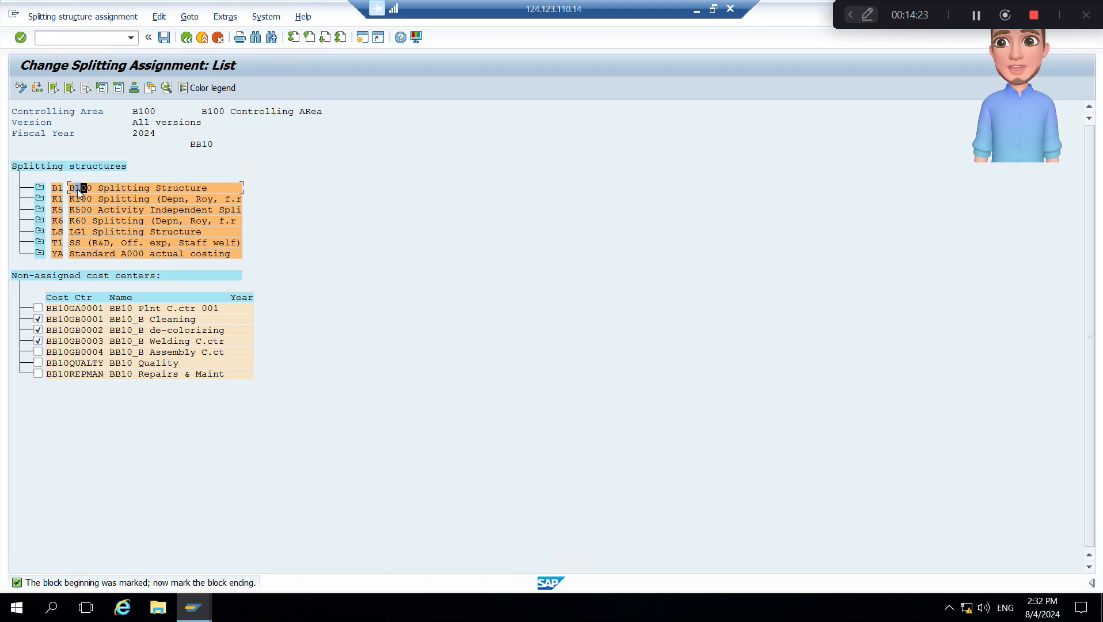
pyautogui.click(38, 88)
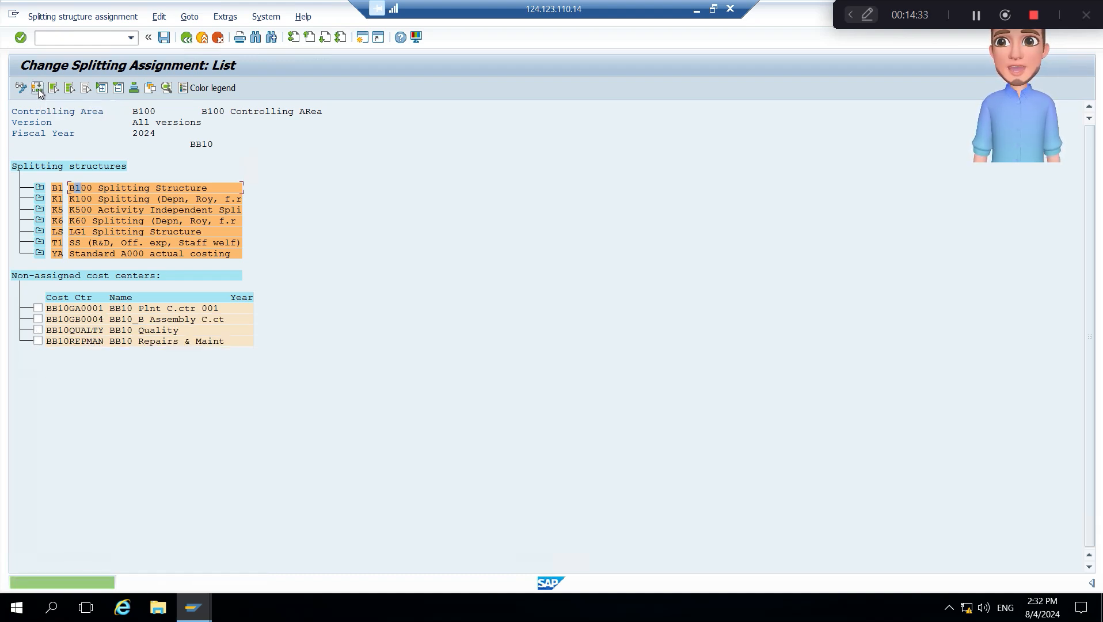
pyautogui.click(40, 188)
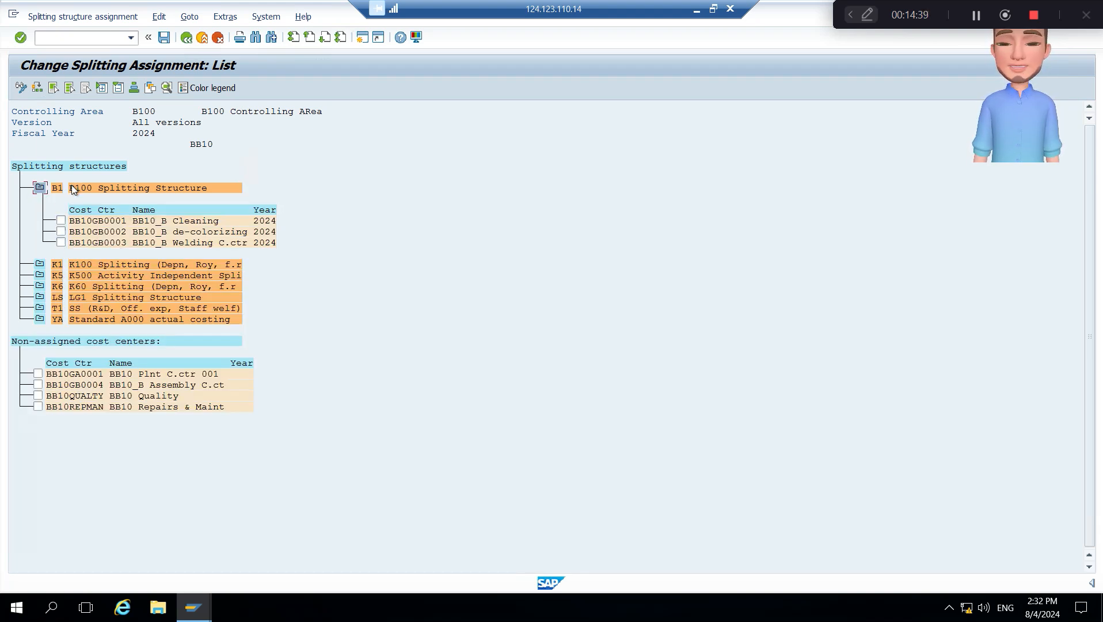
# - Save the splitting assignments under the customizing request "BB10 Company org configurations"
pyautogui.click(165, 38)
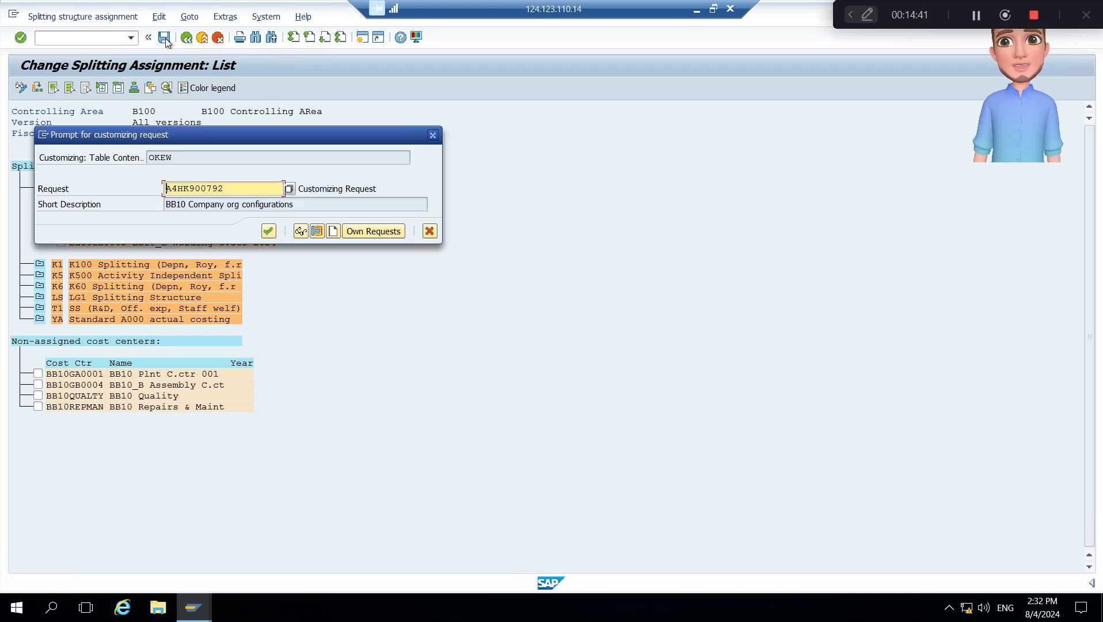
pyautogui.click(268, 231)
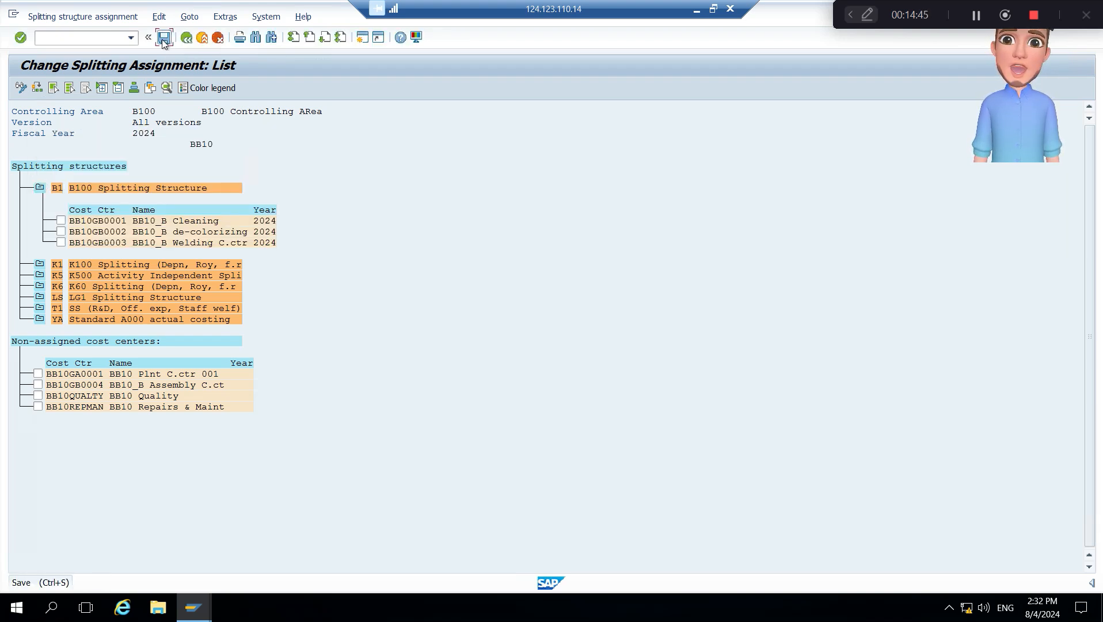
pyautogui.click(173, 39)
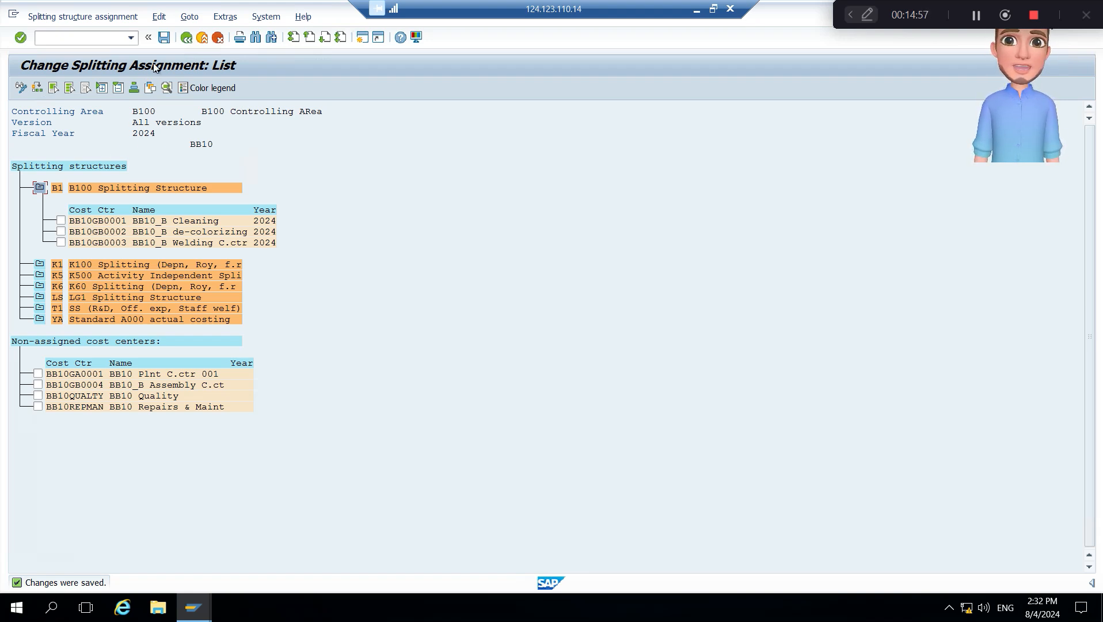
pyautogui.click(164, 38)
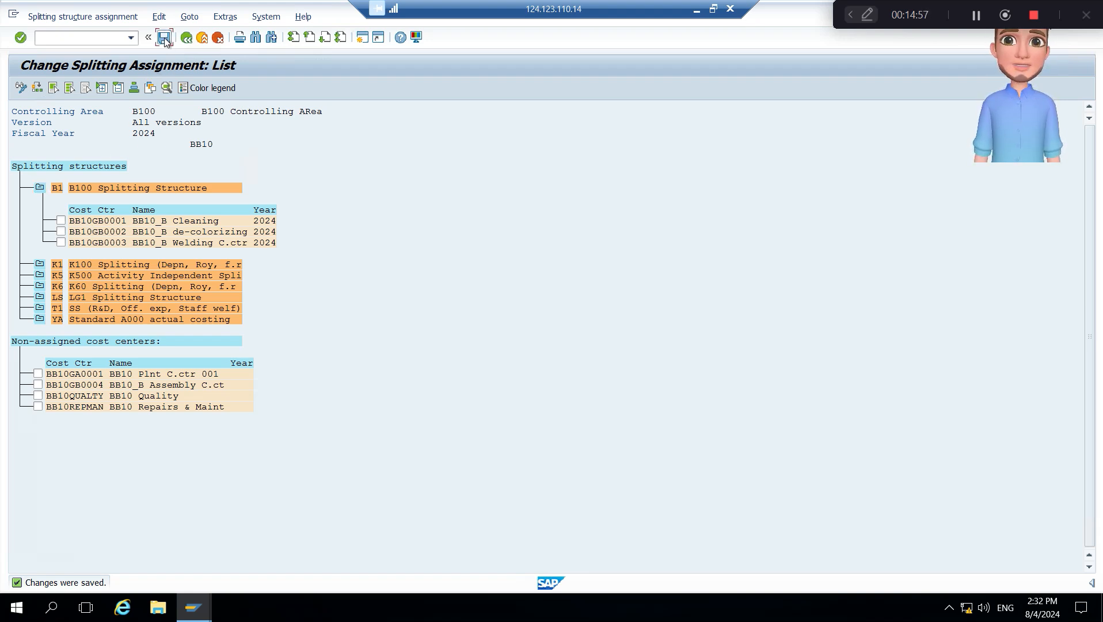
# - Open the Cost Centers: Actual/Plan/Variance report selection from the saved splitting assignments
pyautogui.click(106, 42)
pyautogui.click(131, 40)
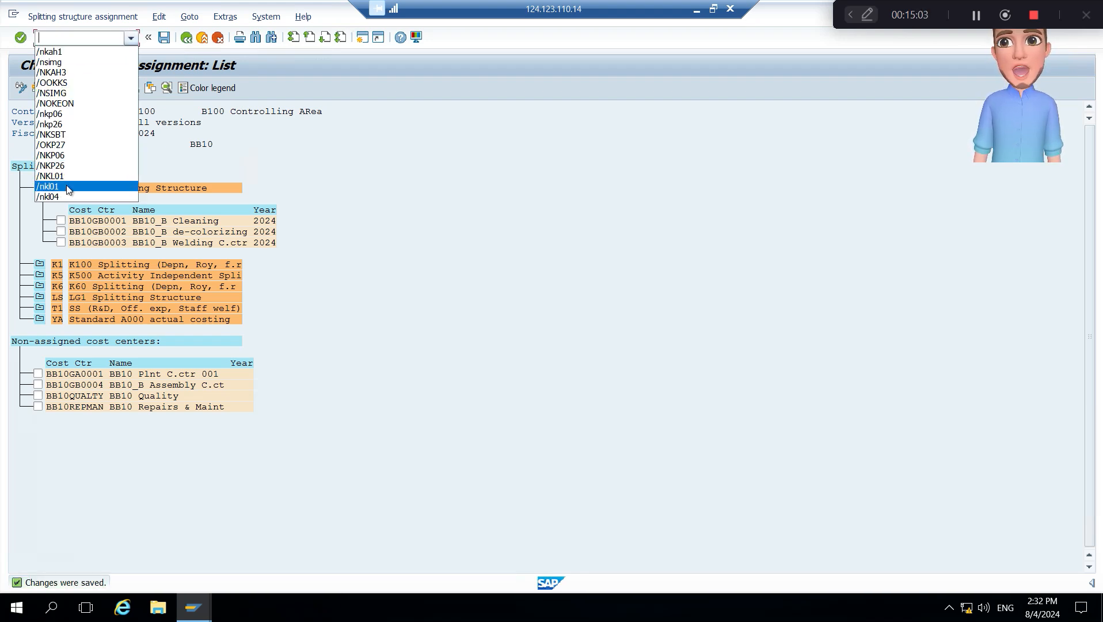
pyautogui.click(53, 36)
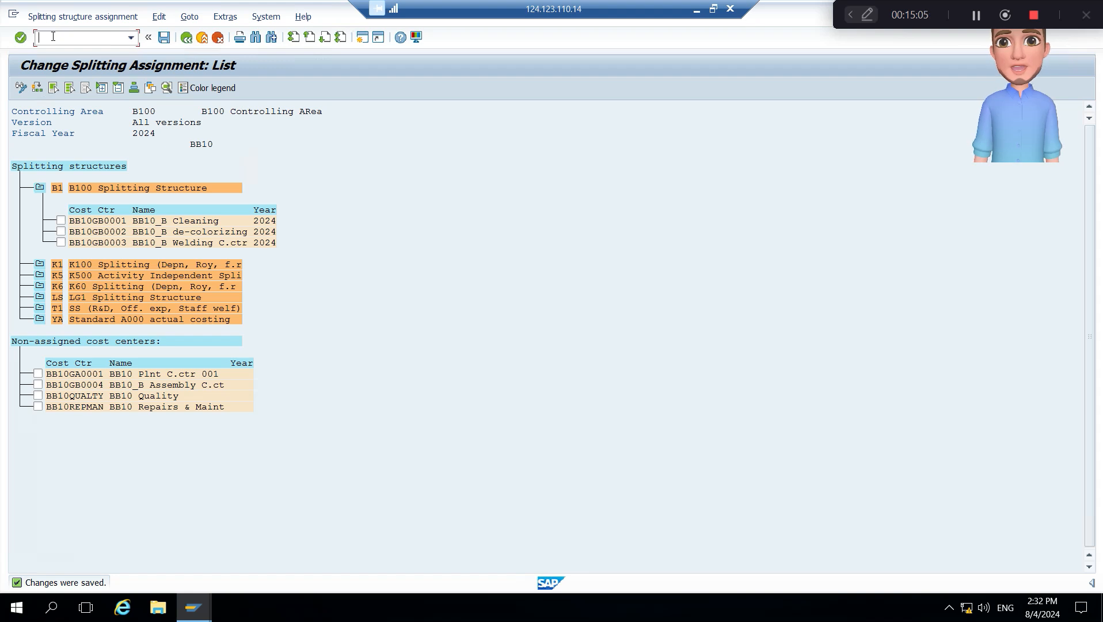
pyautogui.write('/ns_')
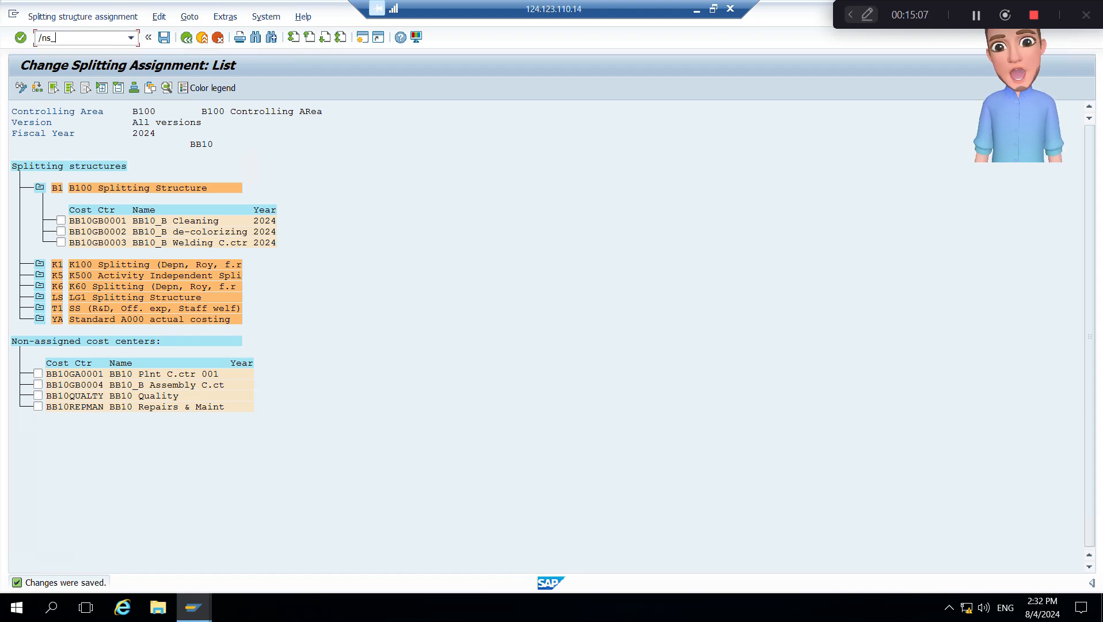
pyautogui.write('alr_870136')
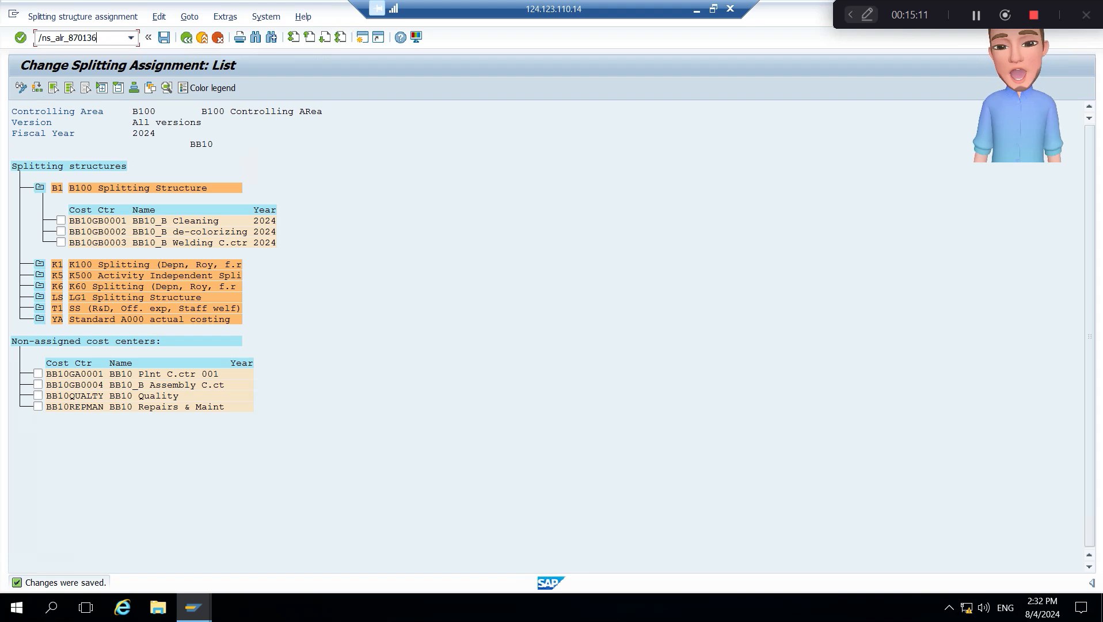
pyautogui.press('Return')
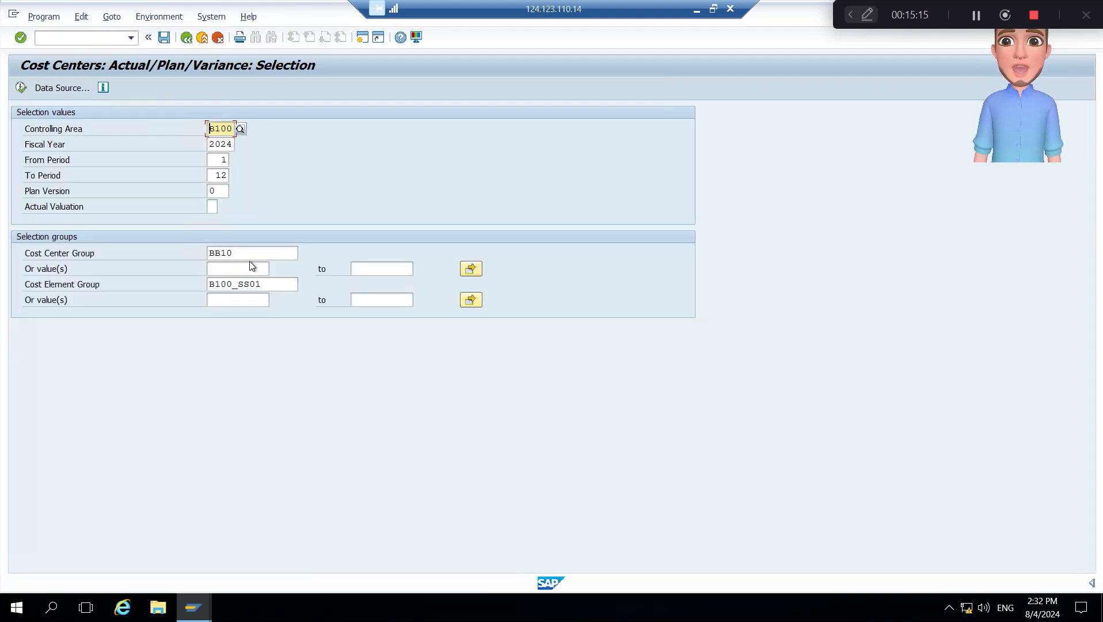
# - Run the report for cost center group BB10 without a cost element group and display the figures of cost center BB10GB0001
pyautogui.click(237, 251)
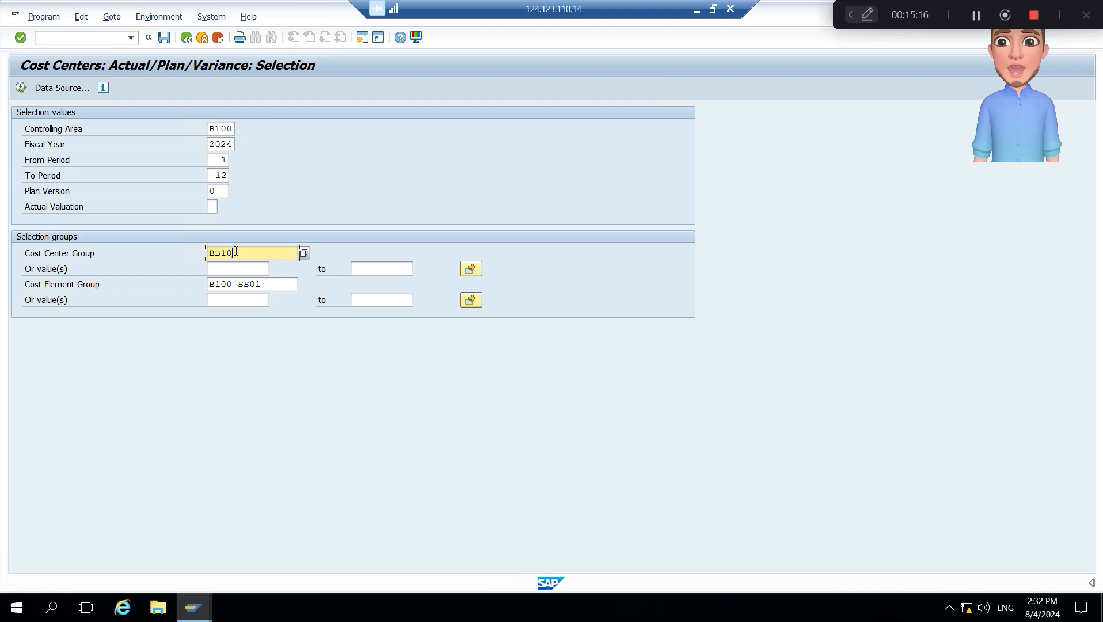
pyautogui.click(277, 283)
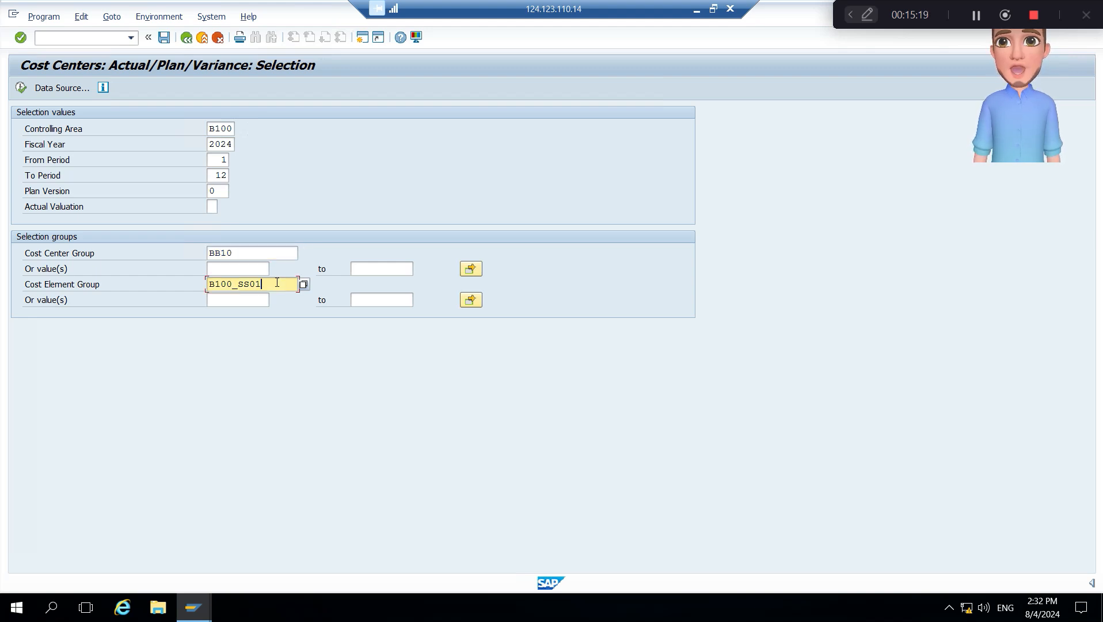
pyautogui.hotkey('ctrl', 'a')
pyautogui.press('BackSpace')
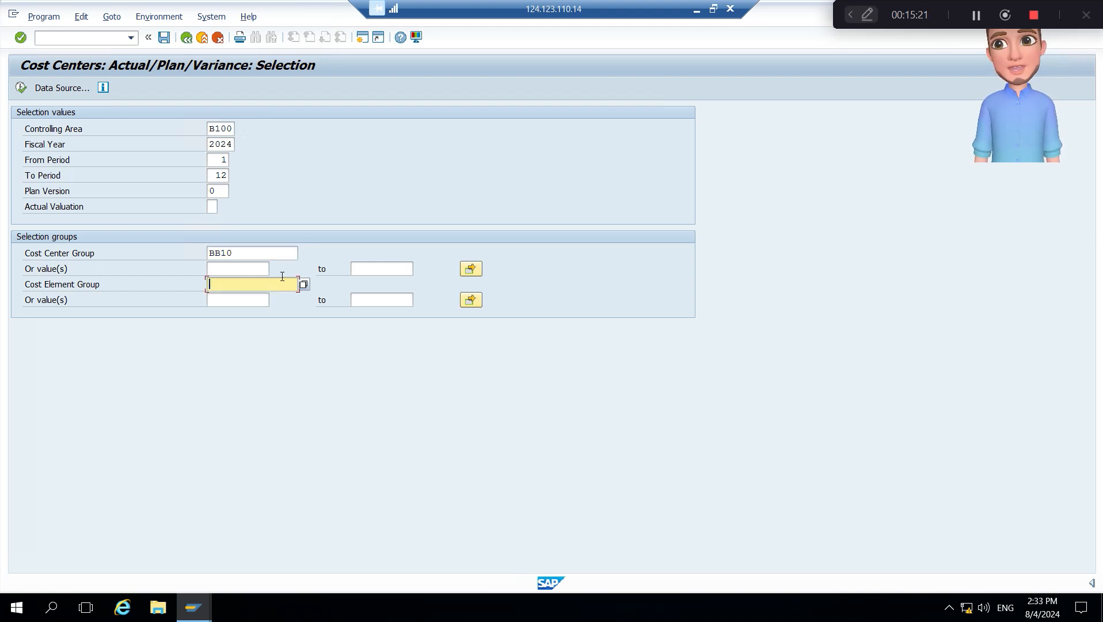
pyautogui.click(21, 88)
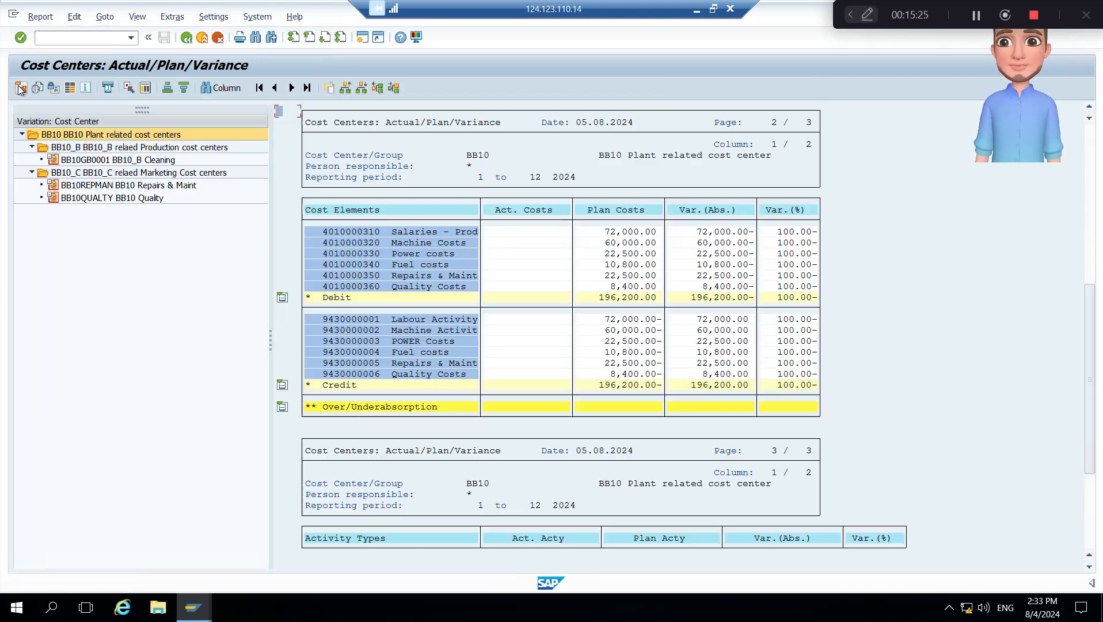
pyautogui.click(88, 161)
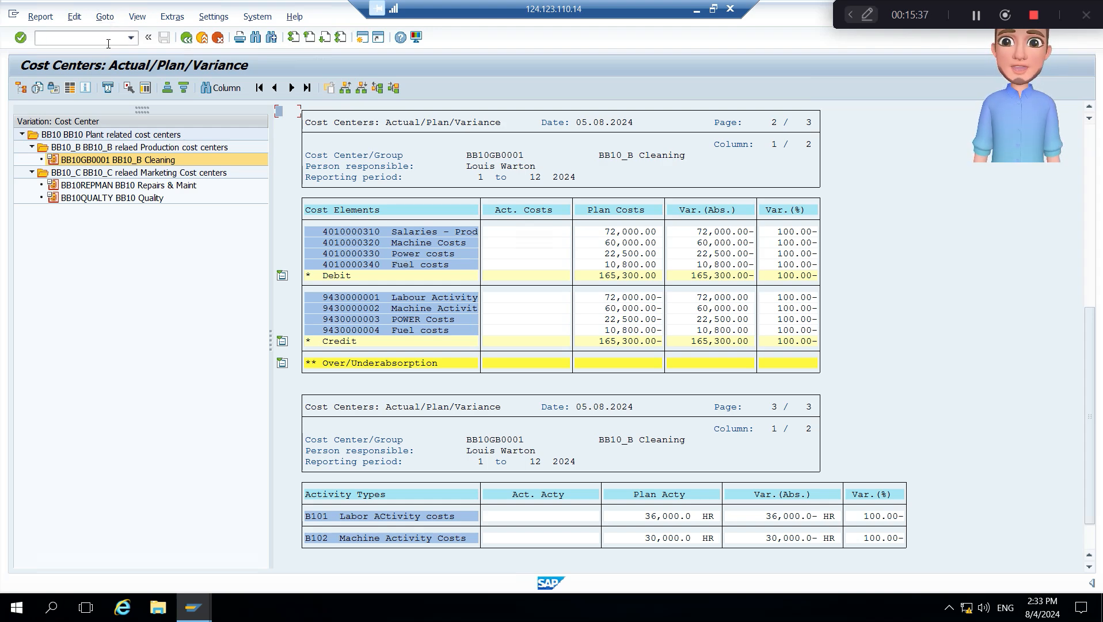
# - Switch to the session showing cost element group B100_SS01, leave its structure and decline changing the existing group
pyautogui.hotkey('alt', 'Tab')
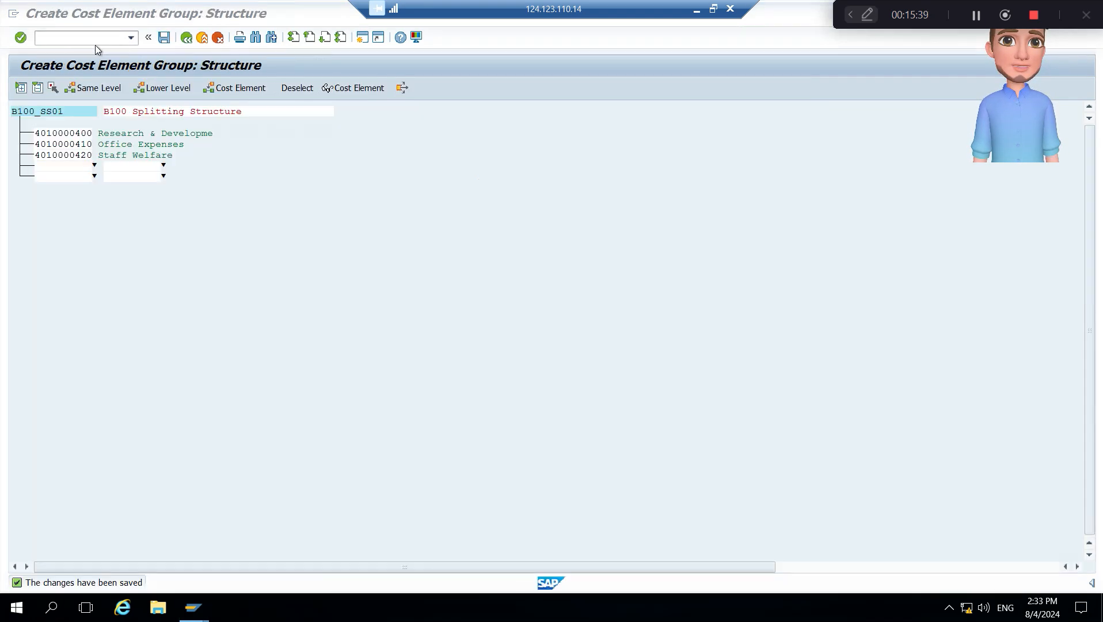
pyautogui.click(165, 38)
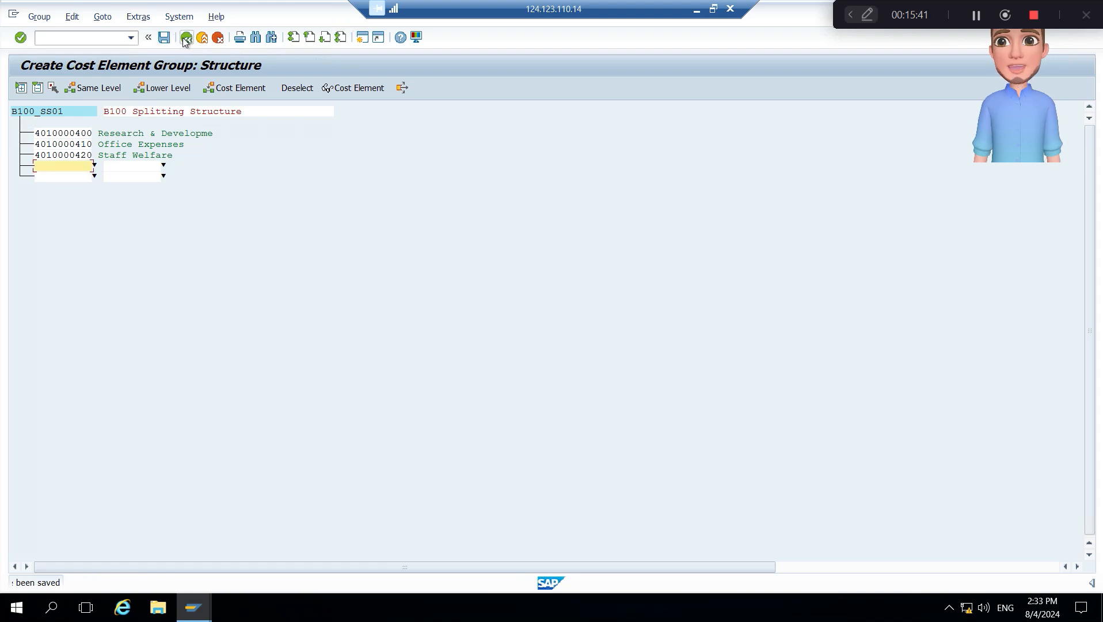
pyautogui.press('Return')
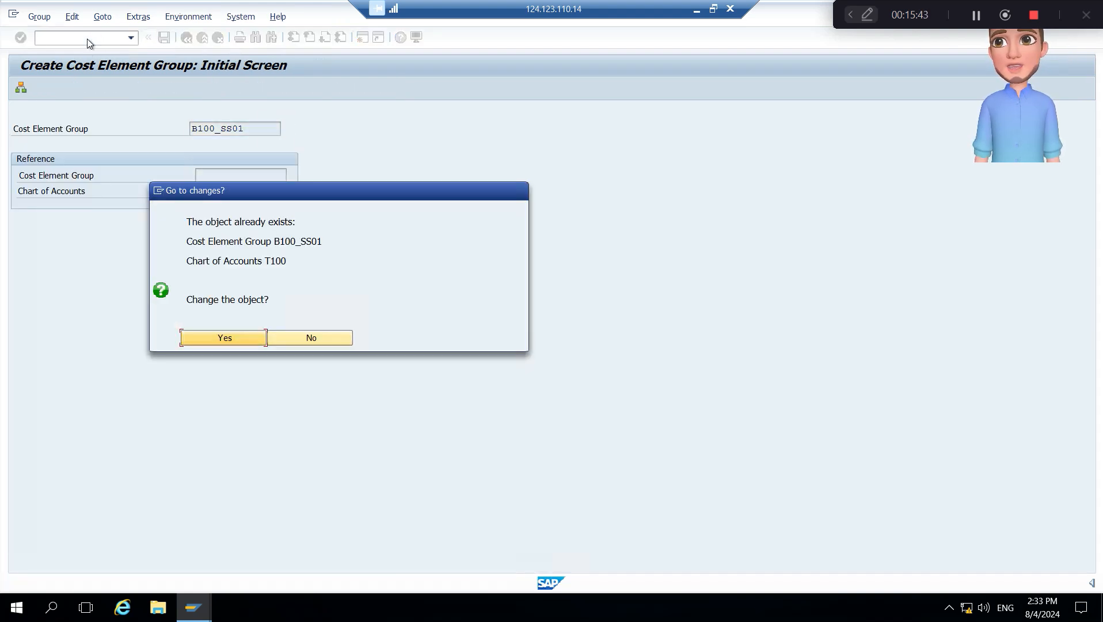
pyautogui.click(87, 39)
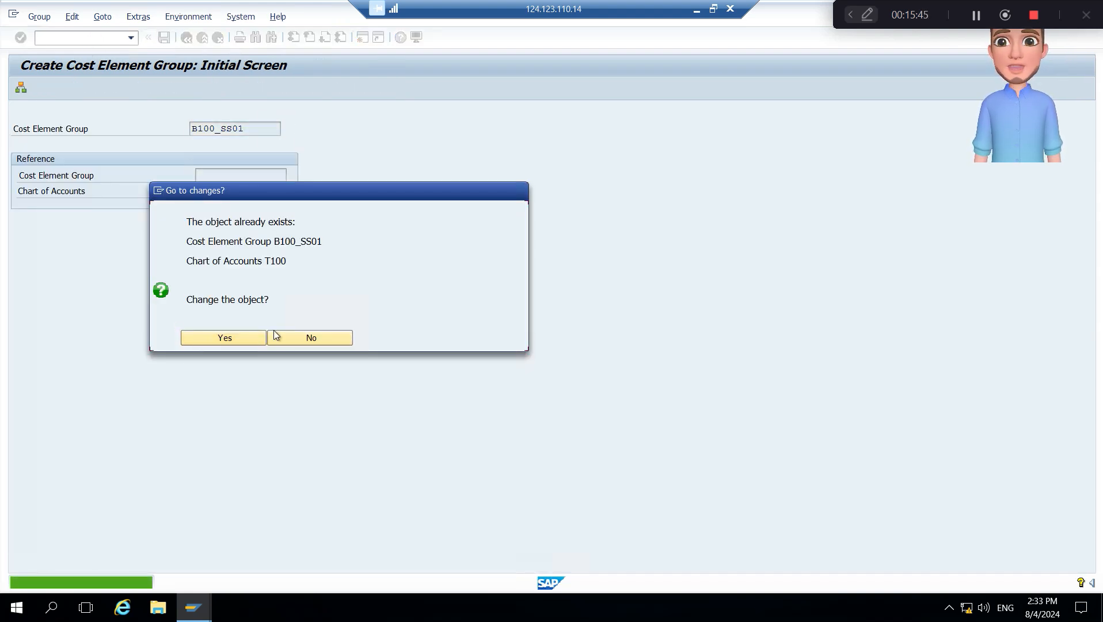
pyautogui.click(298, 342)
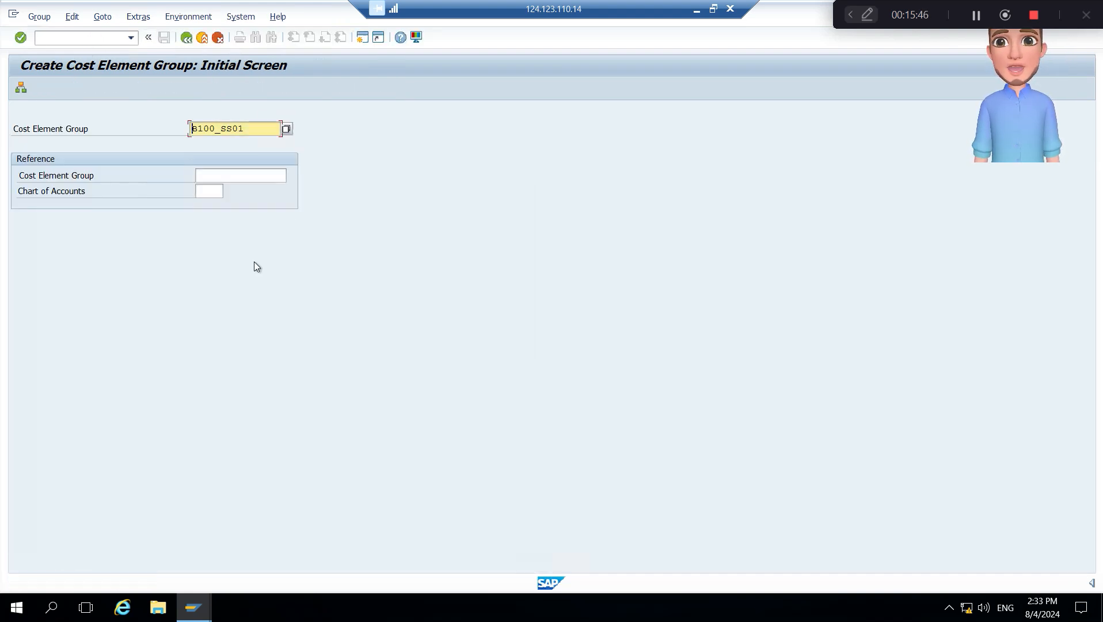
pyautogui.click(86, 36)
pyautogui.press('Return')
pyautogui.click(86, 36)
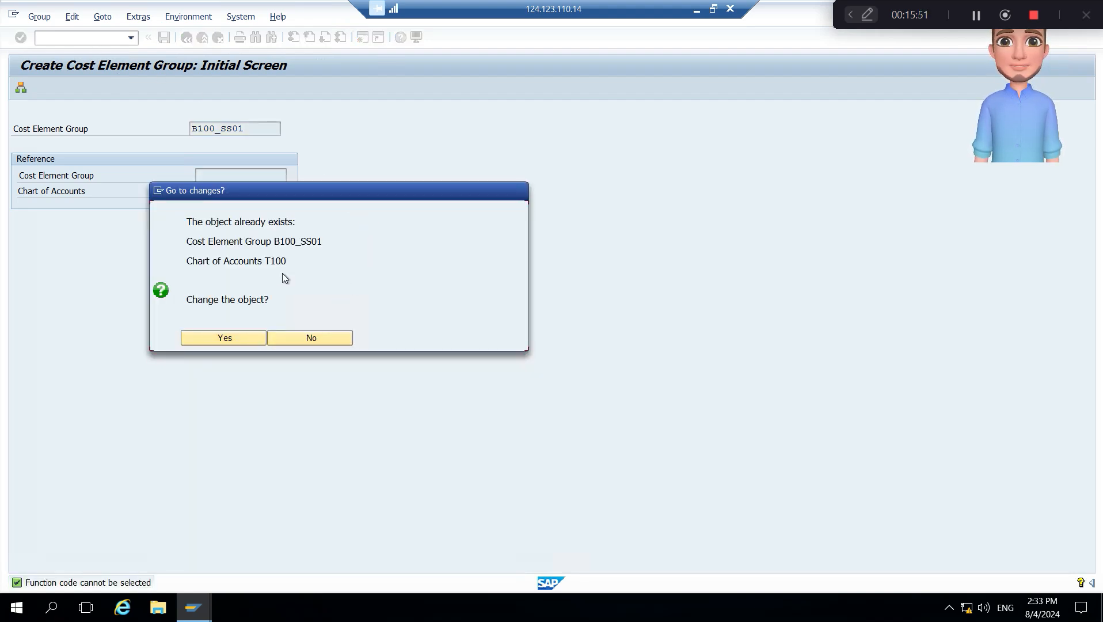
pyautogui.click(328, 340)
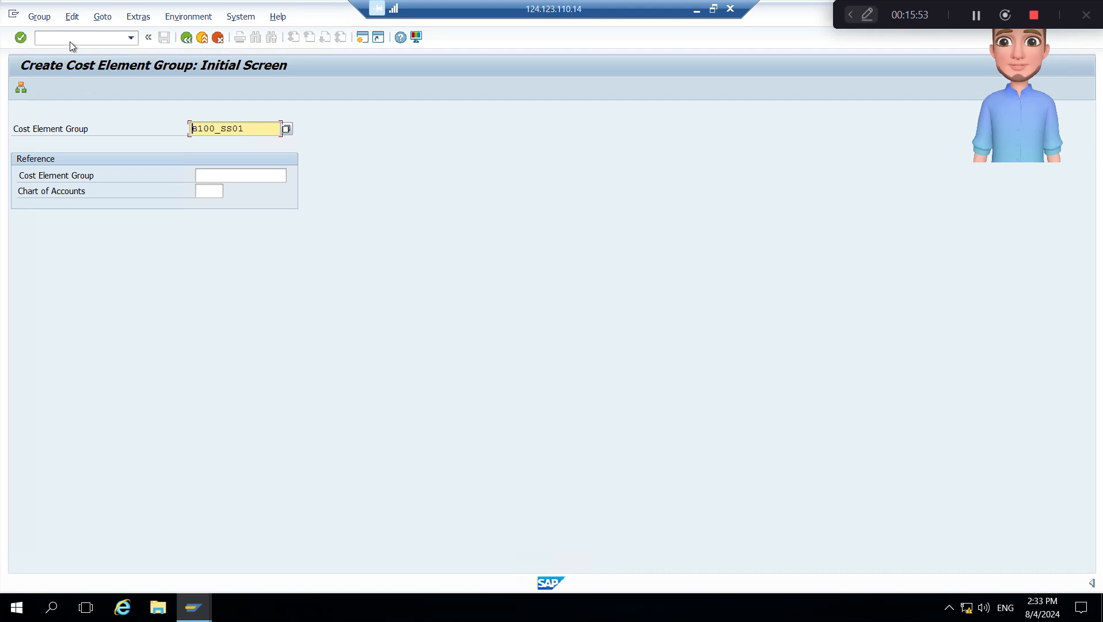
# - Submit cost element group B100_SS01, decline changing the existing object, and open transaction /NKP06
pyautogui.press('Return')
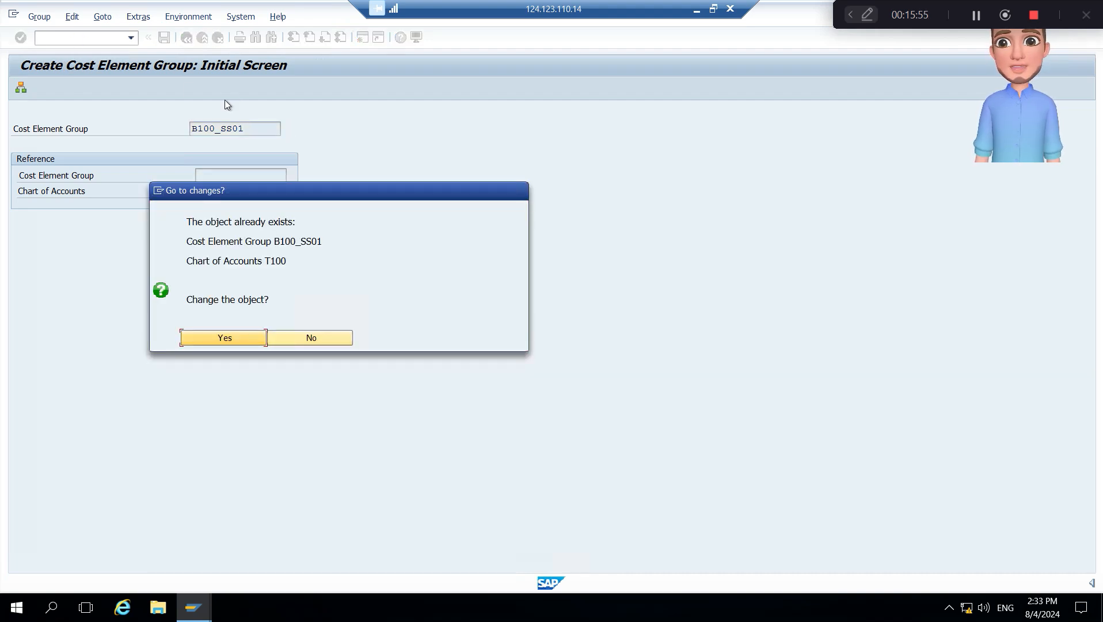
pyautogui.click(317, 337)
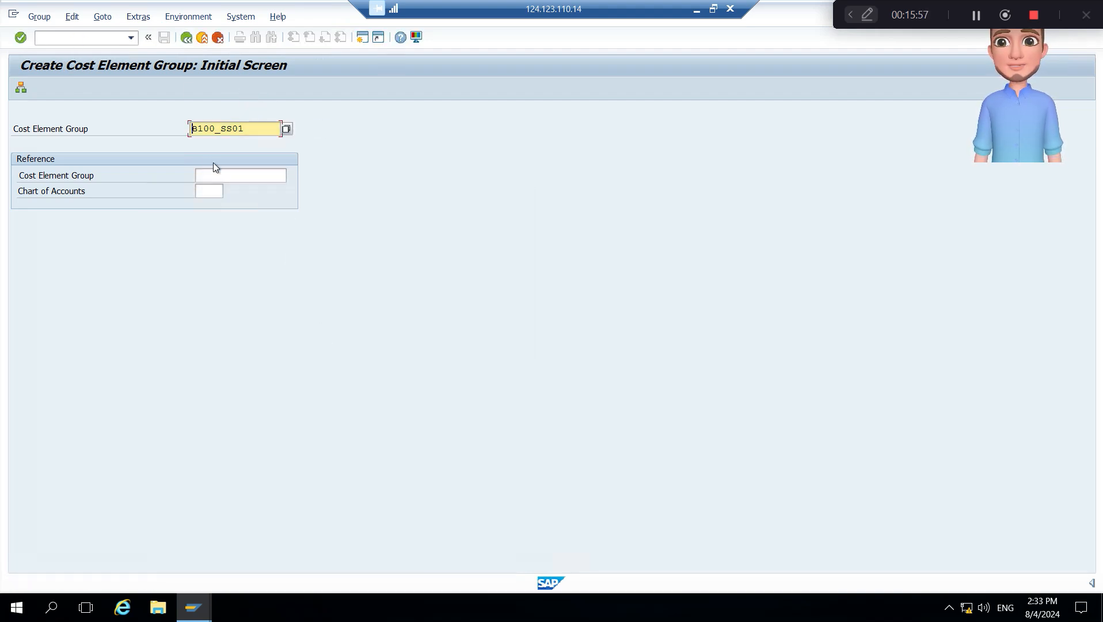
pyautogui.click(132, 39)
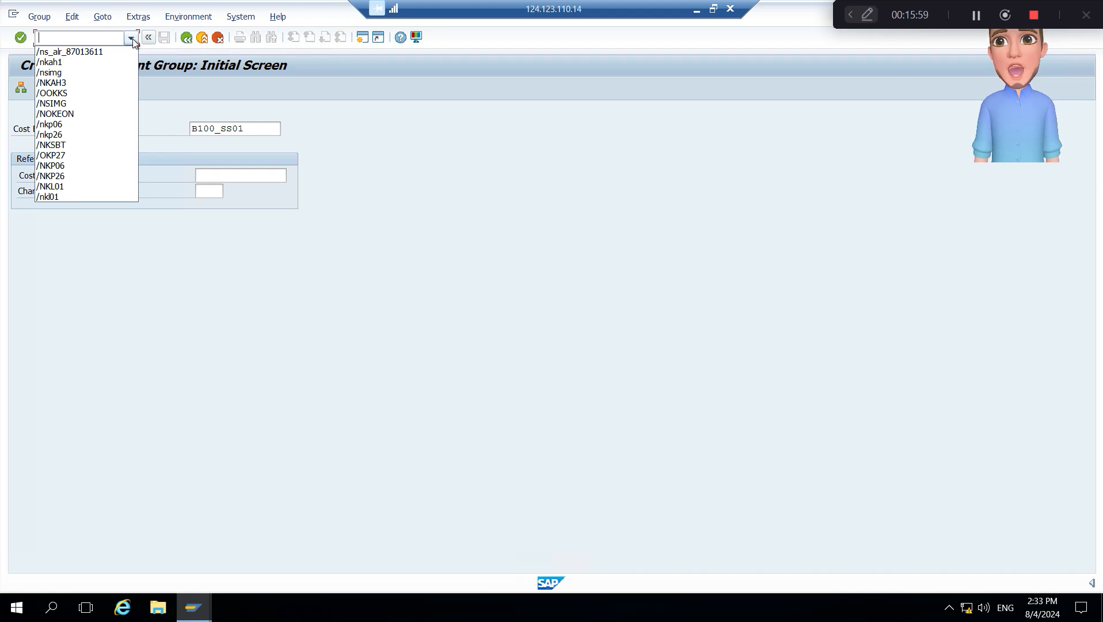
pyautogui.click(83, 165)
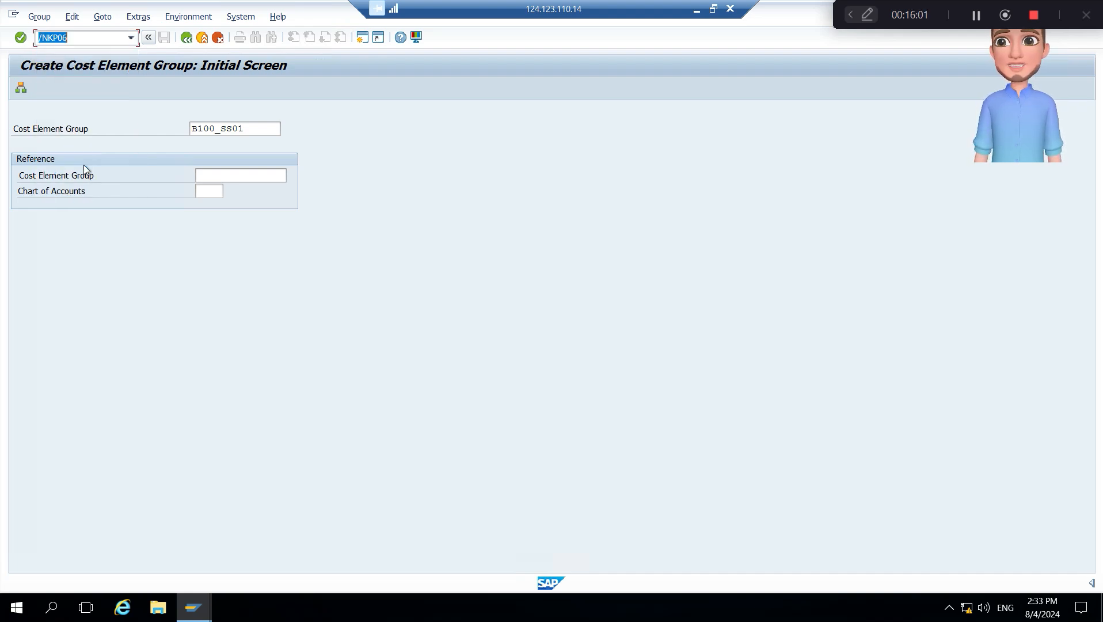
pyautogui.press('Return')
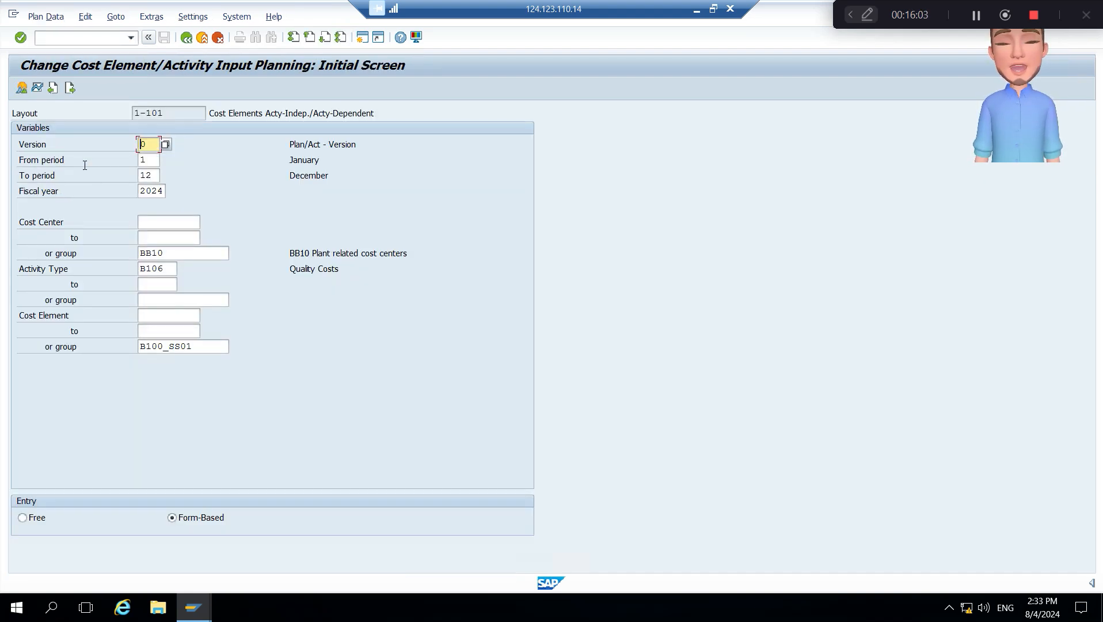
# - Clear cost center group BB10 and activity type B106 from the planning selection
pyautogui.doubleClick(170, 247)
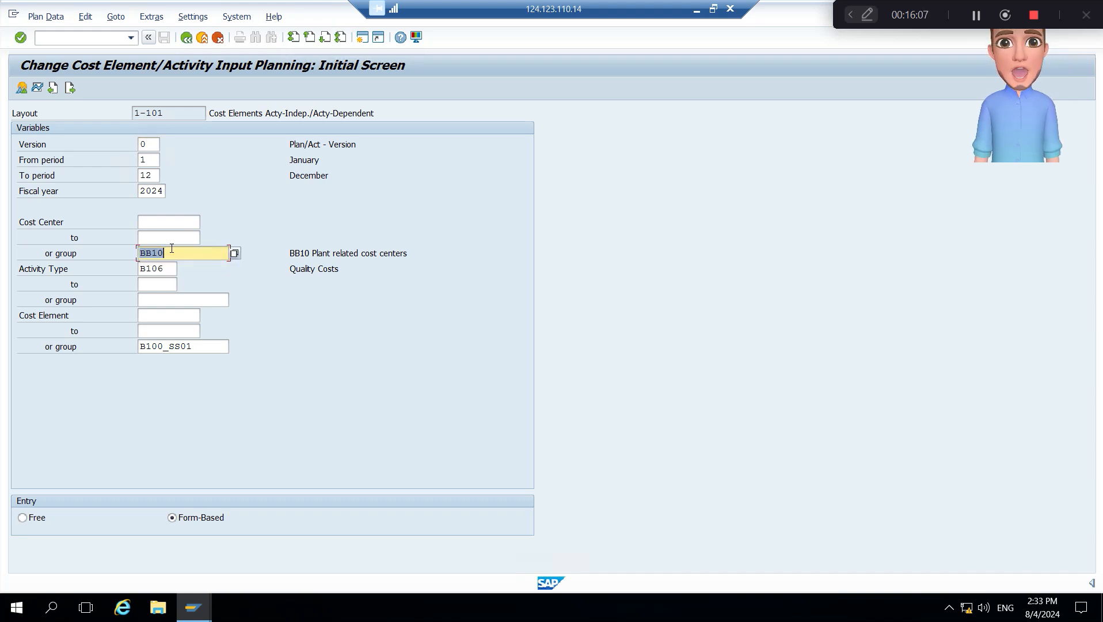
pyautogui.press('Delete')
pyautogui.press('Tab')
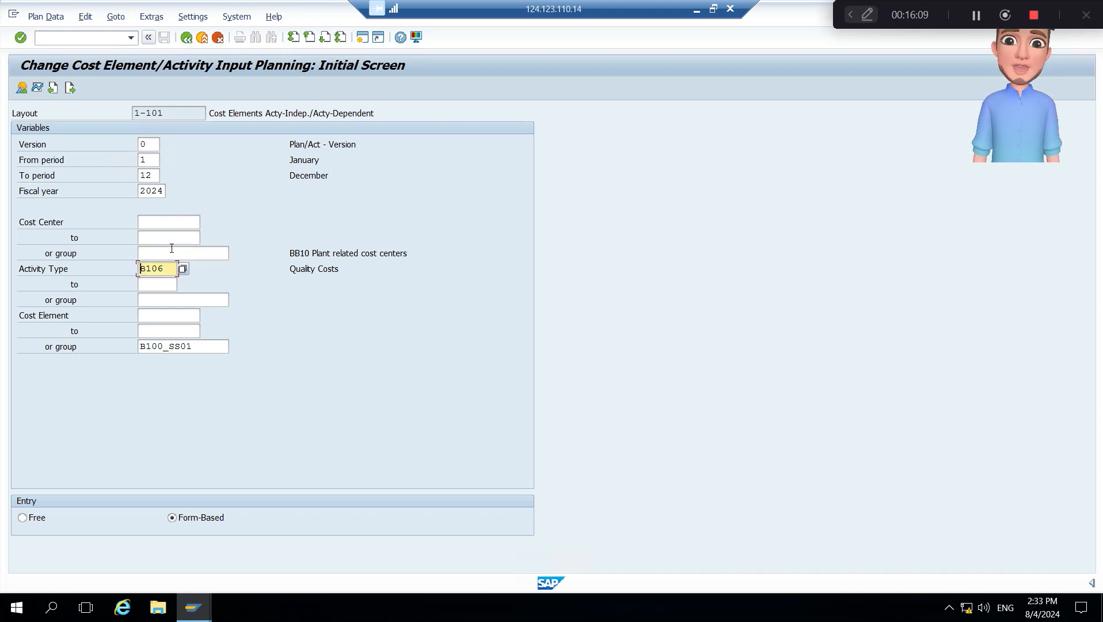
pyautogui.press('Delete')
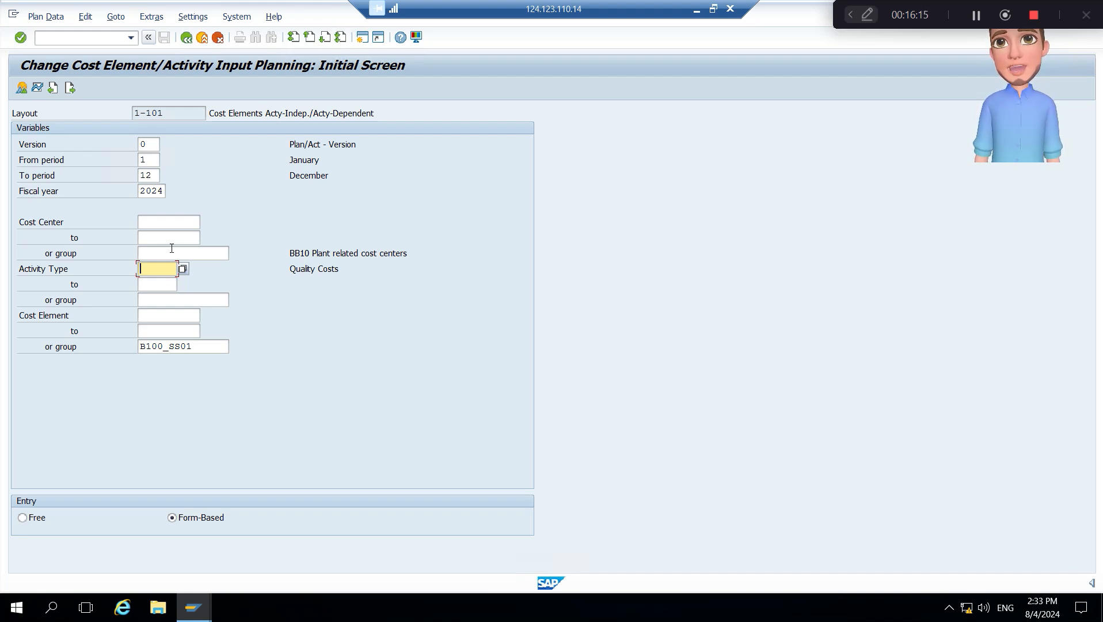
pyautogui.press('Tab')
pyautogui.press('Tab')
pyautogui.press('Tab')
pyautogui.press('Tab')
pyautogui.press('Tab')
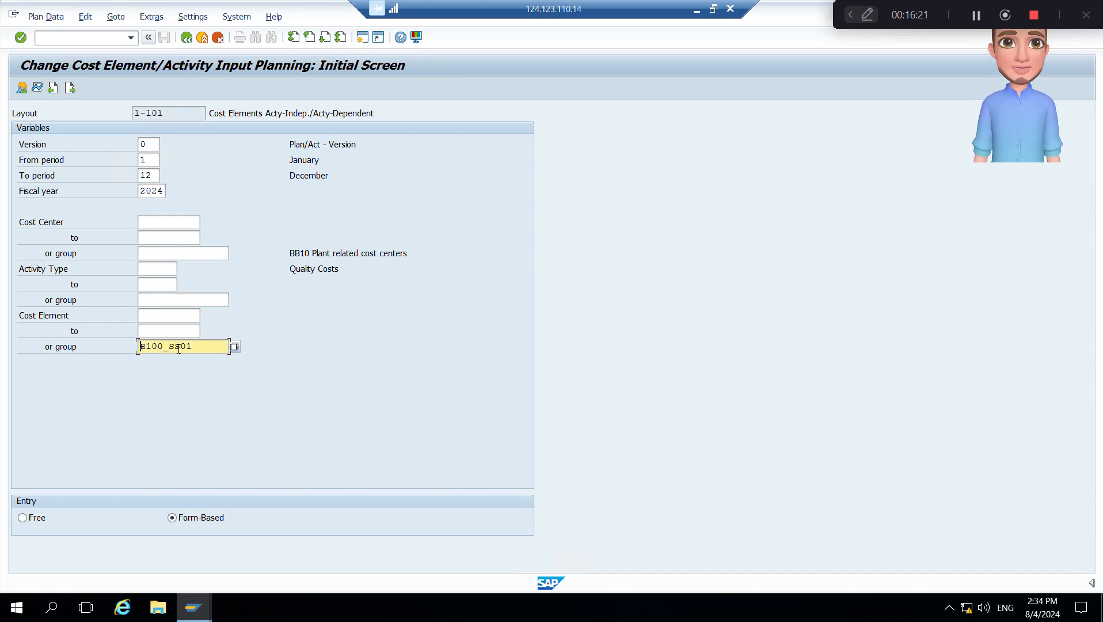
# - Set the cost center range from BB10GB0001 to BB10GB0003 and try to open the planning overview
pyautogui.click(165, 220)
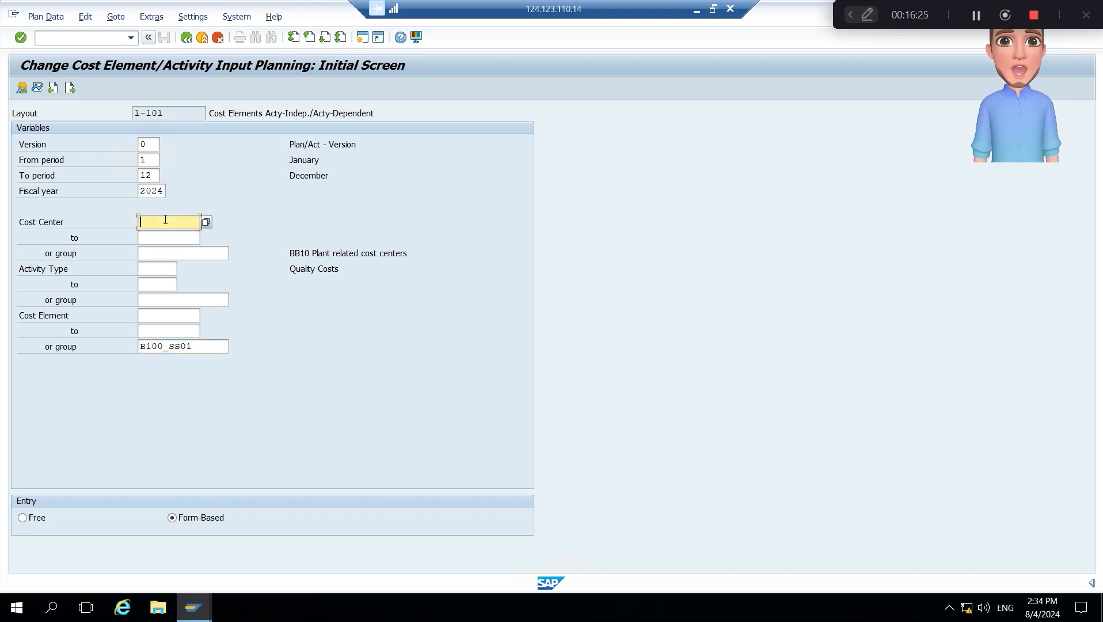
pyautogui.write('bb1')
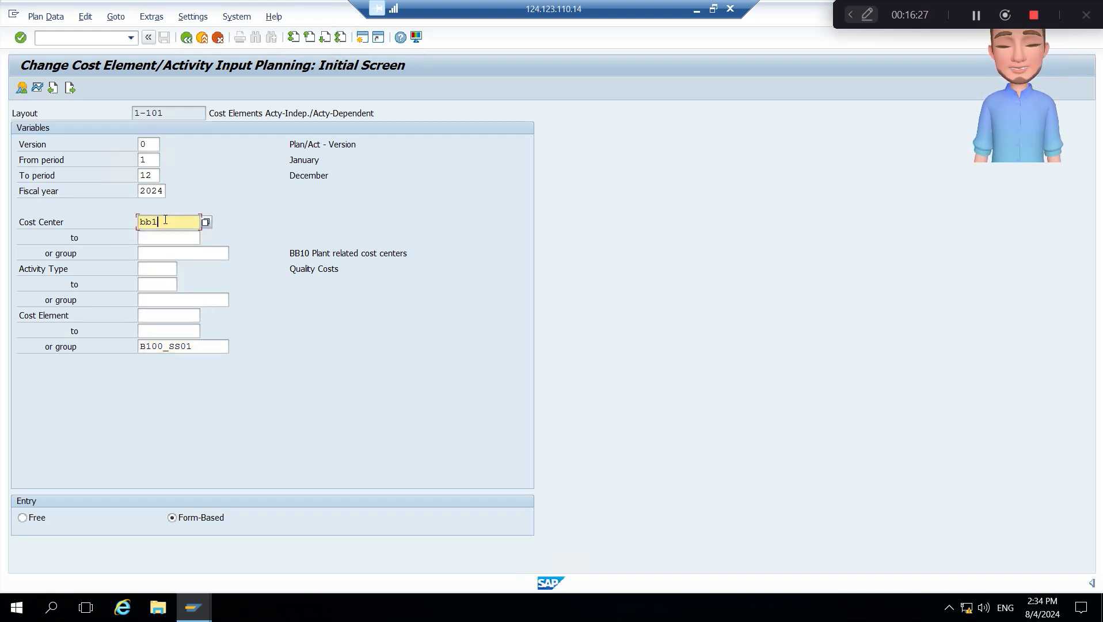
pyautogui.write('0gb0001')
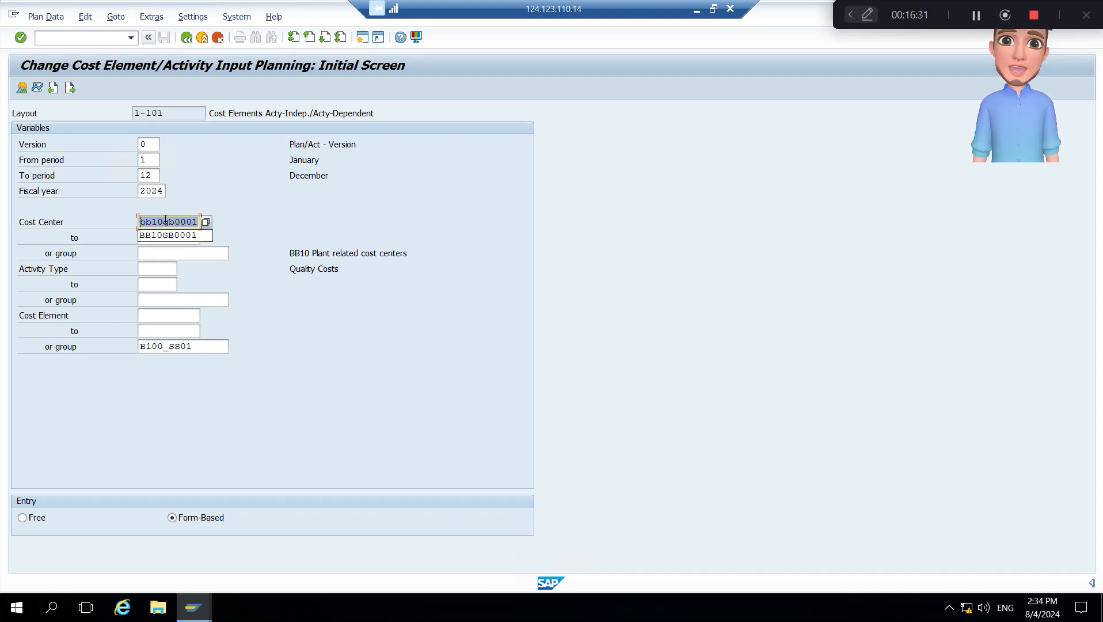
pyautogui.press('Tab')
pyautogui.write('bb10gb0001')
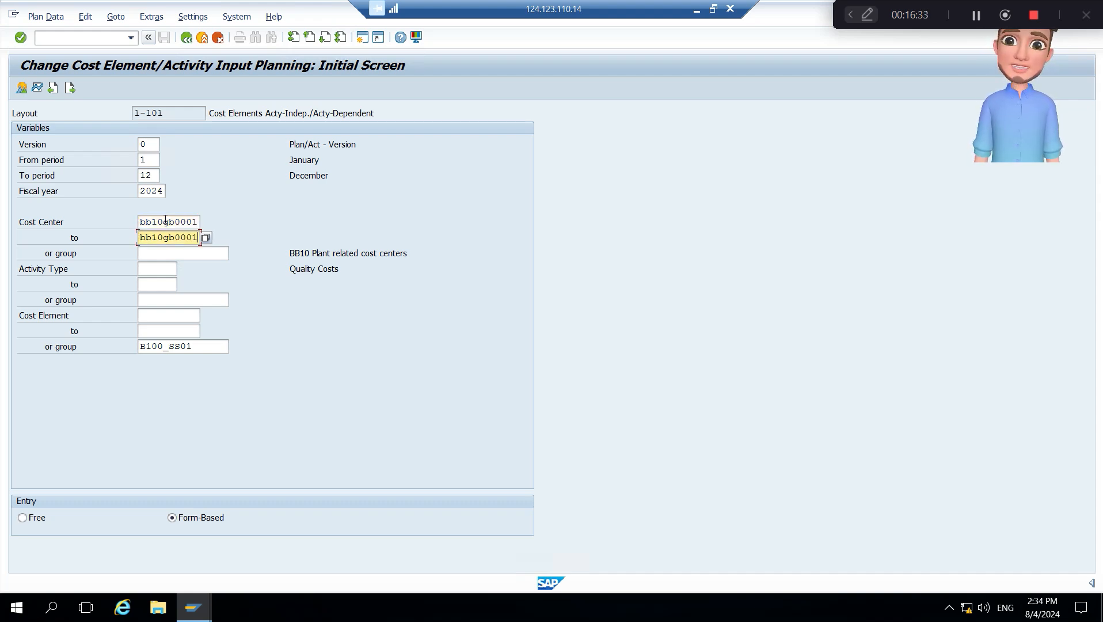
pyautogui.press('BackSpace')
pyautogui.write('3')
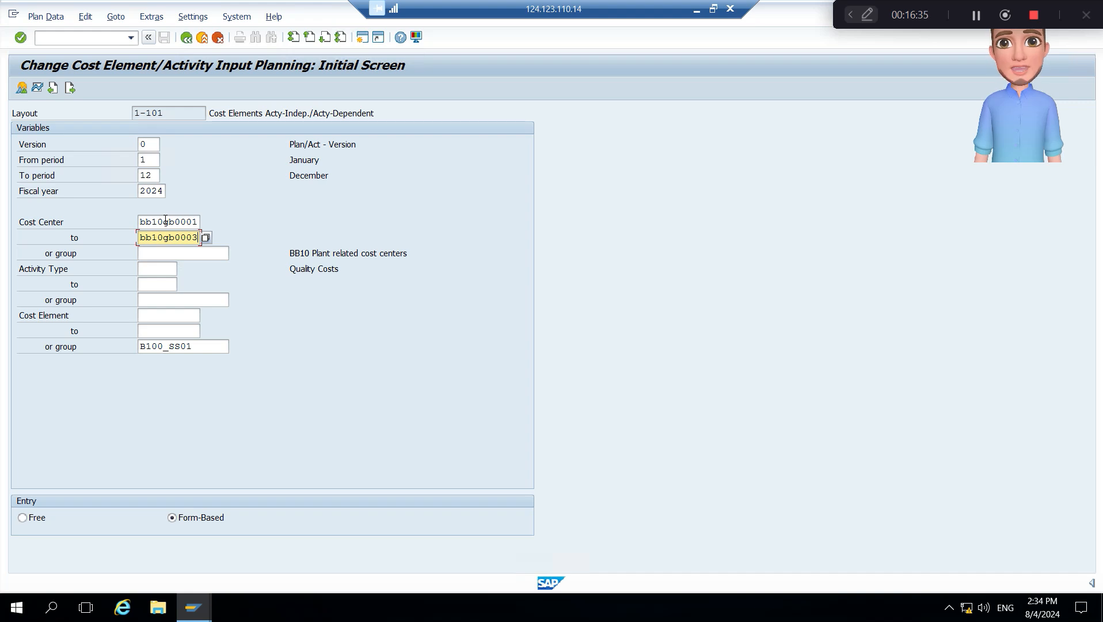
pyautogui.click(21, 88)
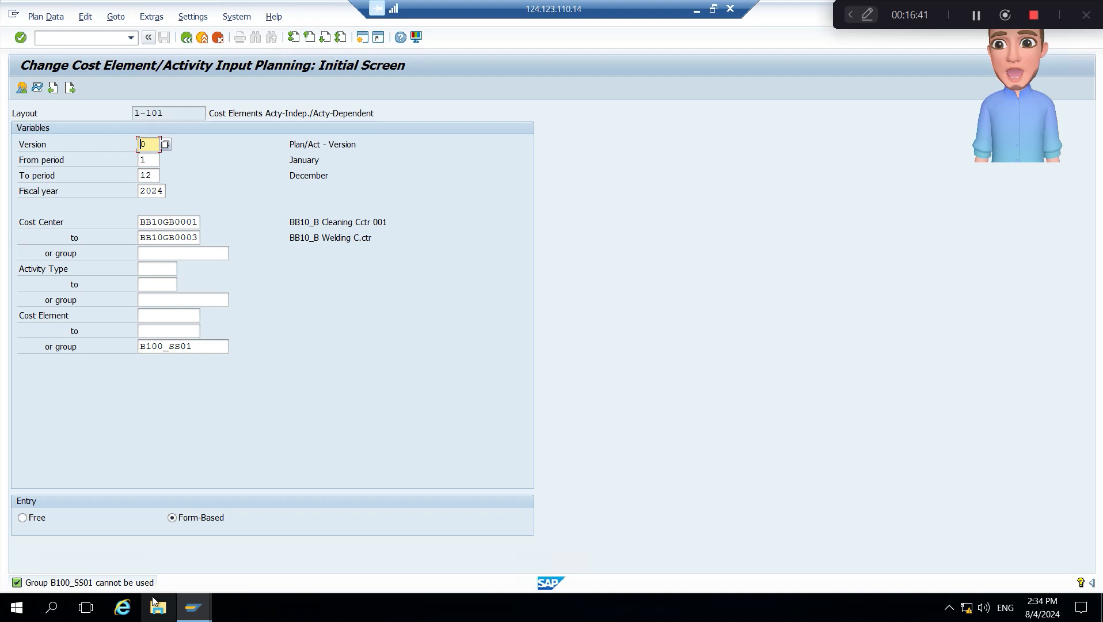
# - Clear the cost element group B100_SS01 from the planning selection
pyautogui.click(199, 344)
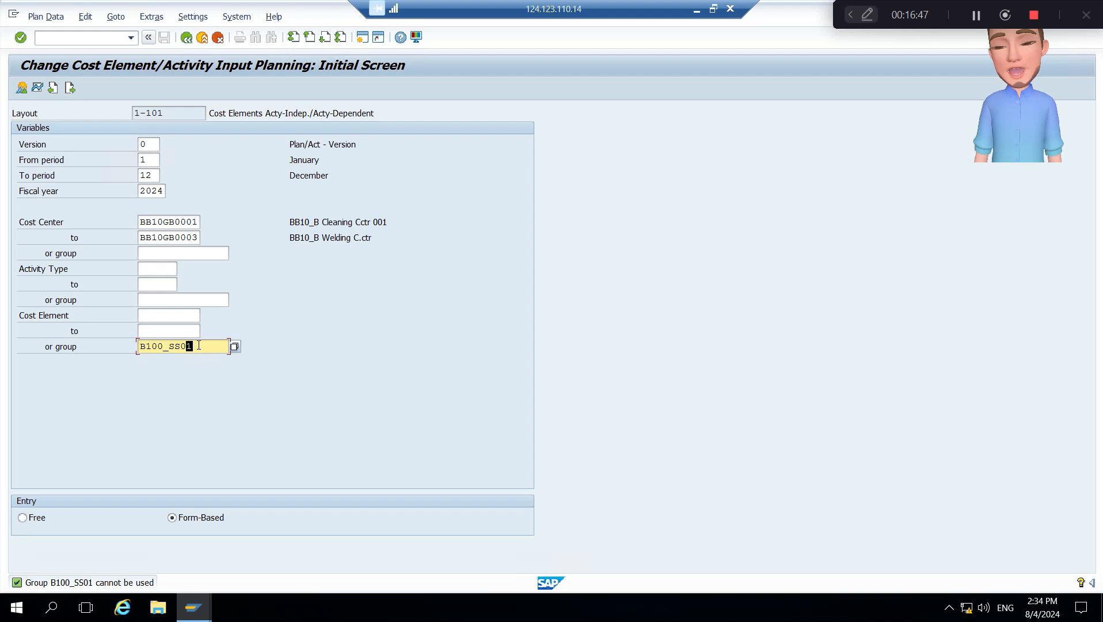
pyautogui.press('BackSpace')
pyautogui.press('BackSpace')
pyautogui.press('BackSpace')
pyautogui.press('BackSpace')
pyautogui.press('BackSpace')
pyautogui.press('BackSpace')
pyautogui.press('BackSpace')
pyautogui.press('BackSpace')
pyautogui.press('BackSpace')
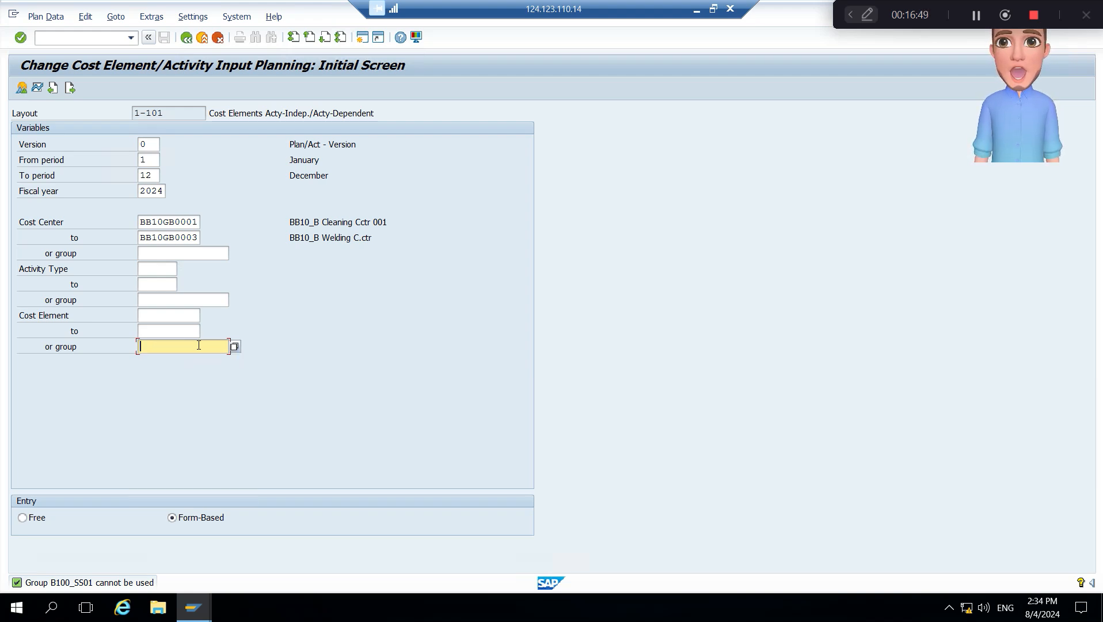
pyautogui.click(423, 390)
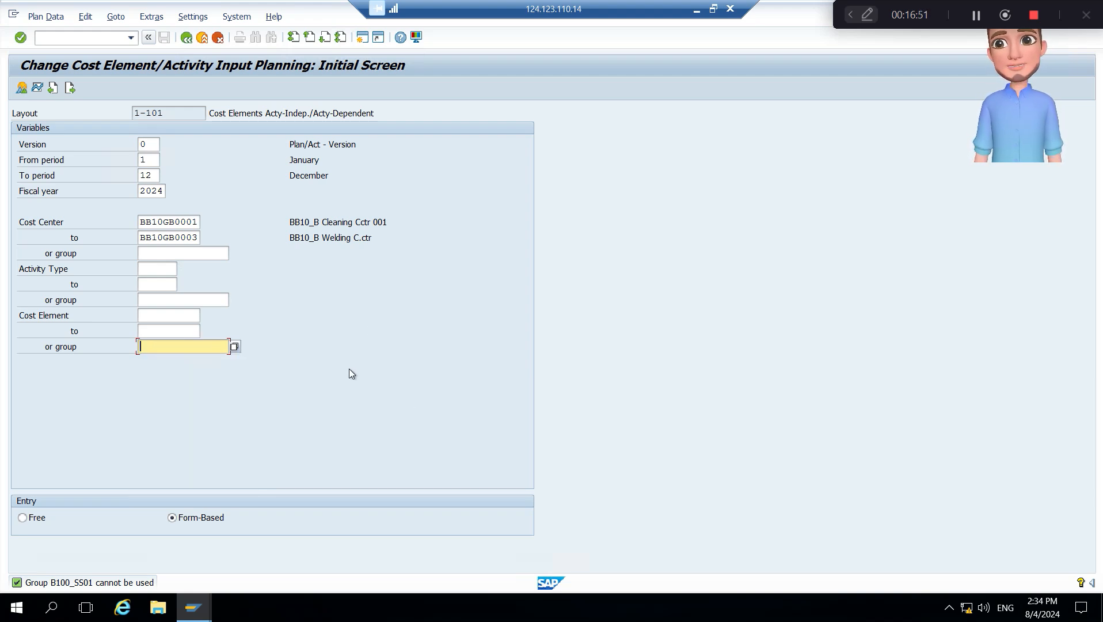
pyautogui.click(64, 35)
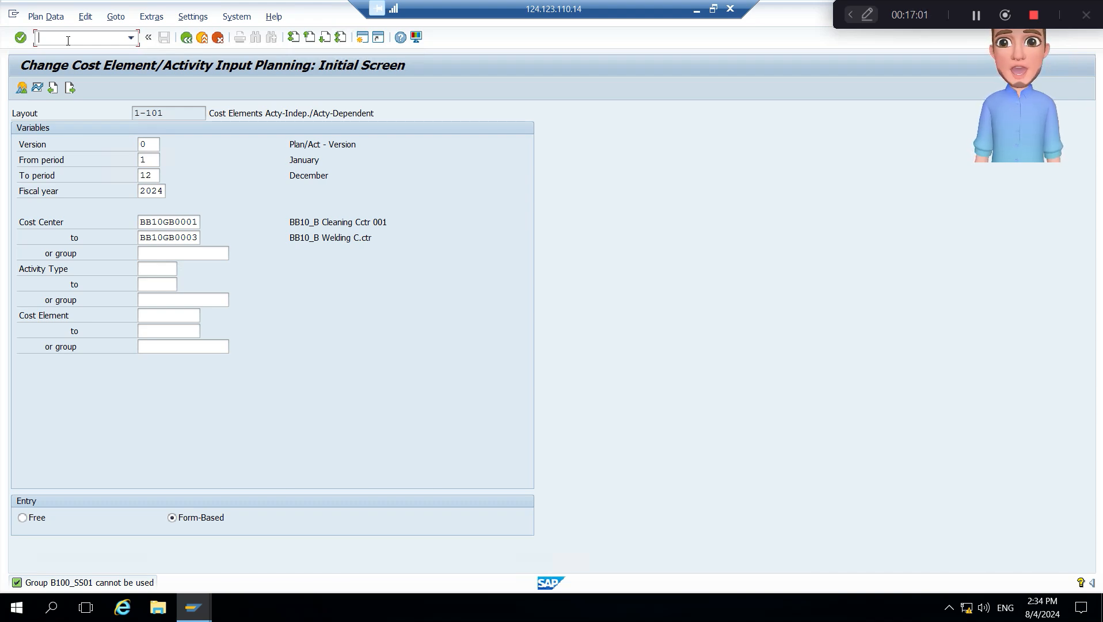
pyautogui.click(169, 316)
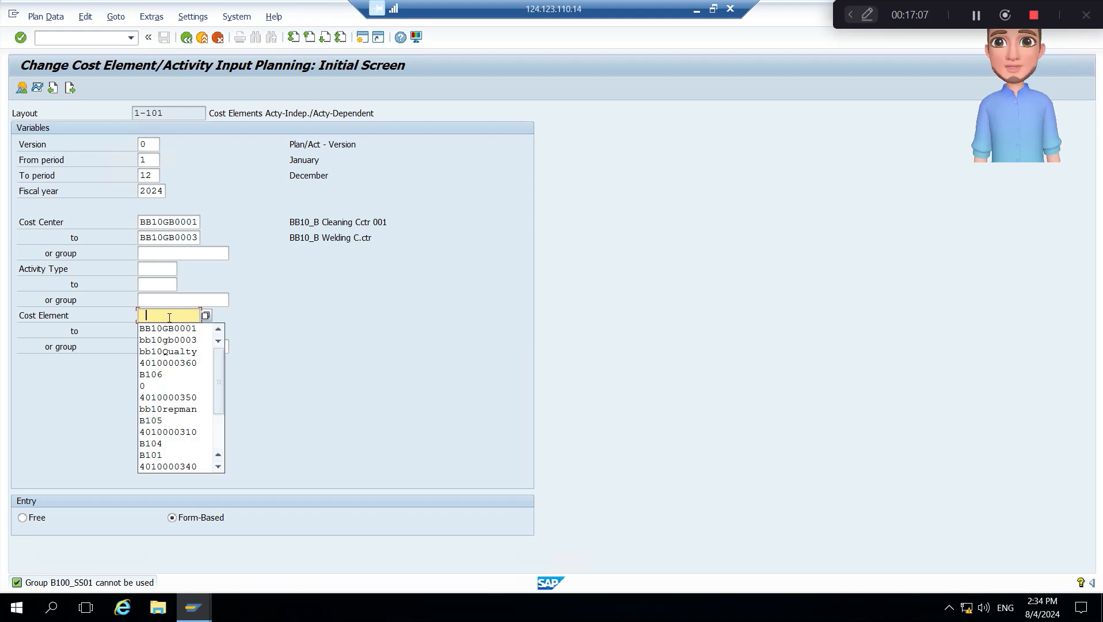
pyautogui.write('4010')
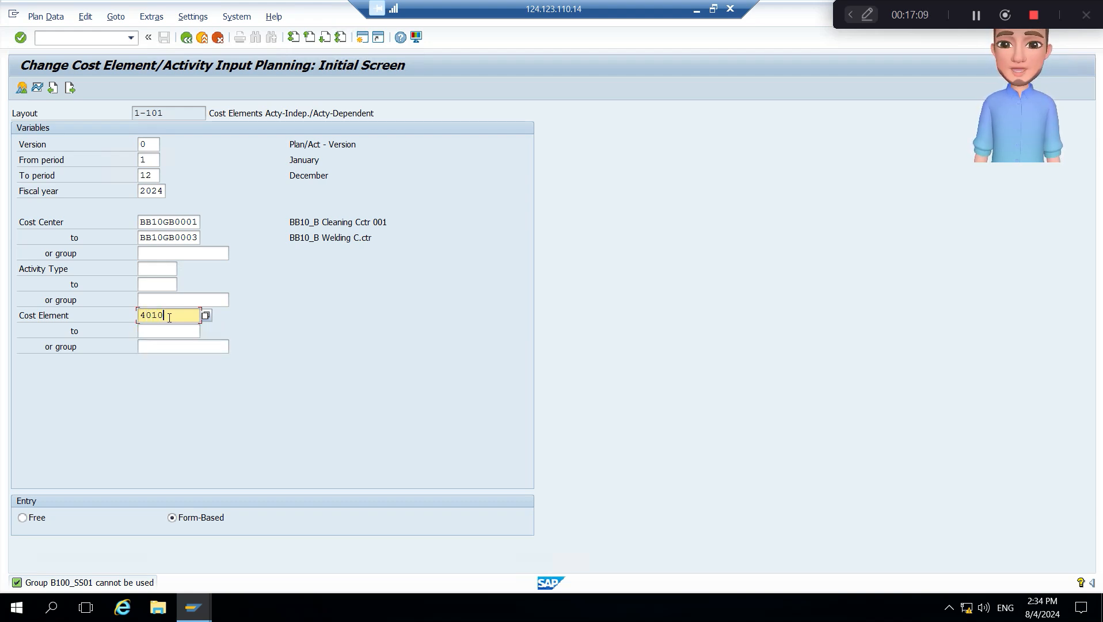
pyautogui.write('000')
pyautogui.write('410')
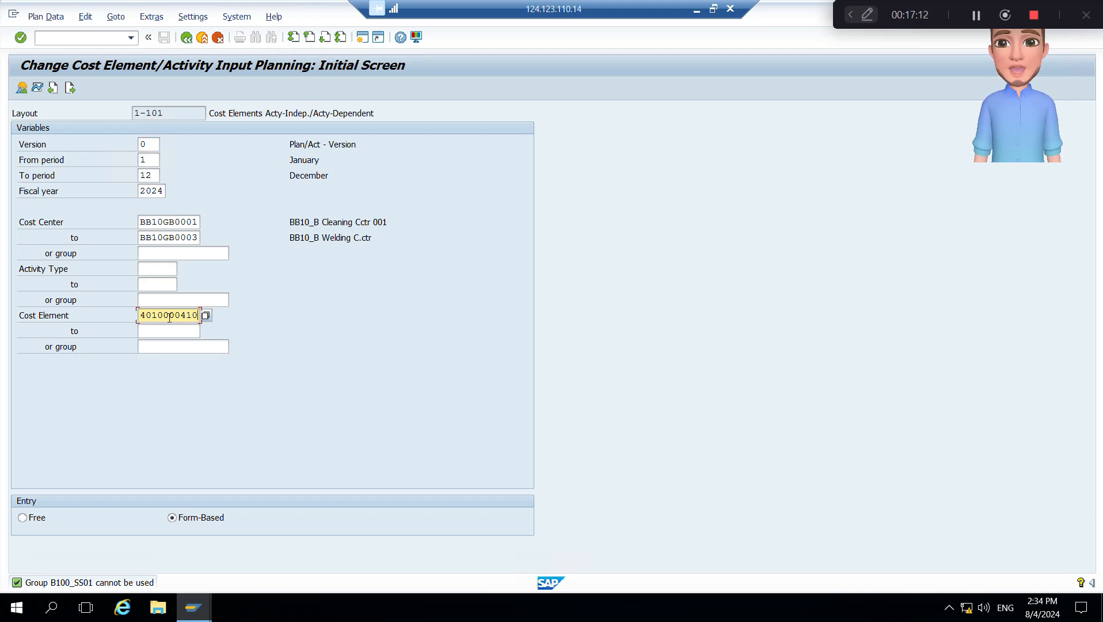
pyautogui.doubleClick(169, 318)
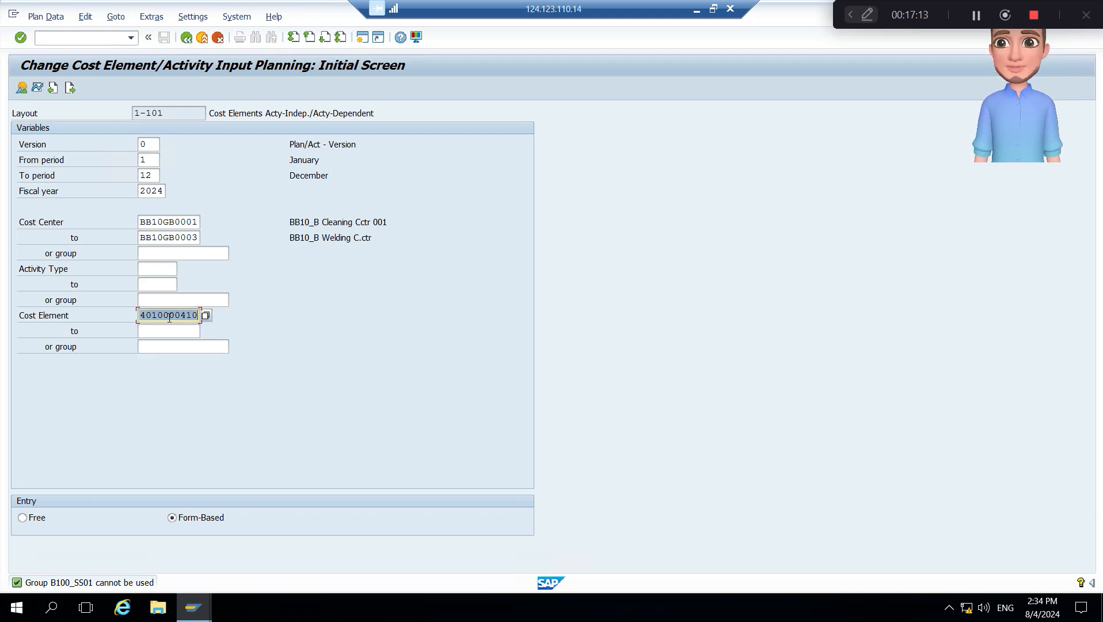
pyautogui.hotkey('ctrl', 'c')
pyautogui.press('Tab')
pyautogui.hotkey('ctrl', 'v')
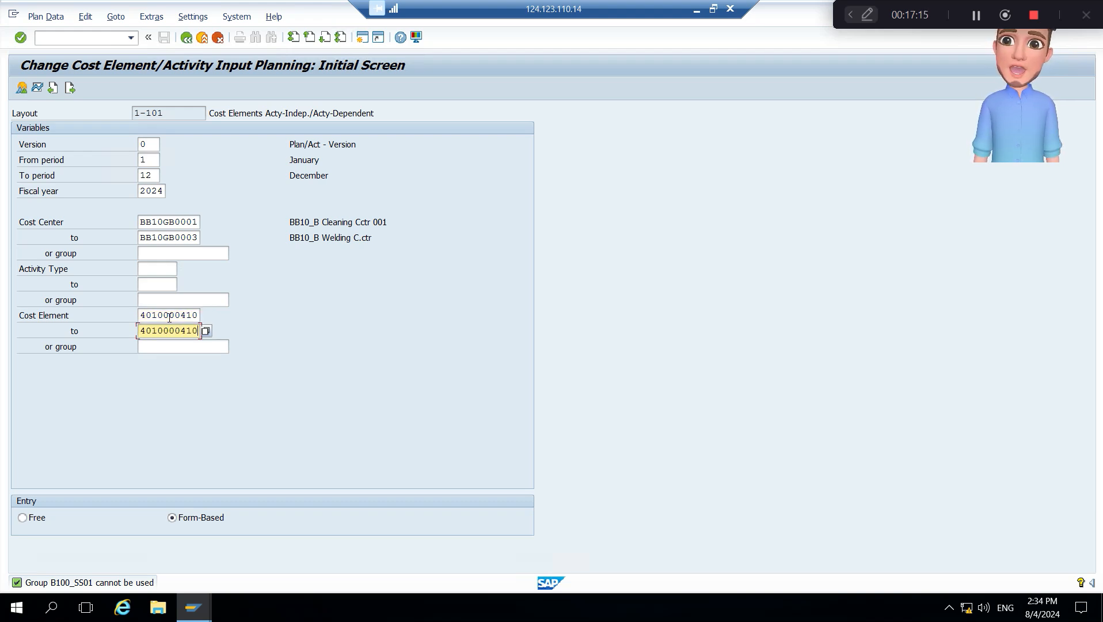
pyautogui.press('BackSpace')
pyautogui.press('BackSpace')
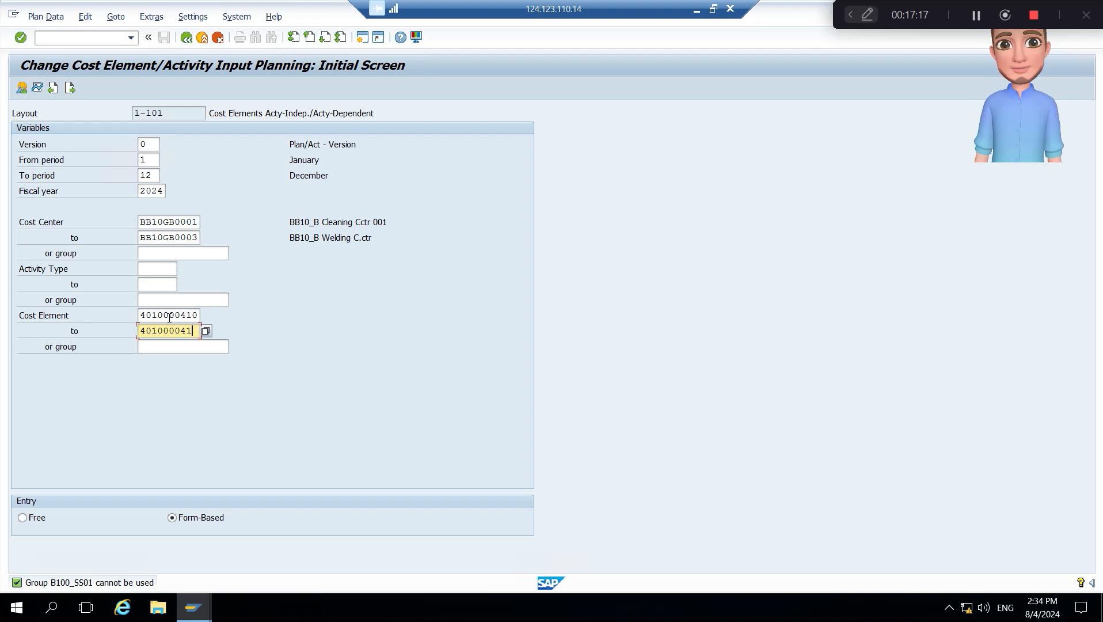
pyautogui.write('3')
pyautogui.press('BackSpace')
pyautogui.write('20')
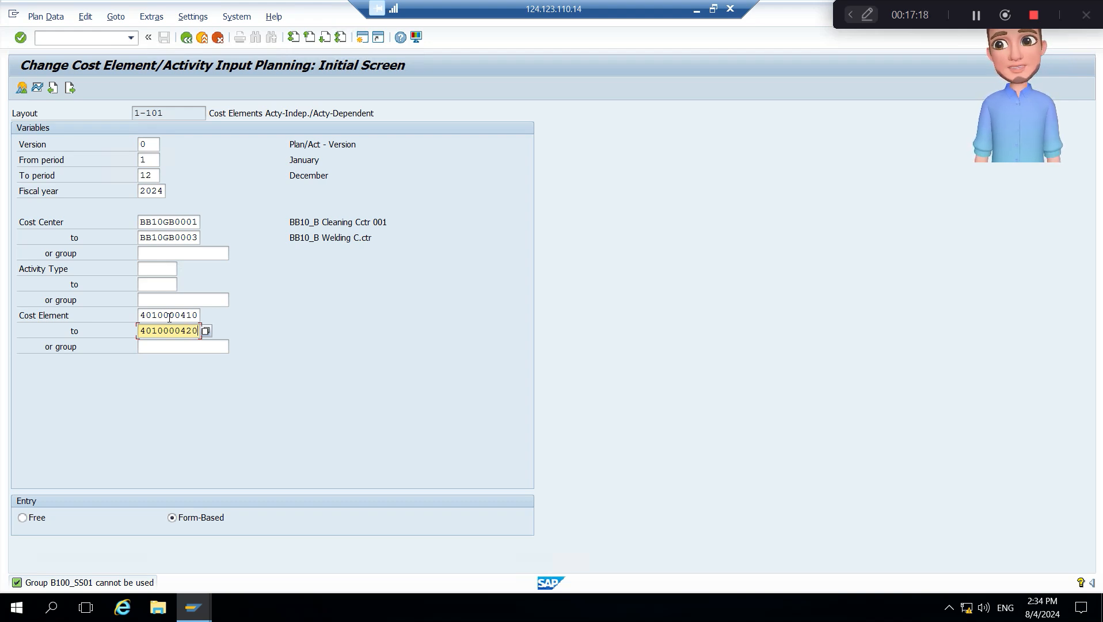
pyautogui.hotkey('shift', 'Tab')
pyautogui.press('BackSpace')
pyautogui.press('BackSpace')
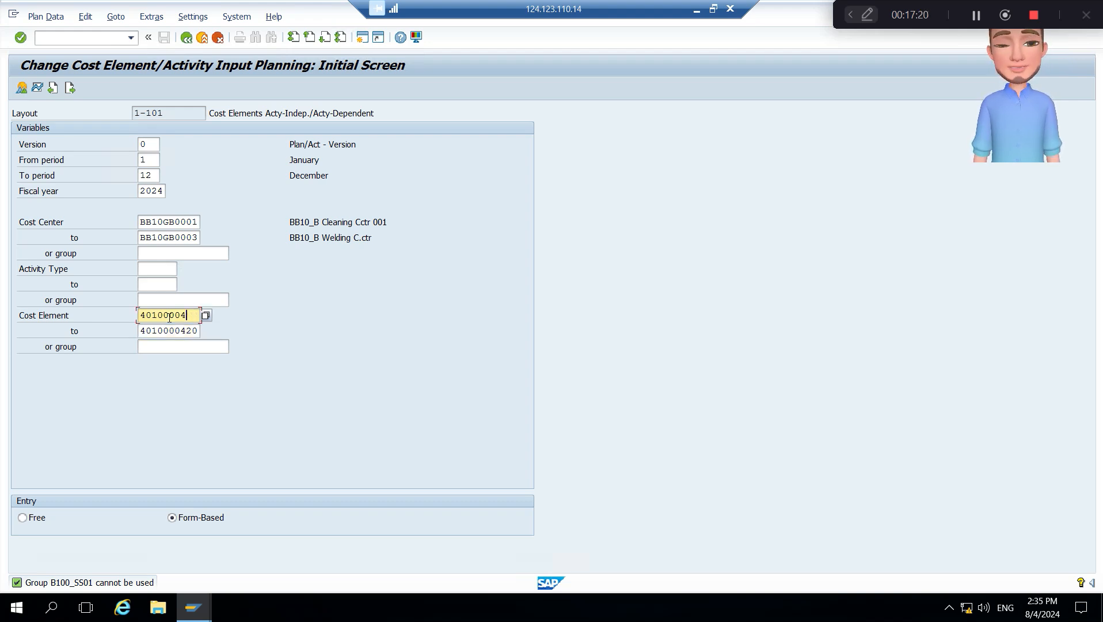
pyautogui.write('00')
pyautogui.press('Return')
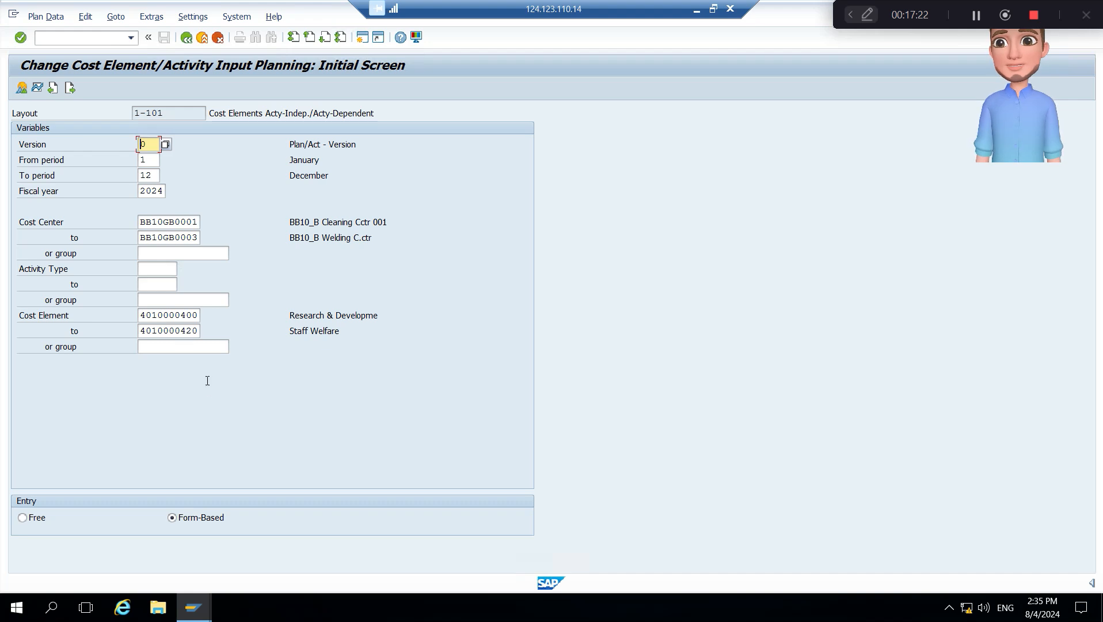
# - Open the planning overview for the selected cost centers and cost elements, and return to the initial screen
pyautogui.click(22, 89)
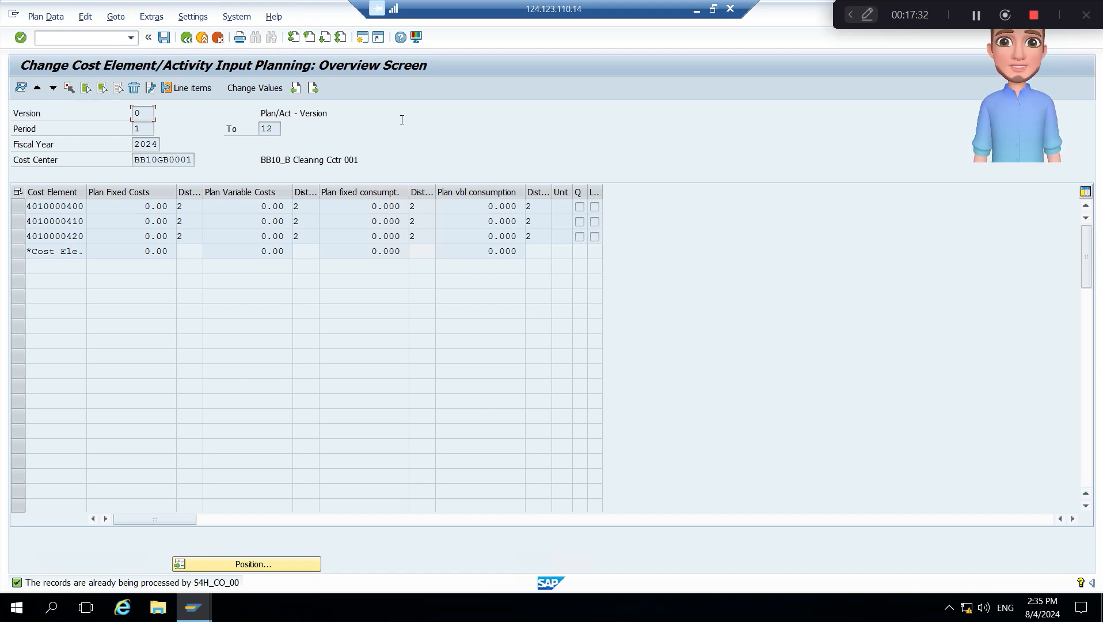
pyautogui.click(186, 38)
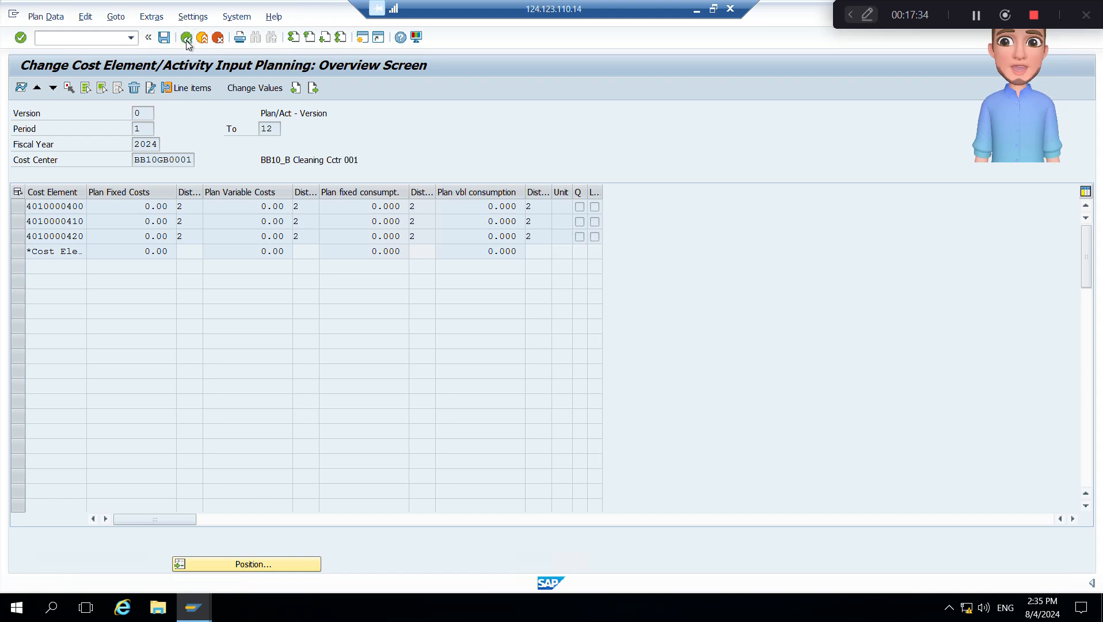
# - Switch to the plan price calculation results session, leave the results, and confirm ending the price calculation
pyautogui.hotkey('alt', 'Tab')
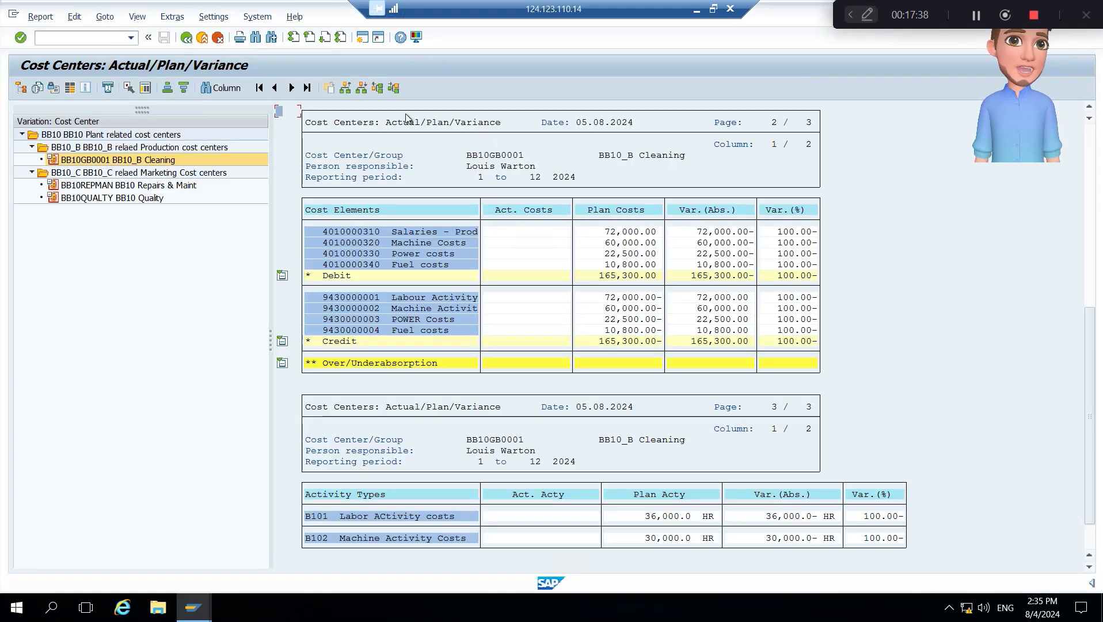
pyautogui.click(219, 37)
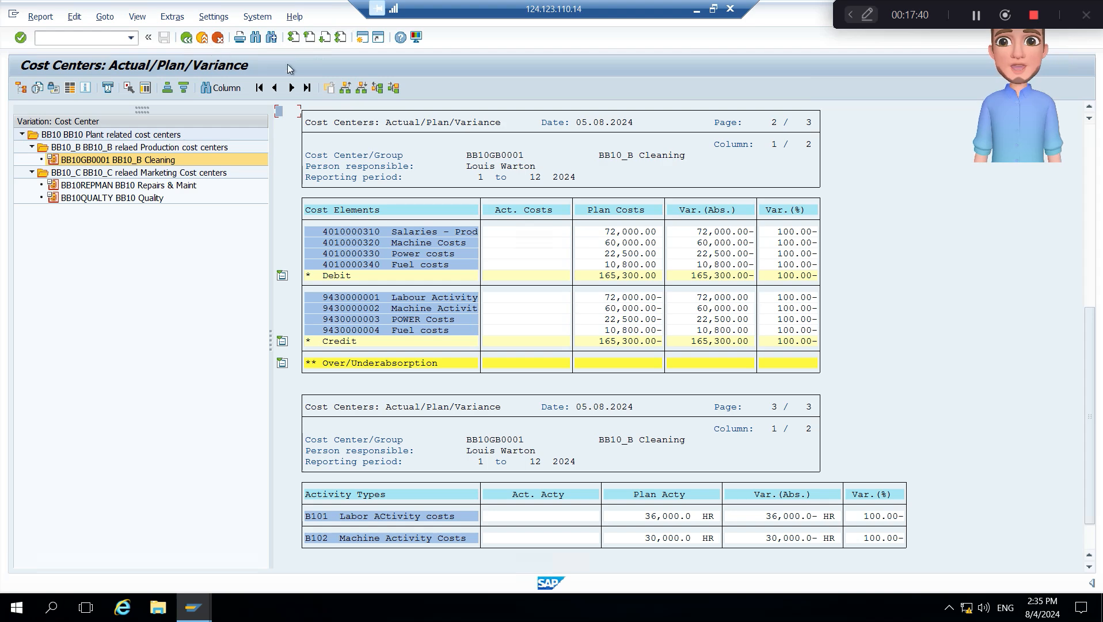
pyautogui.hotkey('alt', 'Tab')
pyautogui.hotkey('alt', 'Tab')
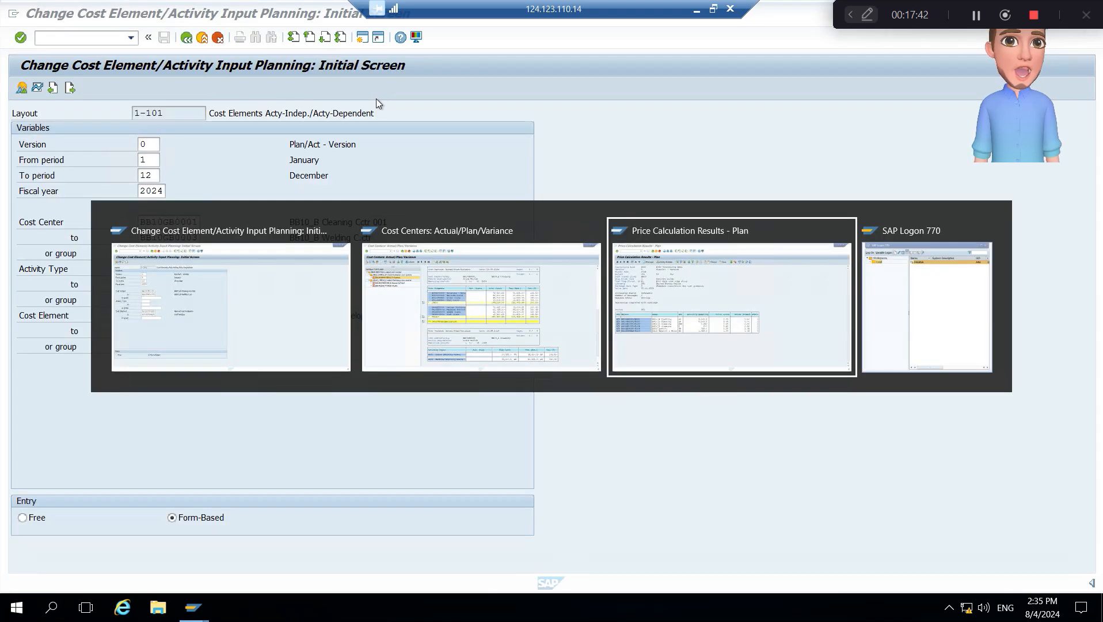
pyautogui.click(186, 38)
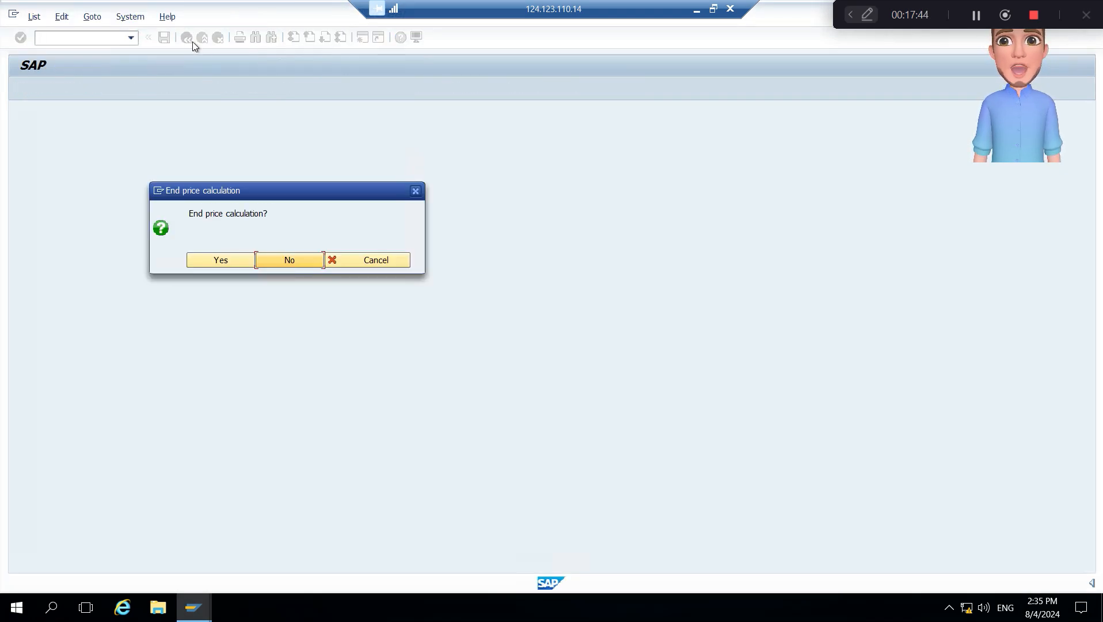
pyautogui.click(213, 264)
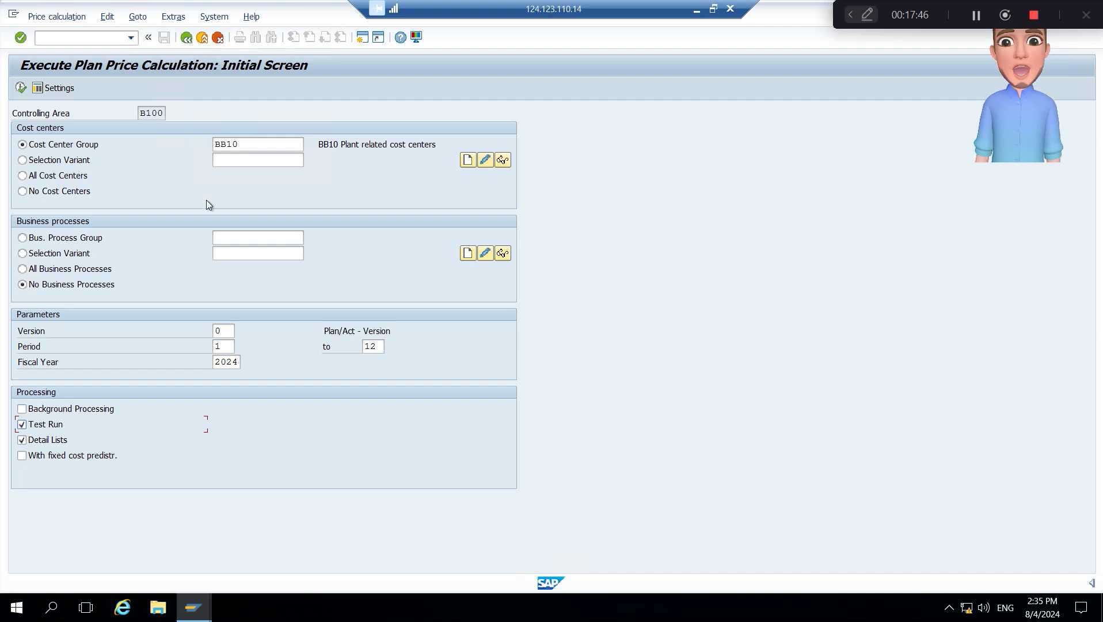
# - Close the separate session window for executing the plan price calculation
pyautogui.doubleClick(303, 16)
pyautogui.click(297, 62)
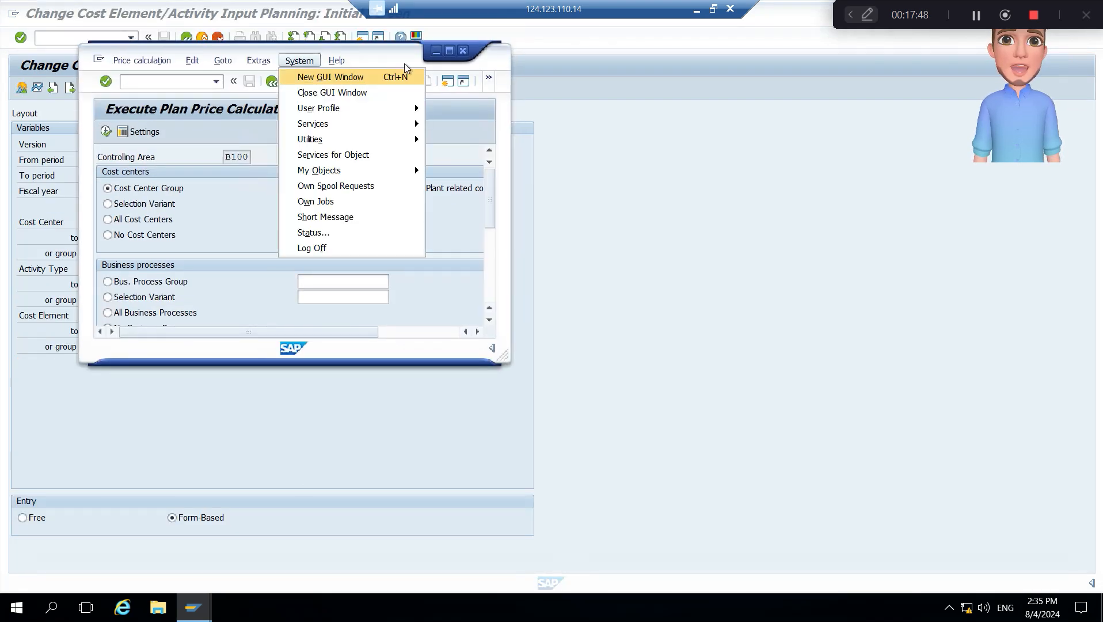
pyautogui.click(462, 51)
pyautogui.click(462, 51)
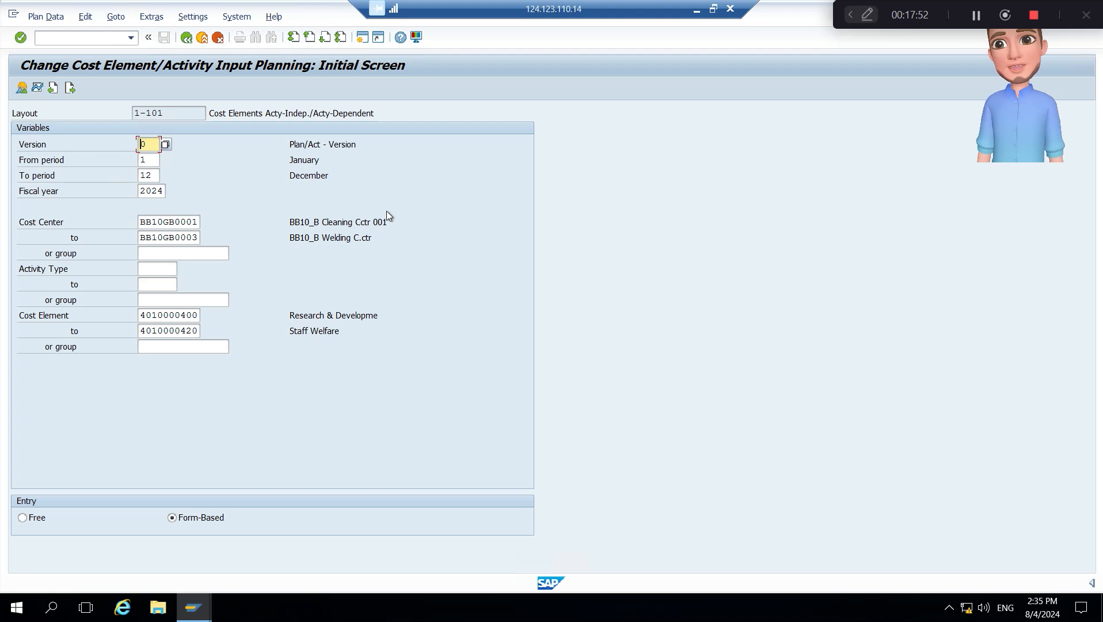
pyautogui.click(179, 237)
pyautogui.click(22, 88)
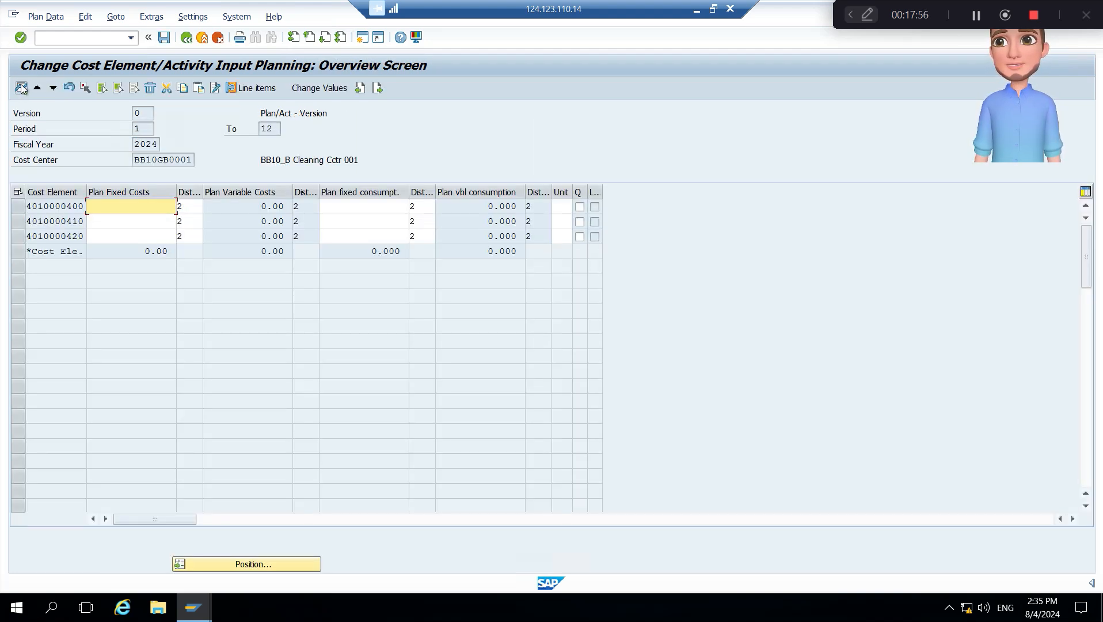
pyautogui.click(160, 162)
pyautogui.click(146, 206)
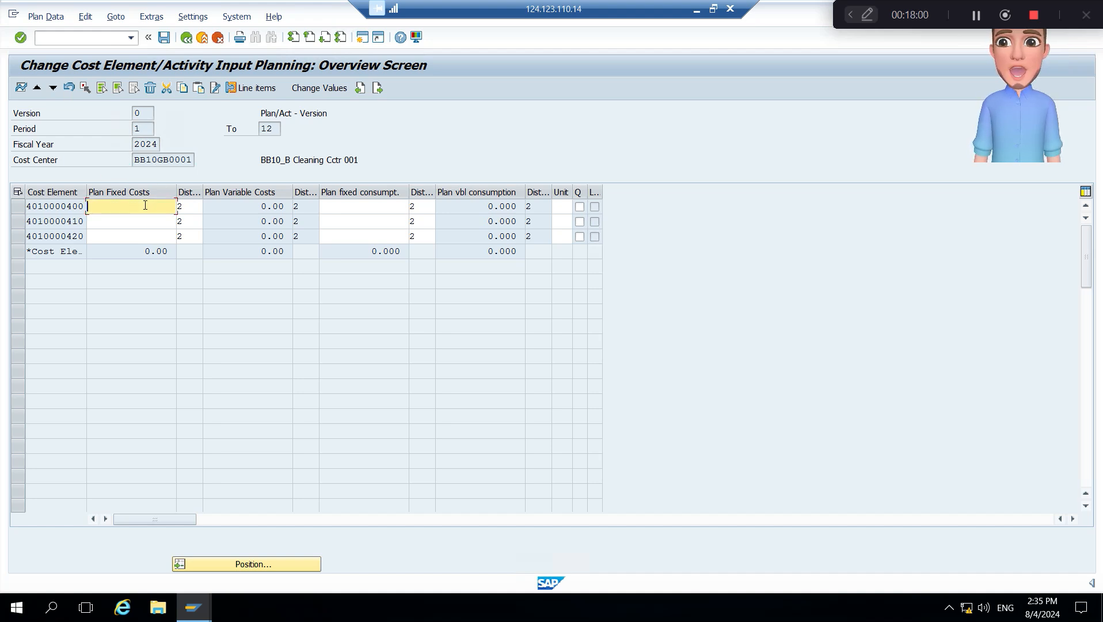
# - Switch to the COSTING Analysis workbook in Excel and copy the KP06 fixed costs in J12:J14 of the kp26 sheet
pyautogui.press('alt')
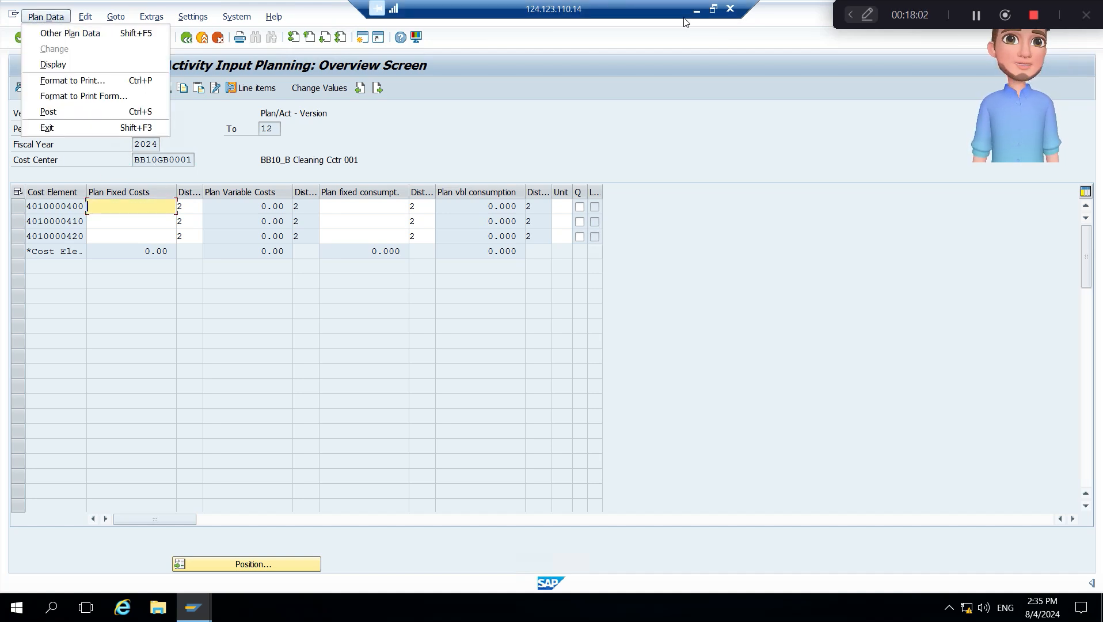
pyautogui.click(712, 9)
pyautogui.hotkey('alt', 'Tab')
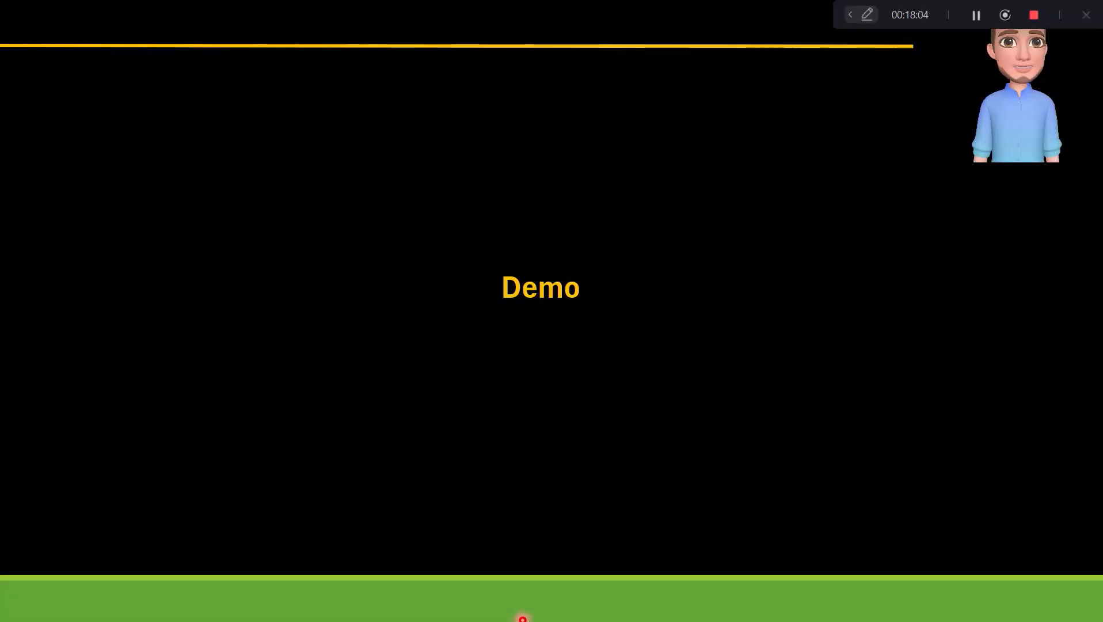
pyautogui.hotkey('alt', 'Tab')
pyautogui.press('Tab')
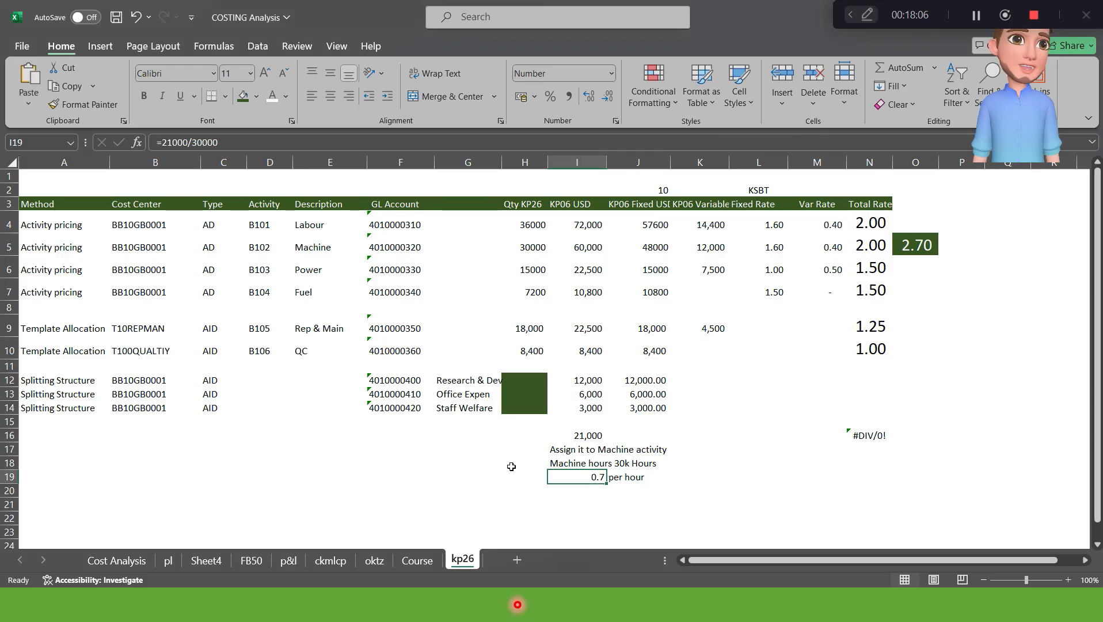
pyautogui.click(582, 378)
pyautogui.click(630, 379)
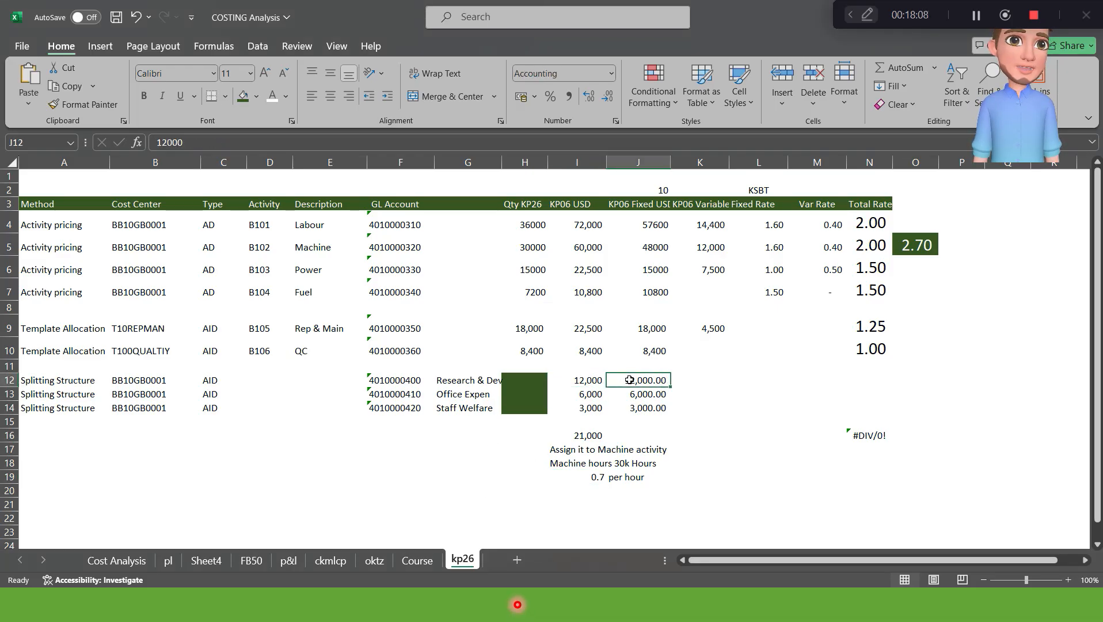
pyautogui.moveTo(630, 379); pyautogui.dragTo(633, 408)
pyautogui.hotkey('ctrl', 'c')
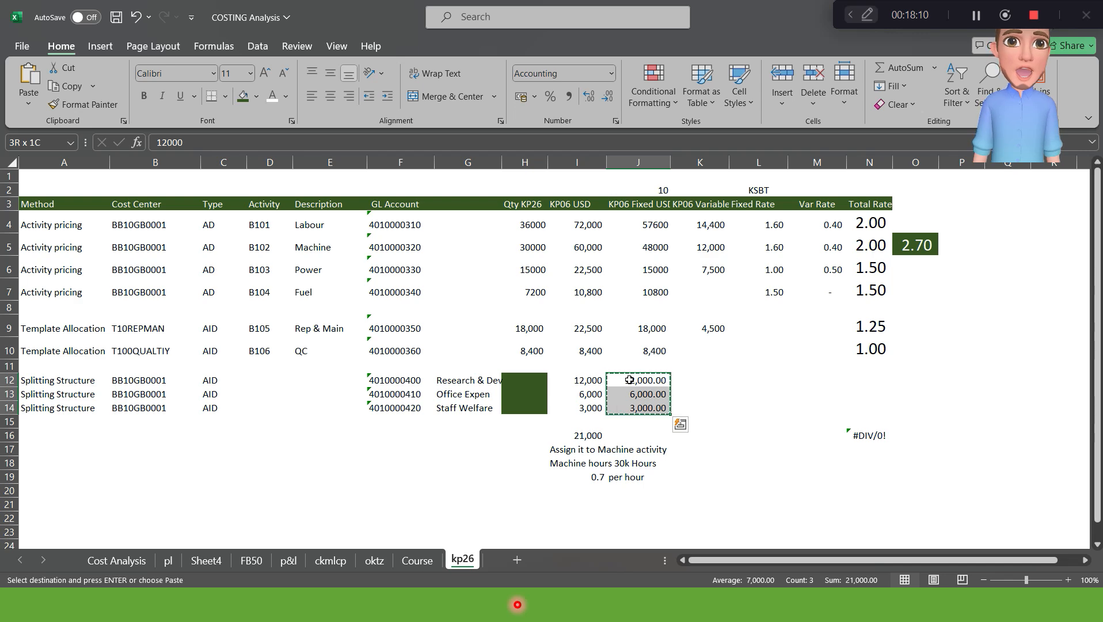
# - Switch back to the SAP session and paste plan fixed costs of 12,000, 6,000 and 3,000 for cost center BB10GB0001
pyautogui.hotkey('alt', 'Tab')
pyautogui.hotkey('alt', 'Tab')
pyautogui.press('Tab')
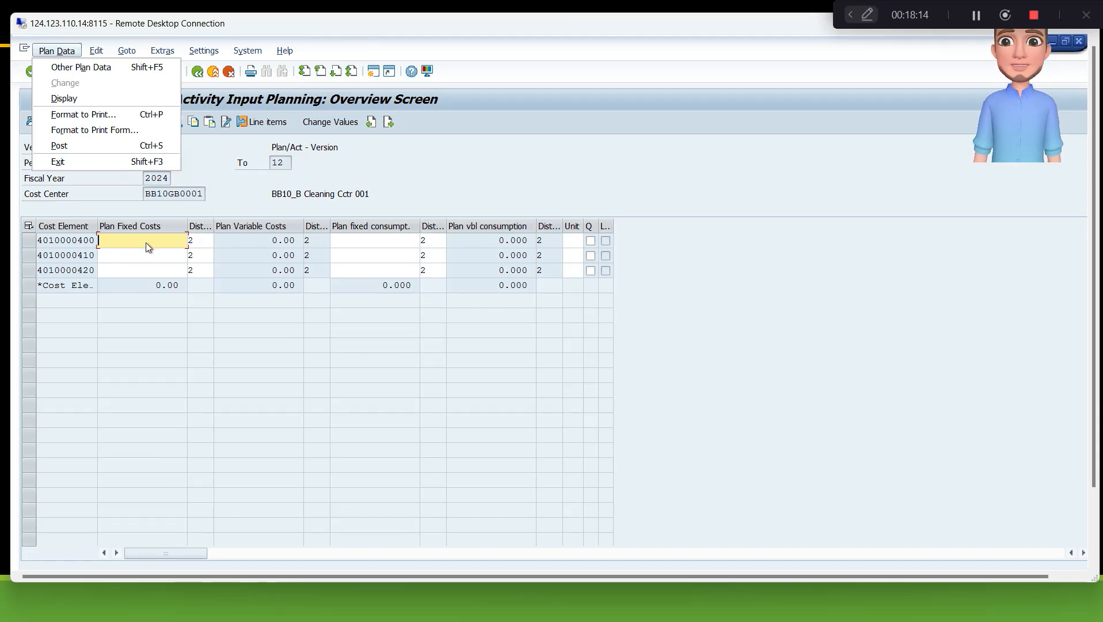
pyautogui.click(145, 243)
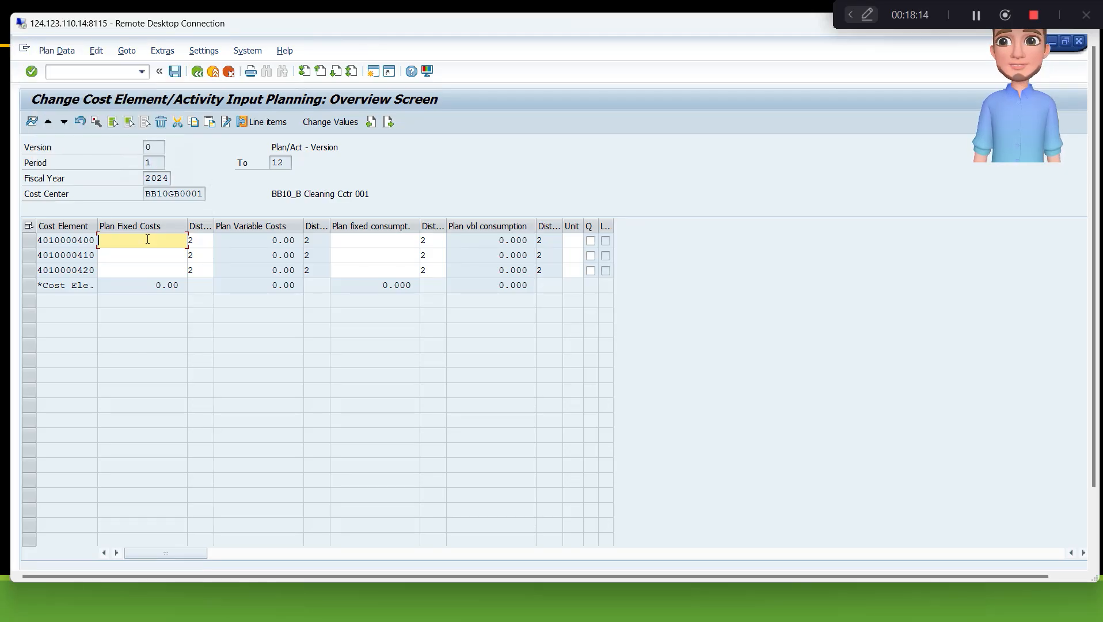
pyautogui.hotkey('ctrl', 'v')
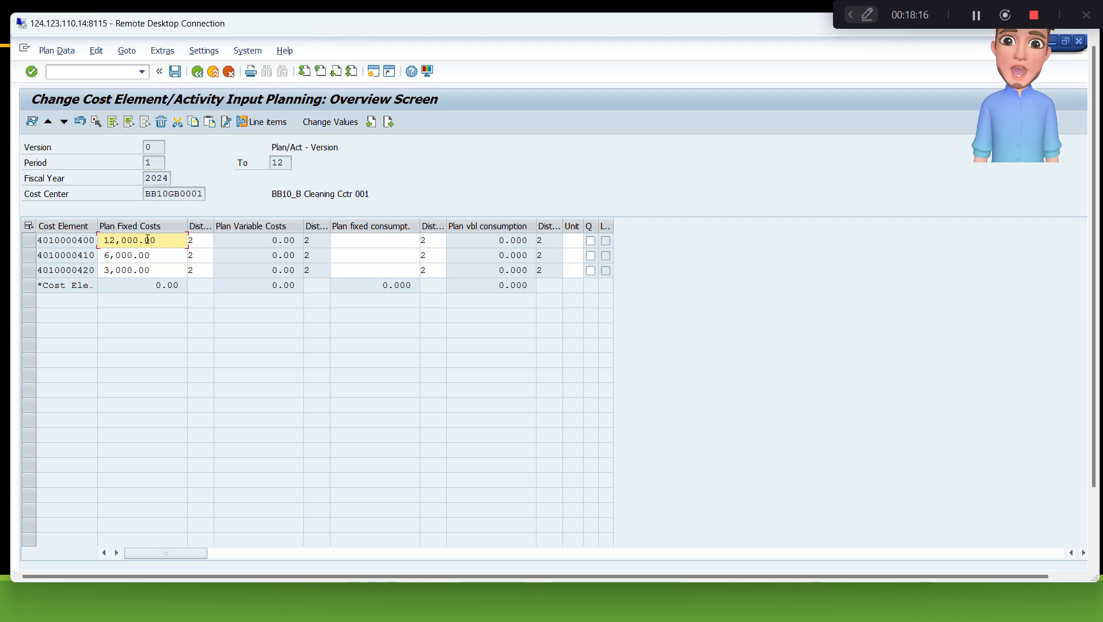
pyautogui.press('Return')
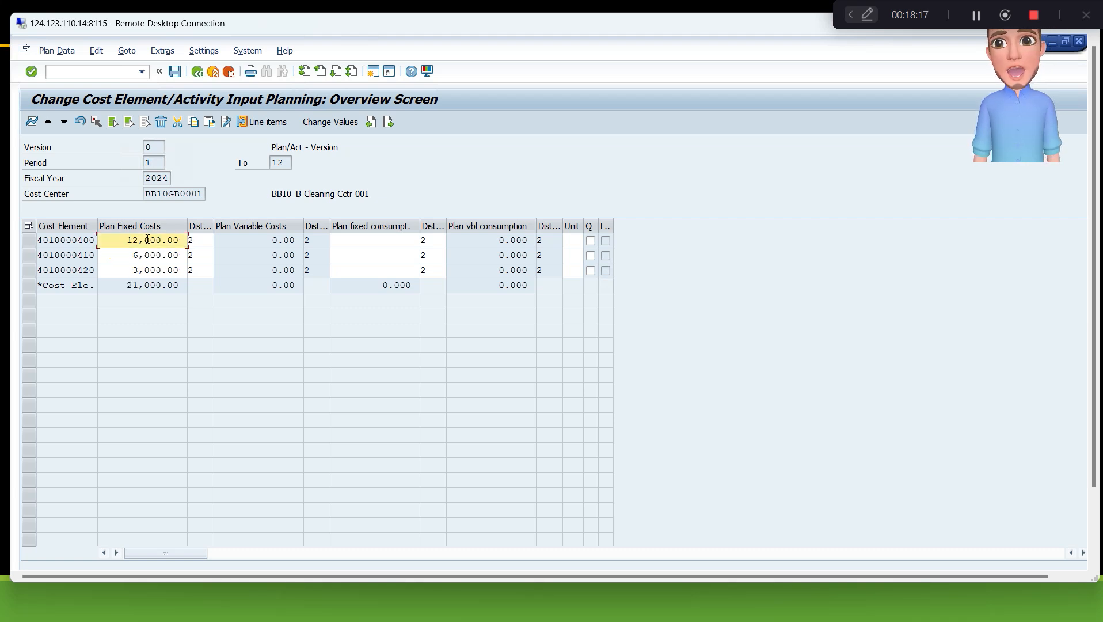
pyautogui.click(27, 241)
pyautogui.click(32, 123)
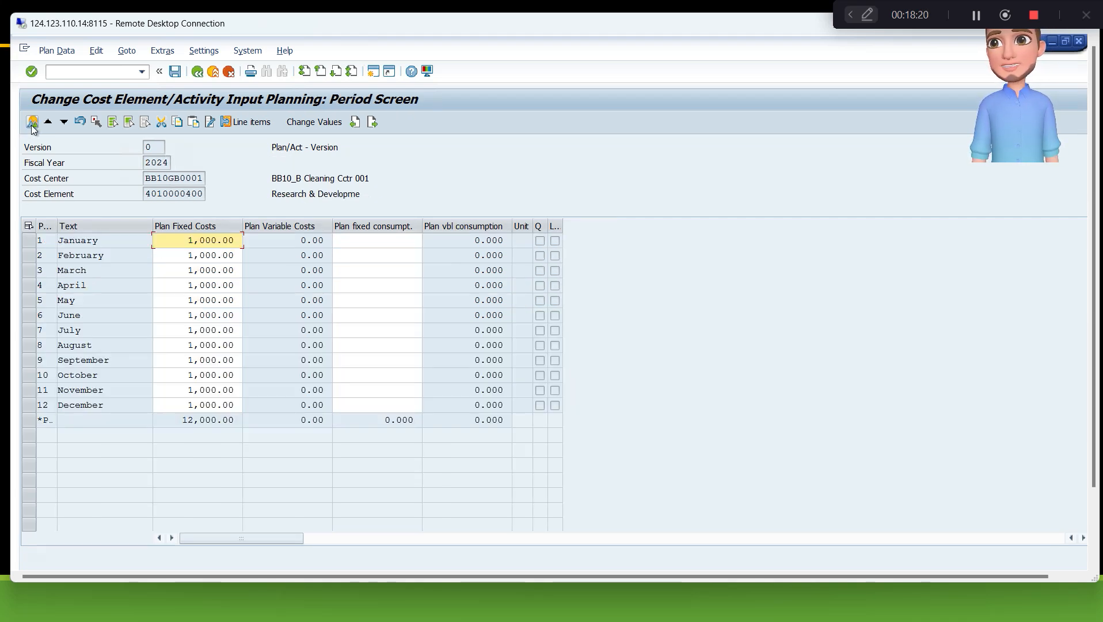
pyautogui.click(197, 71)
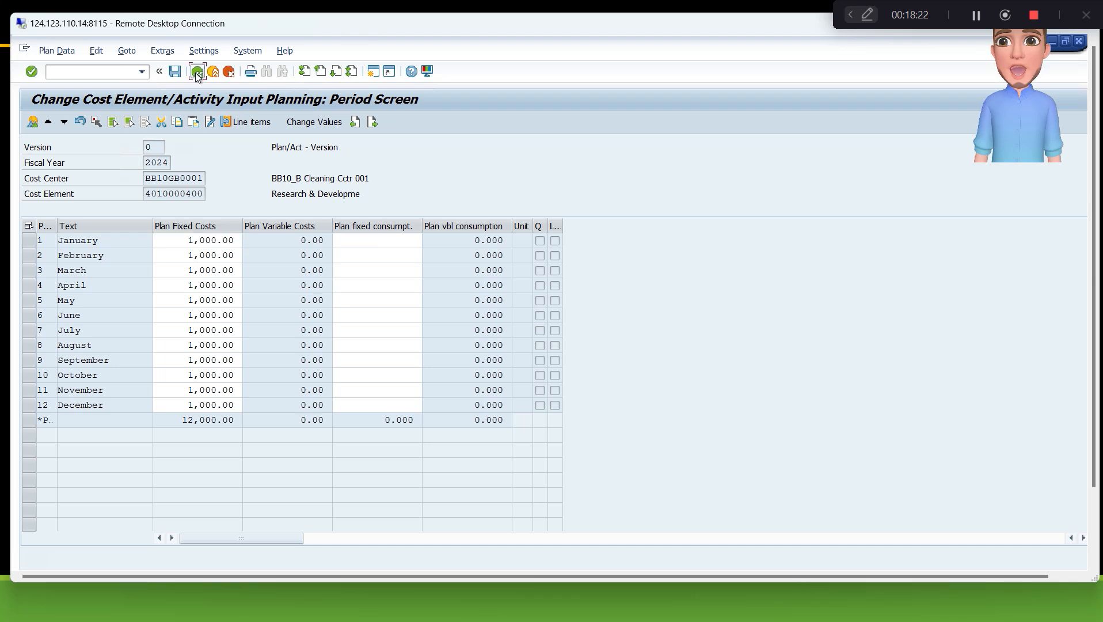
# - Go to cost center BB10GB0002 and paste plan fixed costs of 12,000, 6,000 and 3,000 for its three cost elements
pyautogui.click(64, 123)
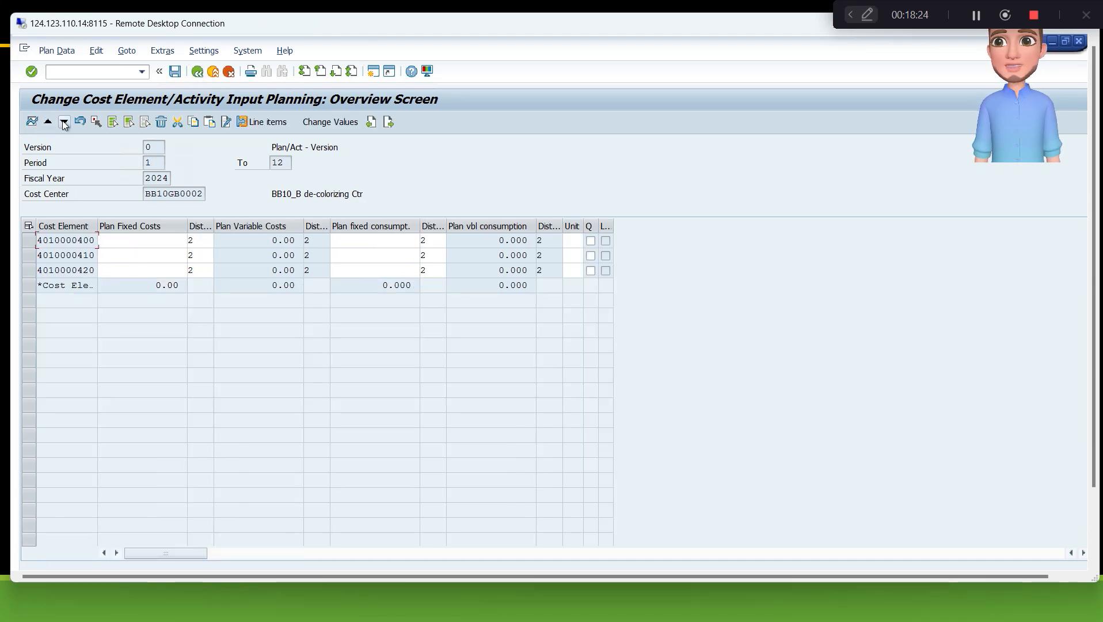
pyautogui.click(132, 242)
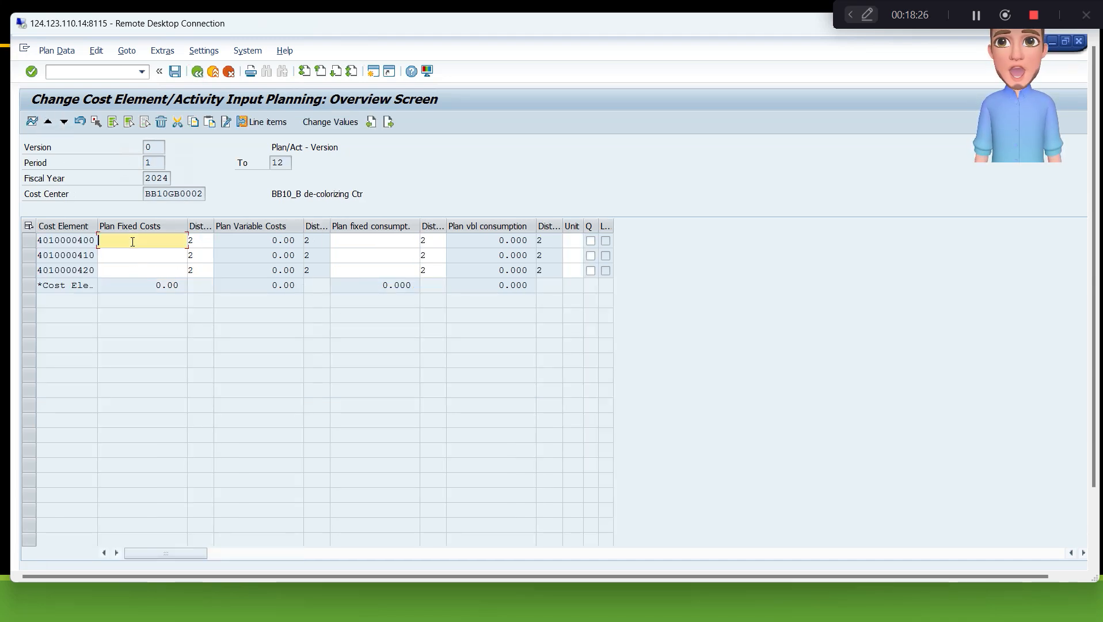
pyautogui.hotkey('ctrl', 'v')
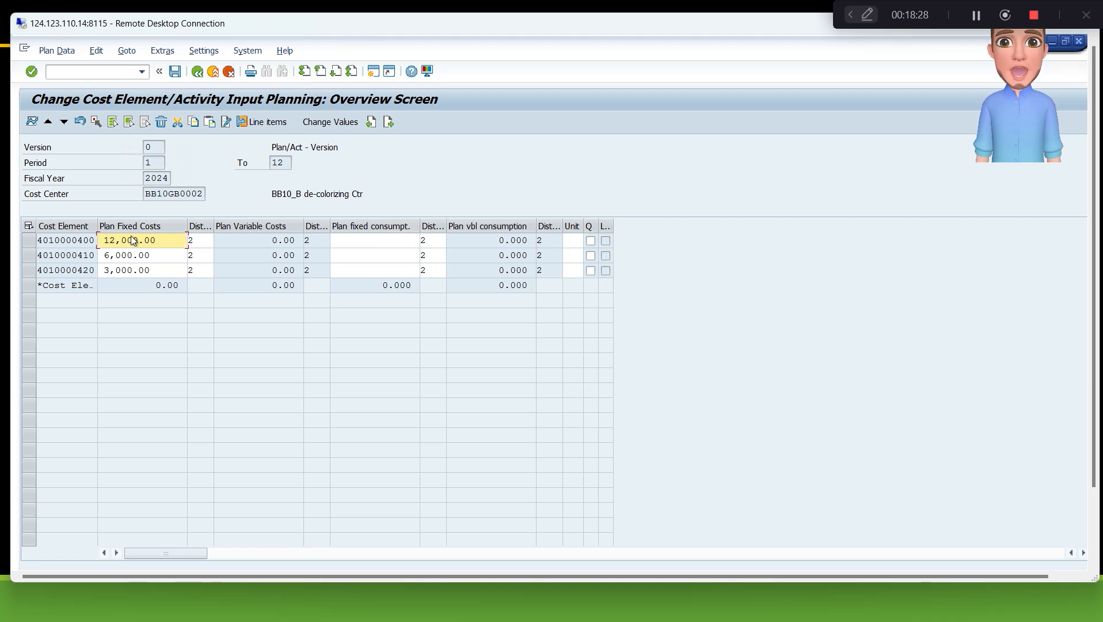
pyautogui.press('Return')
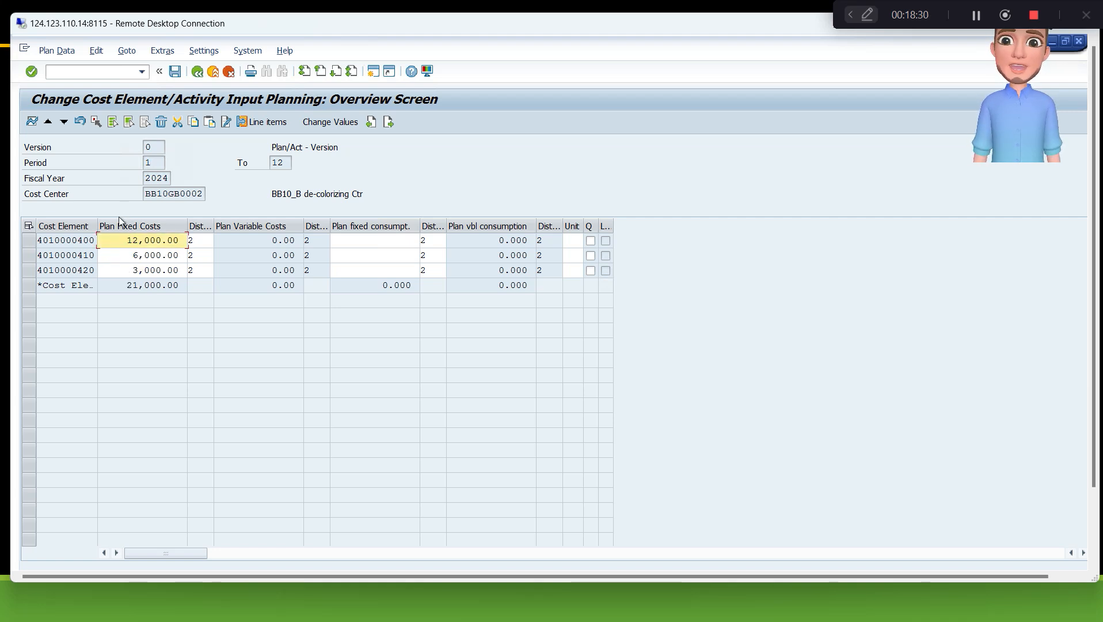
# - Paste plan fixed costs of 12,000, 6,000 and 3,000 for cost center BB10GB0003, and post the plan data
pyautogui.click(64, 122)
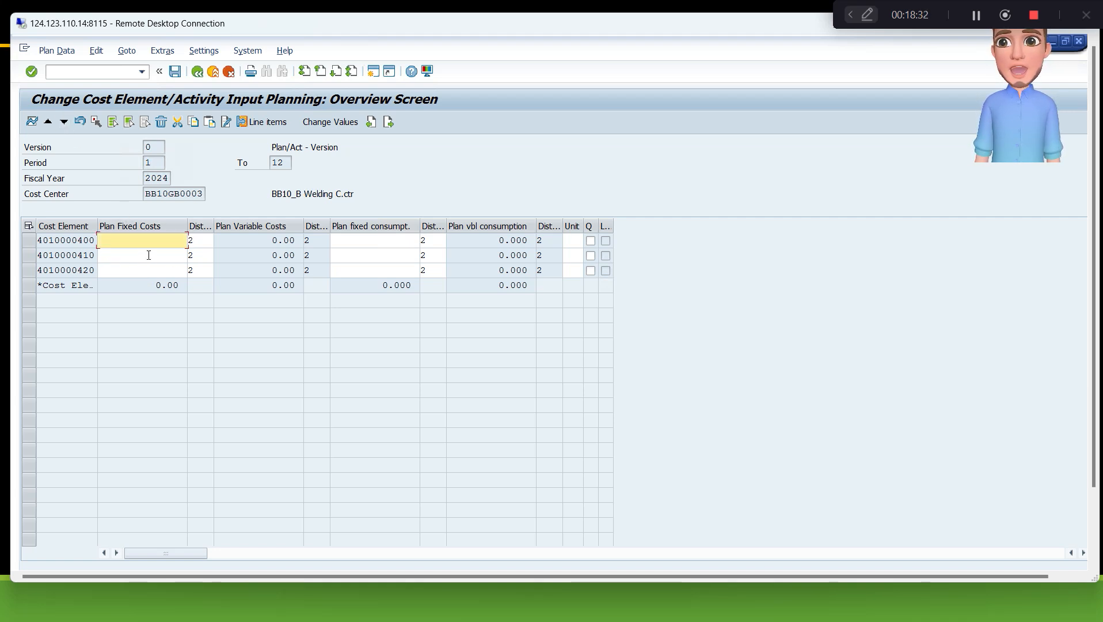
pyautogui.hotkey('ctrl', 'v')
pyautogui.press('Return')
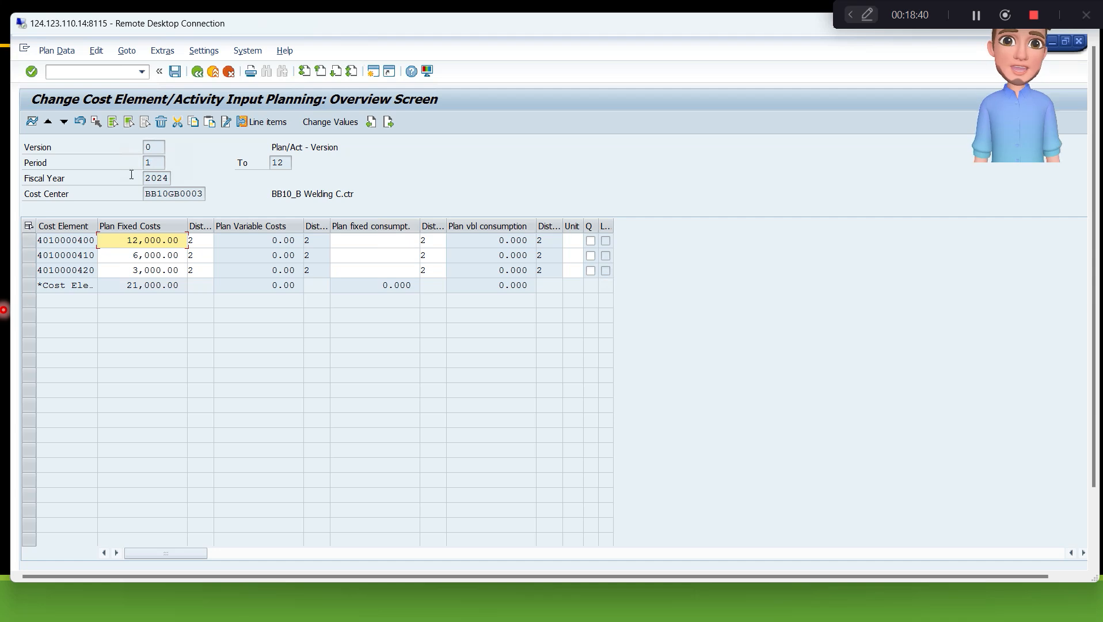
pyautogui.click(175, 71)
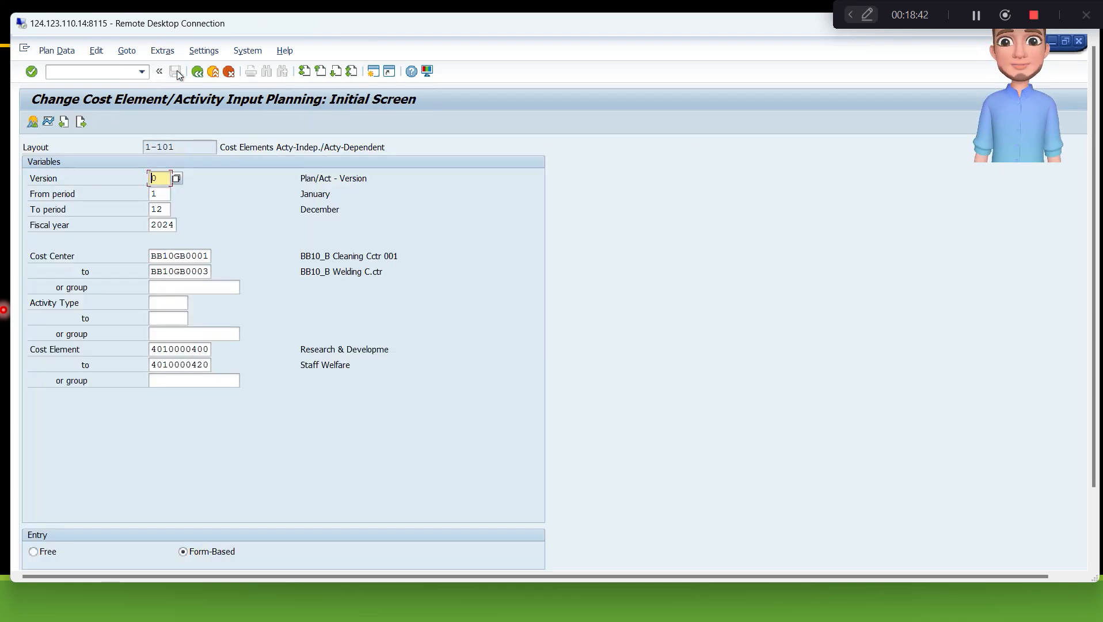
# - Start transaction KAH2 to change a cost element group
pyautogui.click(93, 72)
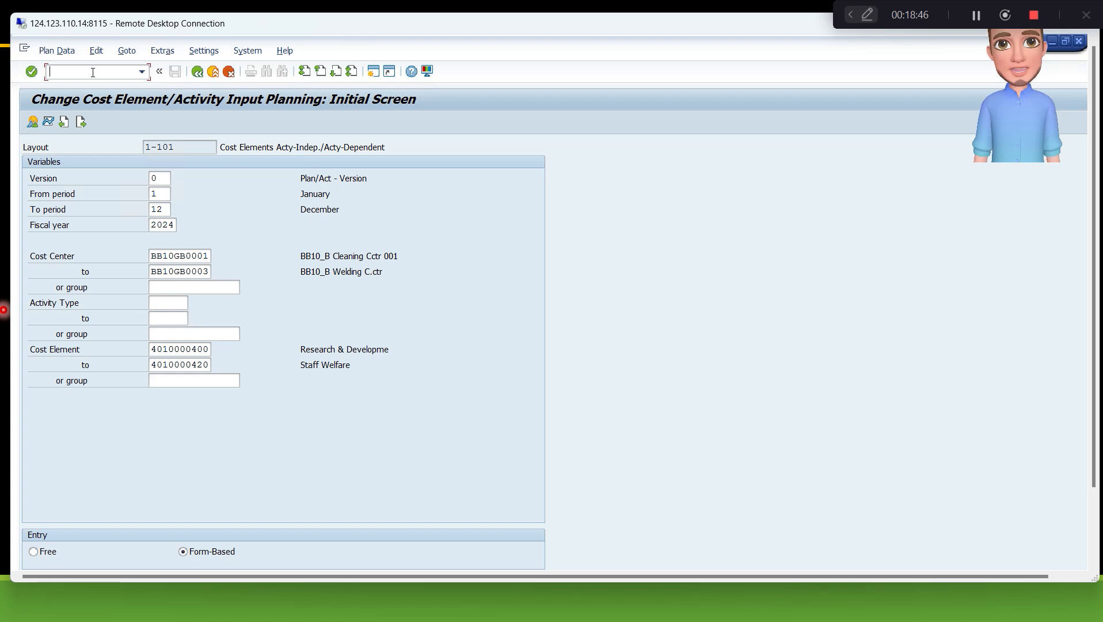
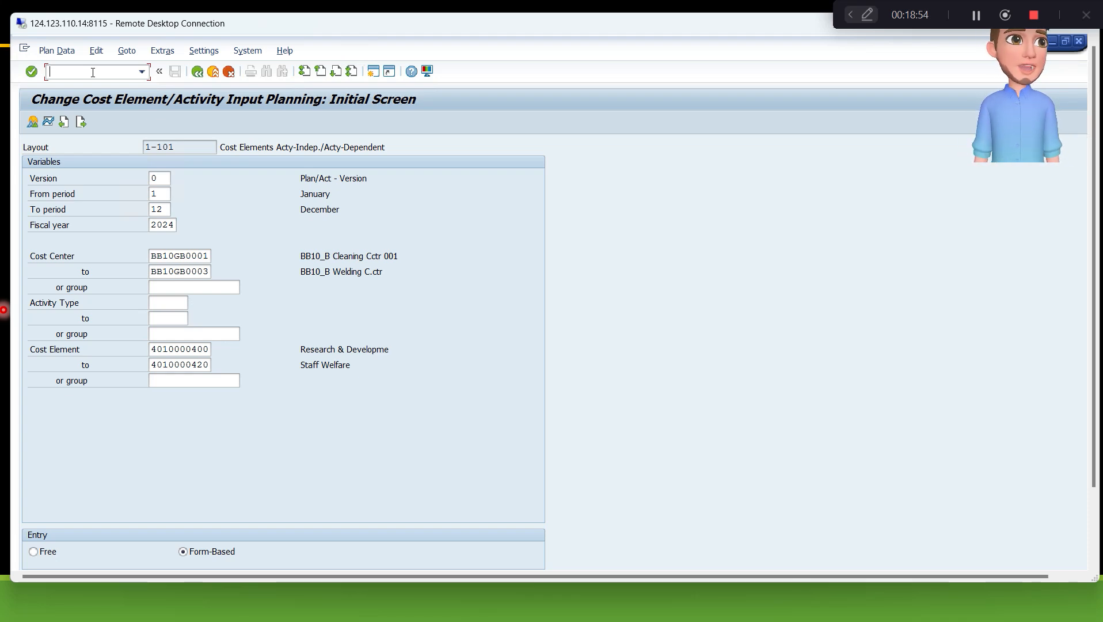
pyautogui.write('/nk')
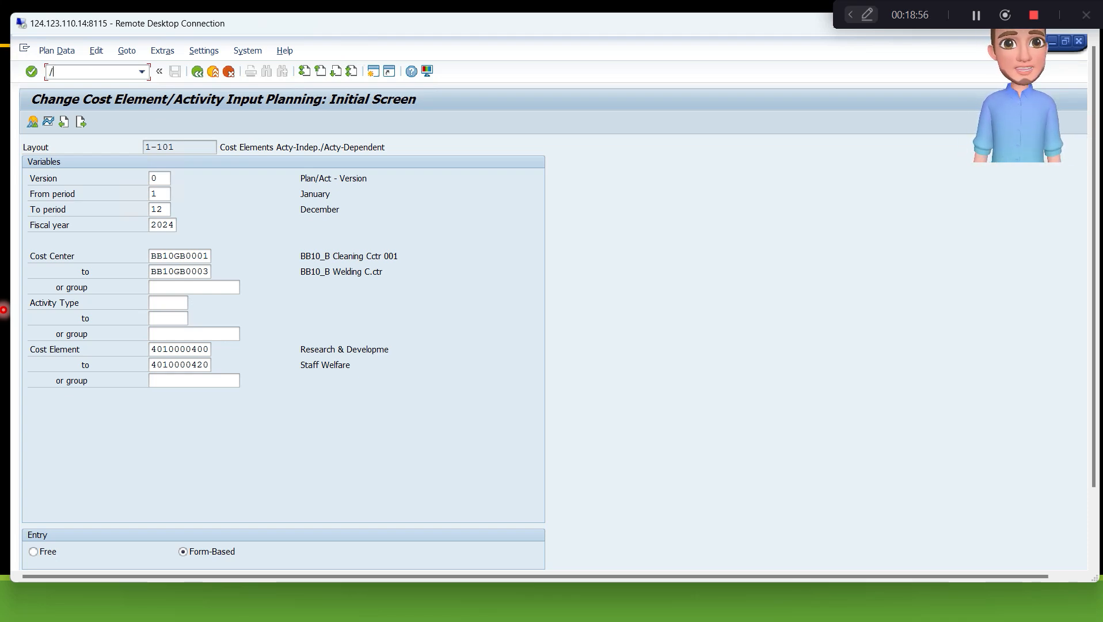
pyautogui.press('BackSpace')
pyautogui.press('BackSpace')
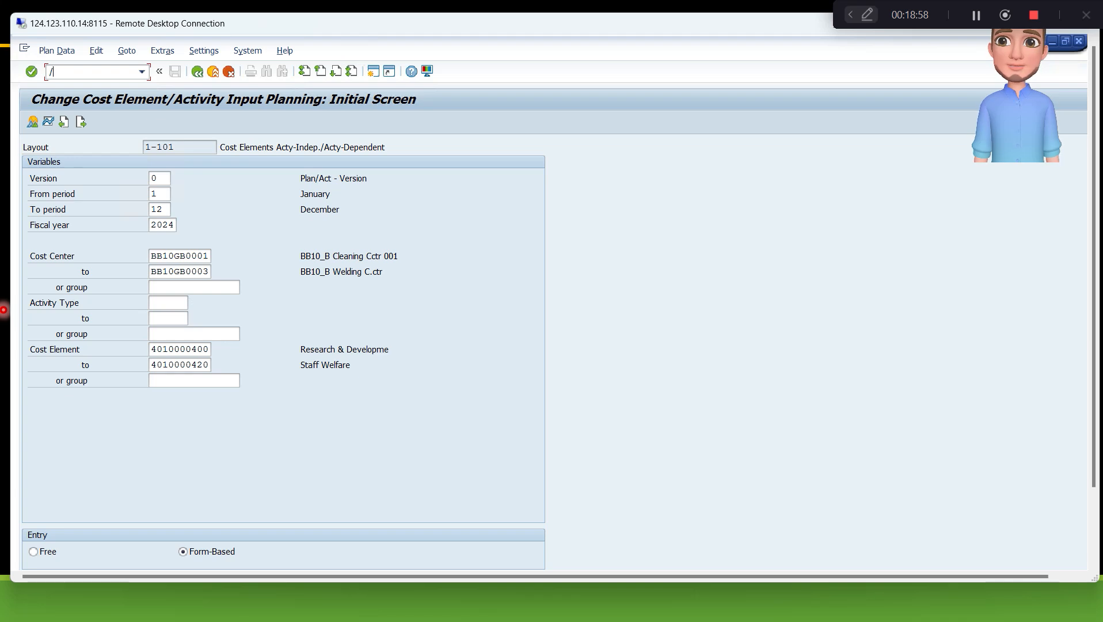
pyautogui.write('nkah')
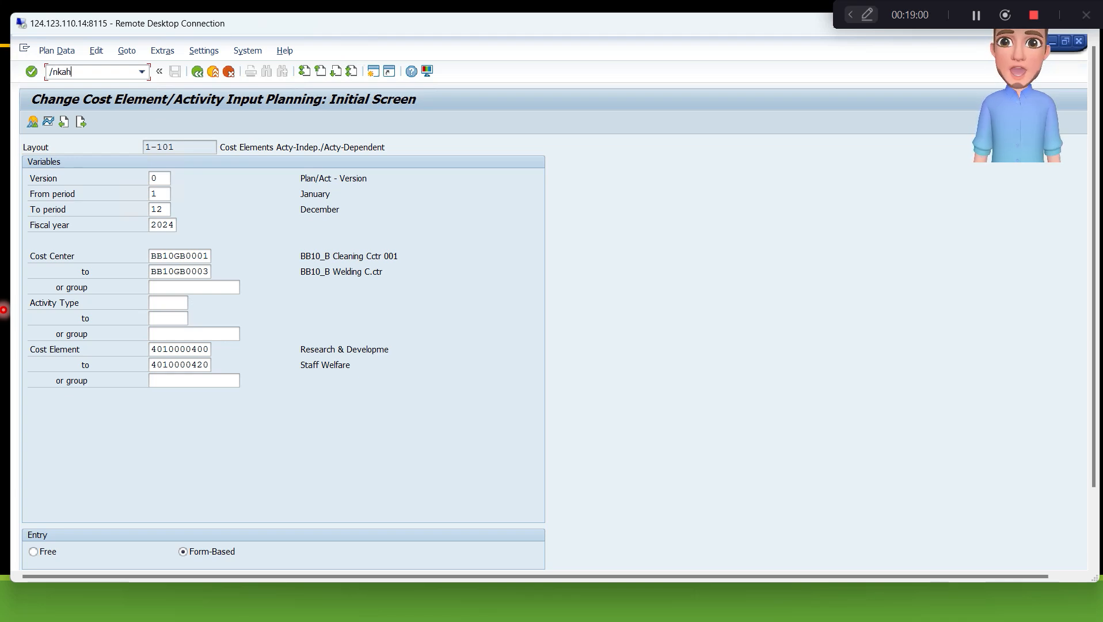
pyautogui.write('2')
pyautogui.press('Return')
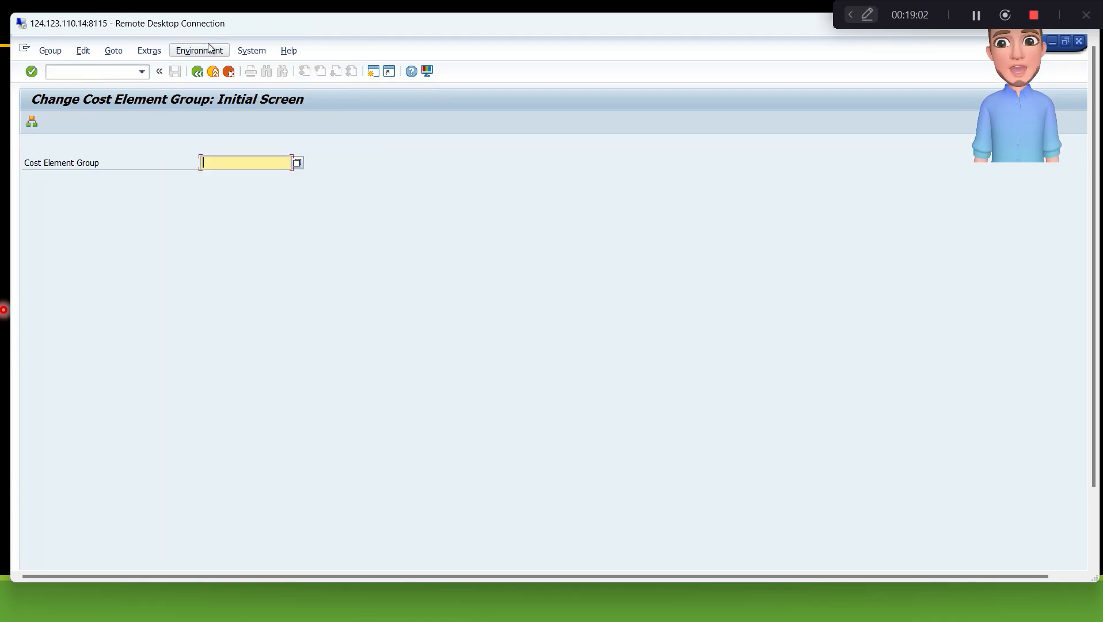
# - Open the controlling area setting and confirm B100
pyautogui.click(189, 55)
pyautogui.moveTo(148, 56)
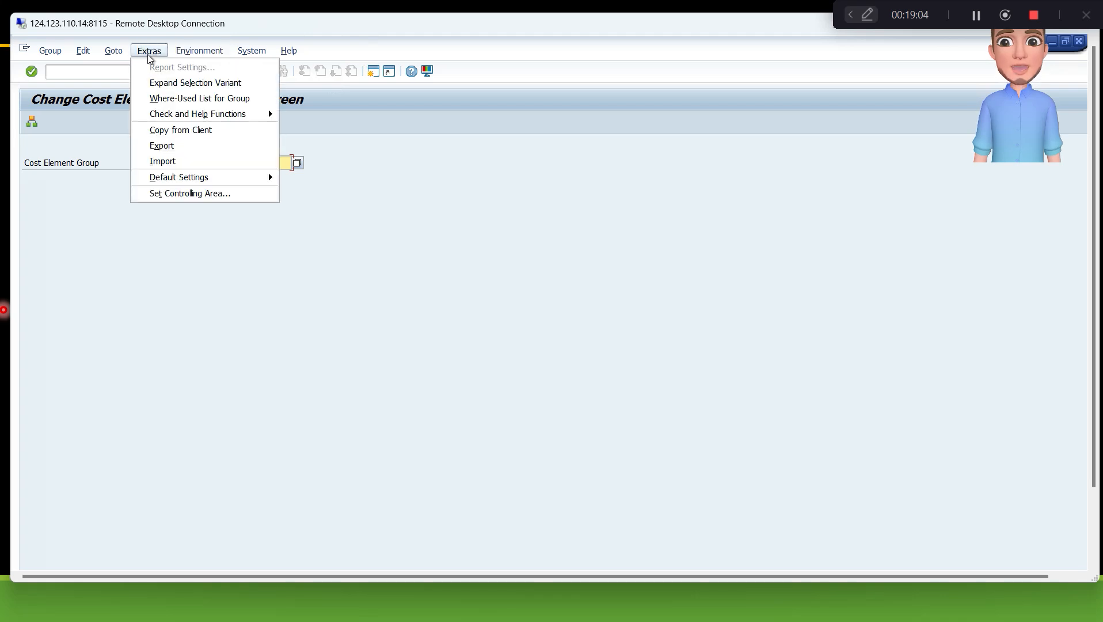
pyautogui.click(244, 197)
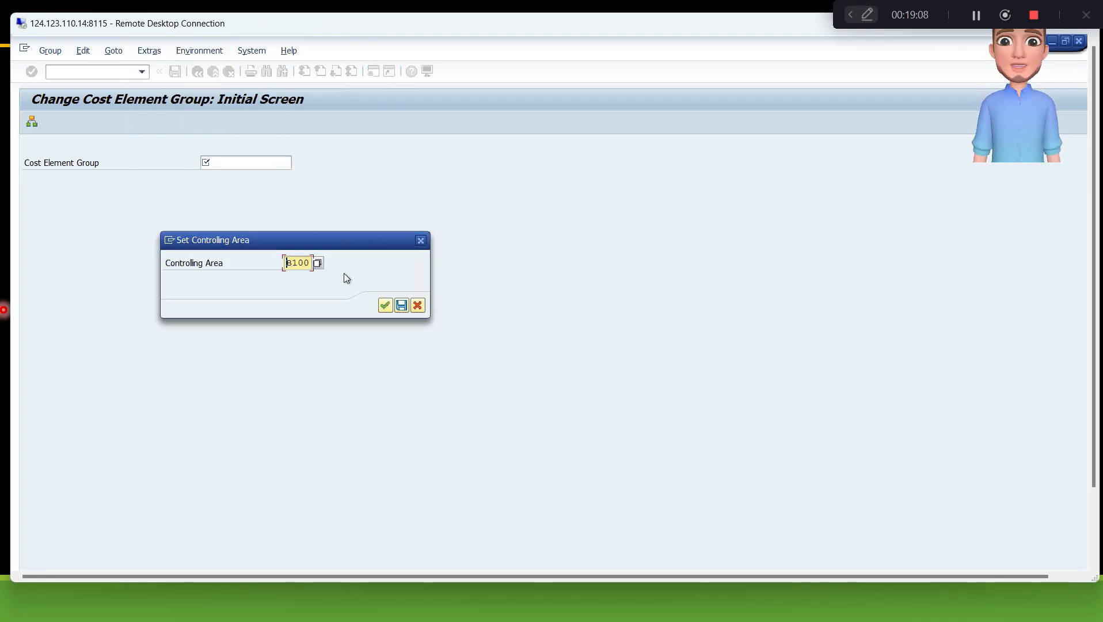
pyautogui.click(385, 305)
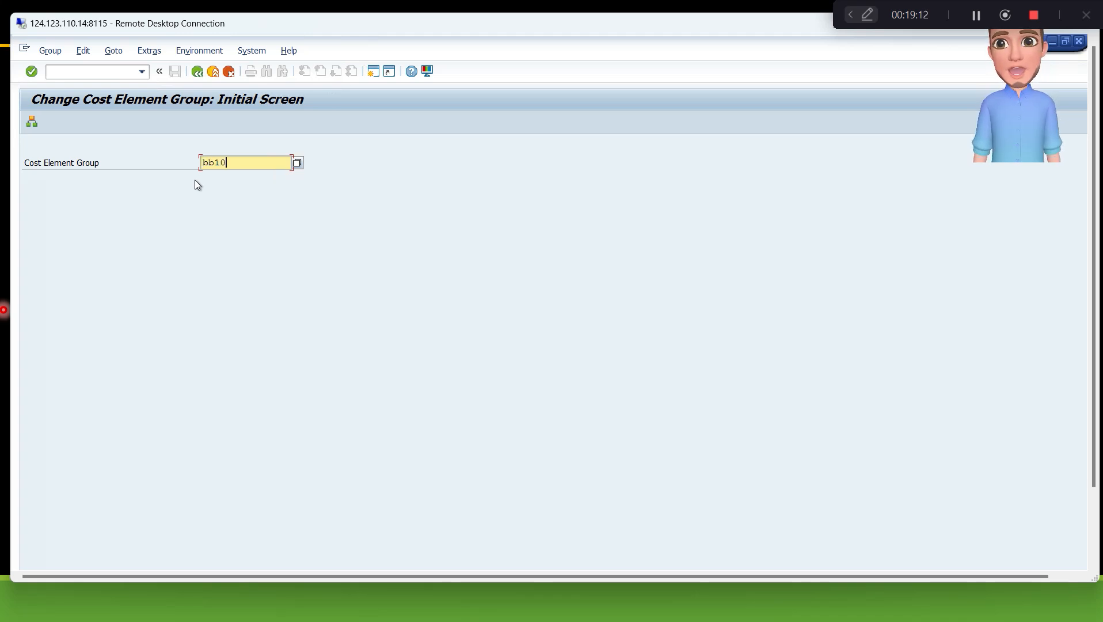
# - Try to open cost element group BB10_SS01 for changing, and decline creating it
pyautogui.write('bb10_ss01')
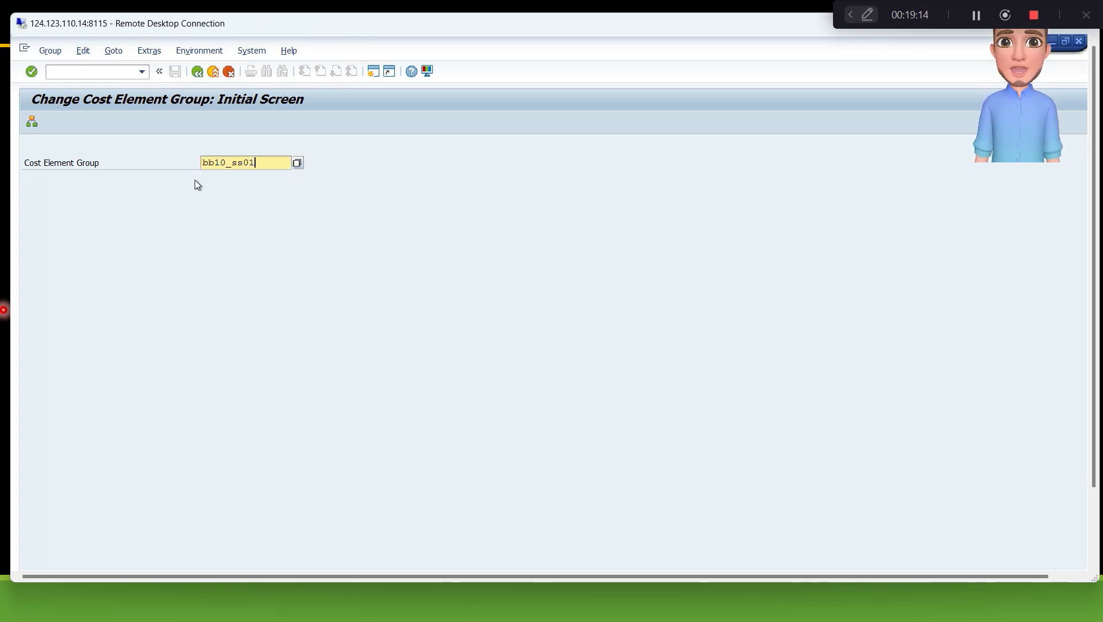
pyautogui.press('Return')
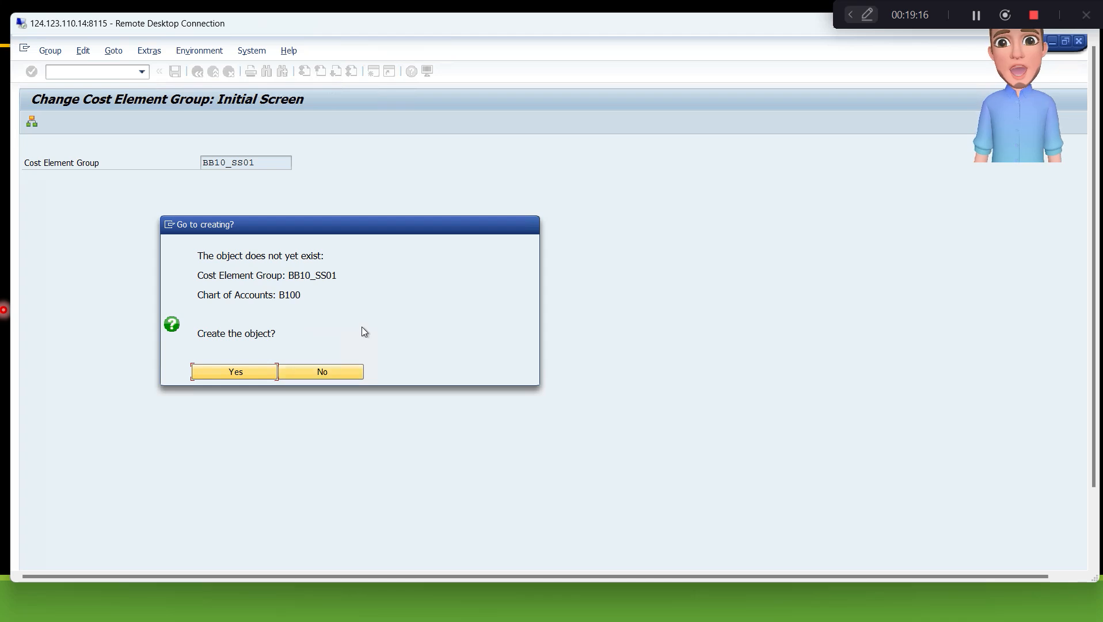
pyautogui.click(313, 371)
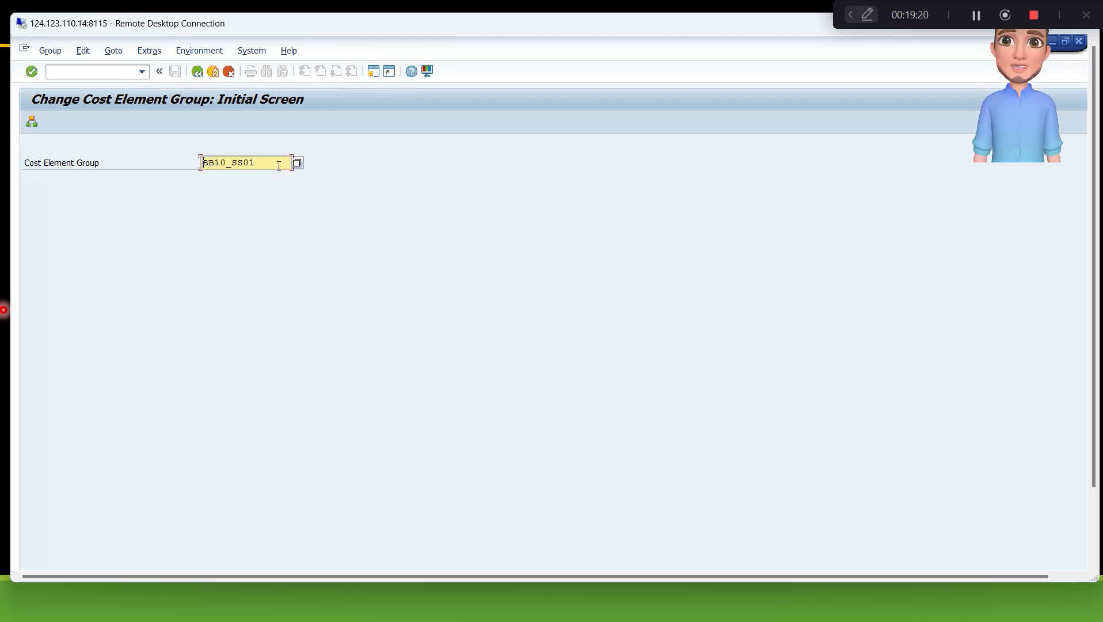
pyautogui.moveTo(274, 163); pyautogui.dragTo(201, 166)
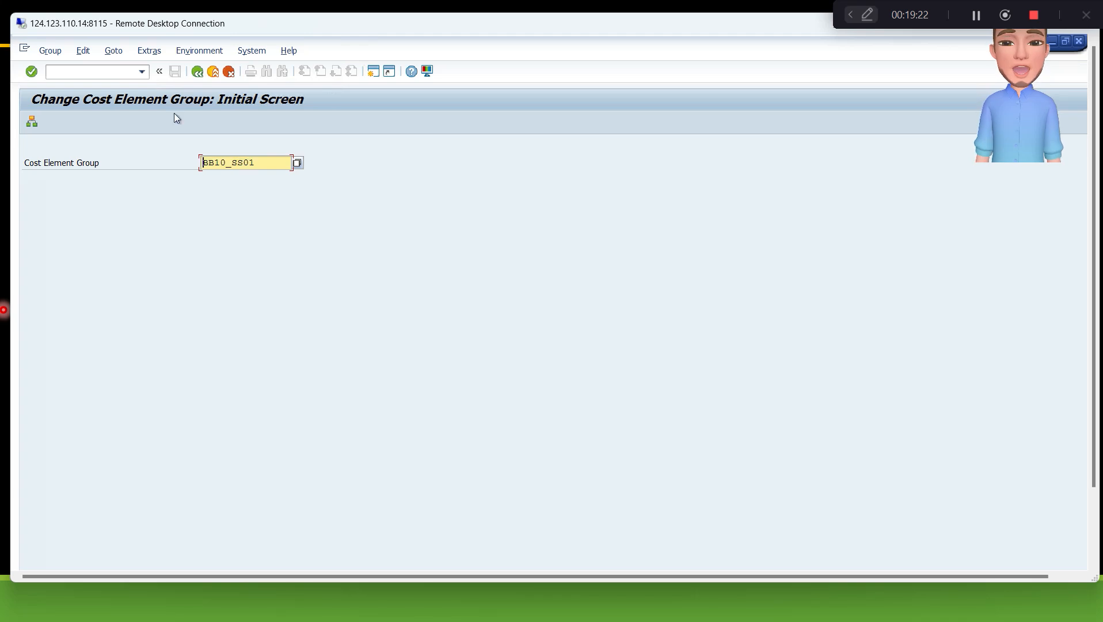
# - Start transaction KAH1 to create a cost element group
pyautogui.click(111, 73)
pyautogui.write('/')
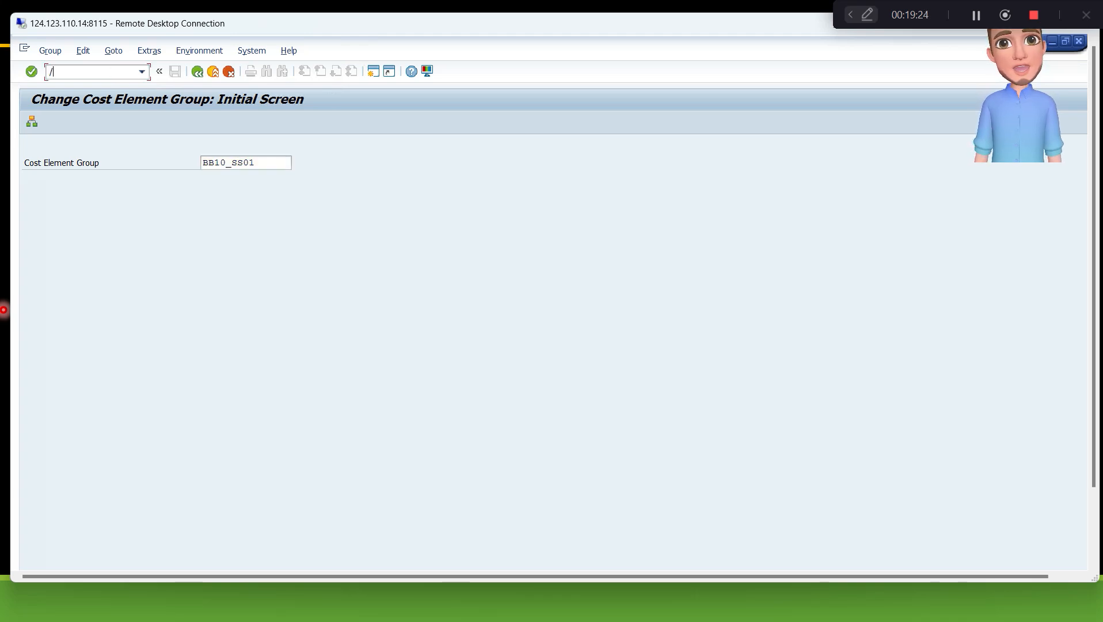
pyautogui.write('nkah1')
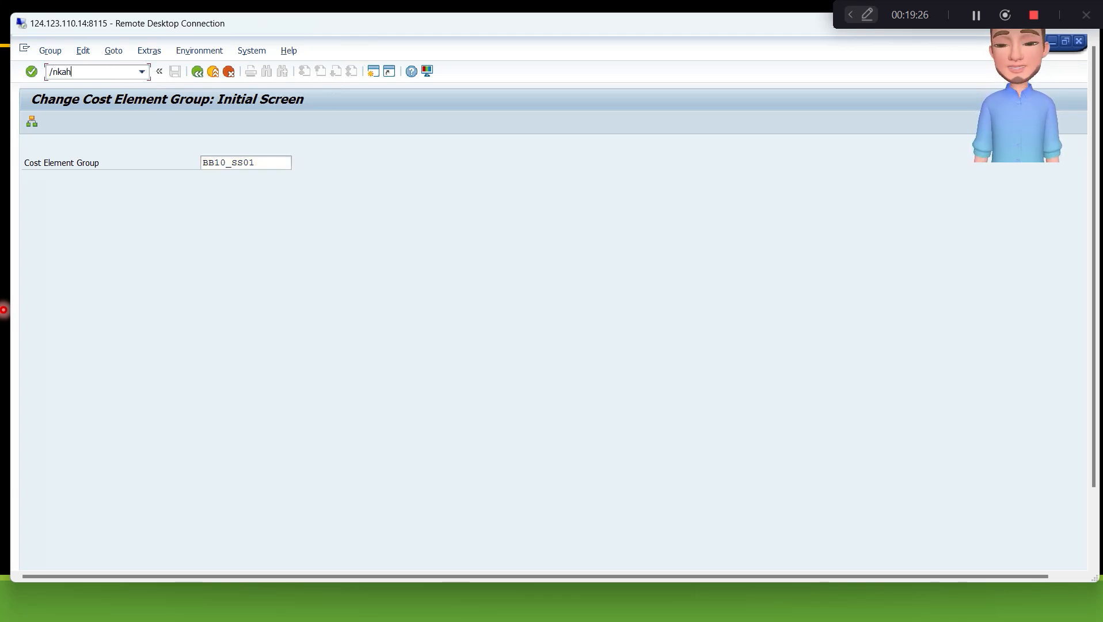
pyautogui.press('Return')
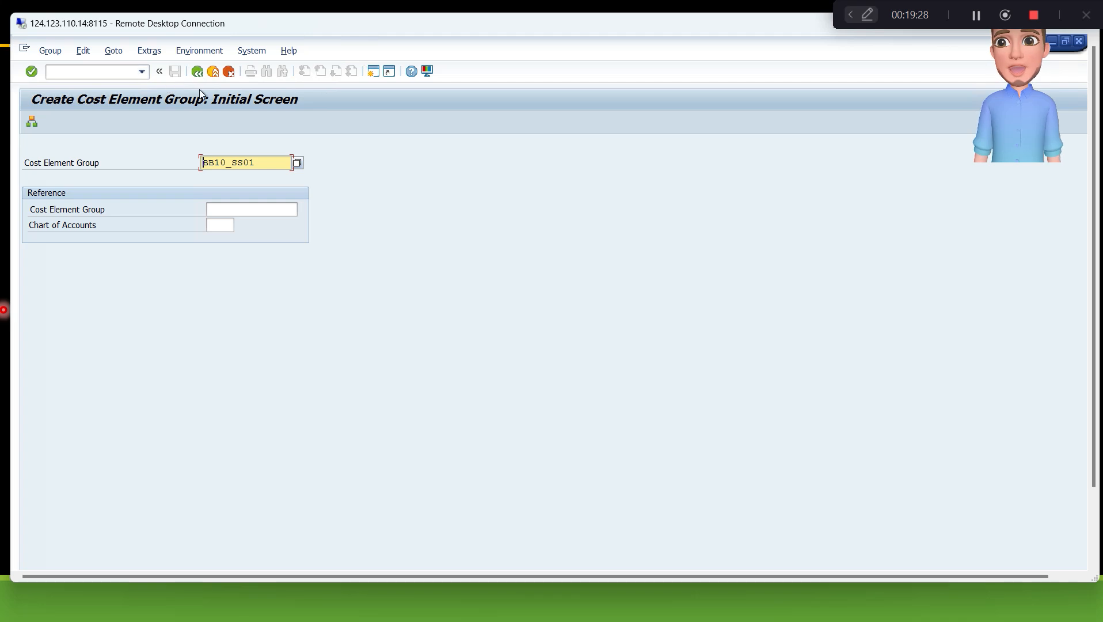
# - Check the controlling area setting and close it without changes
pyautogui.click(159, 51)
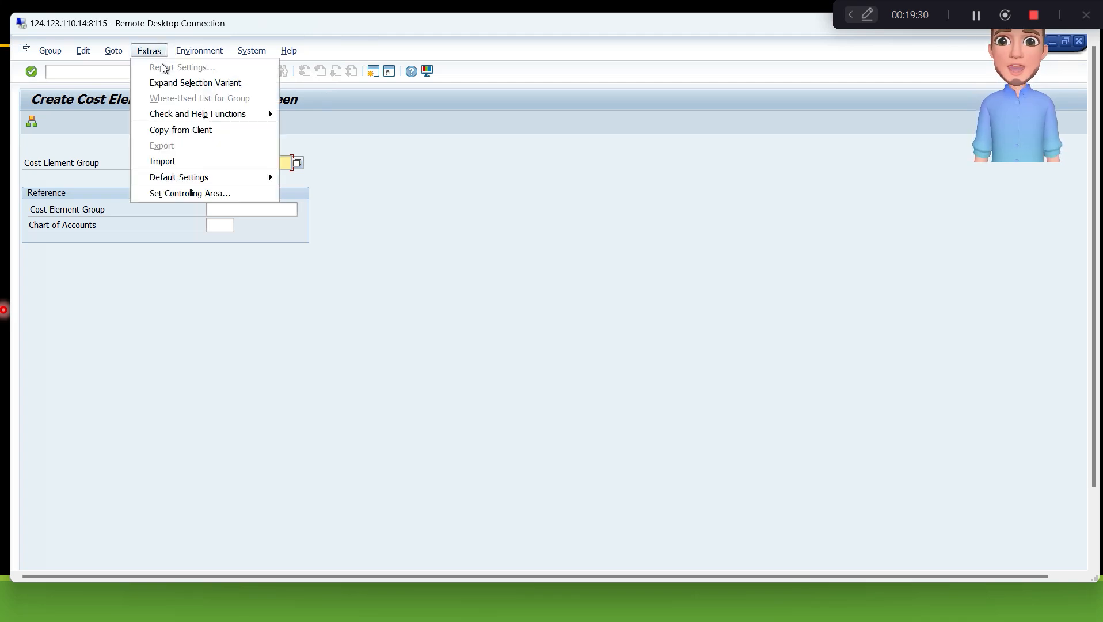
pyautogui.click(231, 194)
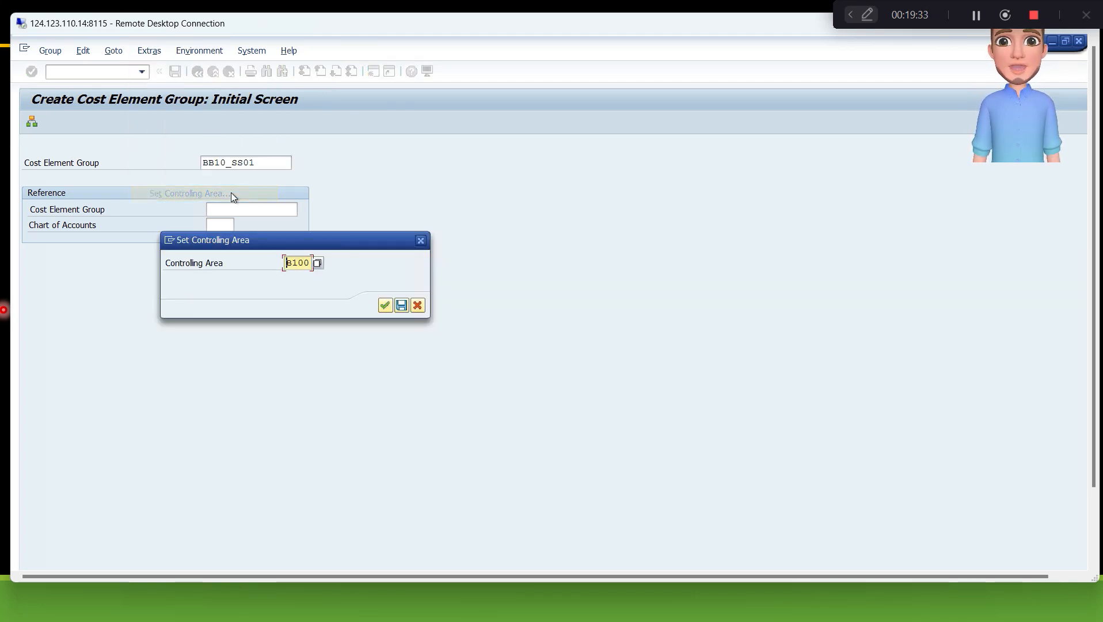
pyautogui.click(420, 241)
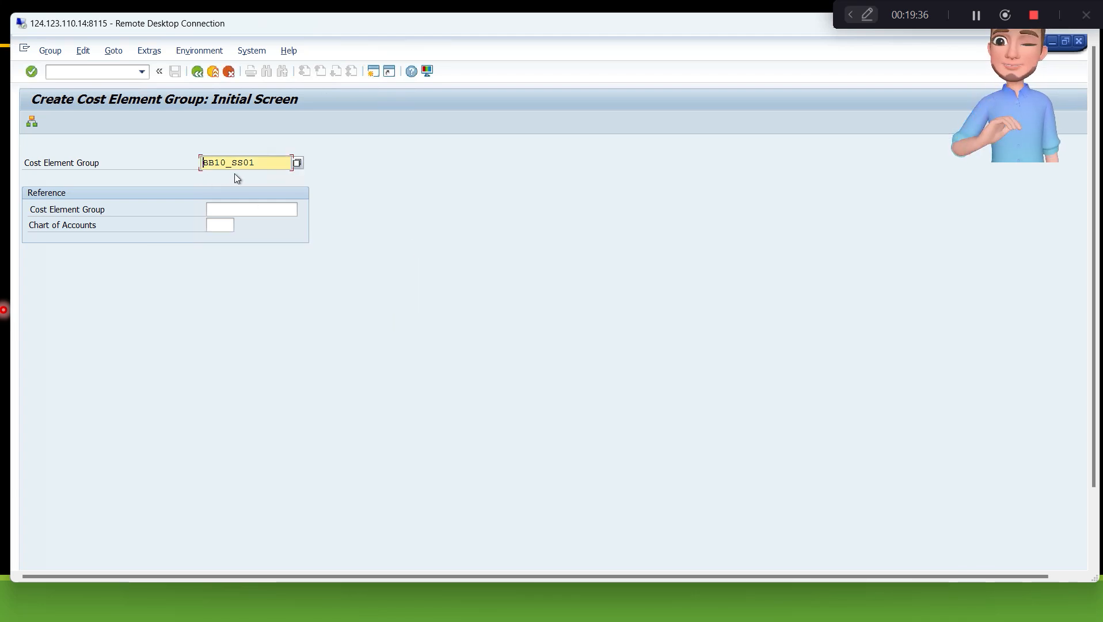
pyautogui.press('Return')
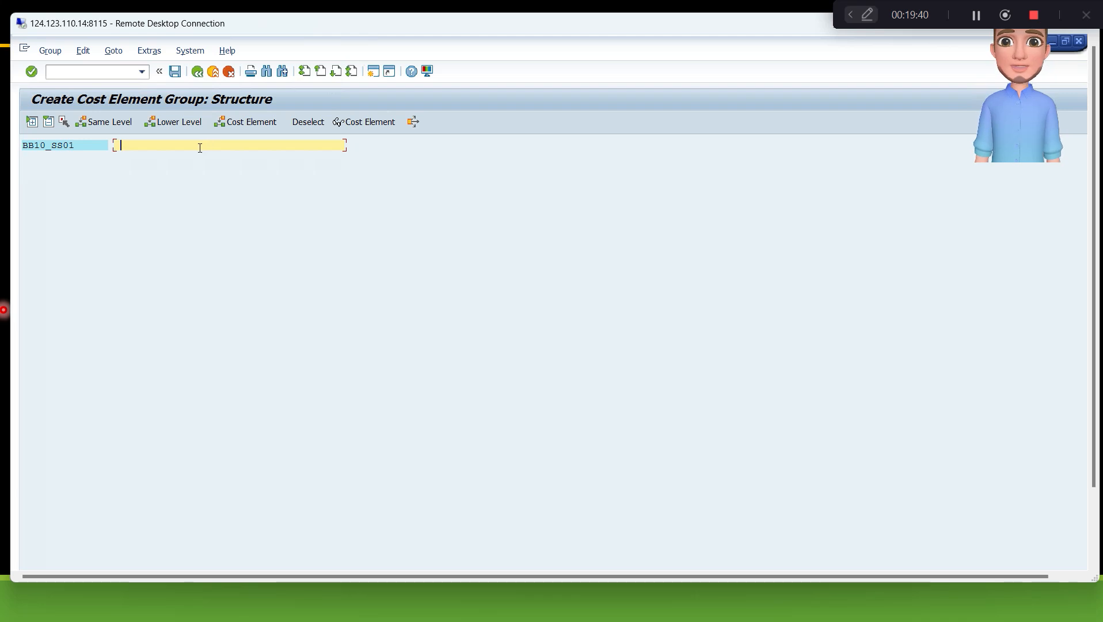
pyautogui.write('b')
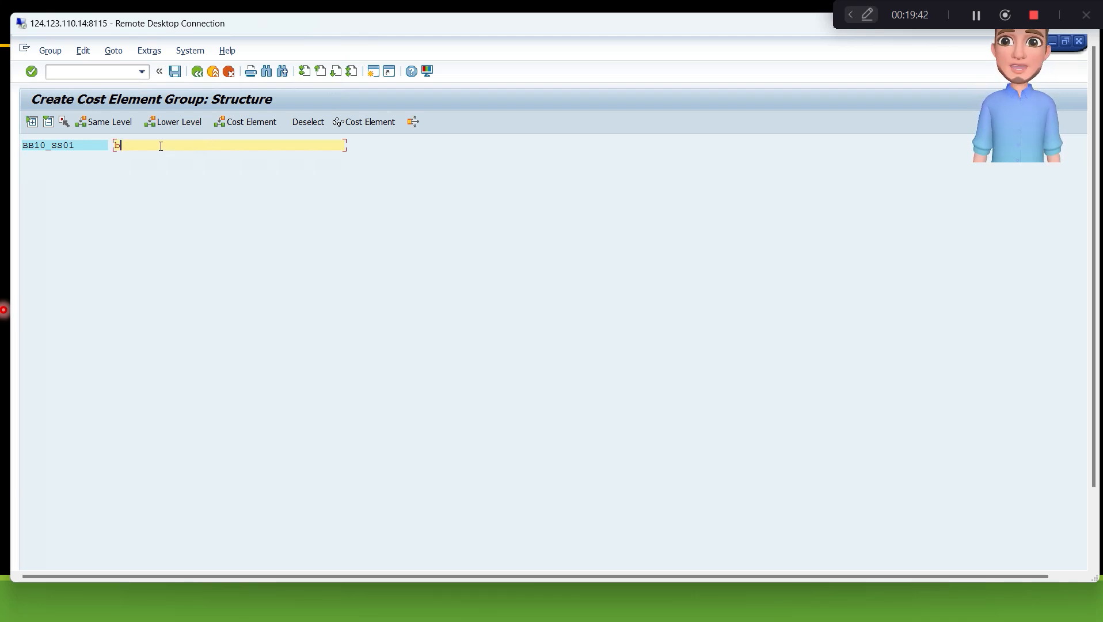
pyautogui.press('BackSpace')
pyautogui.press('capslock')
pyautogui.write('BB10 C')
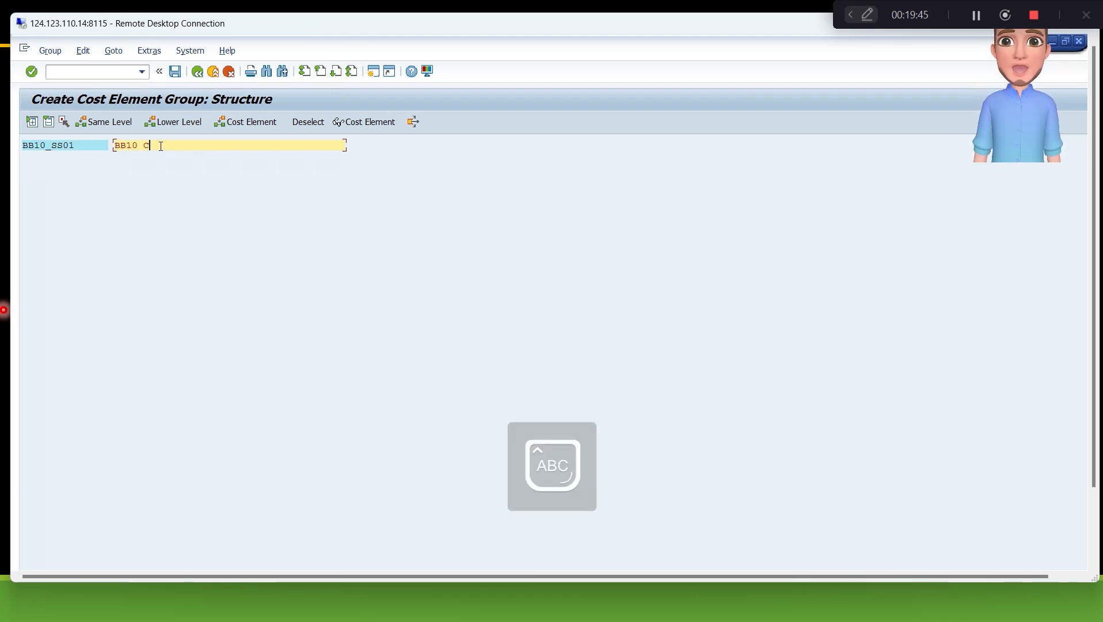
pyautogui.press('capslock')
pyautogui.write('ost')
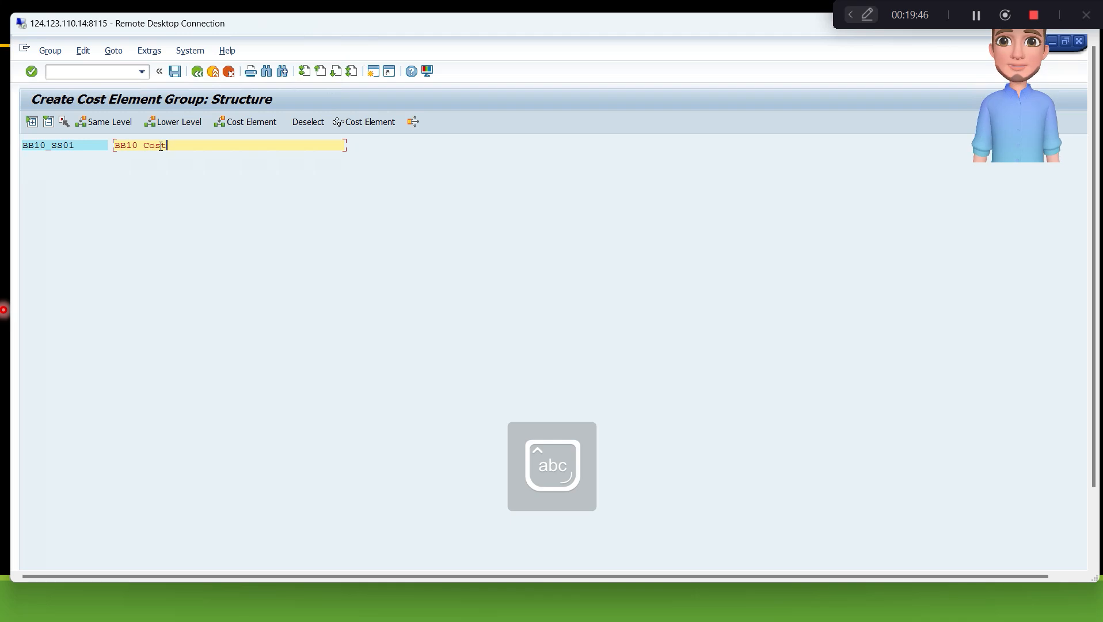
pyautogui.write(' elements')
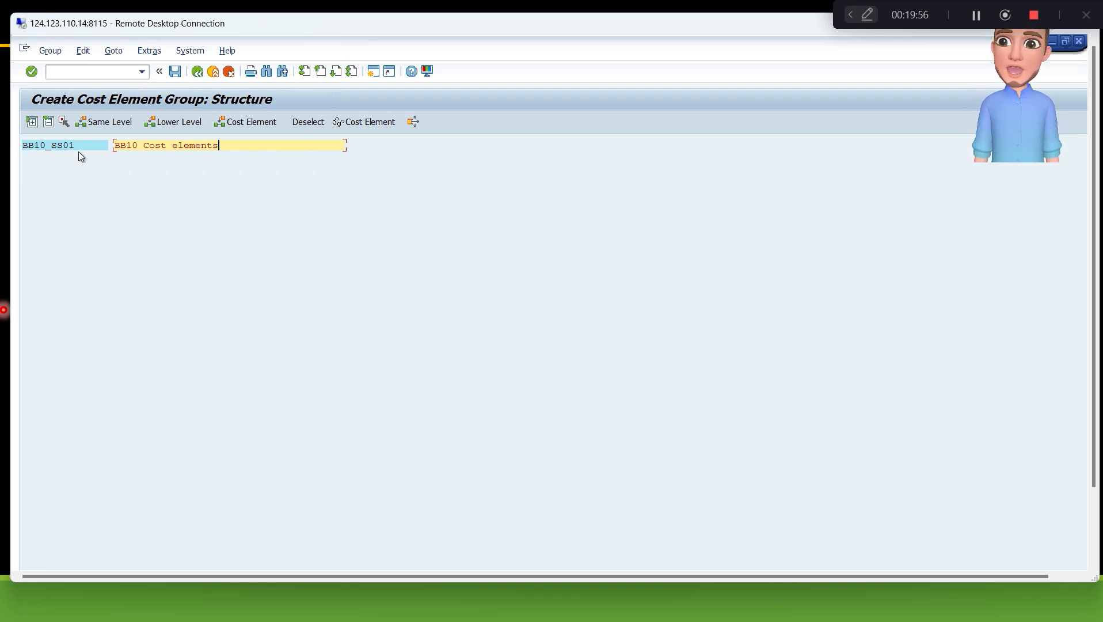
# - Restart transaction KAH1 and begin creating cost element group B100_SS01
pyautogui.click(143, 73)
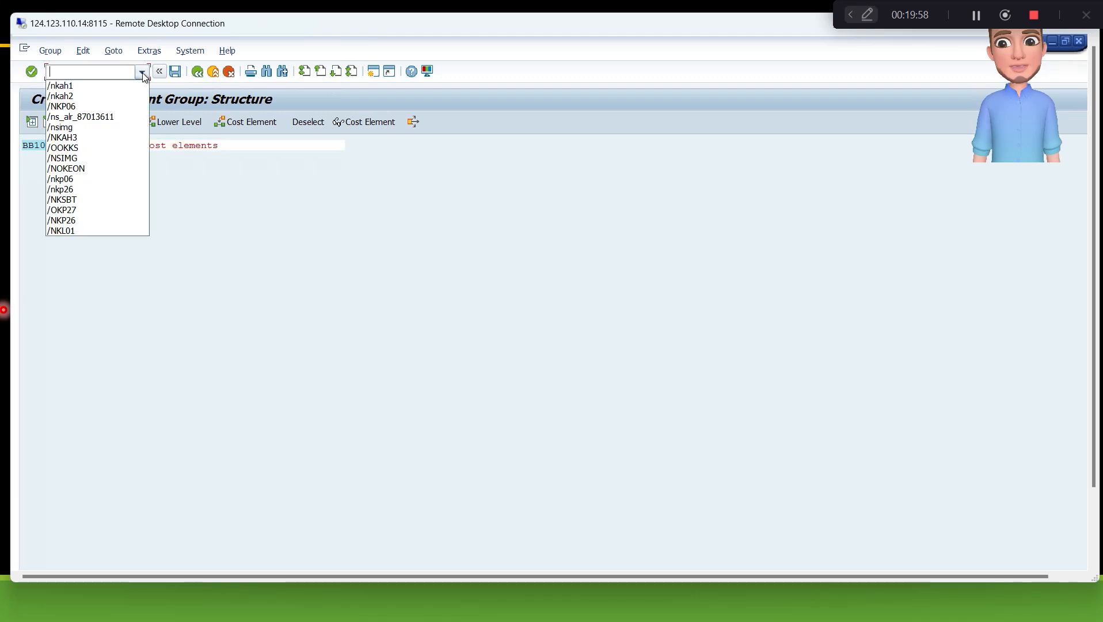
pyautogui.click(107, 87)
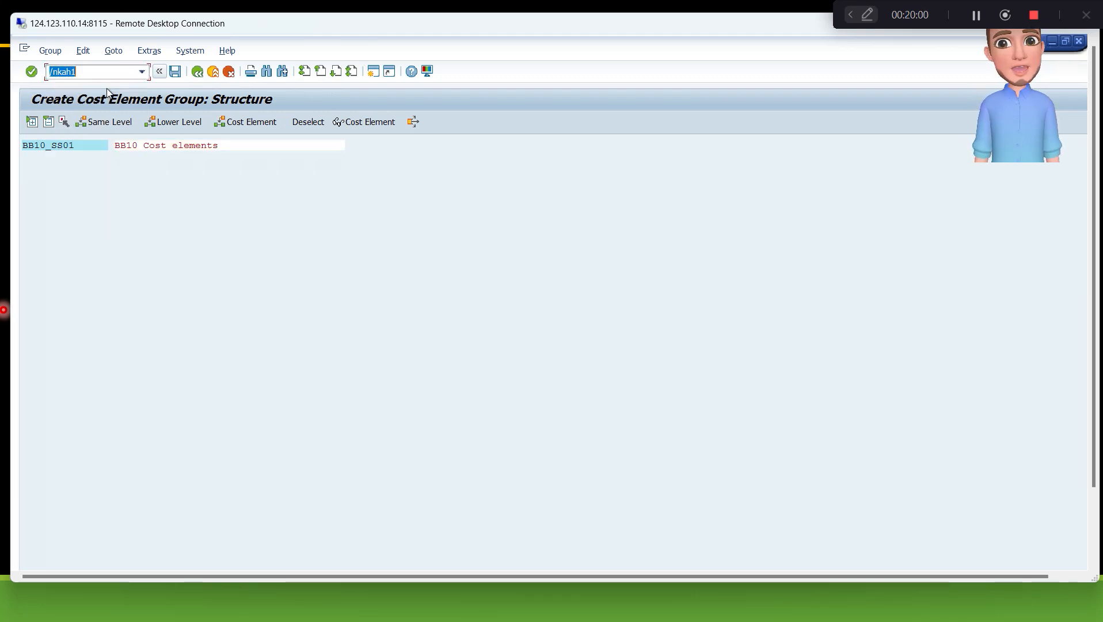
pyautogui.press('Return')
pyautogui.press('Right')
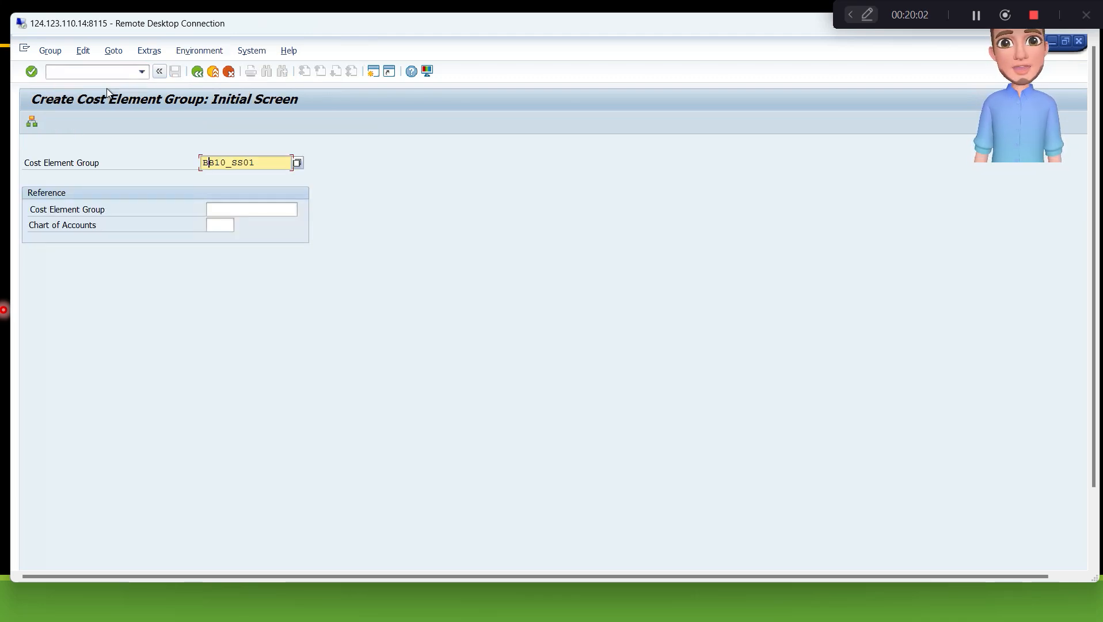
pyautogui.write('10')
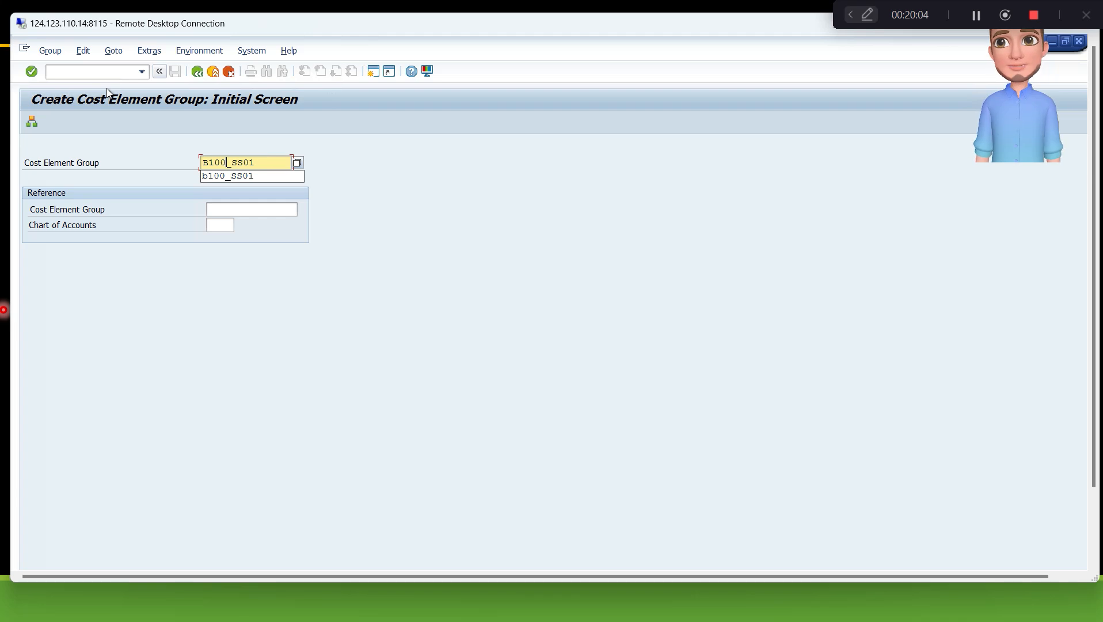
pyautogui.press('Return')
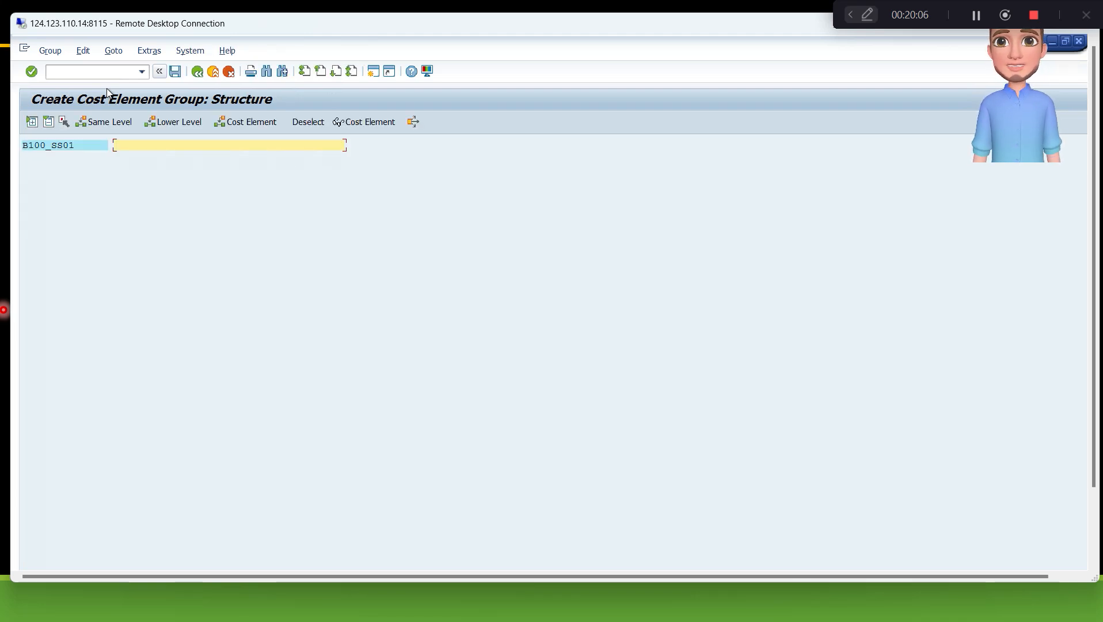
# - Enter "b100 splitting structure elments" as the description of cost element group B100_SS01
pyautogui.write('b100 ')
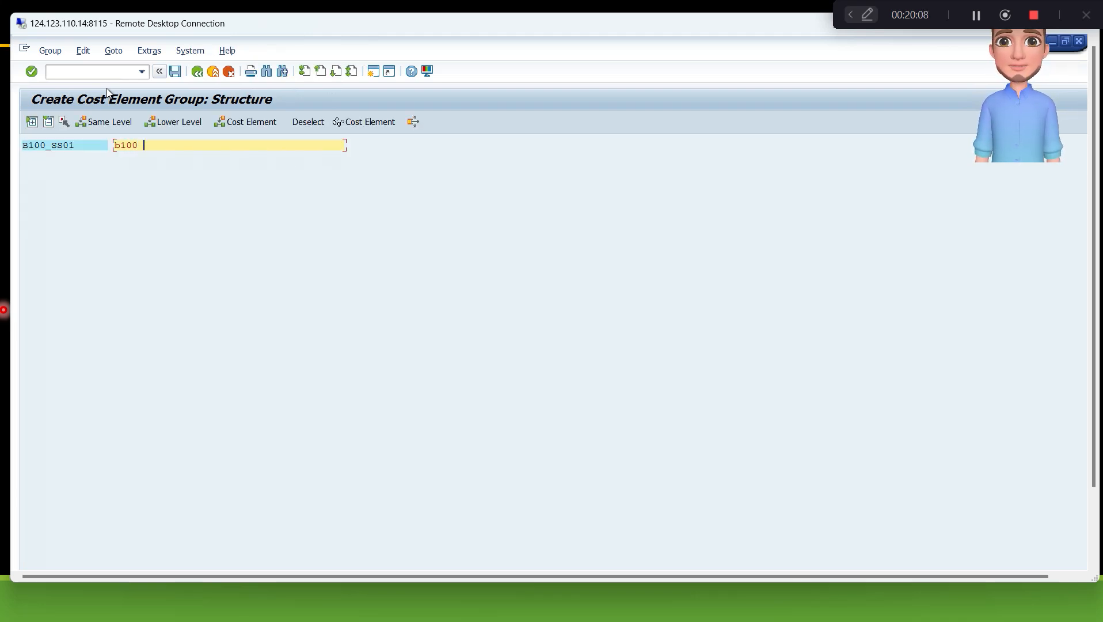
pyautogui.write('splittin')
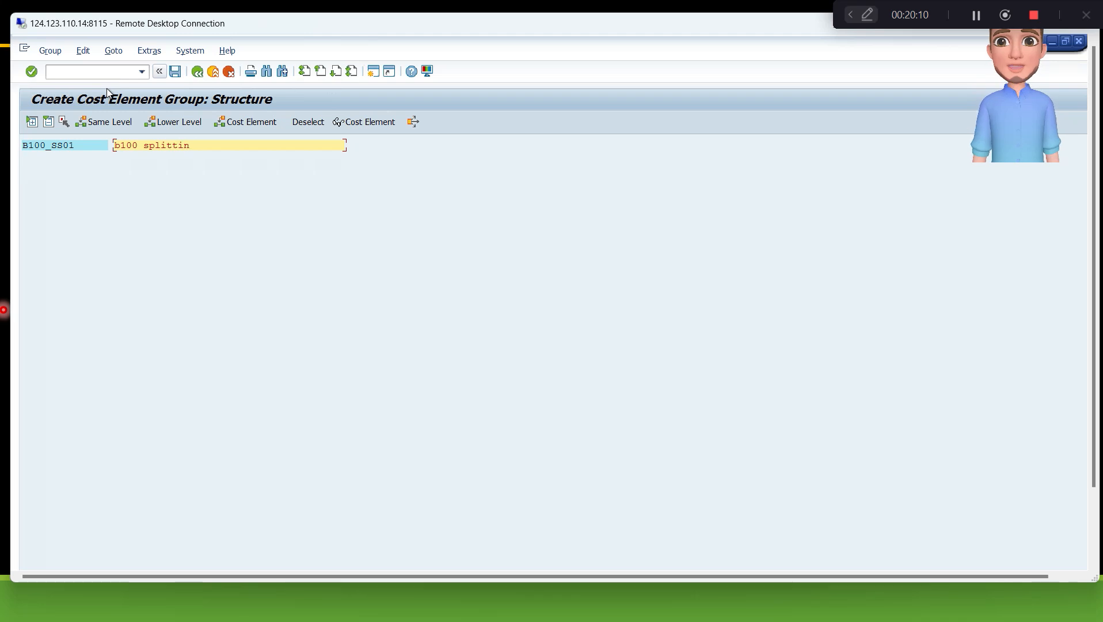
pyautogui.write('g str')
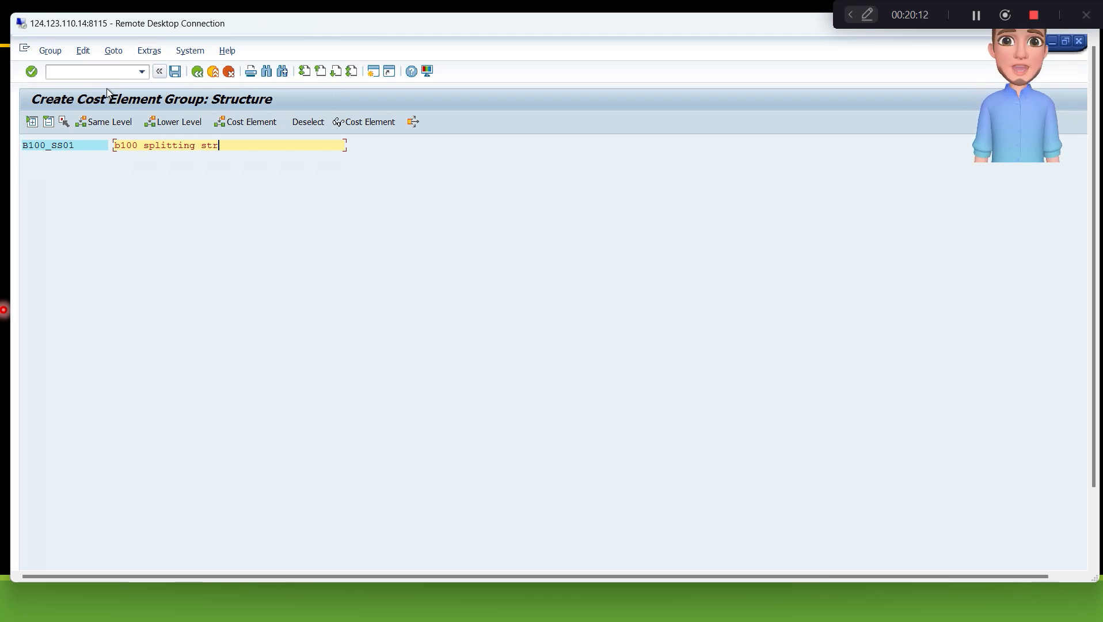
pyautogui.write('ucture elments')
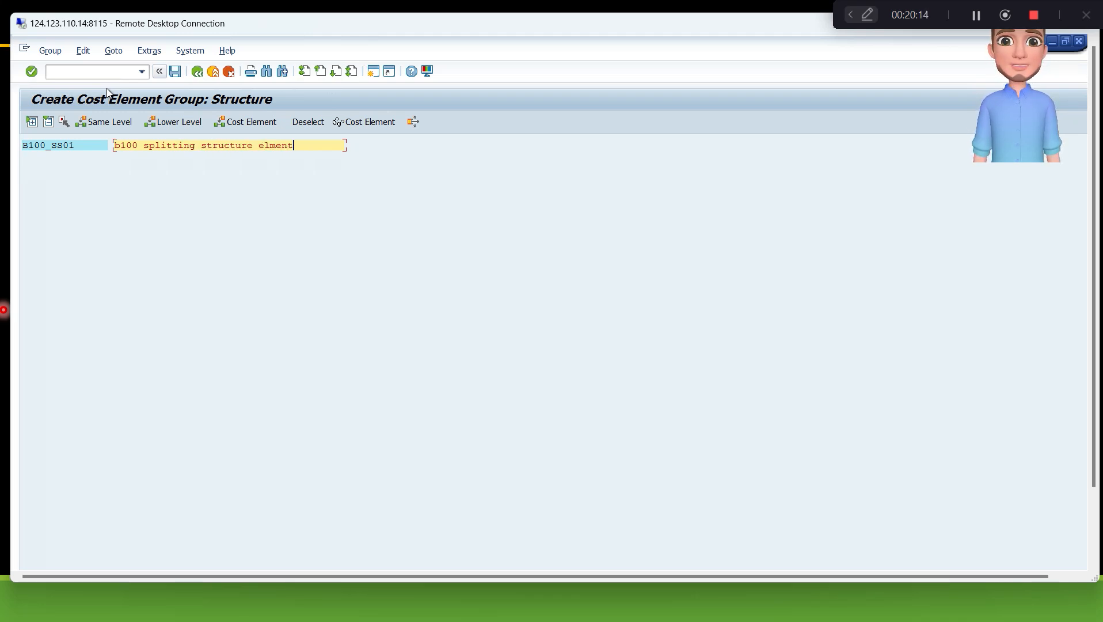
pyautogui.click(249, 121)
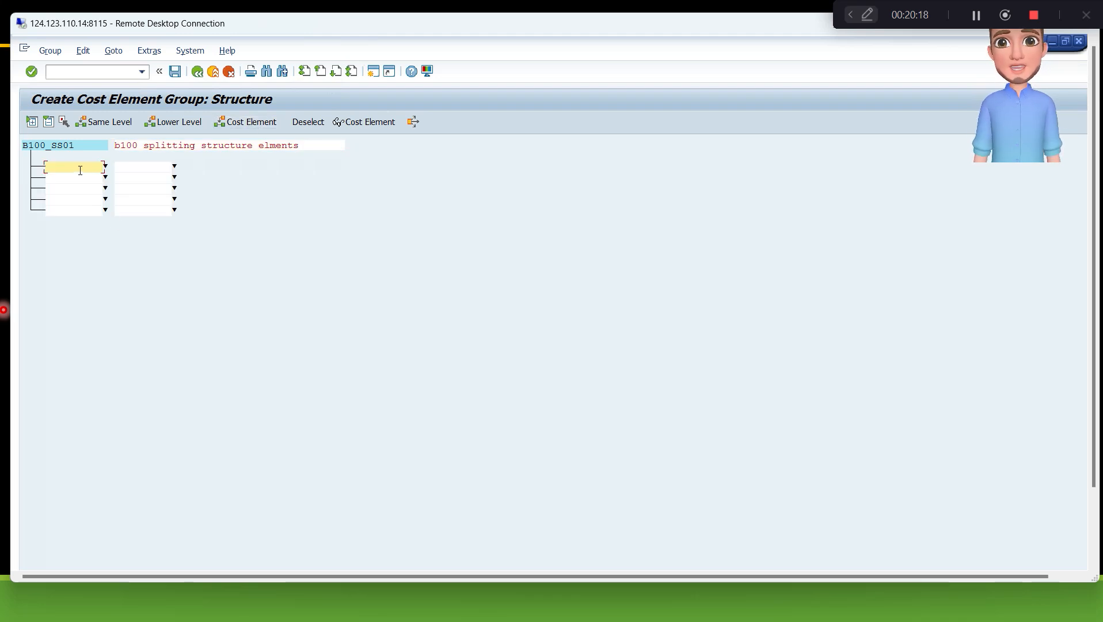
pyautogui.write('4')
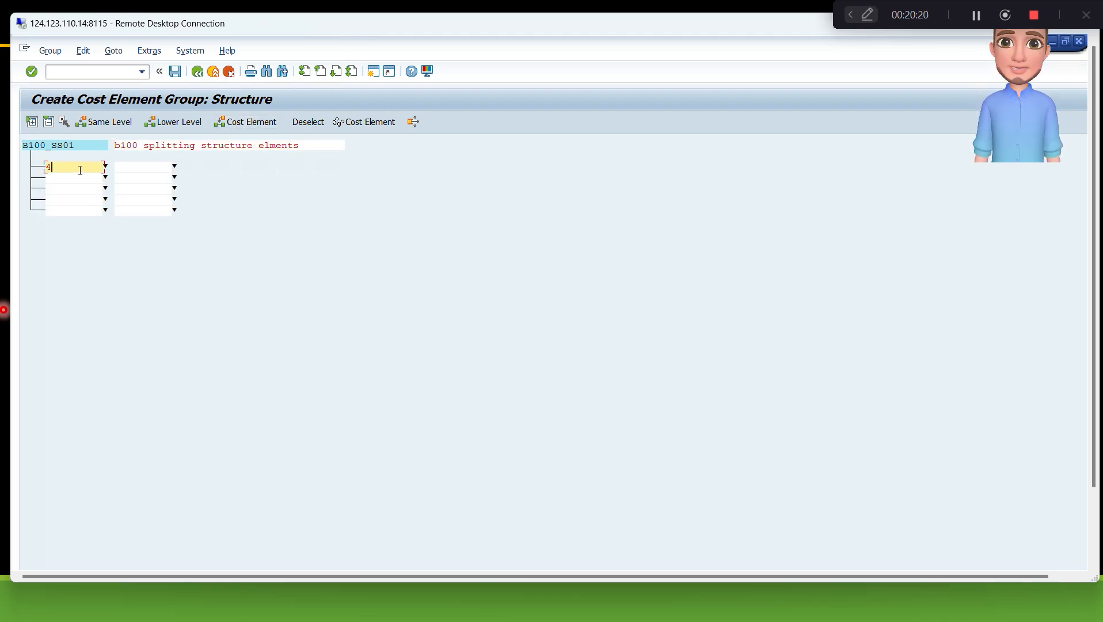
pyautogui.write('010000')
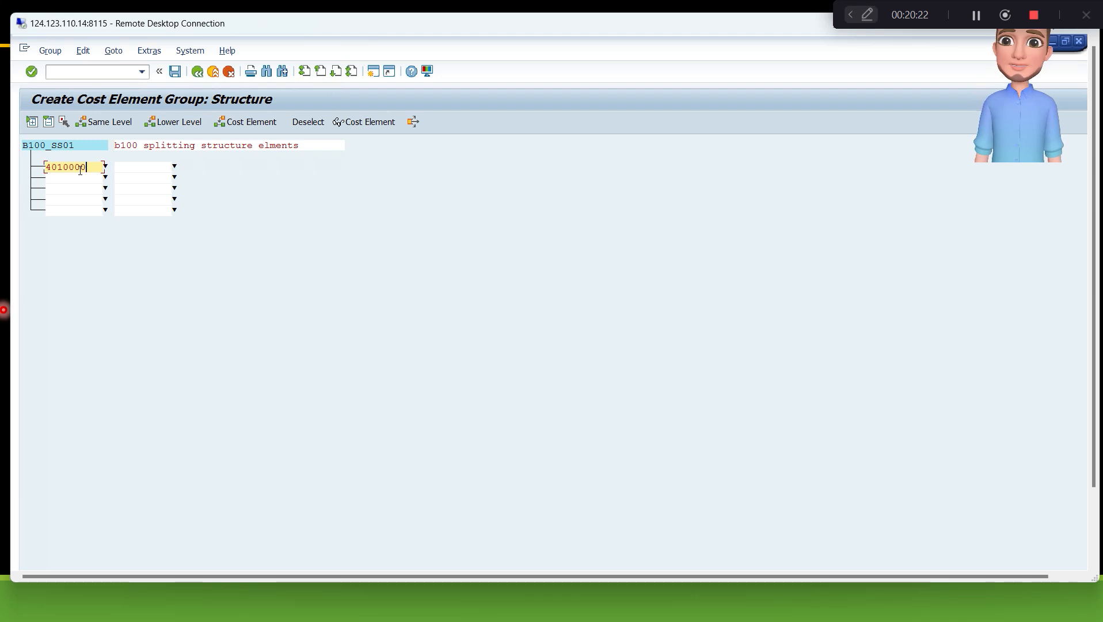
pyautogui.write('400')
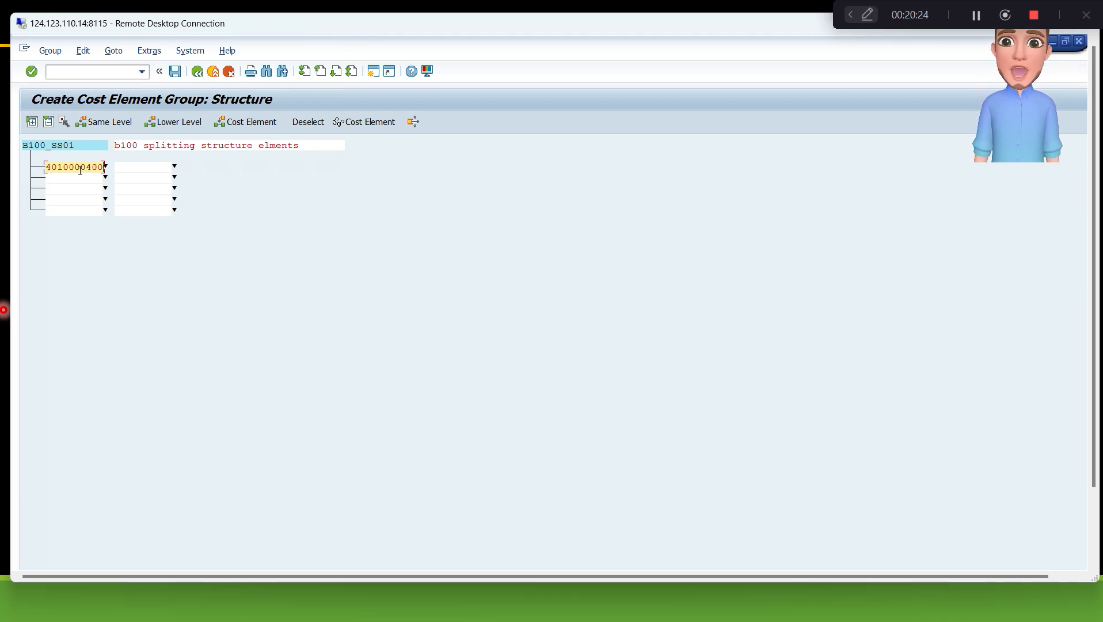
pyautogui.doubleClick(80, 169)
pyautogui.hotkey('ctrl', 'c')
pyautogui.press('Down')
pyautogui.hotkey('ctrl', 'v')
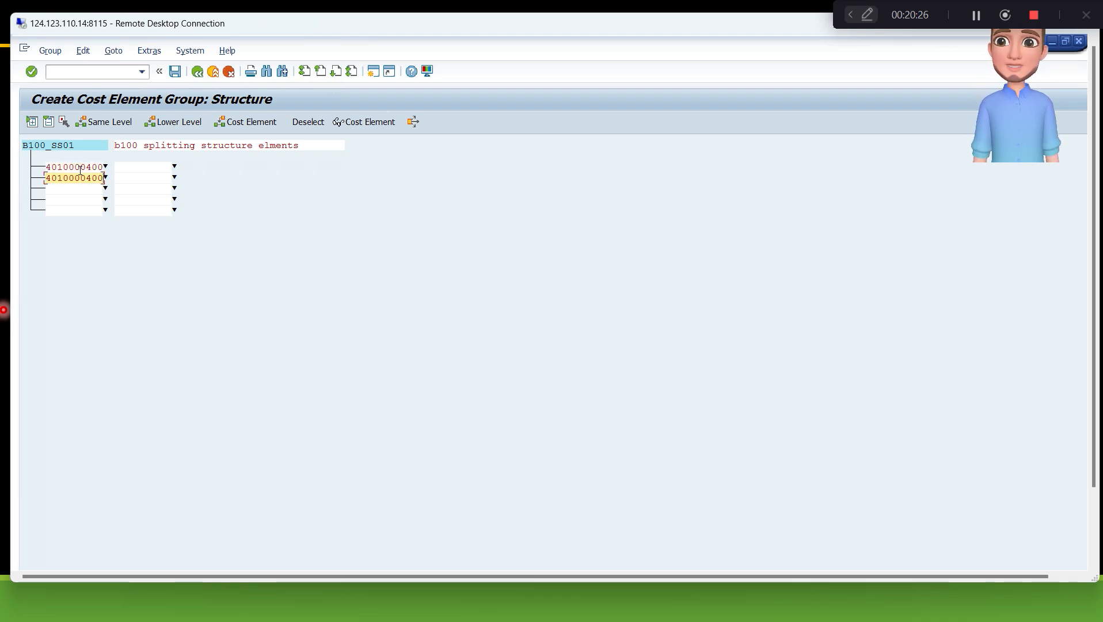
pyautogui.press('BackSpace')
pyautogui.press('BackSpace')
pyautogui.write('10')
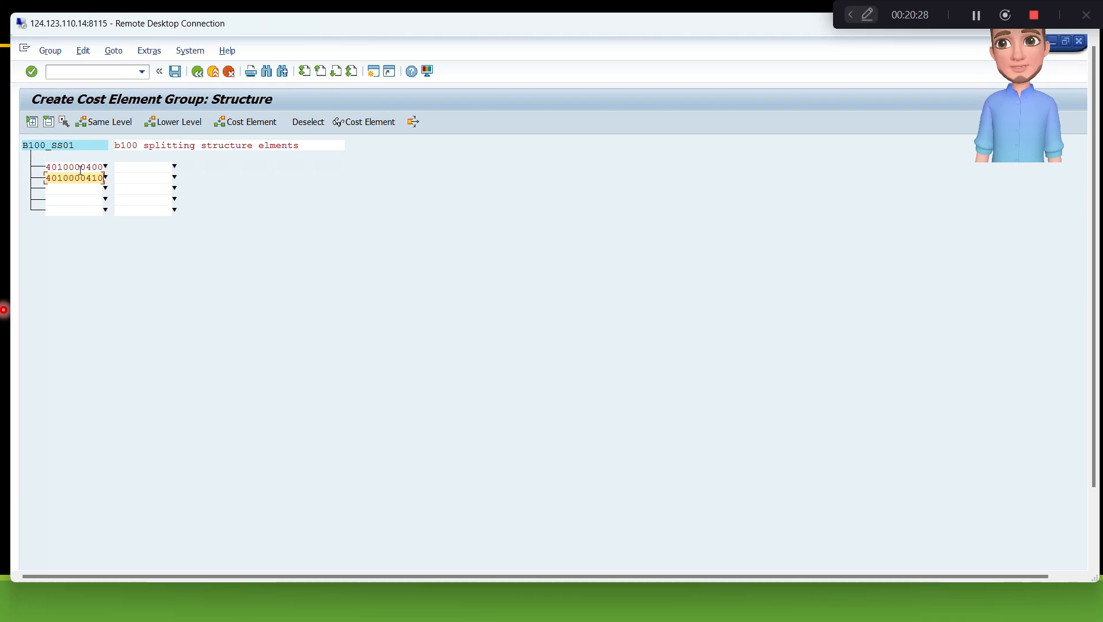
pyautogui.press('Down')
pyautogui.press('Left')
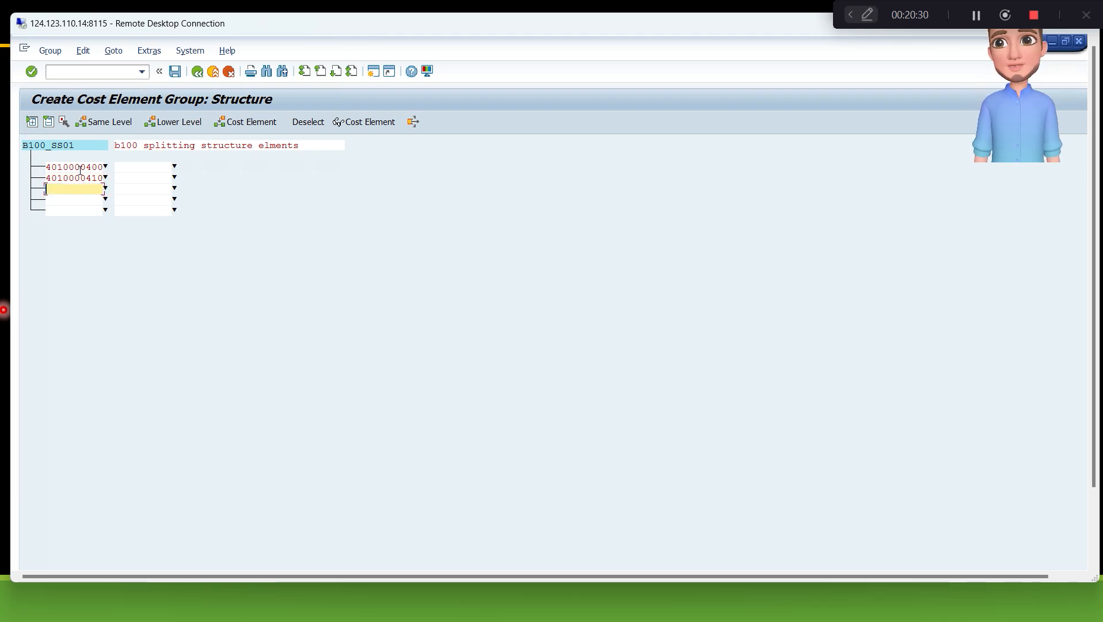
pyautogui.click(80, 170)
pyautogui.hotkey('ctrl', 'v')
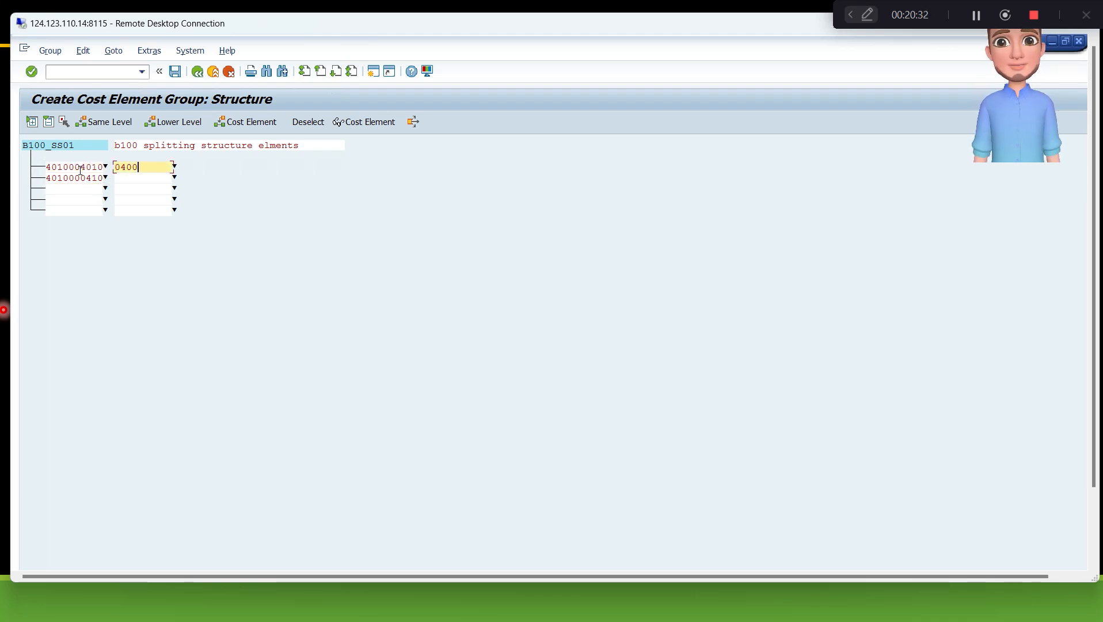
pyautogui.press('BackSpace')
pyautogui.press('BackSpace')
pyautogui.press('BackSpace')
pyautogui.press('BackSpace')
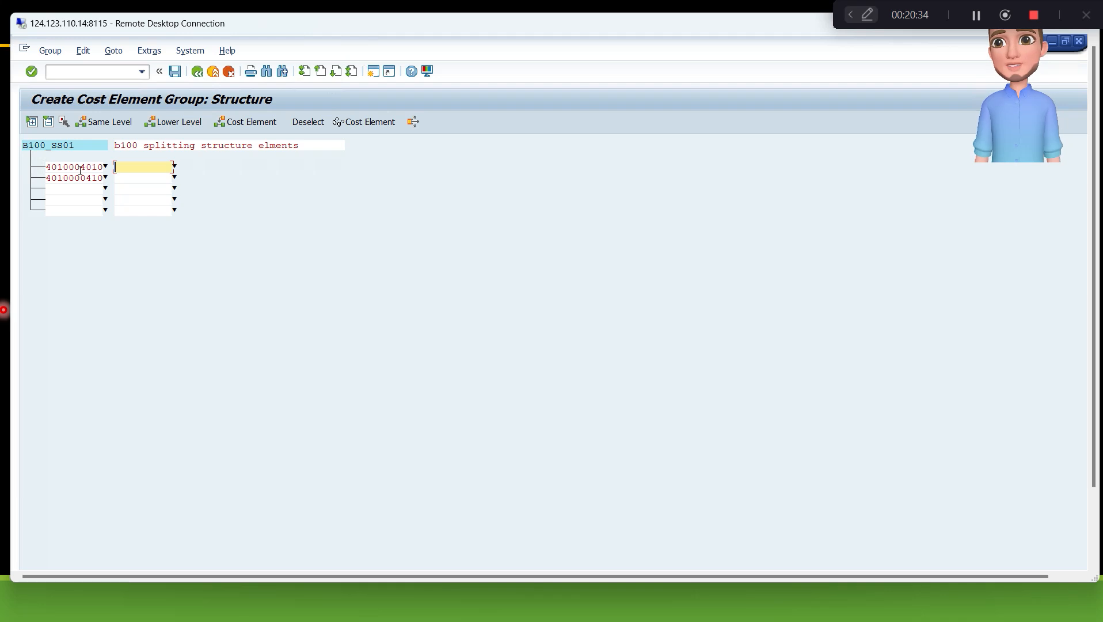
pyautogui.click(80, 169)
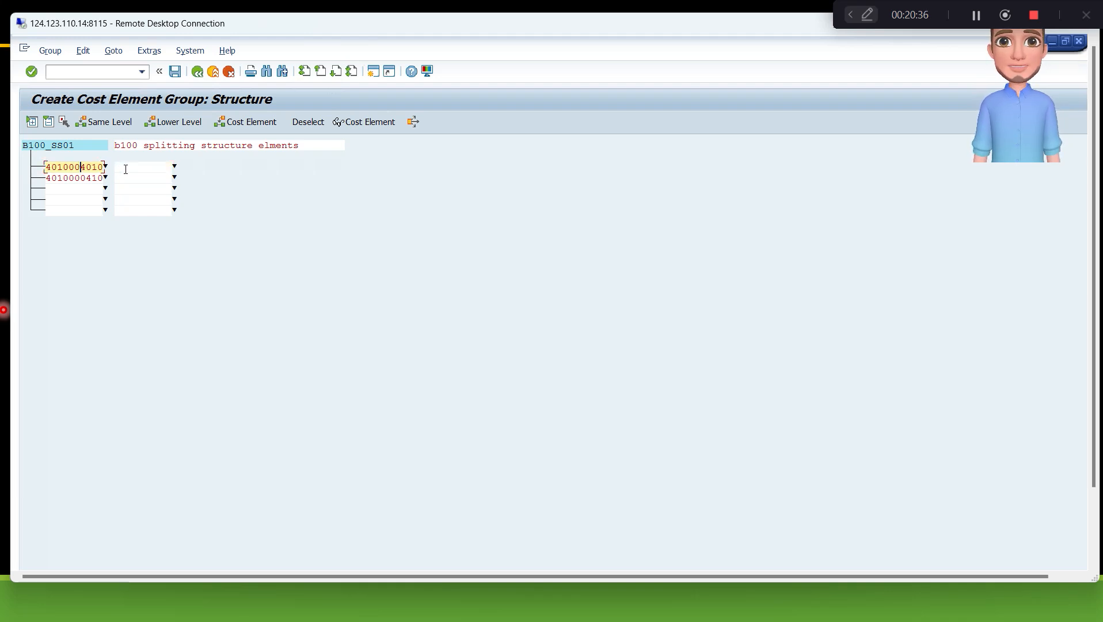
pyautogui.press('Delete')
pyautogui.press('Delete')
pyautogui.press('Delete')
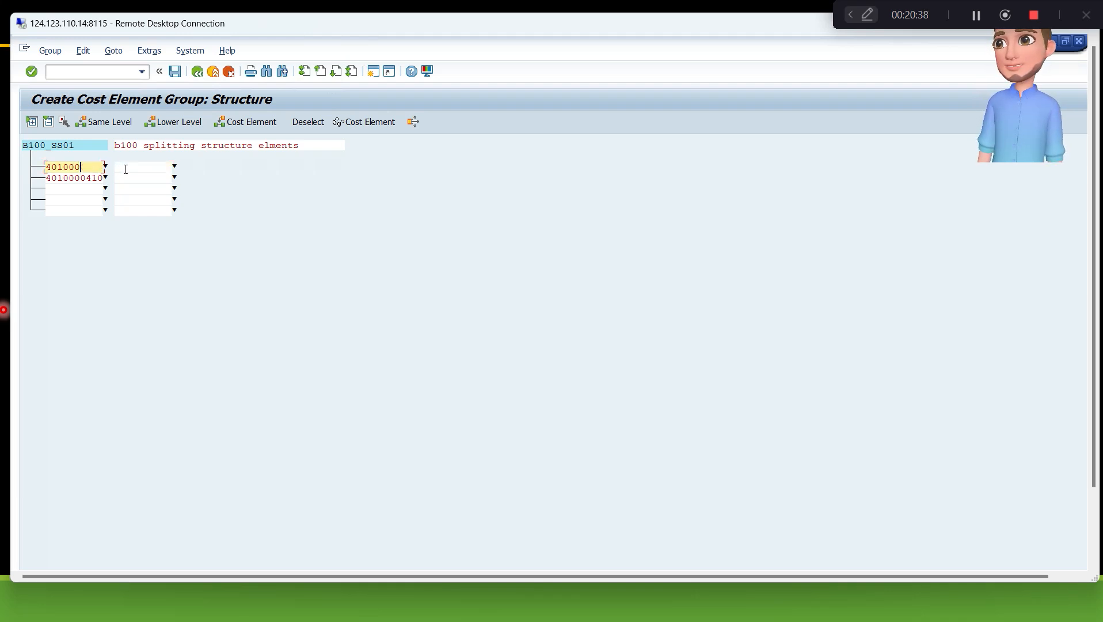
pyautogui.write('0400')
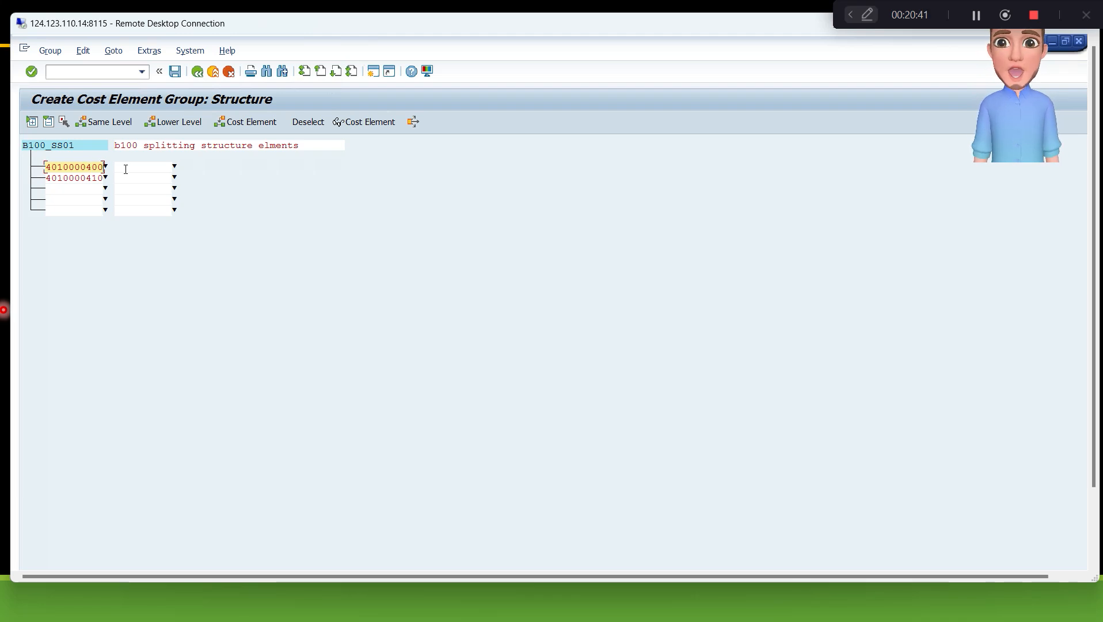
pyautogui.click(87, 189)
pyautogui.hotkey('ctrl', 'v')
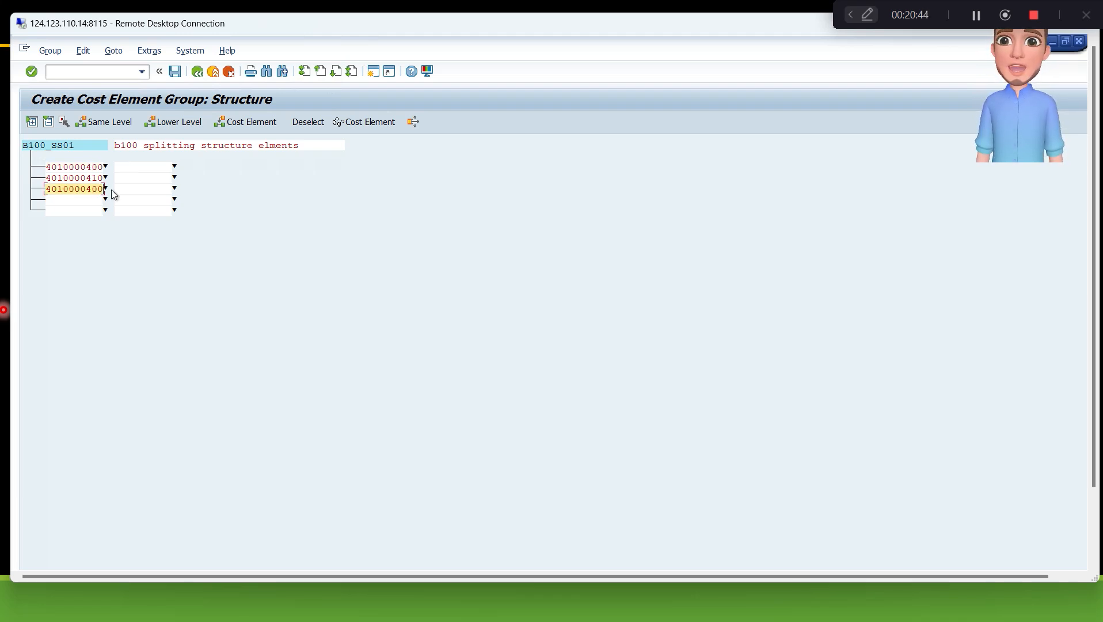
pyautogui.write('0')
pyautogui.press('Return')
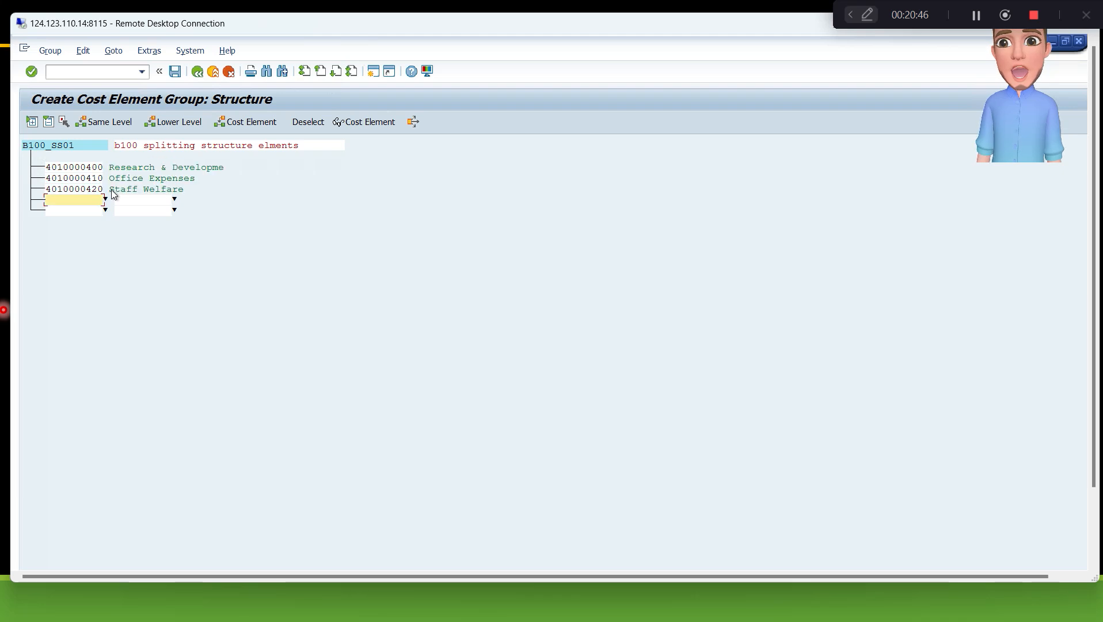
pyautogui.click(179, 71)
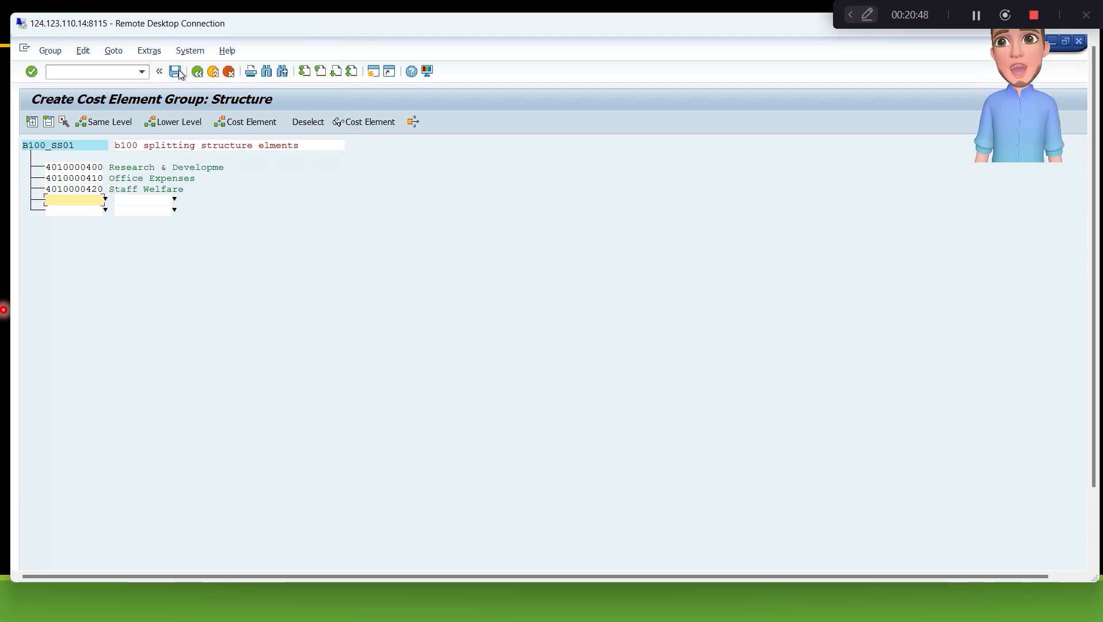
# - Save cost element group B100_SS01 and return to the SAP Easy Access start screen
pyautogui.click(177, 72)
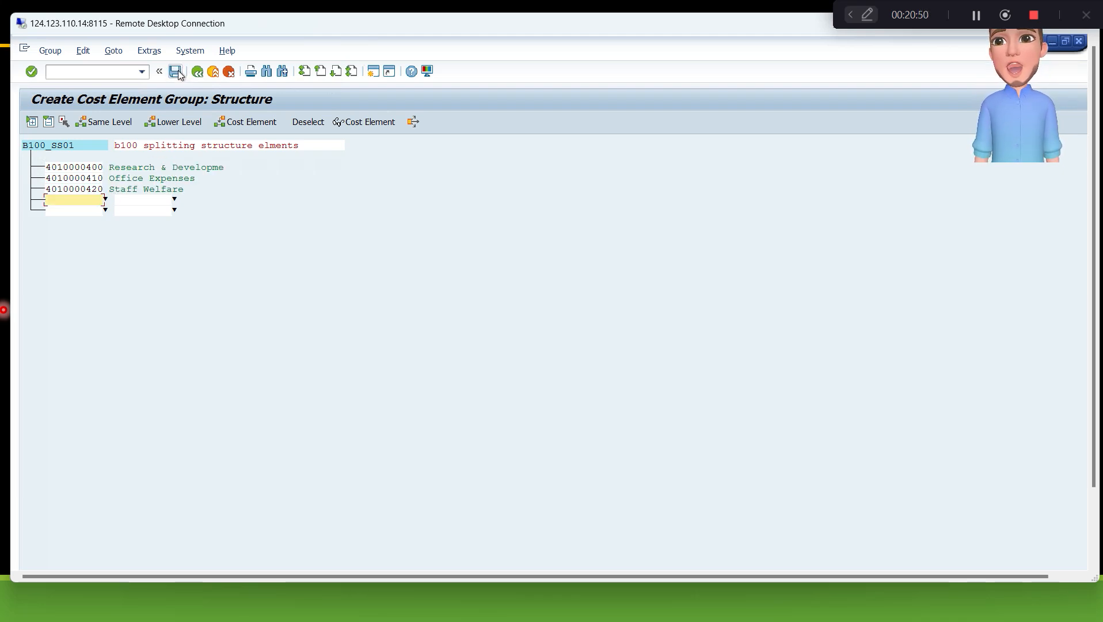
pyautogui.click(89, 74)
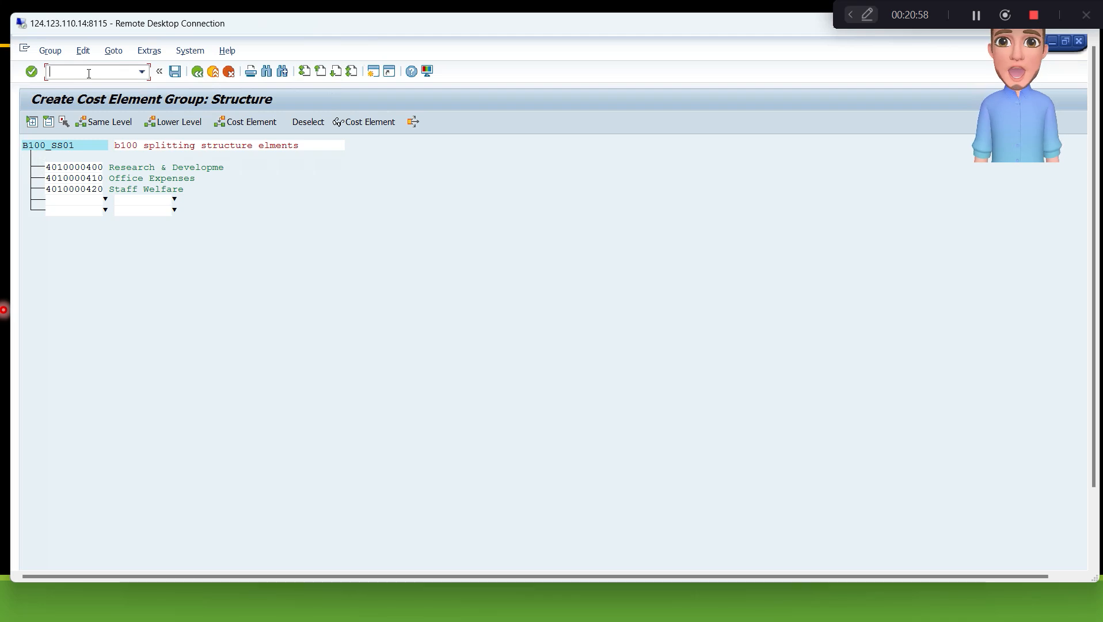
pyautogui.write('/n')
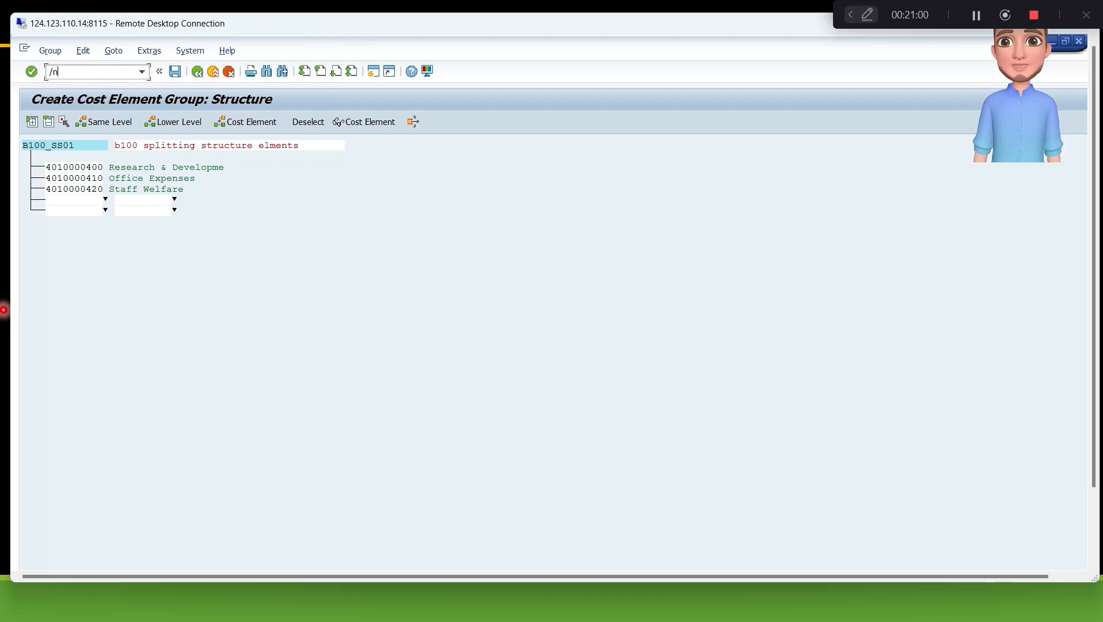
pyautogui.press('Return')
# - Expand Accounting and its Controlling folder in the SAP menu tree
pyautogui.click(85, 224)
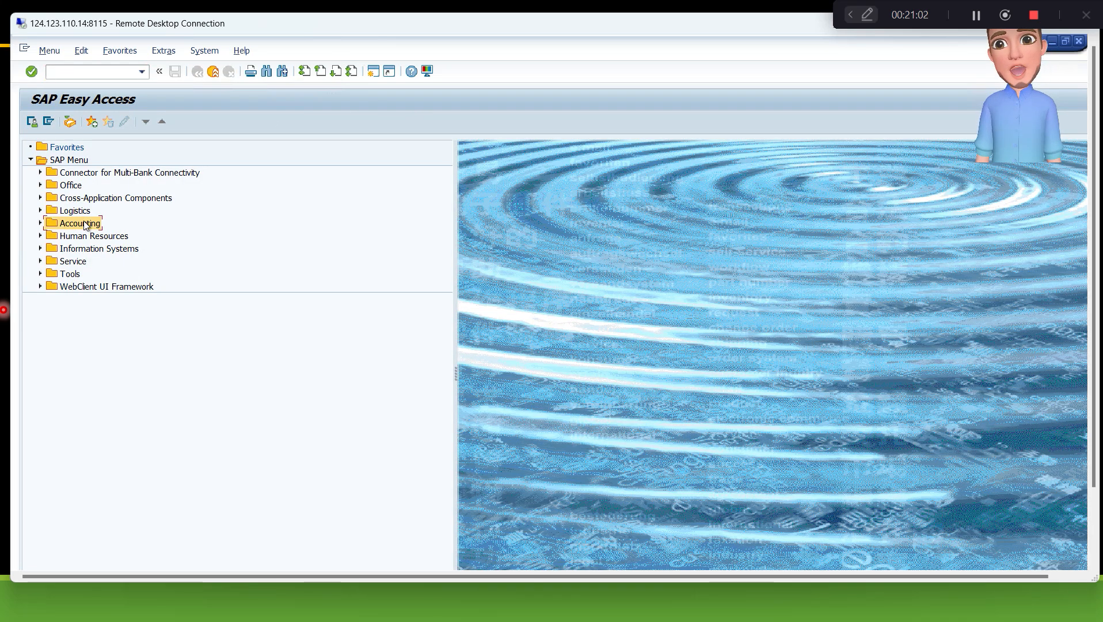
pyautogui.press('Right')
pyautogui.press('Down')
pyautogui.press('Down')
pyautogui.press('Down')
pyautogui.press('Down')
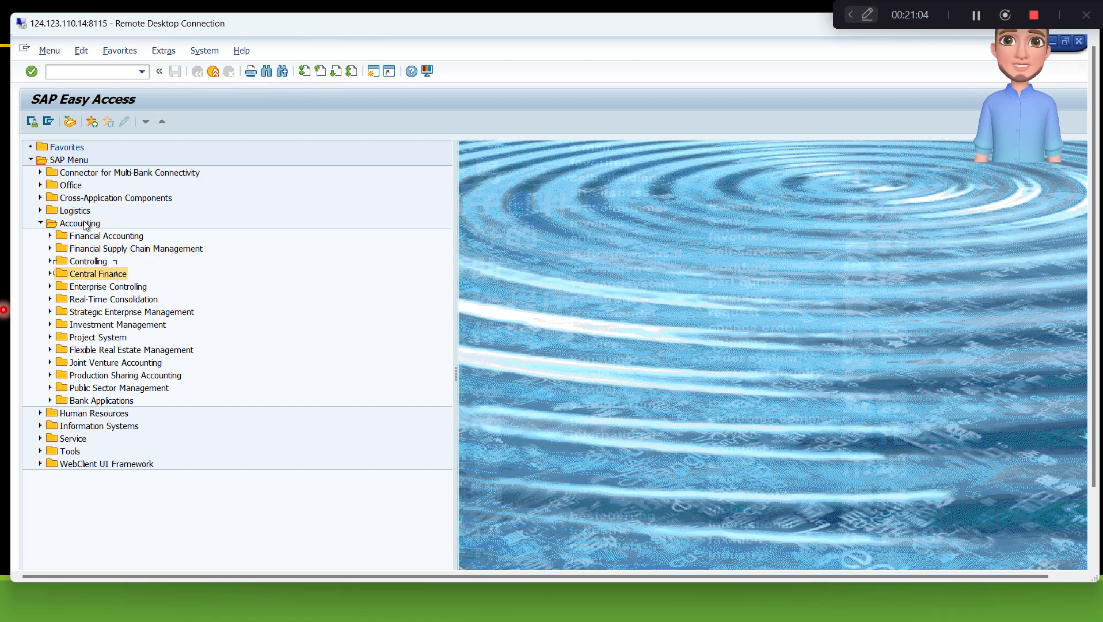
pyautogui.press('Right')
pyautogui.press('Left')
pyautogui.press('Up')
pyautogui.press('Right')
# - Expand Cost Center Accounting under Controlling, including its Planning folder
pyautogui.press('Down')
pyautogui.press('Down')
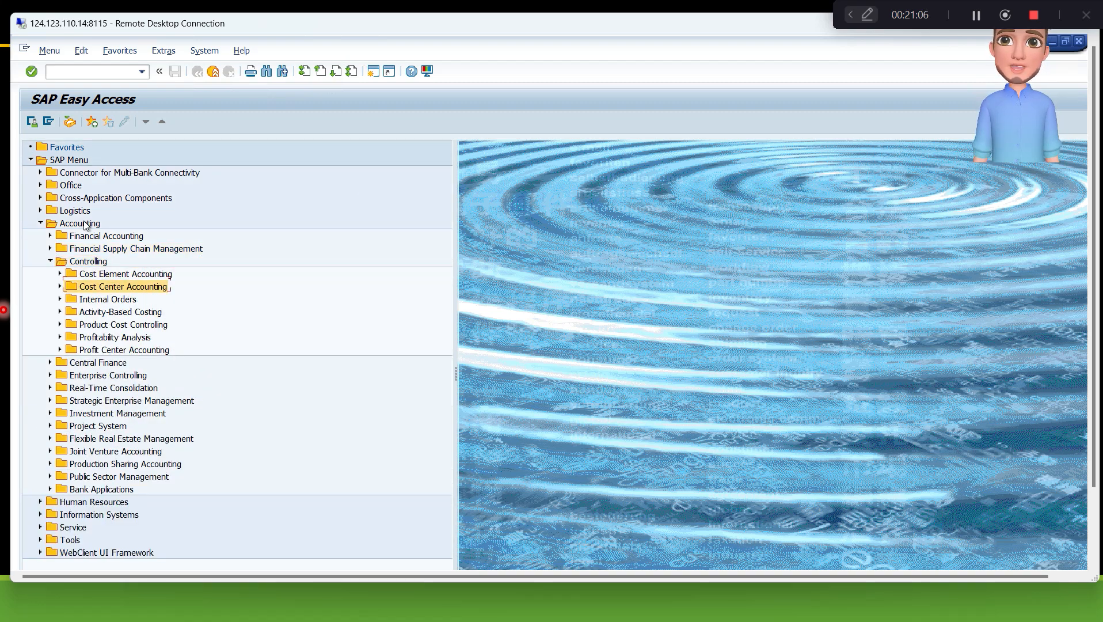
pyautogui.press('Right')
pyautogui.press('Down')
pyautogui.press('Down')
pyautogui.press('Right')
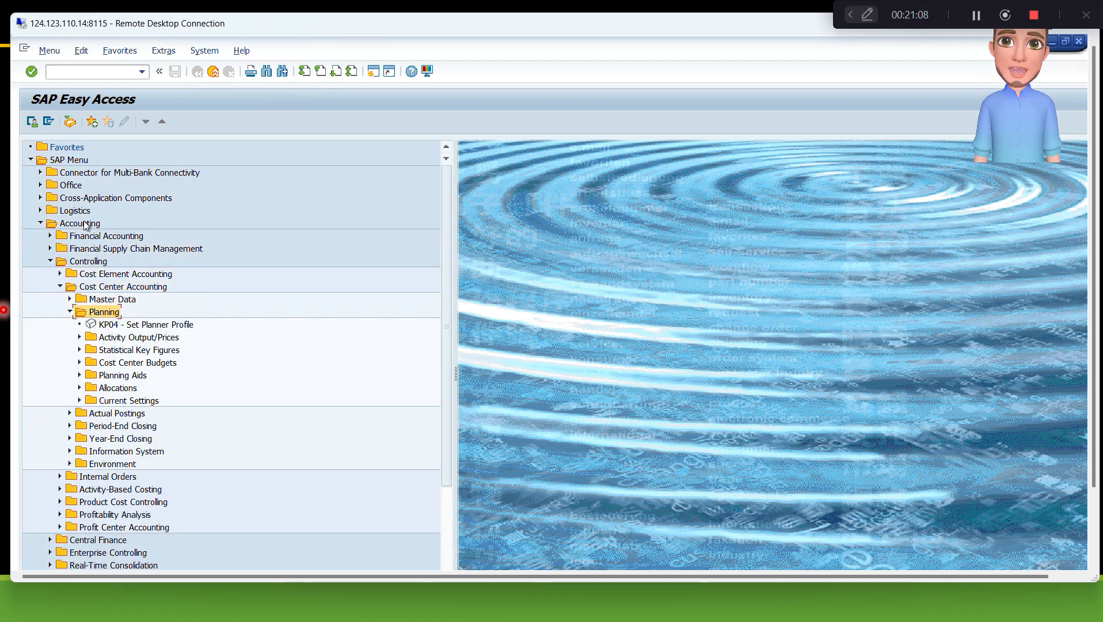
# - Look for the plan cost splitting transaction in the Planning subfolders, checking Activity Output/Prices, Cost Center Budgets and Planning Aids
pyautogui.press('Down')
pyautogui.press('Down')
pyautogui.press('Down')
pyautogui.press('Down')
pyautogui.press('Up')
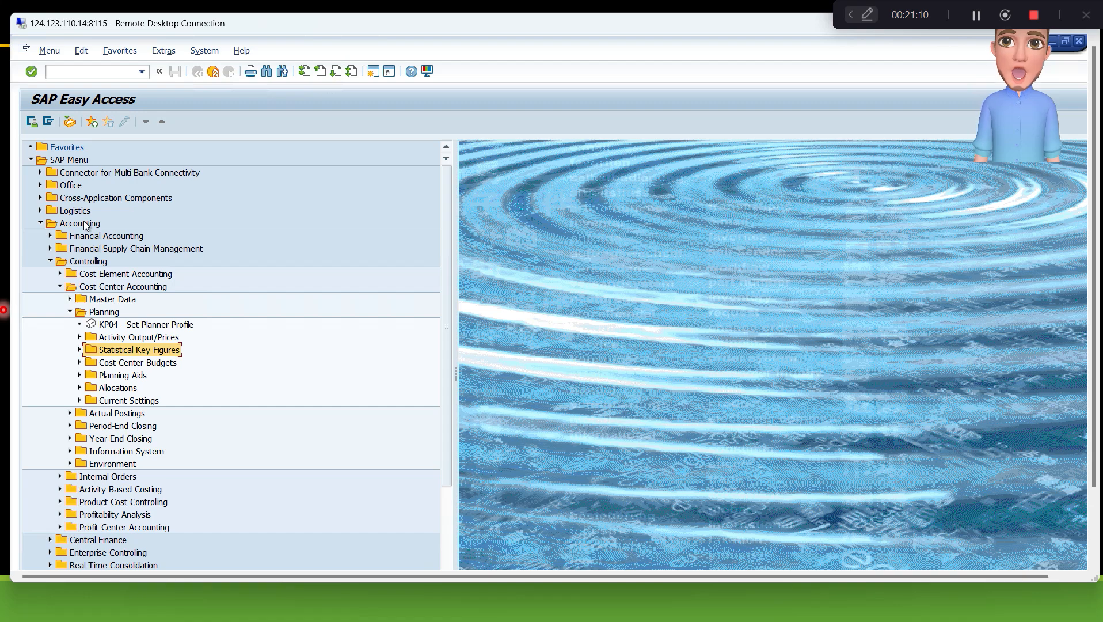
pyautogui.press('Up')
pyautogui.press('Right')
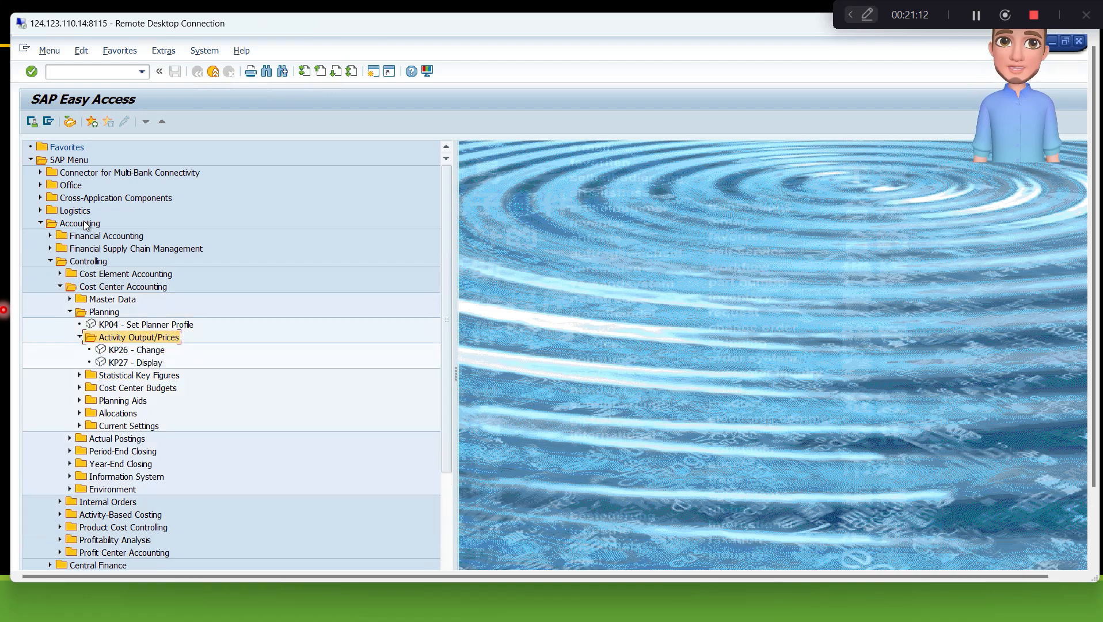
pyautogui.press('Down')
pyautogui.press('Up')
pyautogui.press('Left')
pyautogui.press('Down')
pyautogui.press('Down')
pyautogui.press('Down')
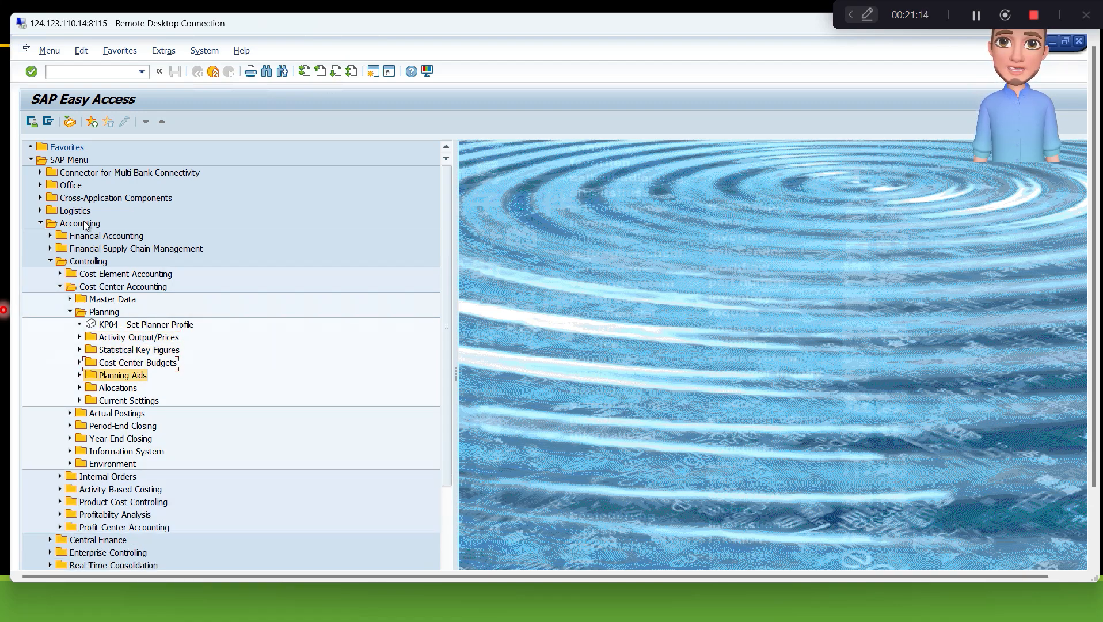
pyautogui.press('Right')
pyautogui.press('Down')
pyautogui.press('Down')
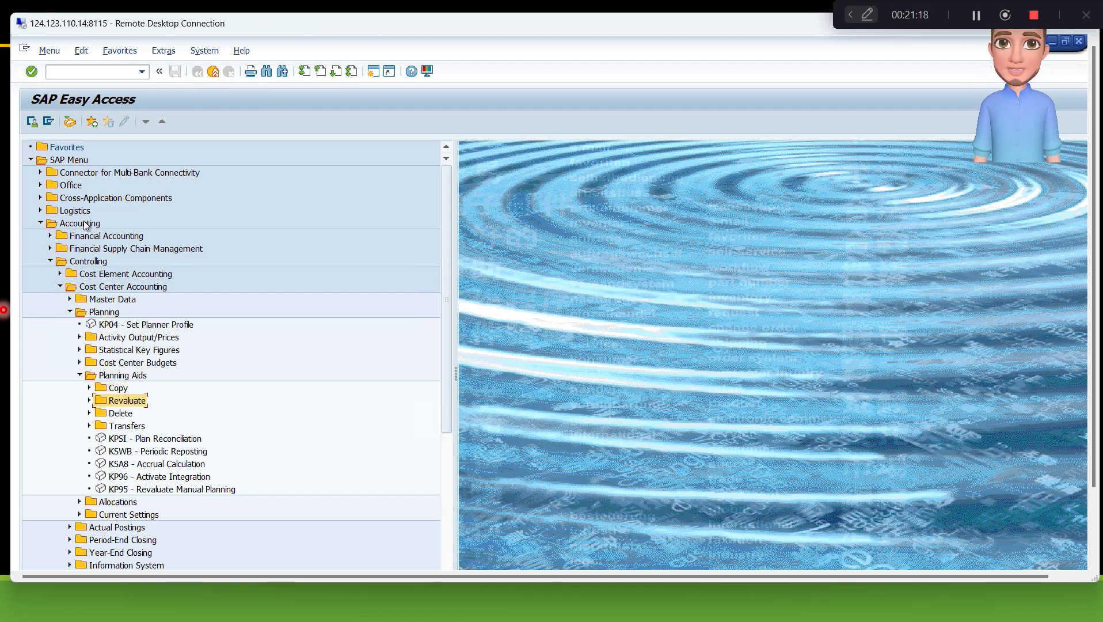
pyautogui.press('Up')
pyautogui.press('Up')
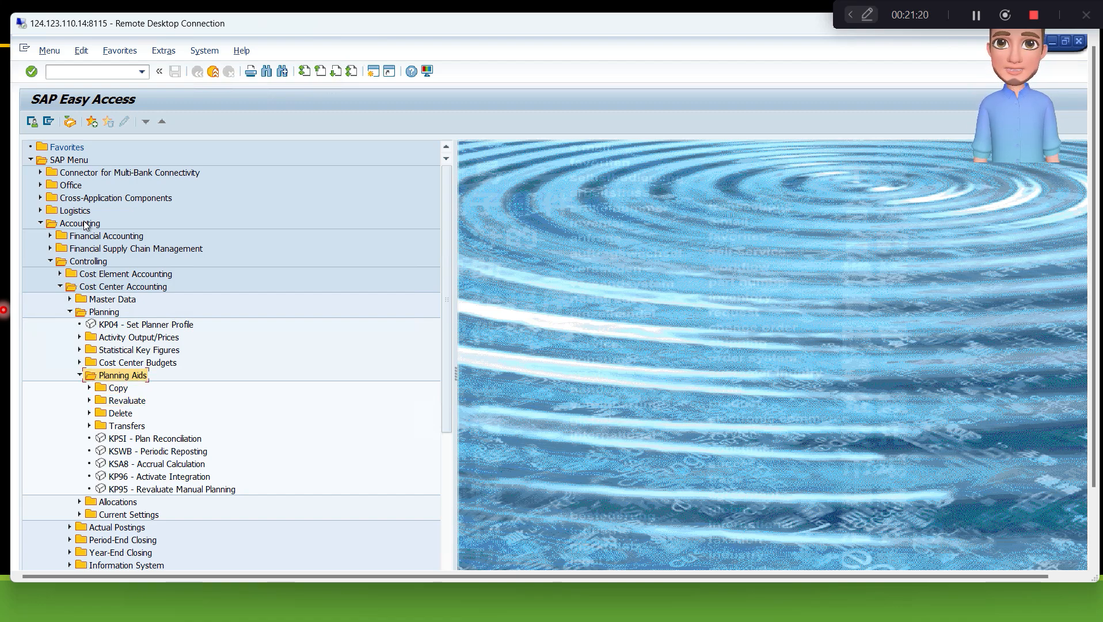
pyautogui.press('Up')
pyautogui.press('Right')
pyautogui.press('Left')
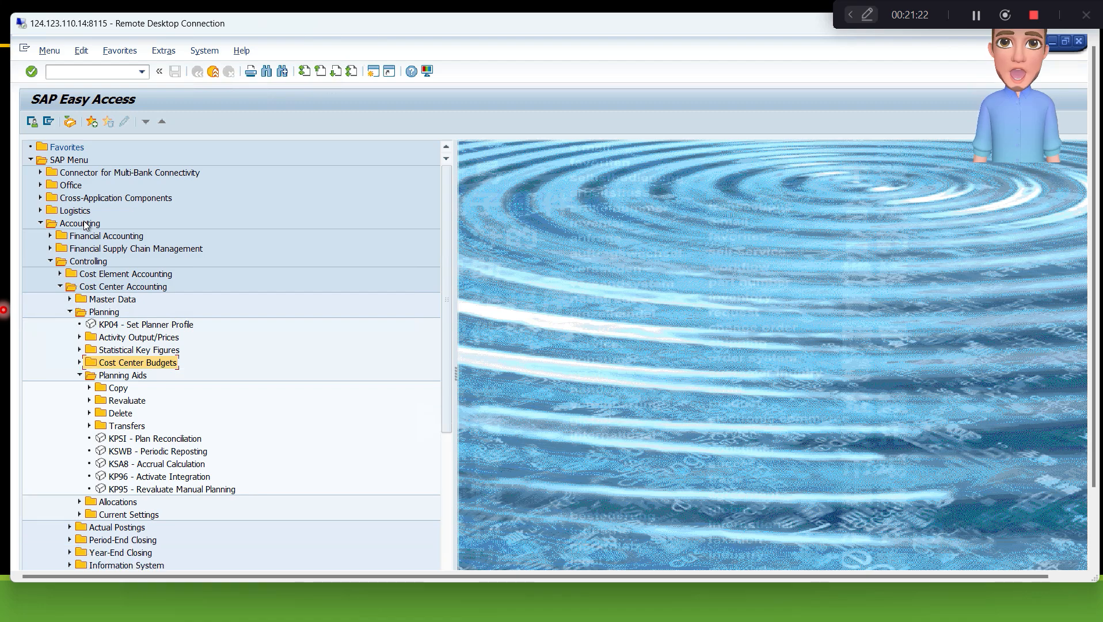
pyautogui.press('Down')
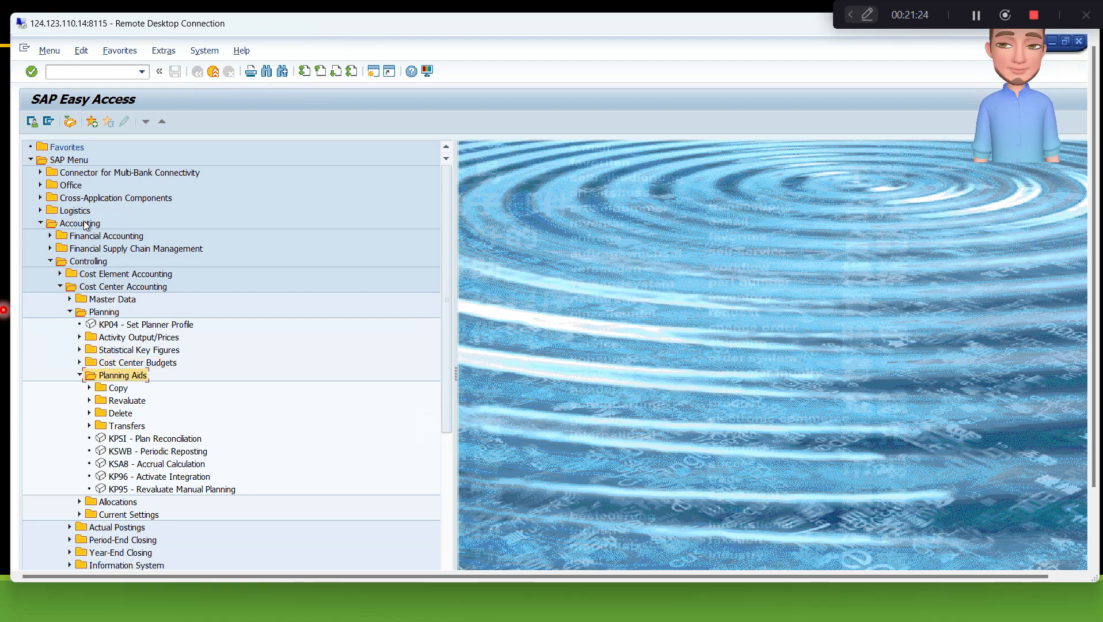
pyautogui.press('Left')
# - Expand the Allocations folder under Planning and open KSS4 - Splitting
pyautogui.press('Down')
pyautogui.press('Right')
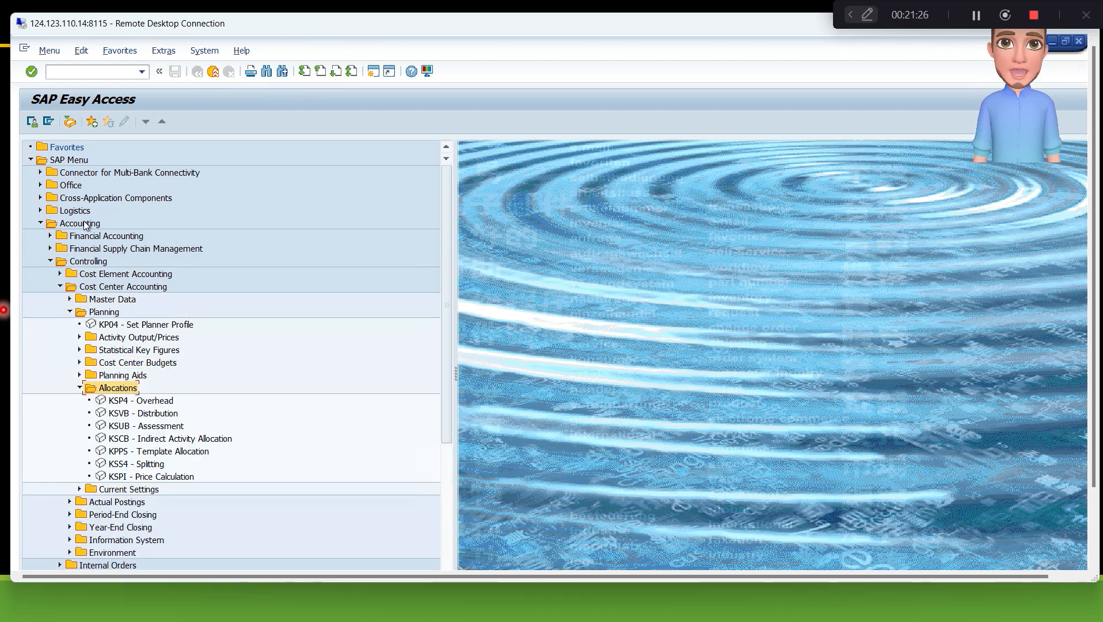
pyautogui.press('Down')
pyautogui.press('Down')
pyautogui.press('Down')
pyautogui.press('Down')
pyautogui.press('Down')
pyautogui.press('Down')
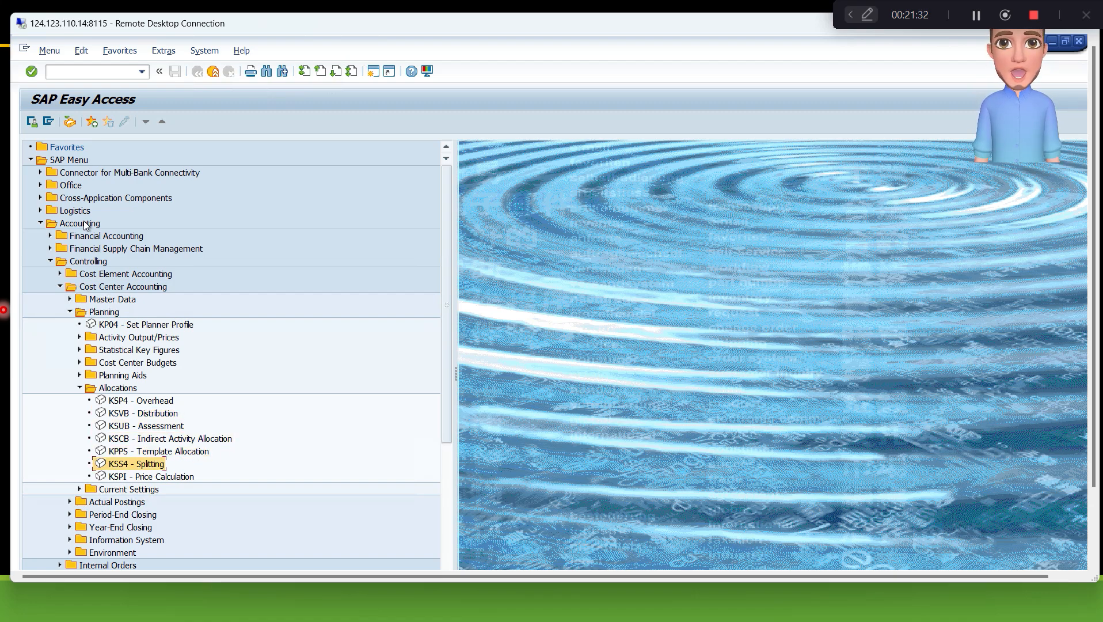
pyautogui.press('Return')
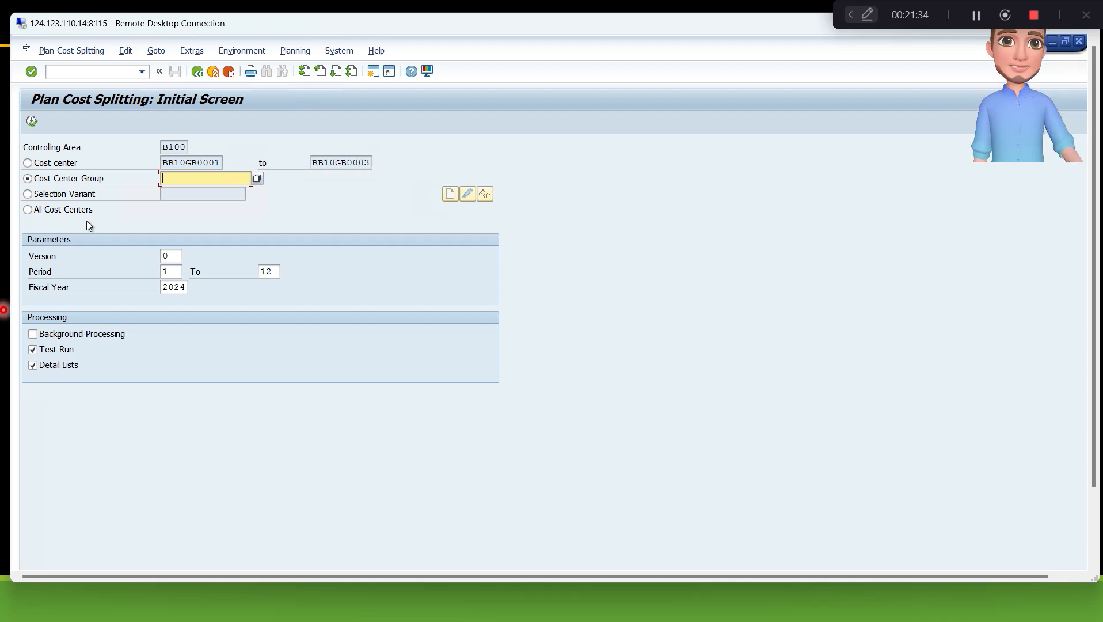
# - Limit plan cost splitting to the single cost center BB10GB0001 and execute it as a test run
pyautogui.click(60, 166)
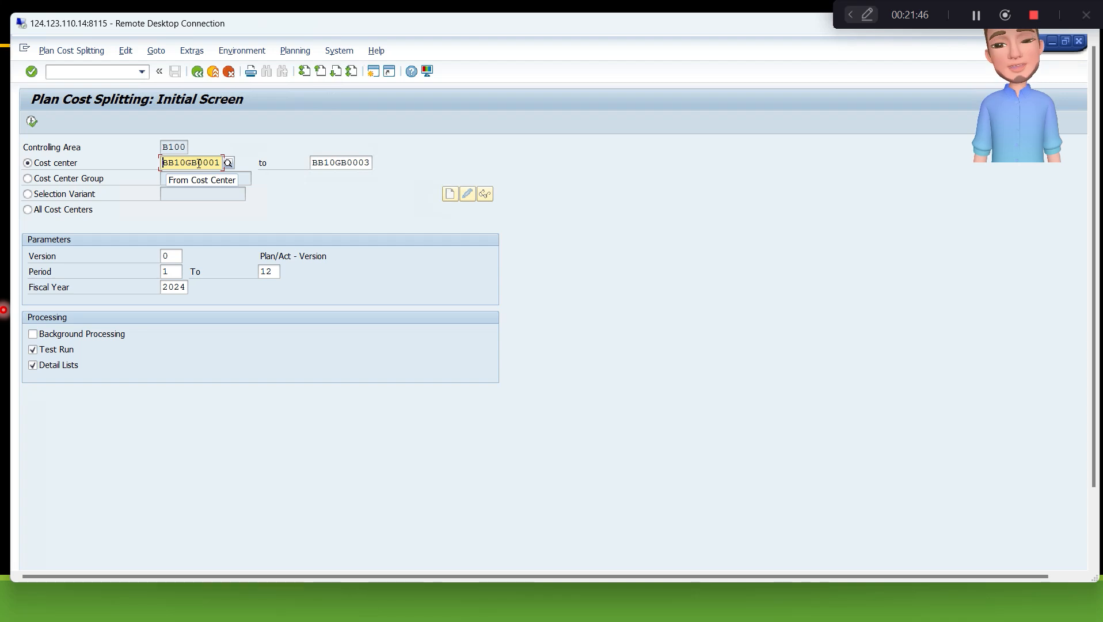
pyautogui.click(315, 163)
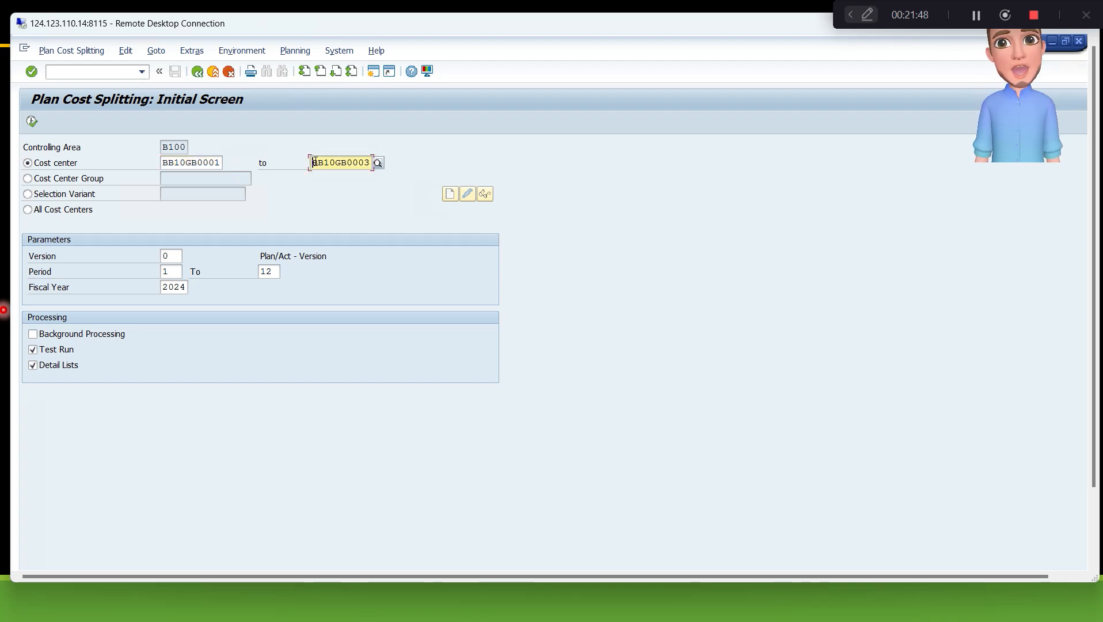
pyautogui.doubleClick(315, 162)
pyautogui.press('Delete')
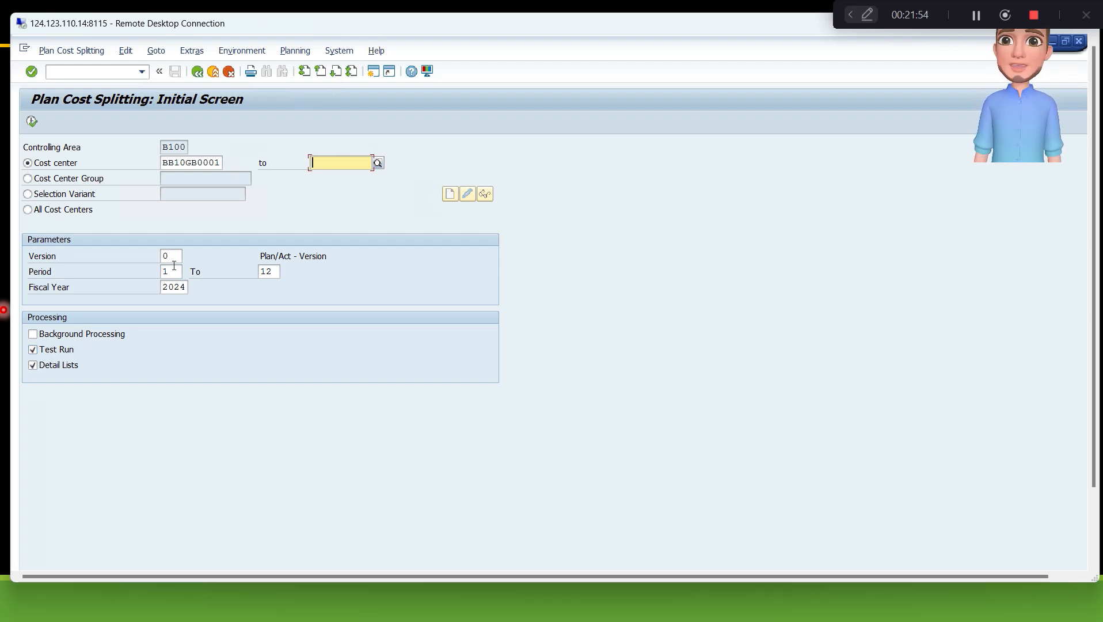
pyautogui.click(32, 121)
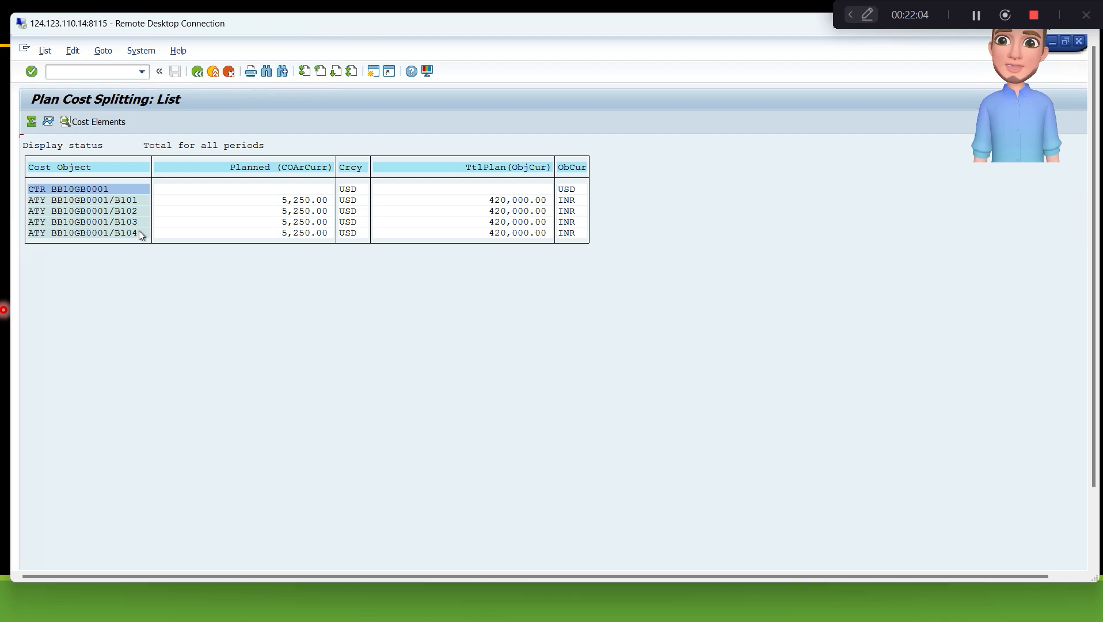
# - Leave the plan cost splitting list and start transaction SPRO to display the IMG
pyautogui.click(198, 73)
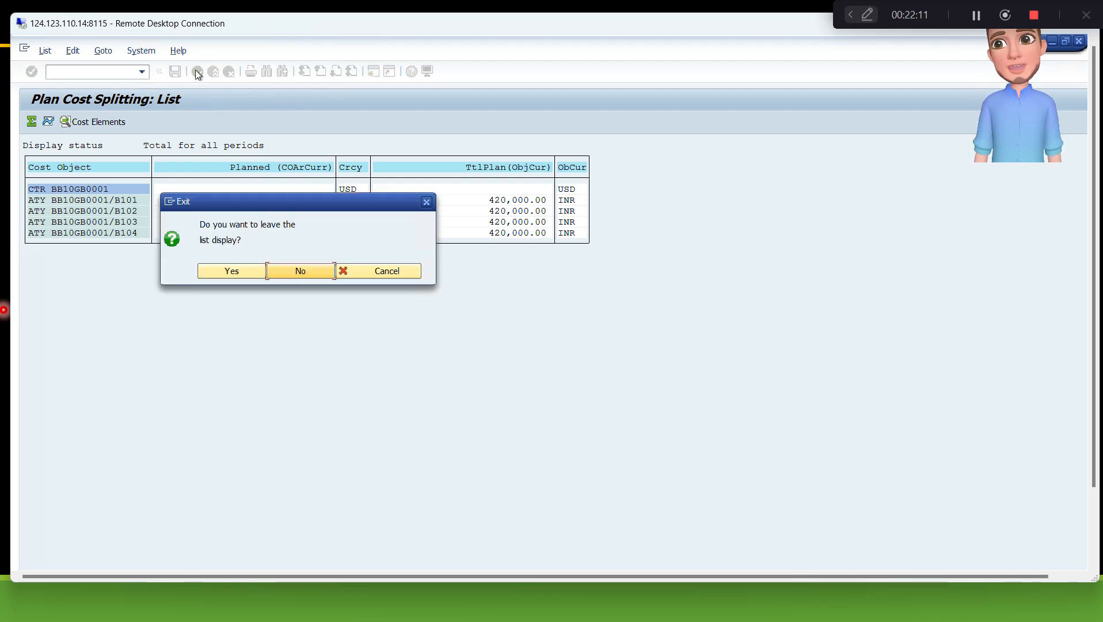
pyautogui.click(236, 276)
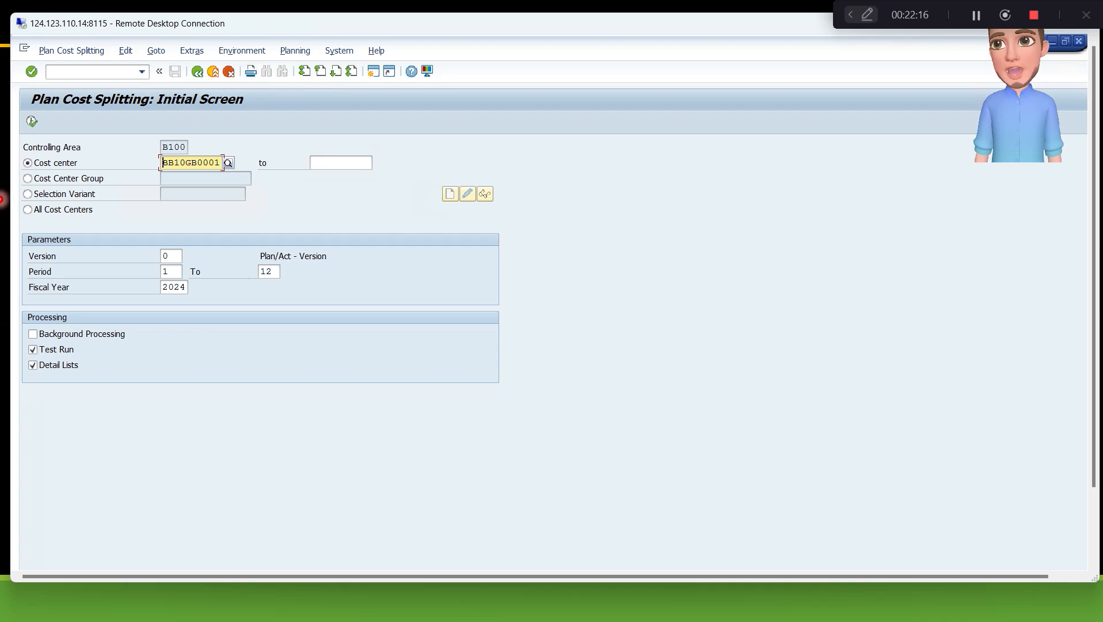
pyautogui.click(67, 71)
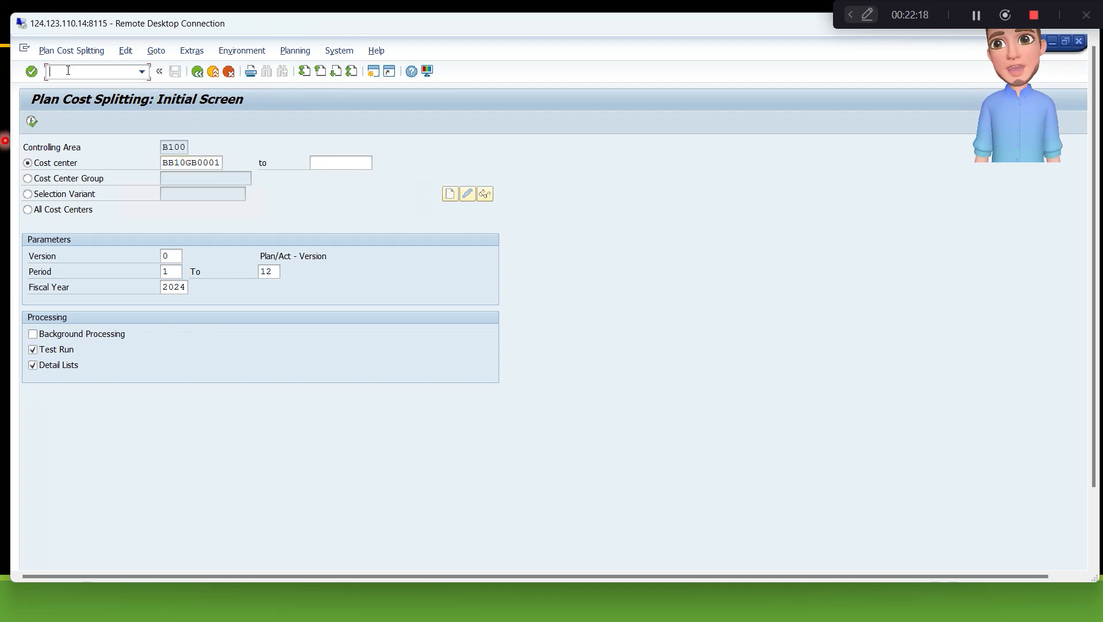
pyautogui.write('/n')
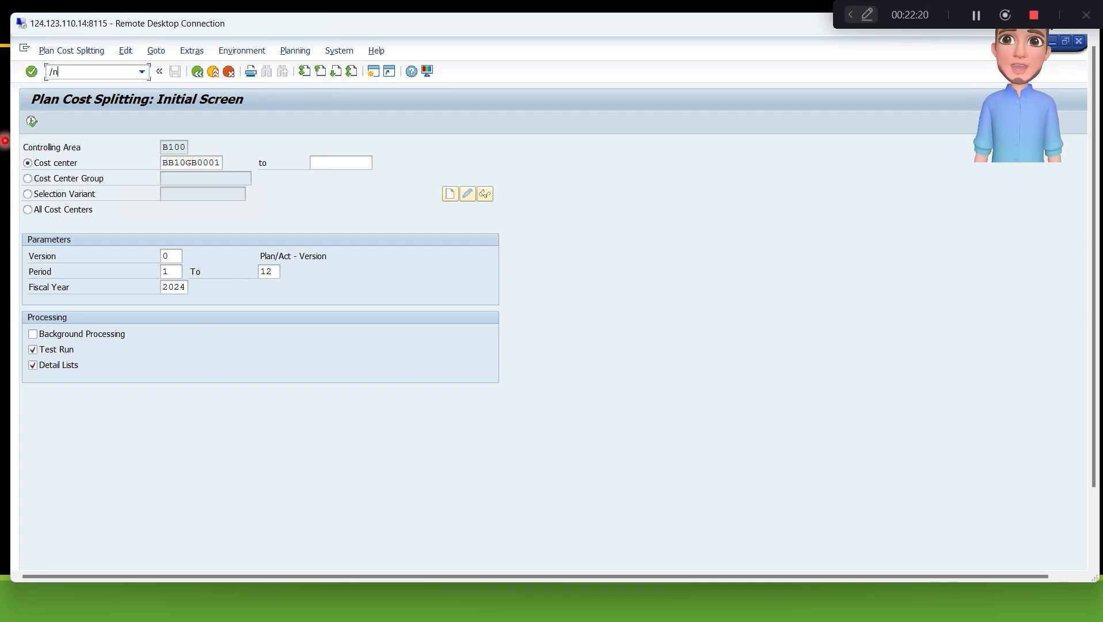
pyautogui.write('spro')
pyautogui.press('Return')
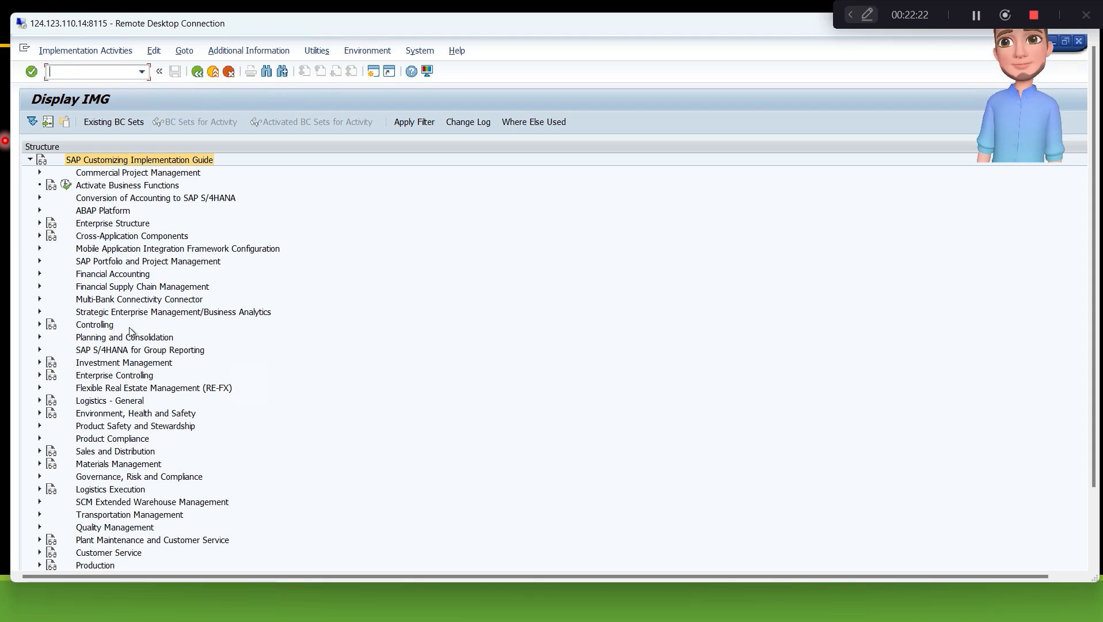
# - Expand Controlling and its Cost Center Accounting node in the Implementation Guide
pyautogui.doubleClick(95, 325)
pyautogui.press('Down')
pyautogui.press('Down')
pyautogui.press('Down')
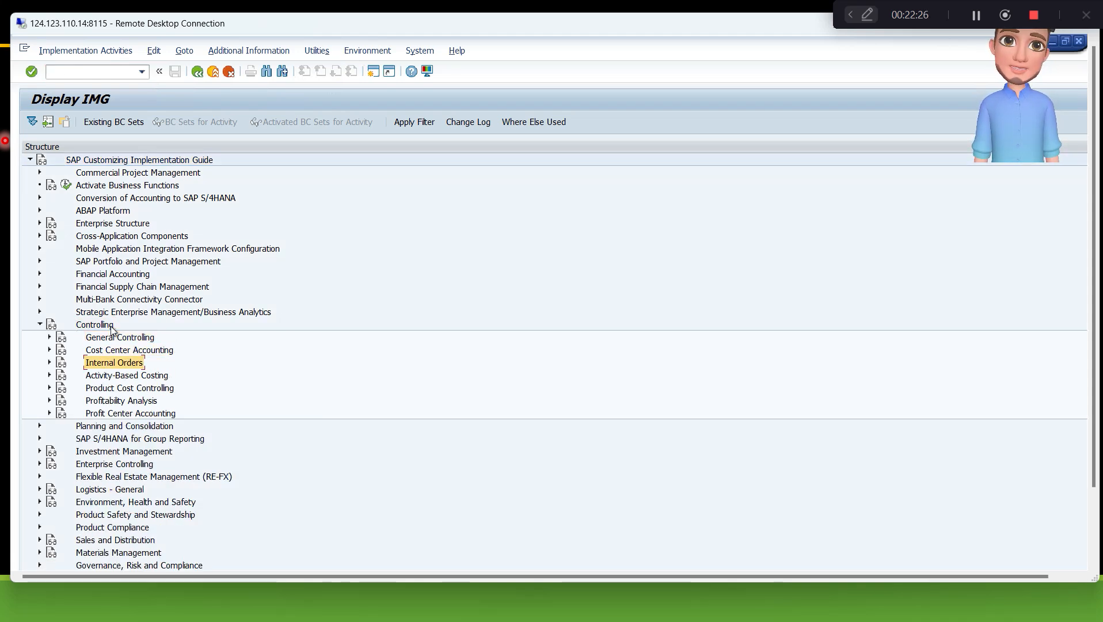
pyautogui.press('Down')
pyautogui.press('Down')
pyautogui.press('Right')
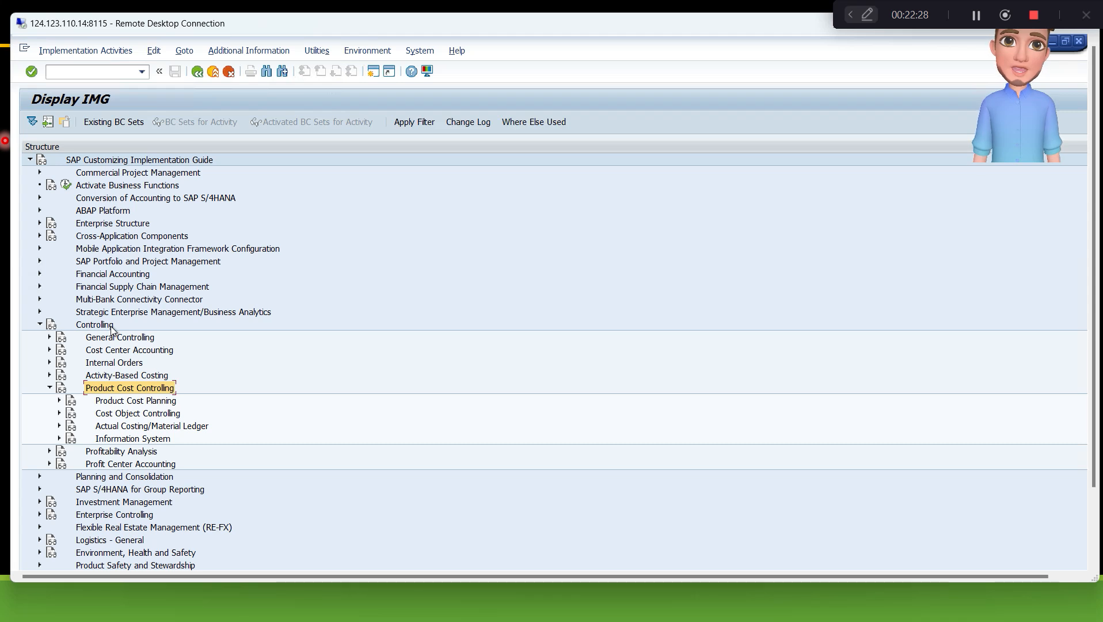
pyautogui.press('Left')
pyautogui.press('Up')
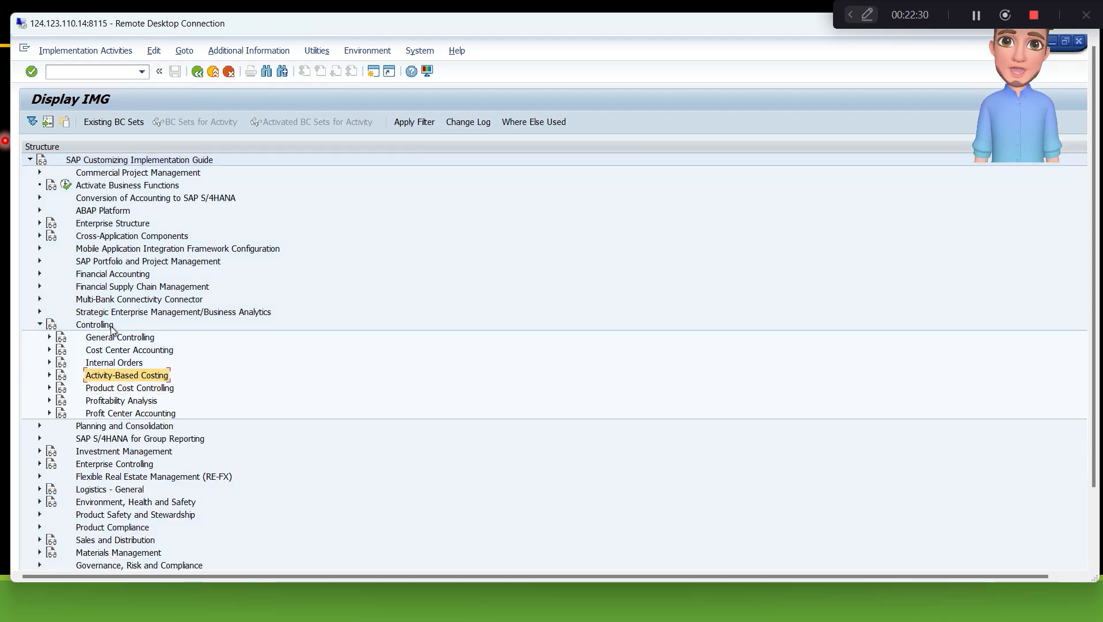
pyautogui.press('Up')
pyautogui.press('Up')
pyautogui.press('Right')
# - Expand the Planning node under Cost Center Accounting in the IMG
pyautogui.press('Down')
pyautogui.press('Down')
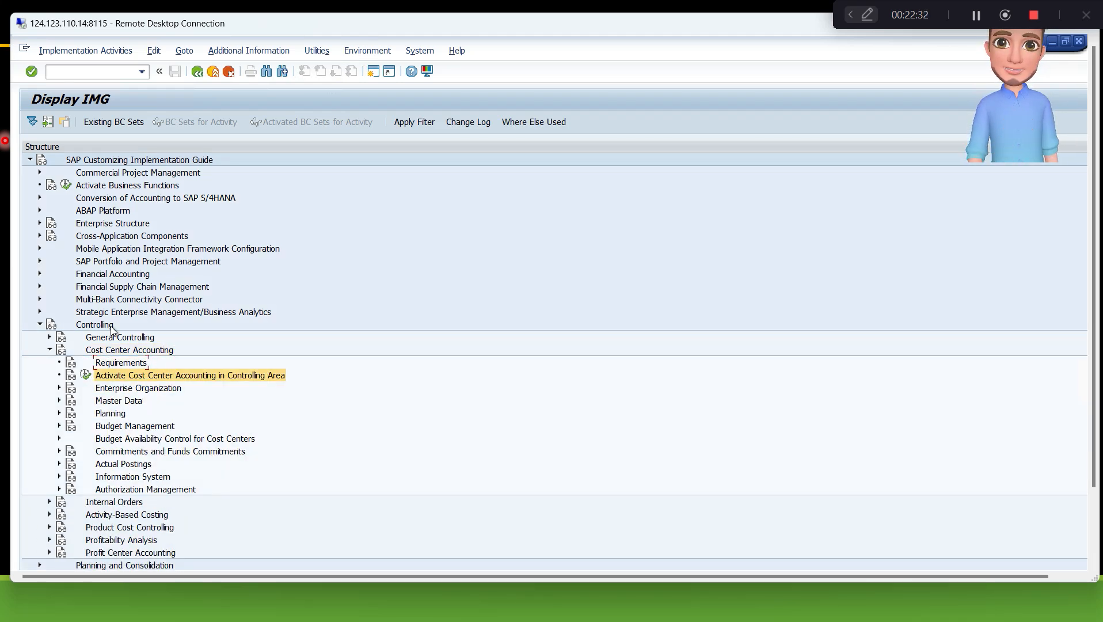
pyautogui.press('Down')
pyautogui.press('Down')
pyautogui.press('Down')
pyautogui.press('Down')
pyautogui.press('Down')
pyautogui.press('Up')
pyautogui.press('Up')
pyautogui.press('Right')
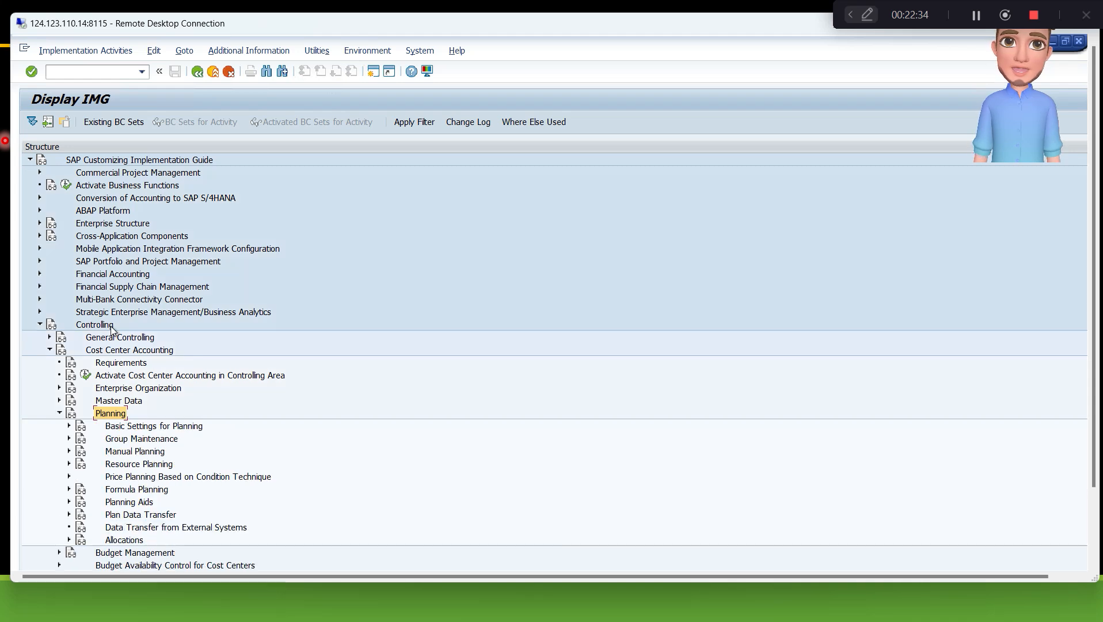
# - Expand the Allocations node within Cost Center Accounting planning
pyautogui.press('Down')
pyautogui.press('Down')
pyautogui.press('Down')
pyautogui.press('Down')
pyautogui.press('Down')
pyautogui.press('Down')
pyautogui.press('Down')
pyautogui.press('Down')
pyautogui.press('Down')
pyautogui.press('Down')
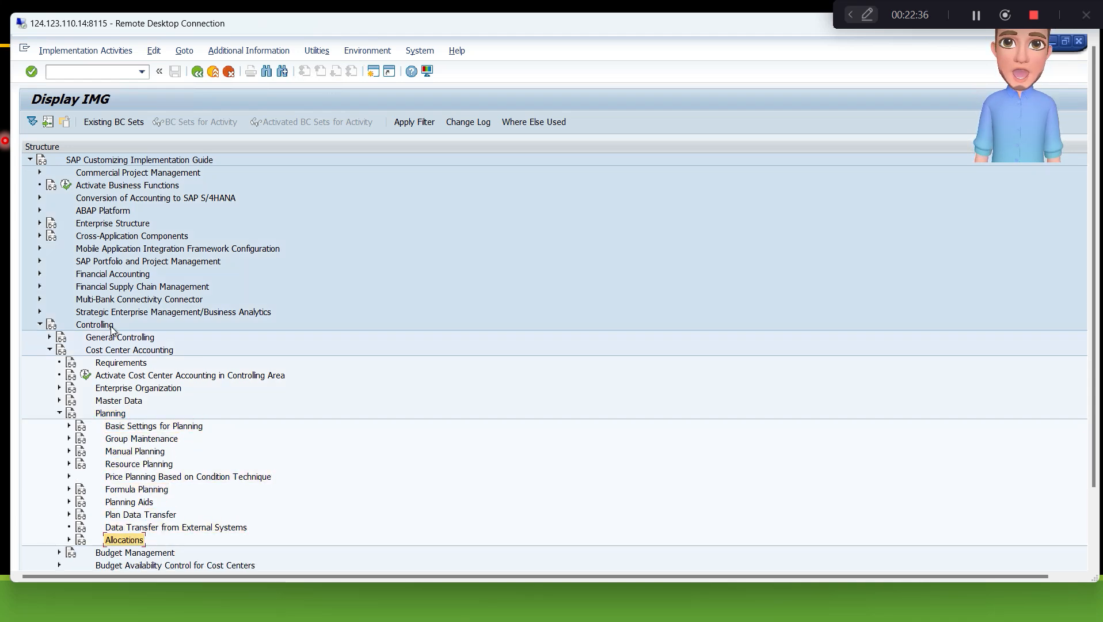
pyautogui.press('Right')
# - Expand the Activity Allocation node under Allocations in the IMG
pyautogui.press('Down')
pyautogui.press('Down')
pyautogui.press('Down')
pyautogui.press('Down')
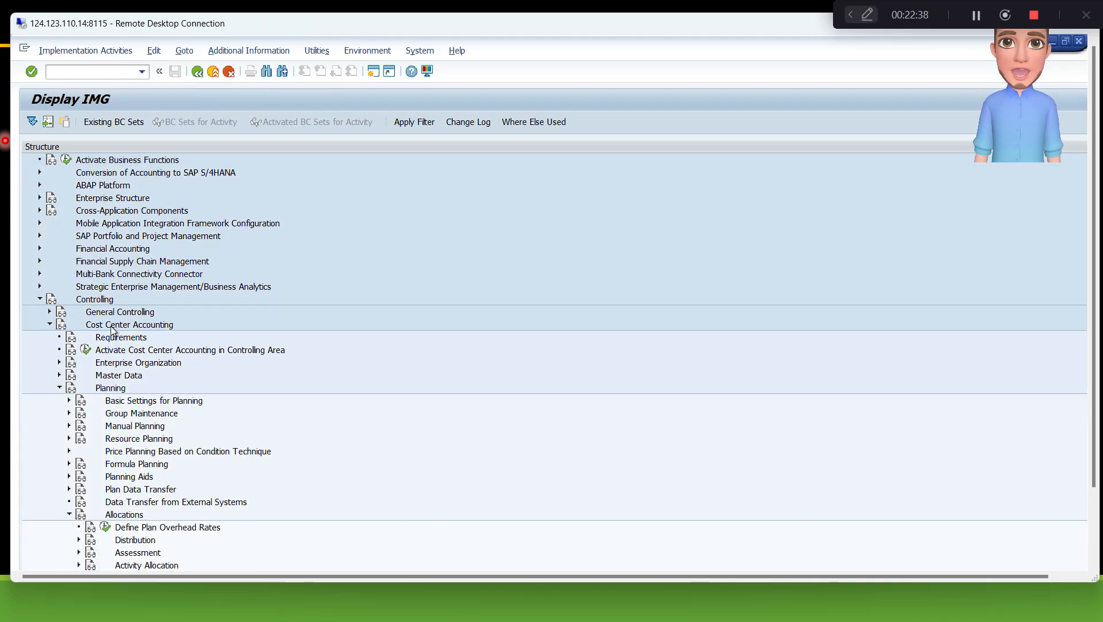
pyautogui.press('Down')
pyautogui.press('Down')
pyautogui.press('Down')
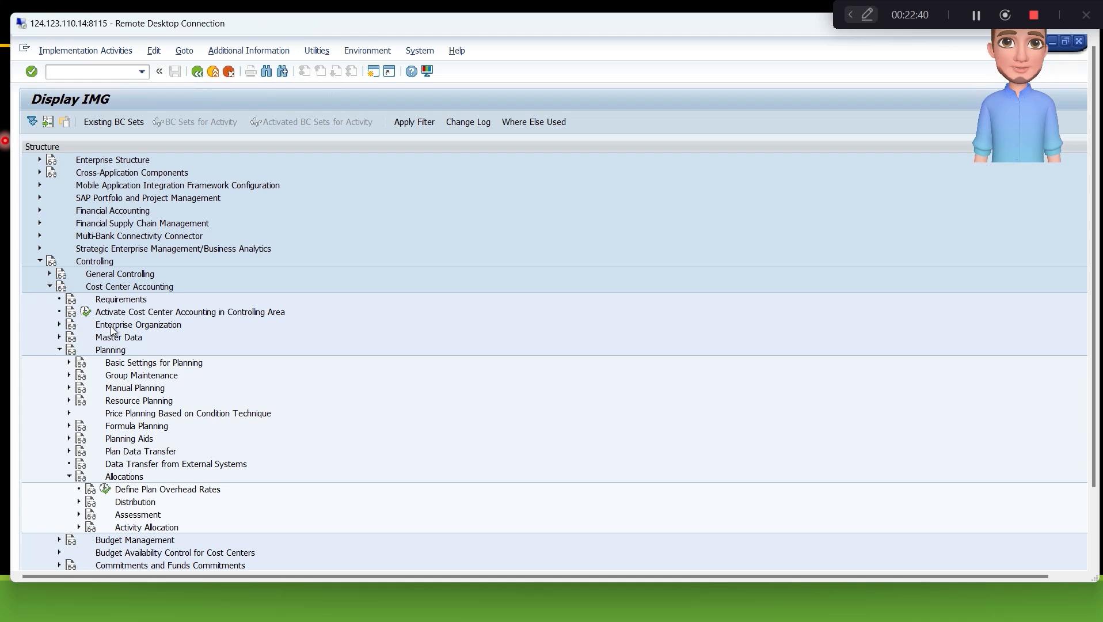
pyautogui.press('Up')
pyautogui.press('Up')
pyautogui.press('Up')
pyautogui.press('Right')
pyautogui.press('Down')
pyautogui.press('Down')
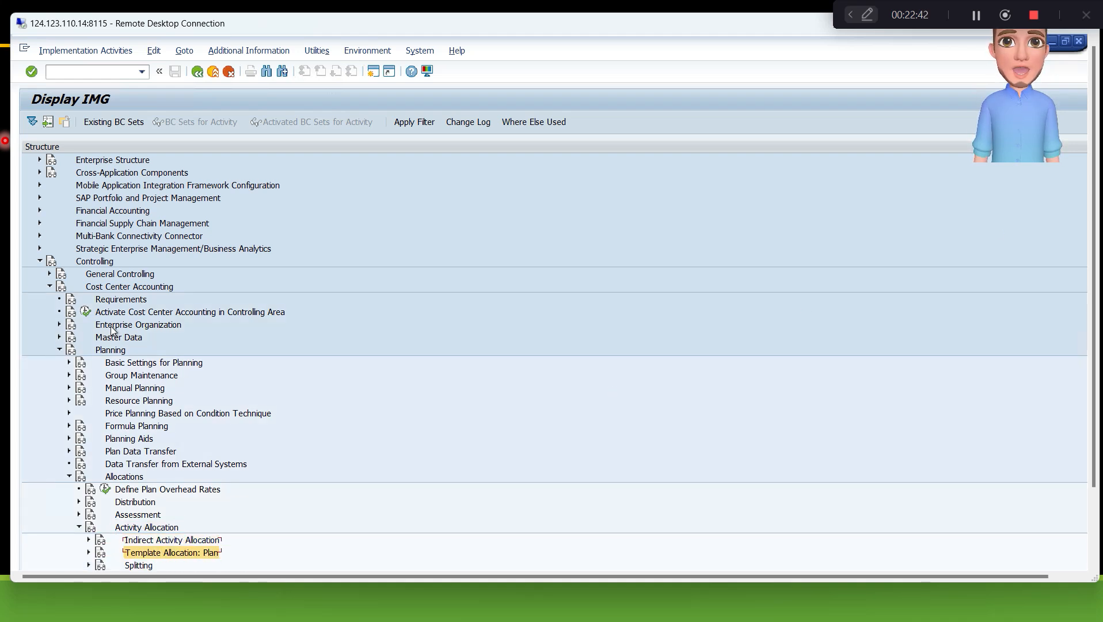
# - Expand the Splitting node under Activity Allocation and open the Define Splitting Structure activity
pyautogui.press('Down')
pyautogui.press('Right')
pyautogui.press('Down')
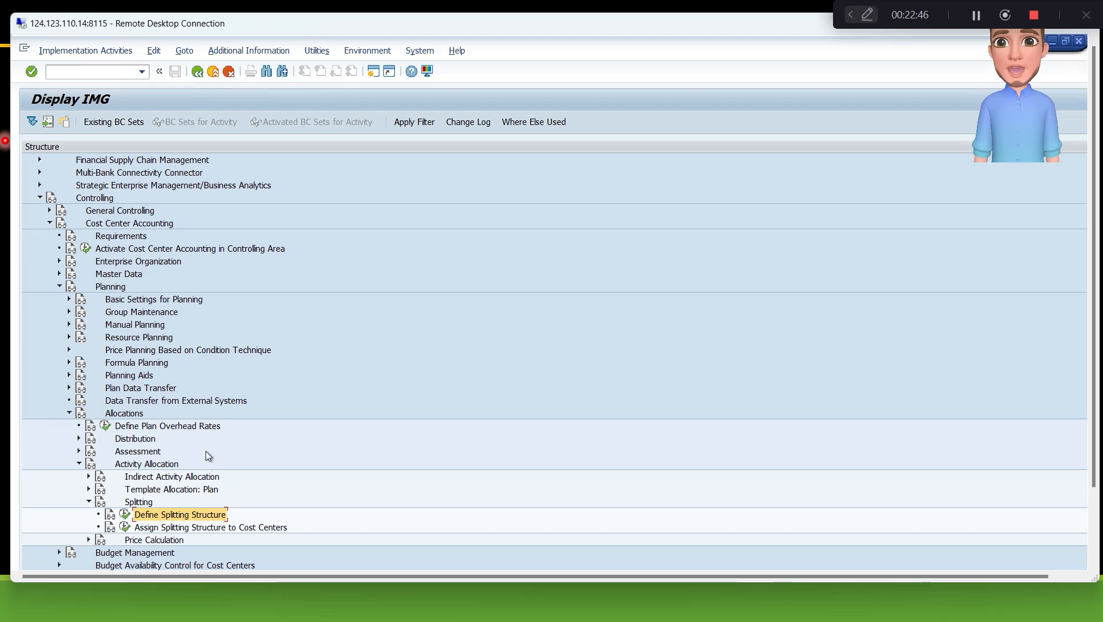
pyautogui.scroll(-1, 205, 451)
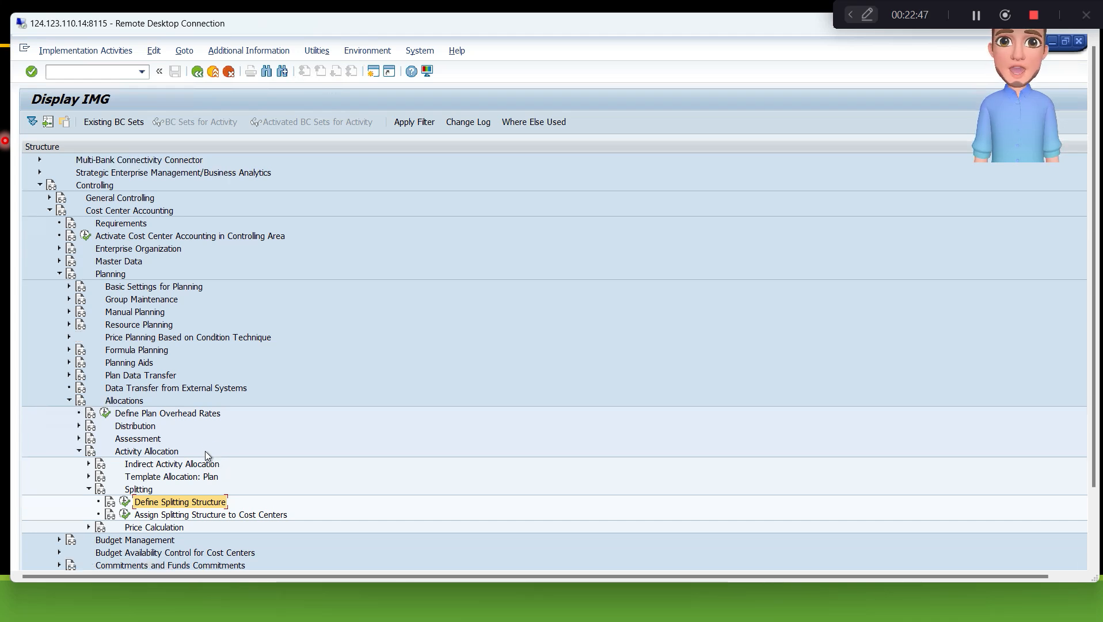
pyautogui.click(125, 502)
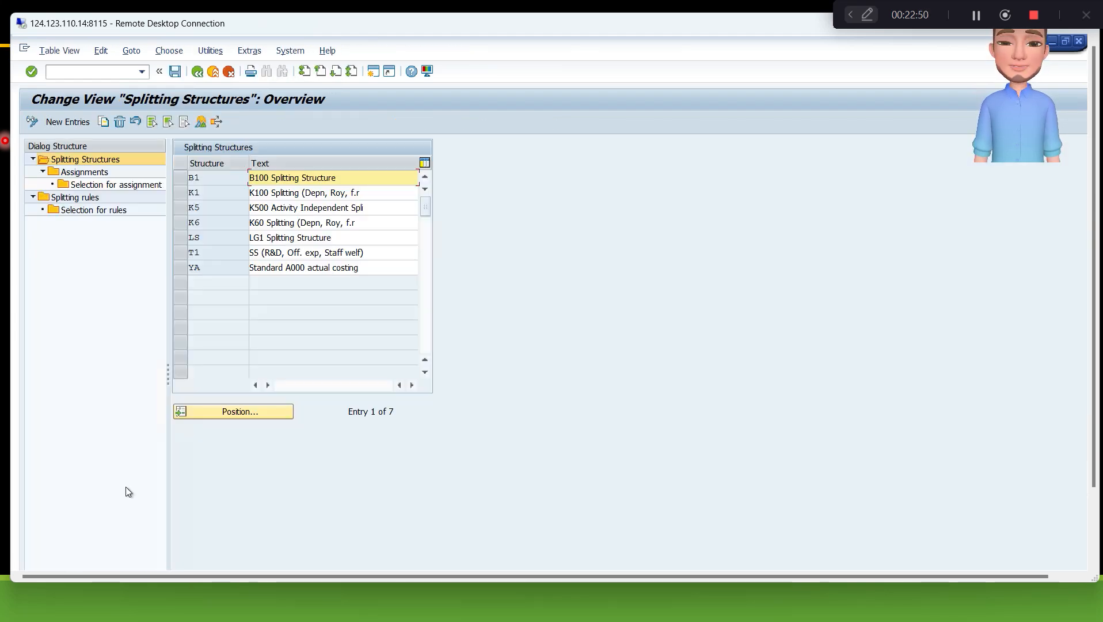
# - Set the controlling area to B100 for the splitting structure settings
pyautogui.click(251, 54)
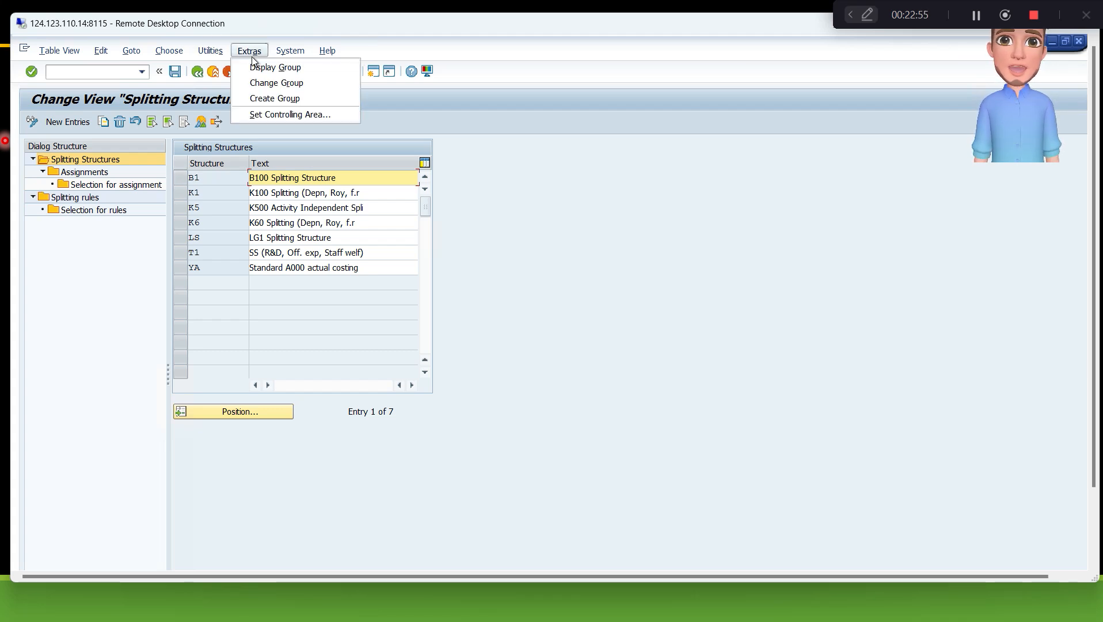
pyautogui.click(275, 116)
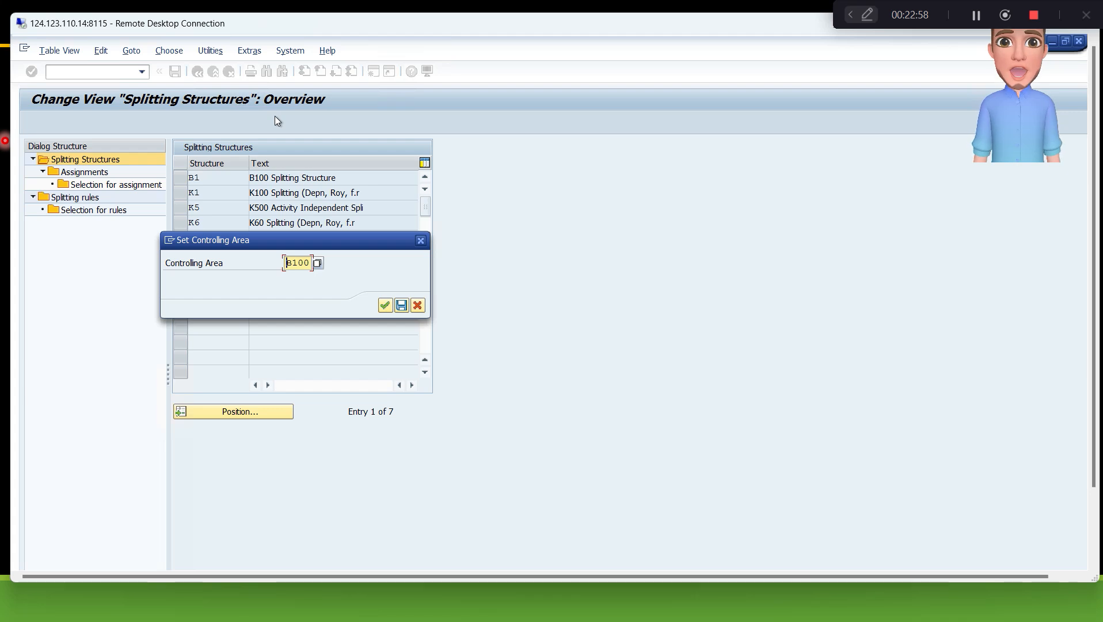
pyautogui.press('Return')
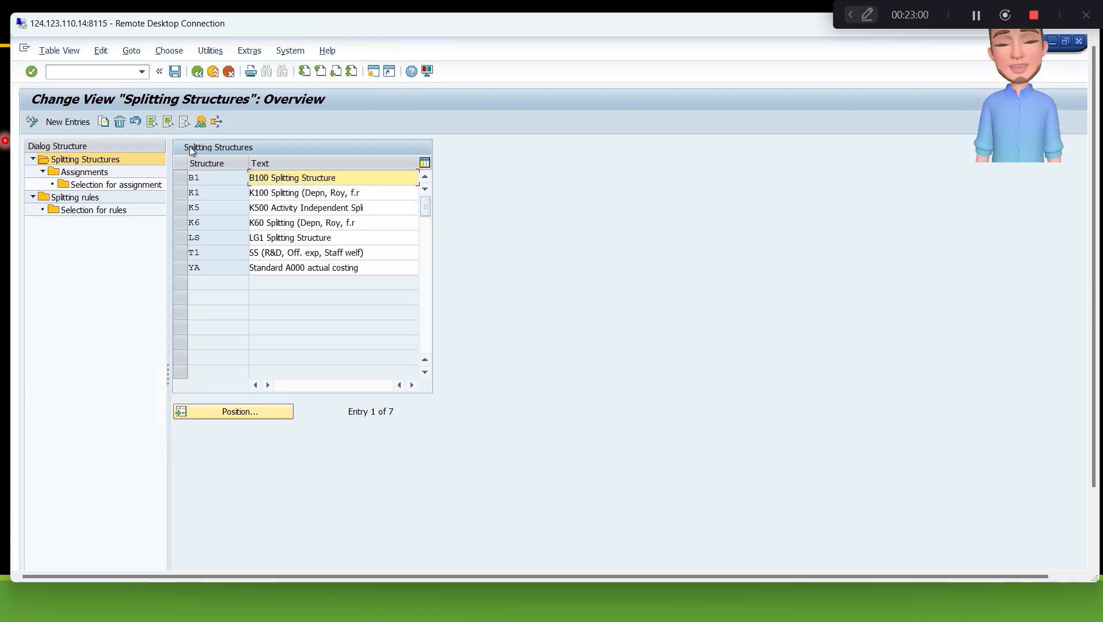
# - Open the selection for assignment 10 of splitting structure B1
pyautogui.click(180, 179)
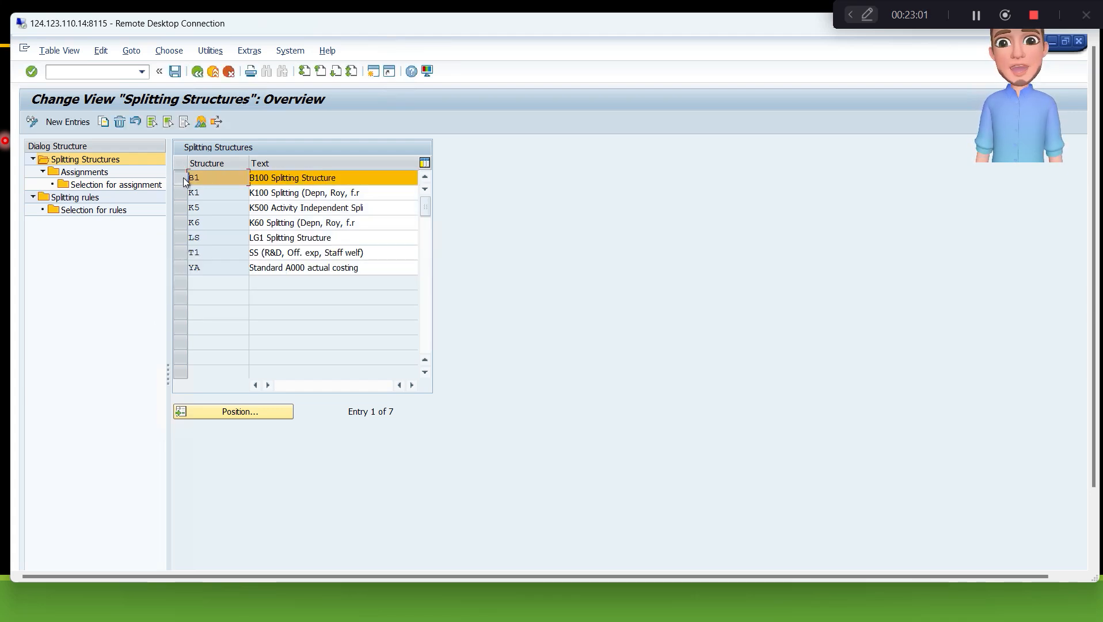
pyautogui.doubleClick(105, 173)
pyautogui.click(186, 208)
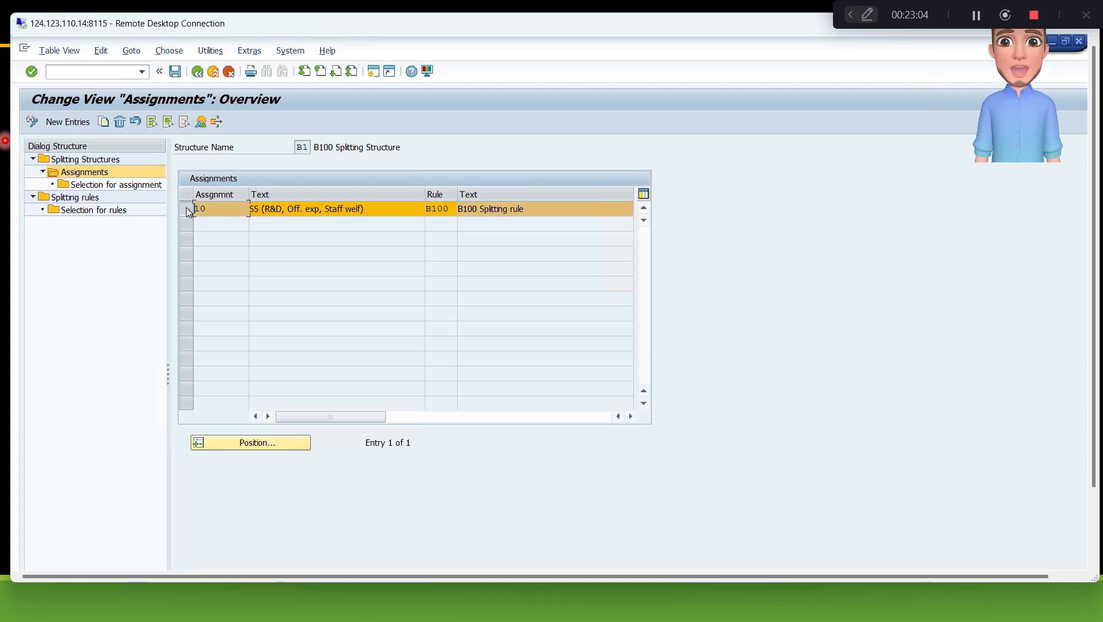
pyautogui.doubleClick(124, 187)
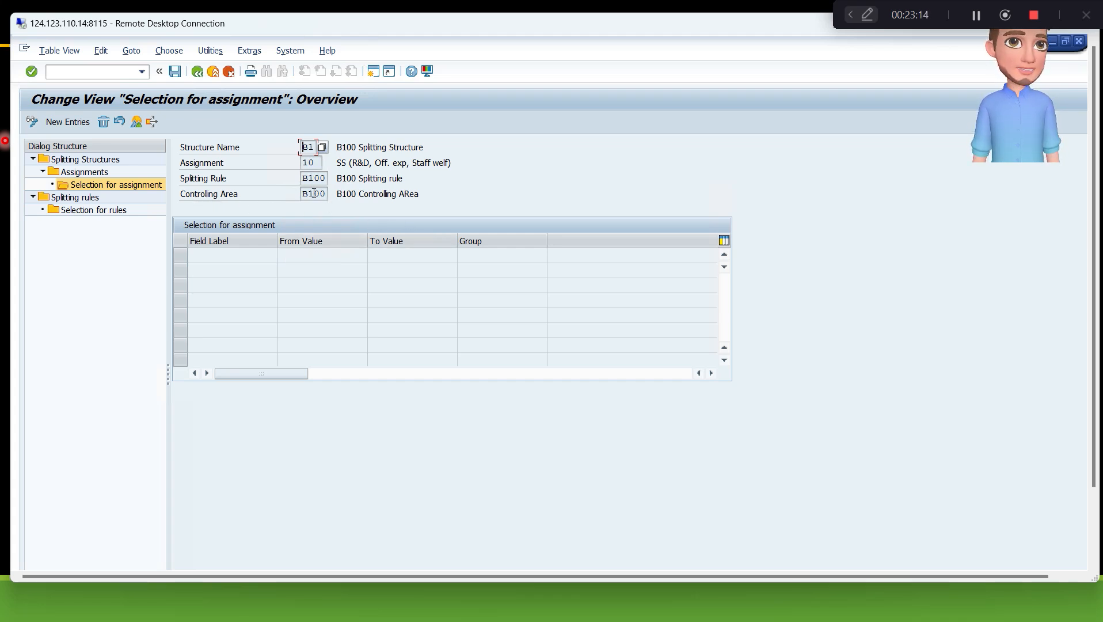
# - Add new selection entries for the assignment, with b100_ss01 as the cost element group
pyautogui.click(79, 125)
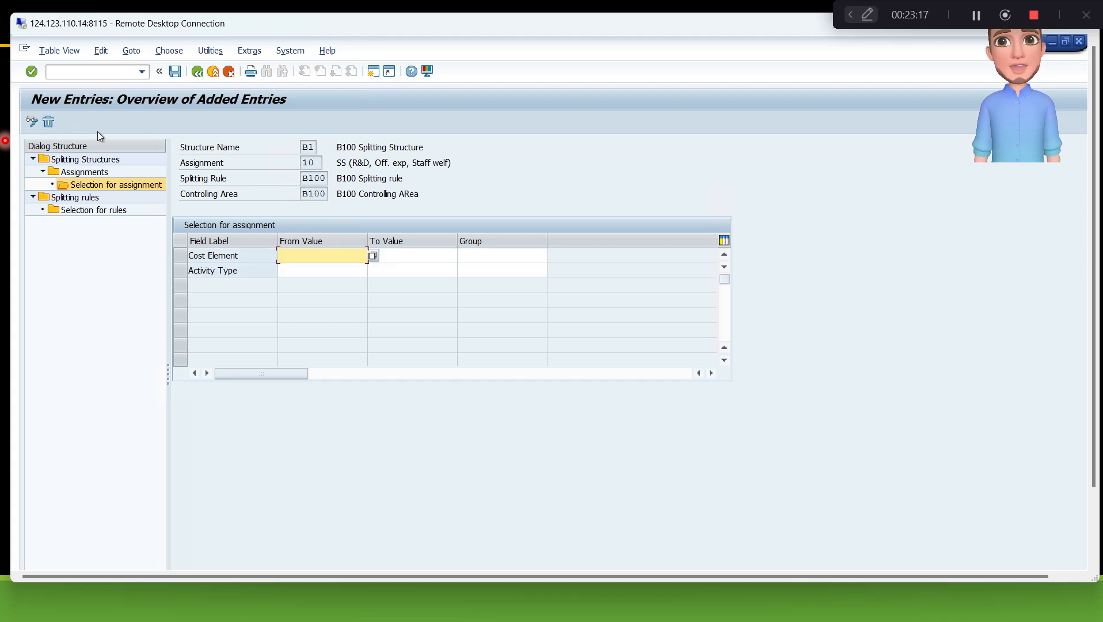
pyautogui.click(500, 257)
pyautogui.write('b100')
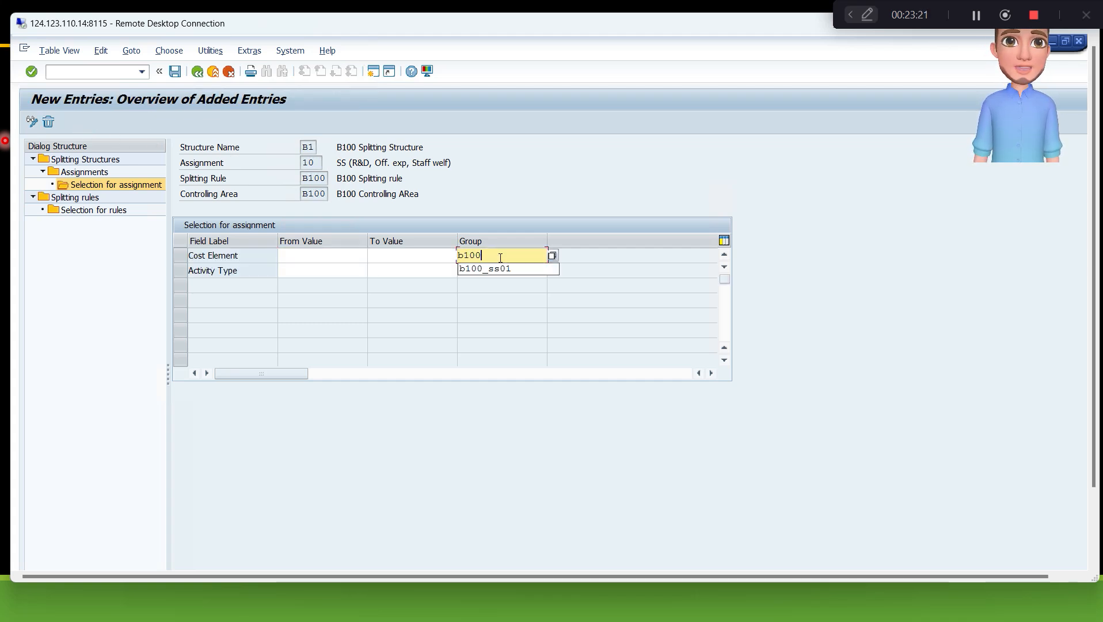
pyautogui.press('Down')
pyautogui.press('Return')
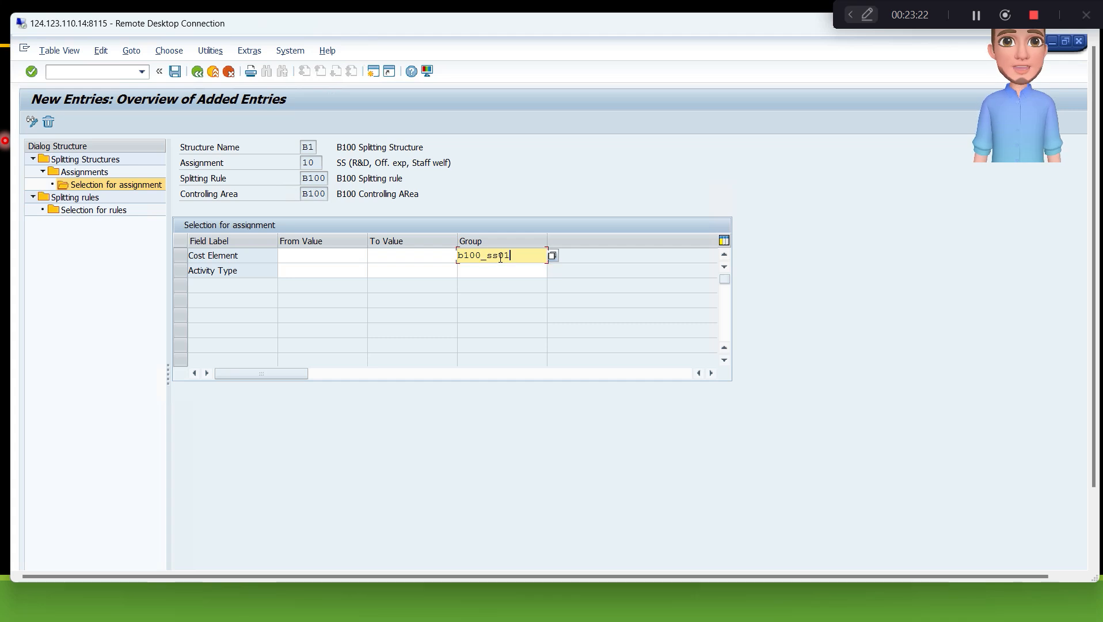
# - Enter activity type B102 as the from value and save the selection for the assignment
pyautogui.click(292, 270)
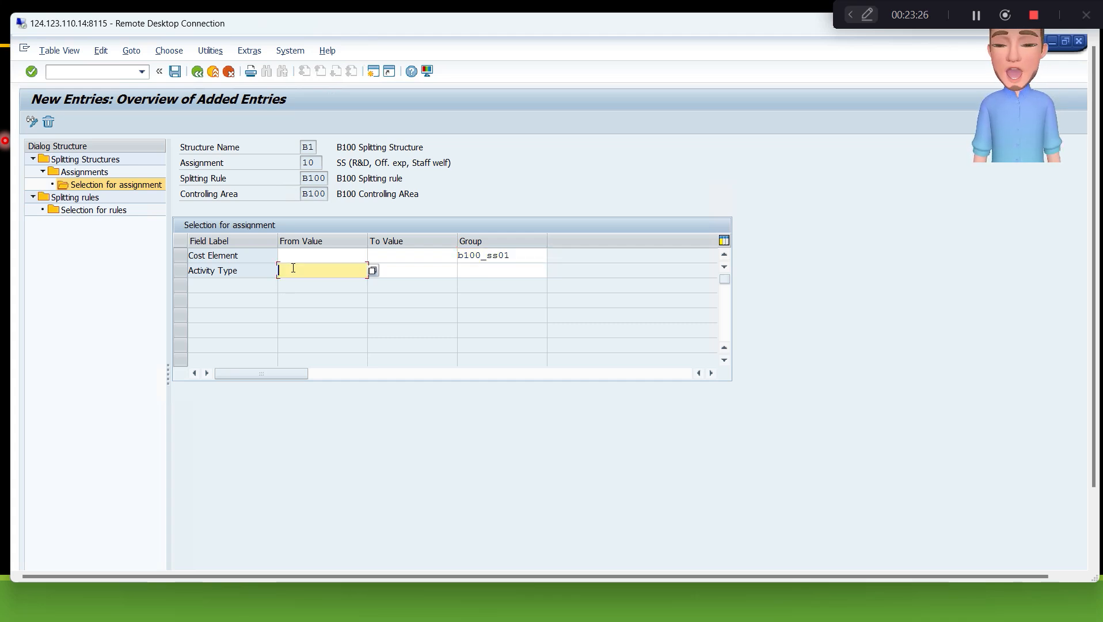
pyautogui.write('B102')
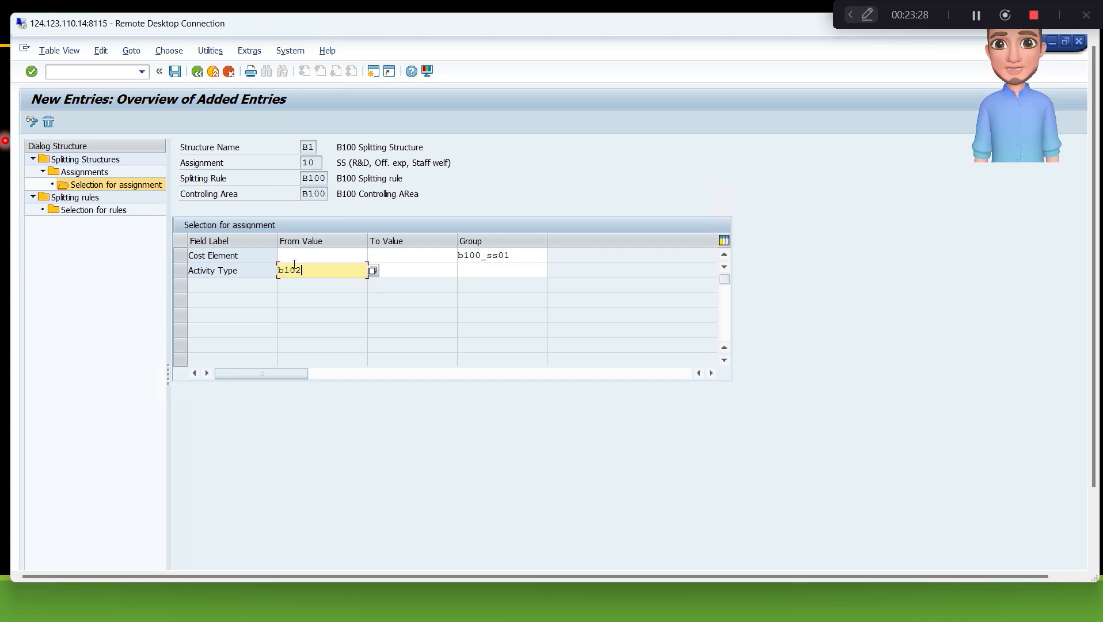
pyautogui.press('Return')
pyautogui.click(176, 72)
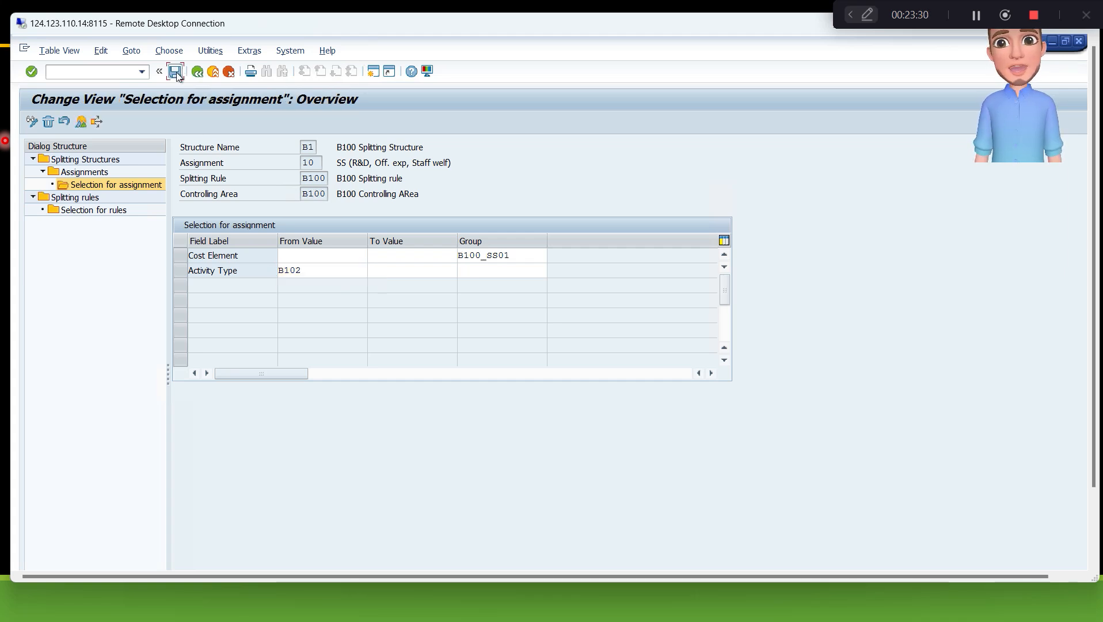
pyautogui.click(279, 274)
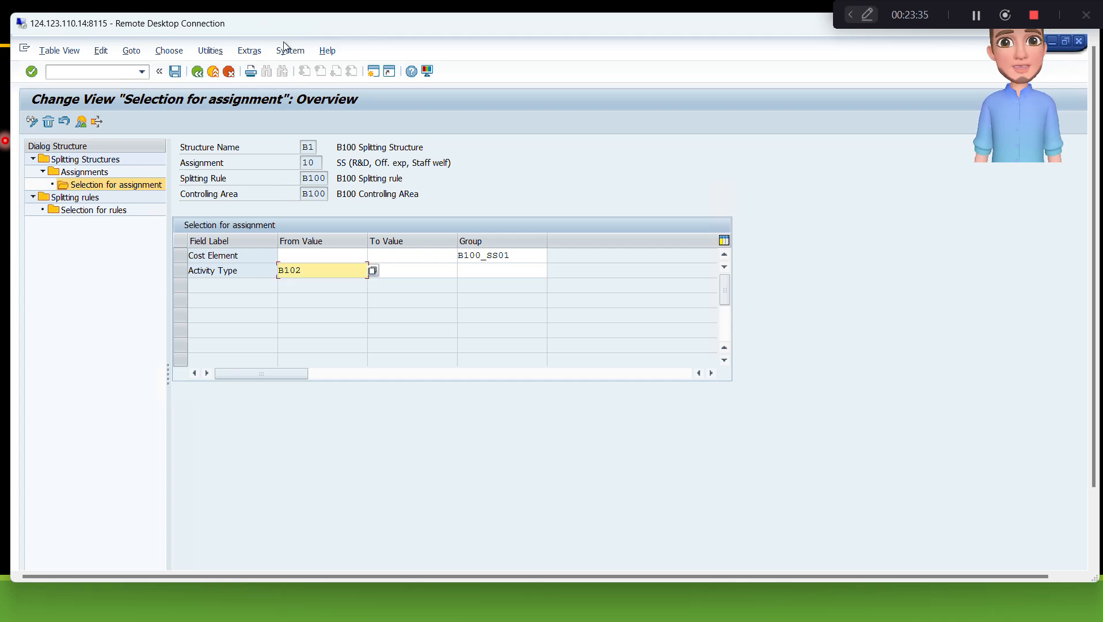
# - Leave the splitting structure configuration and return to the IMG
pyautogui.click(197, 73)
pyautogui.click(198, 72)
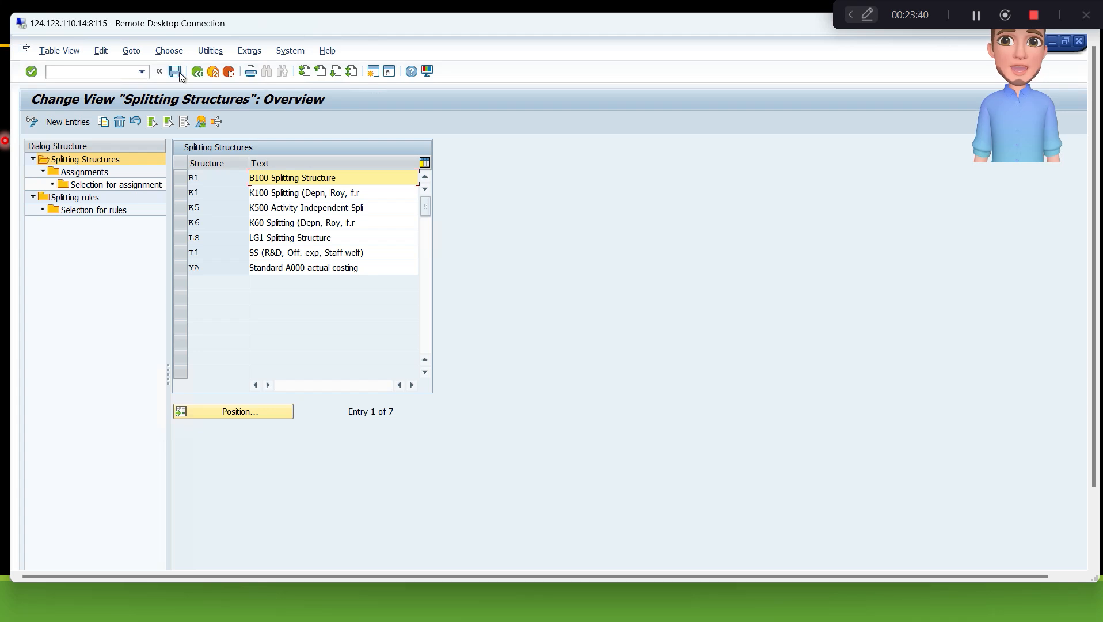
pyautogui.click(198, 72)
# - Maximize the remote desktop window and return to the Display IMG session
pyautogui.hotkey('alt', 'Tab')
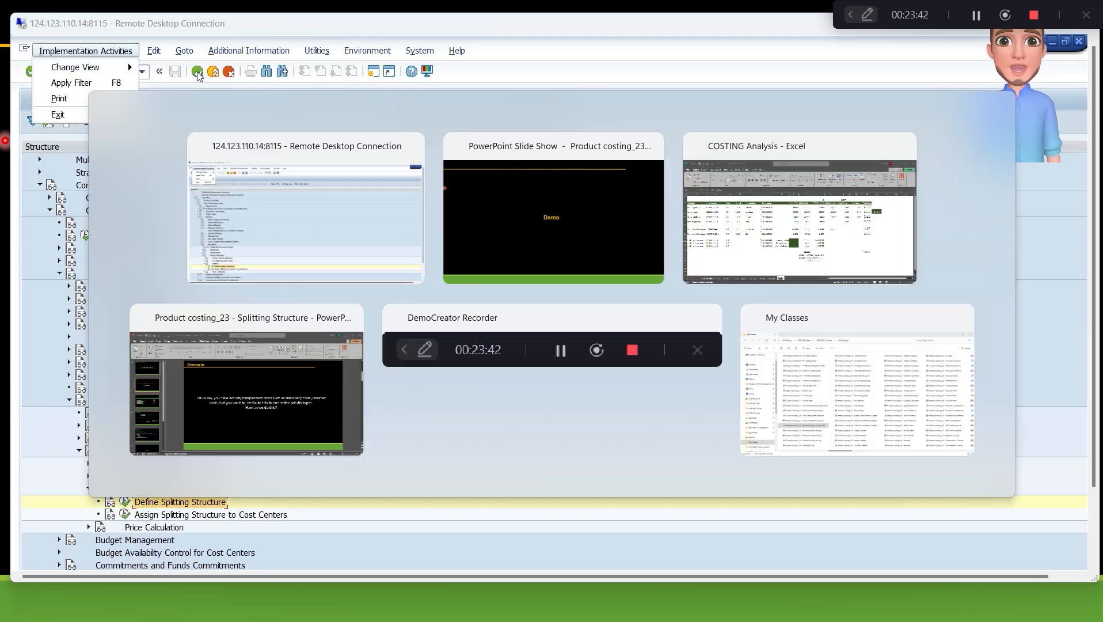
pyautogui.click(322, 218)
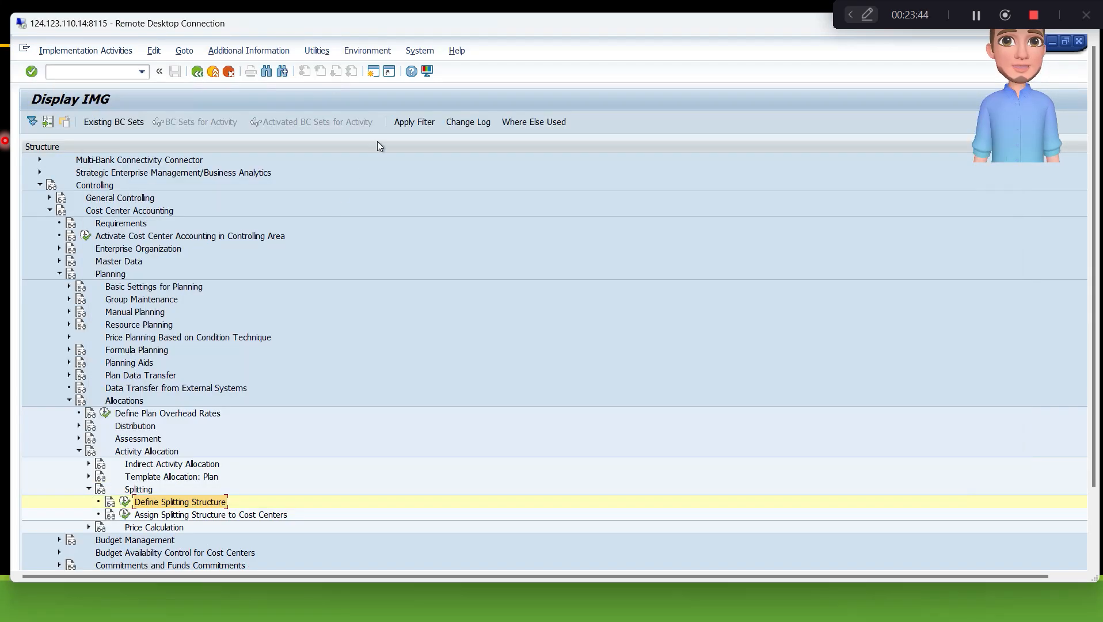
pyautogui.doubleClick(405, 24)
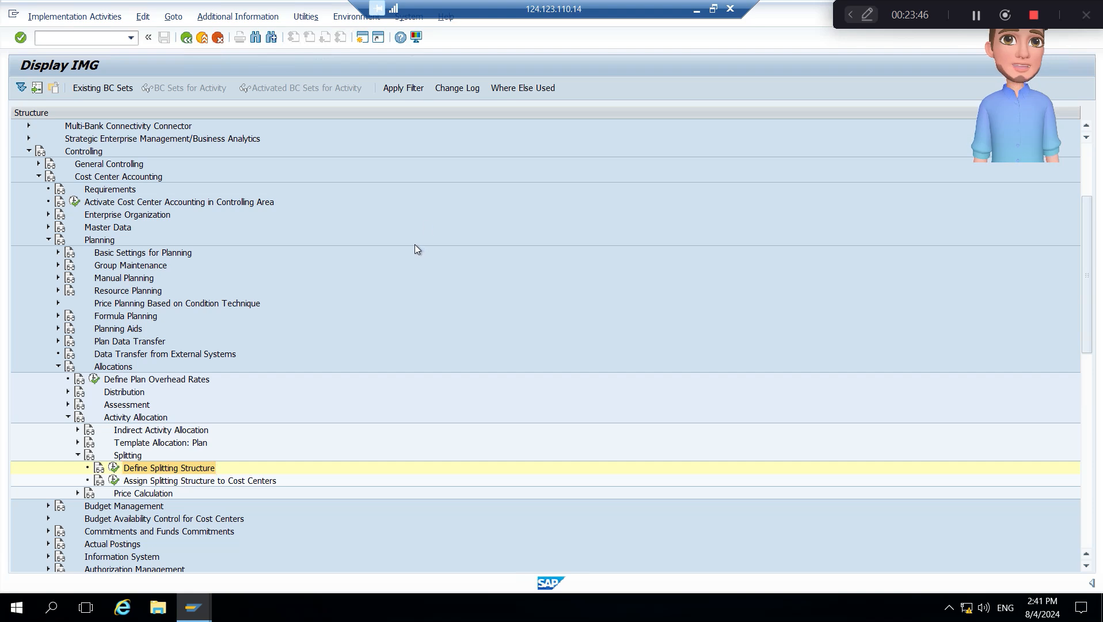
pyautogui.hotkey('alt', 'Tab')
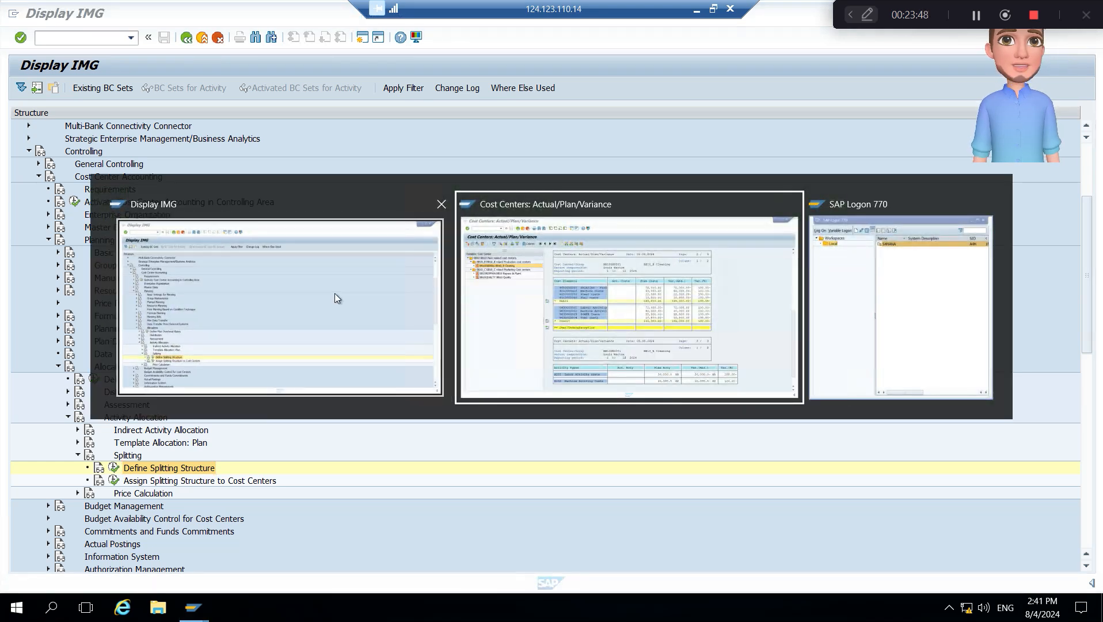
pyautogui.click(335, 293)
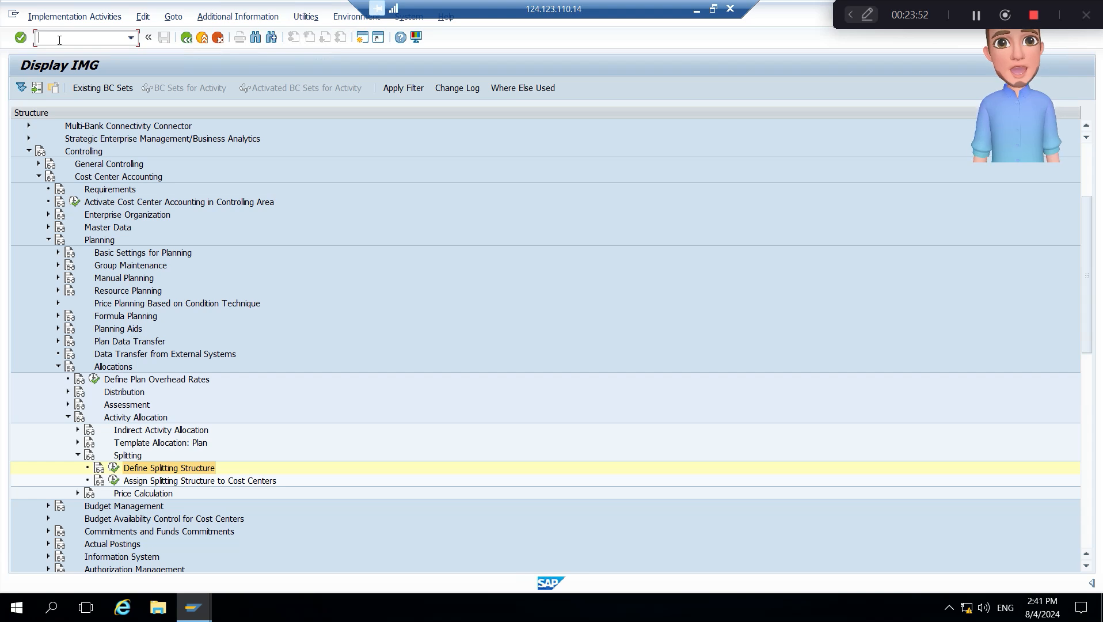
# - Go back to SAP Easy Access and execute KSS4 Splitting as a test run for cost center BB10GB0001
pyautogui.write('/n')
pyautogui.press('Return')
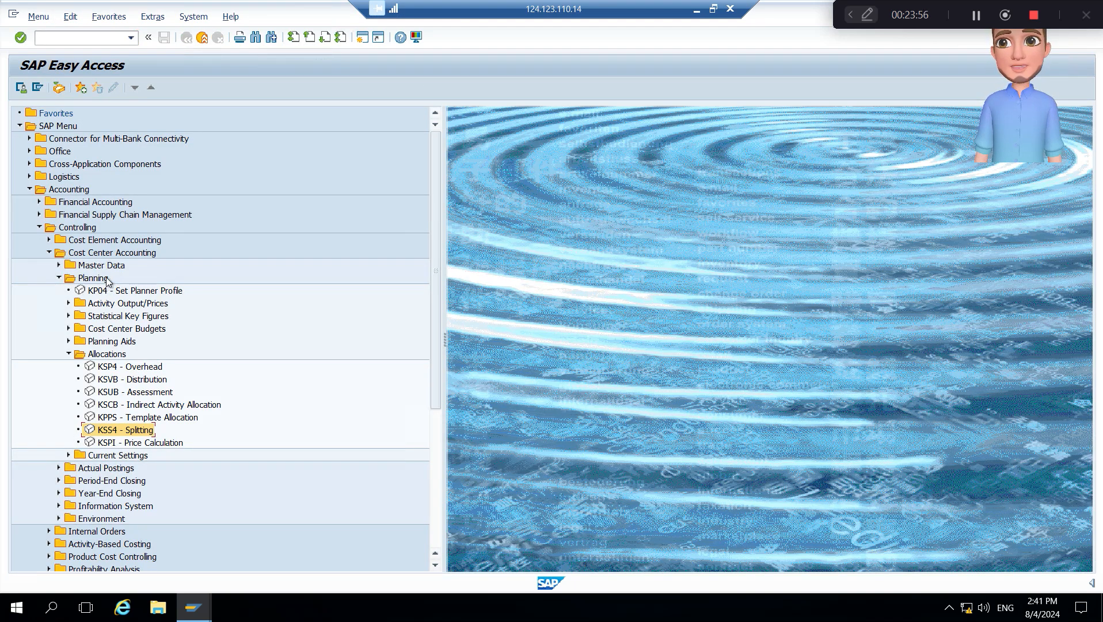
pyautogui.doubleClick(114, 430)
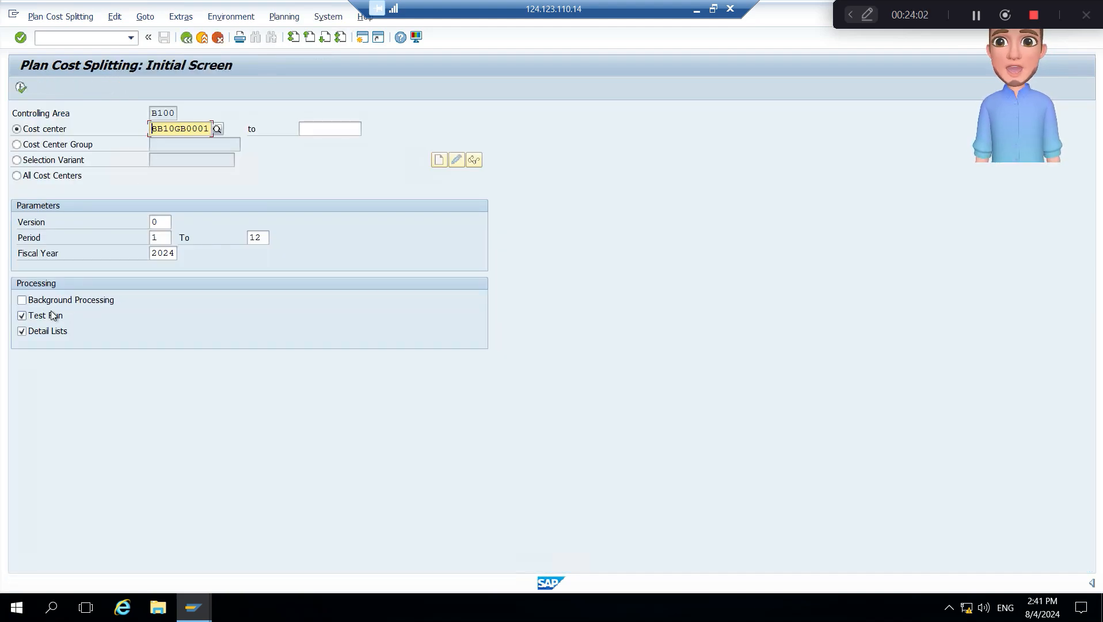
pyautogui.click(21, 88)
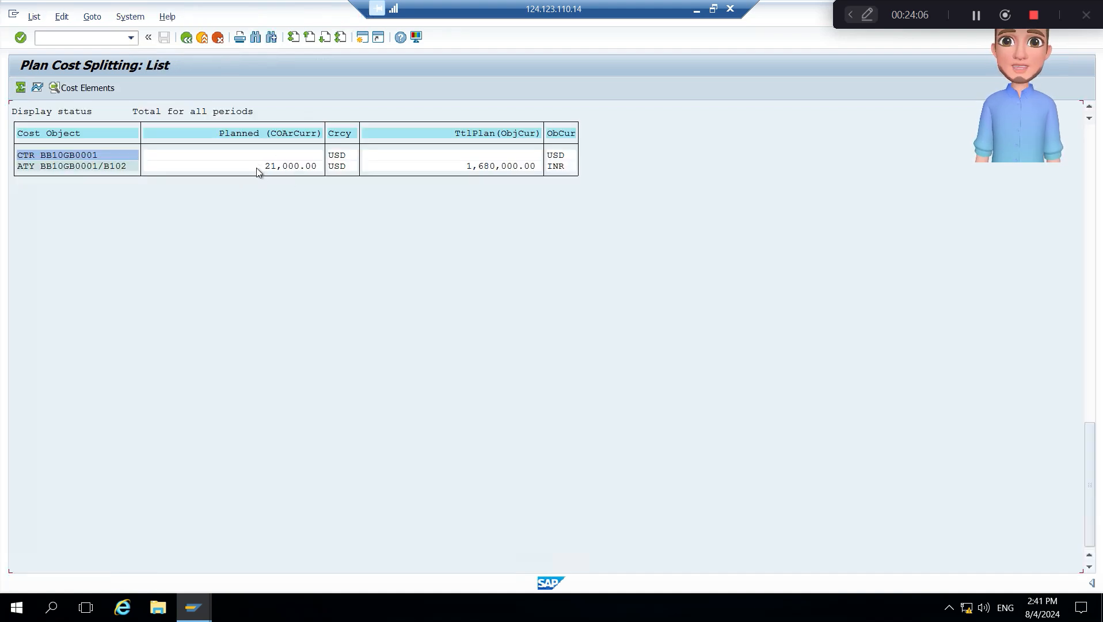
# - Switch to the COSTING Analysis workbook in Excel and check the splitting structure cost total in cell I16
pyautogui.click(713, 9)
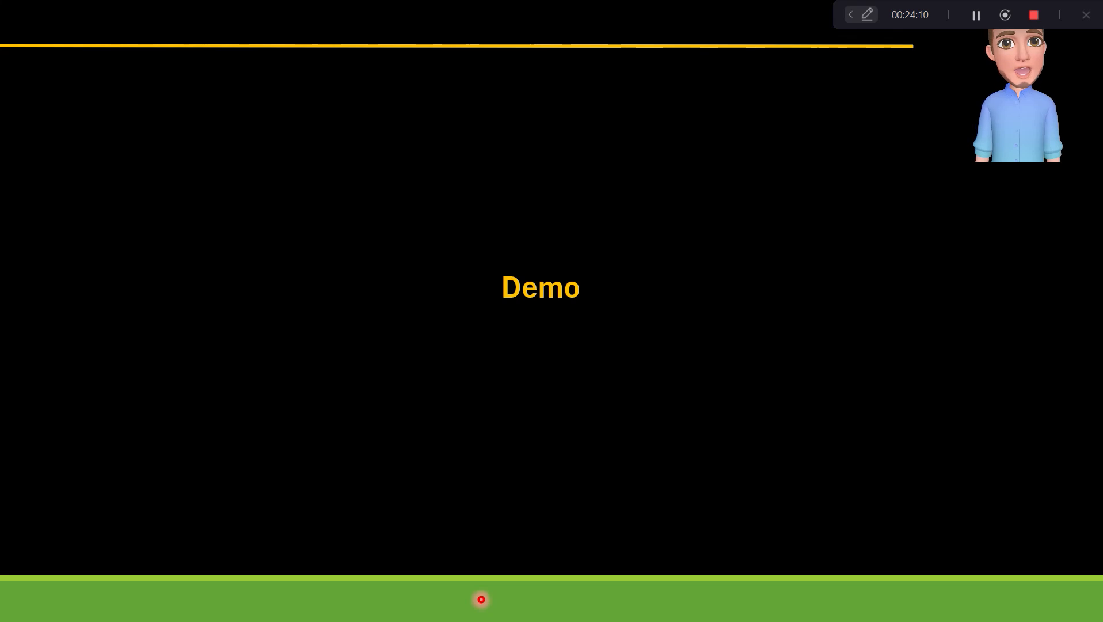
pyautogui.hotkey('alt', 'Tab')
pyautogui.hotkey('alt', 'Tab')
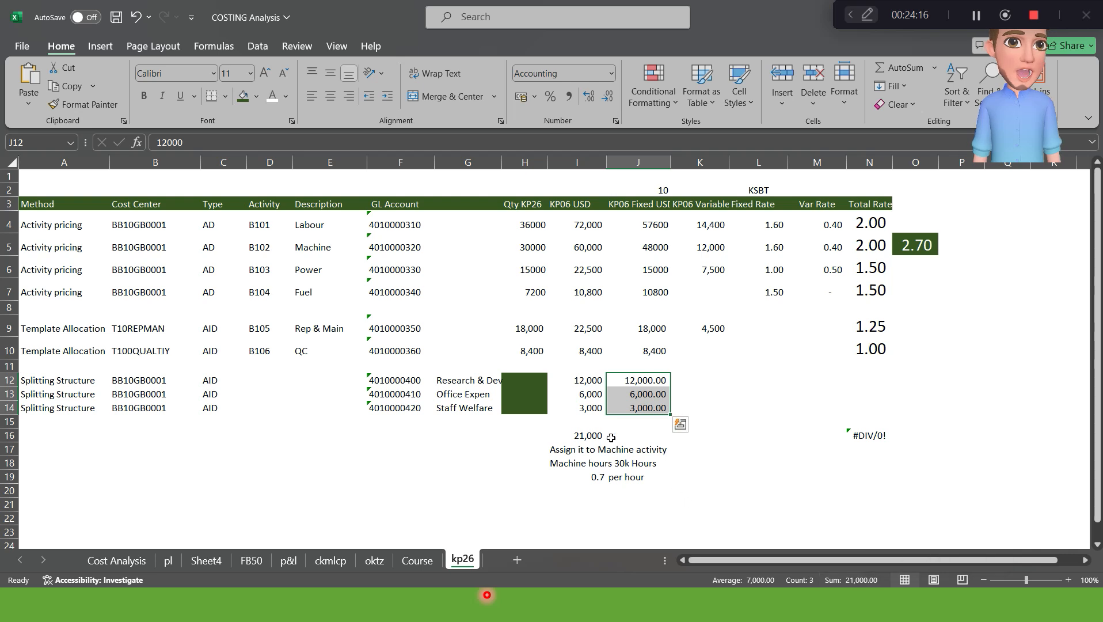
pyautogui.doubleClick(591, 435)
pyautogui.press('Escape')
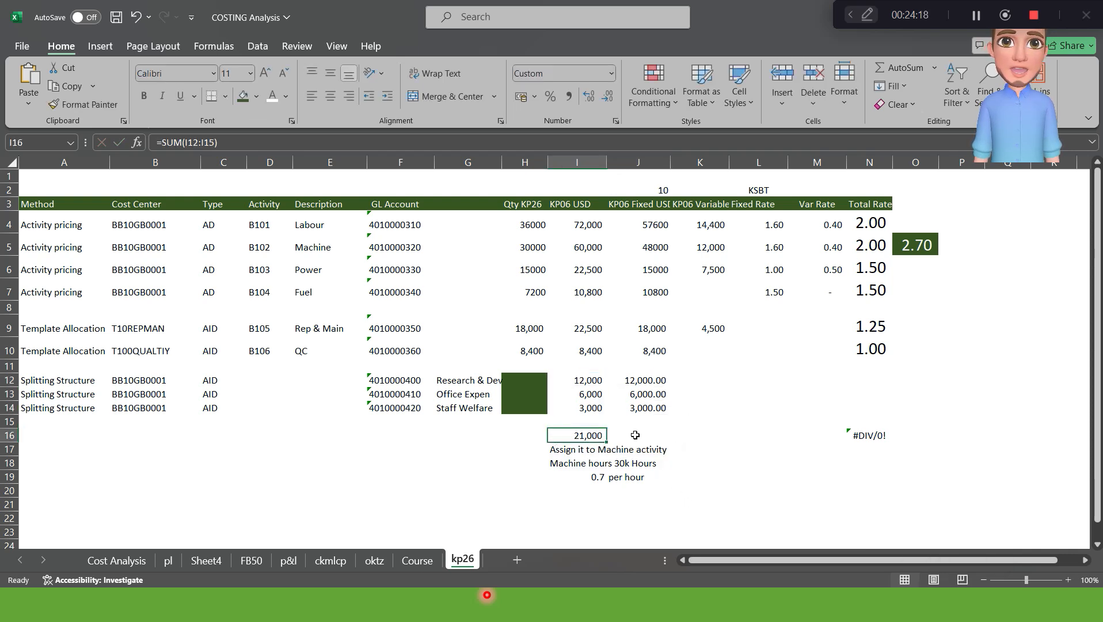
# - Switch back to the SAP remote session and leave the plan cost splitting list
pyautogui.hotkey('alt', 'Tab')
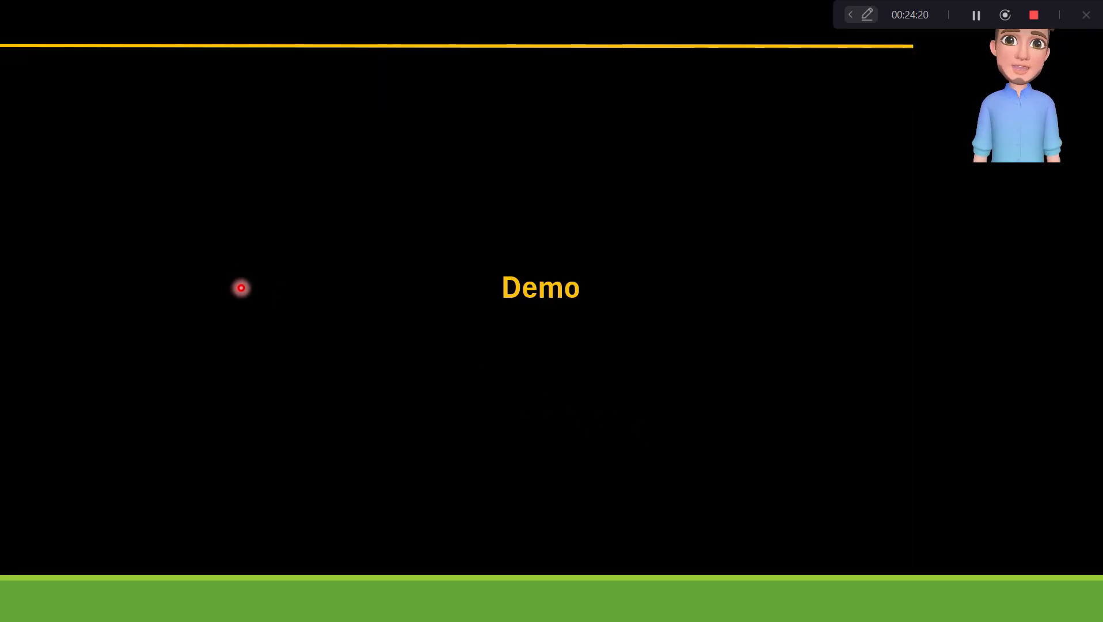
pyautogui.hotkey('alt', 'Tab')
pyautogui.press('Tab')
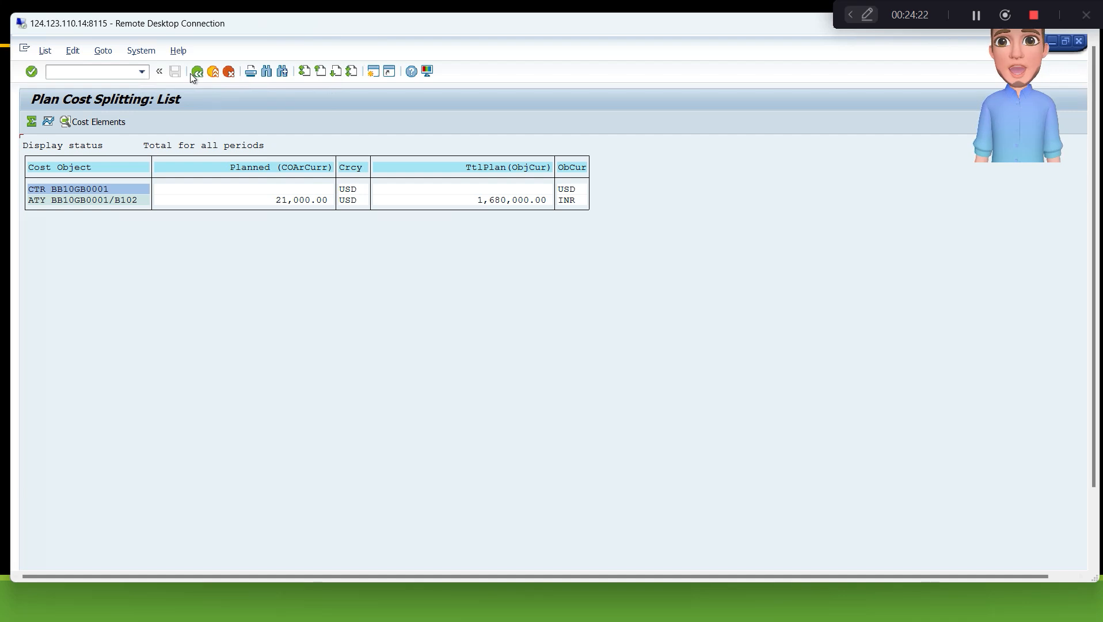
pyautogui.click(197, 71)
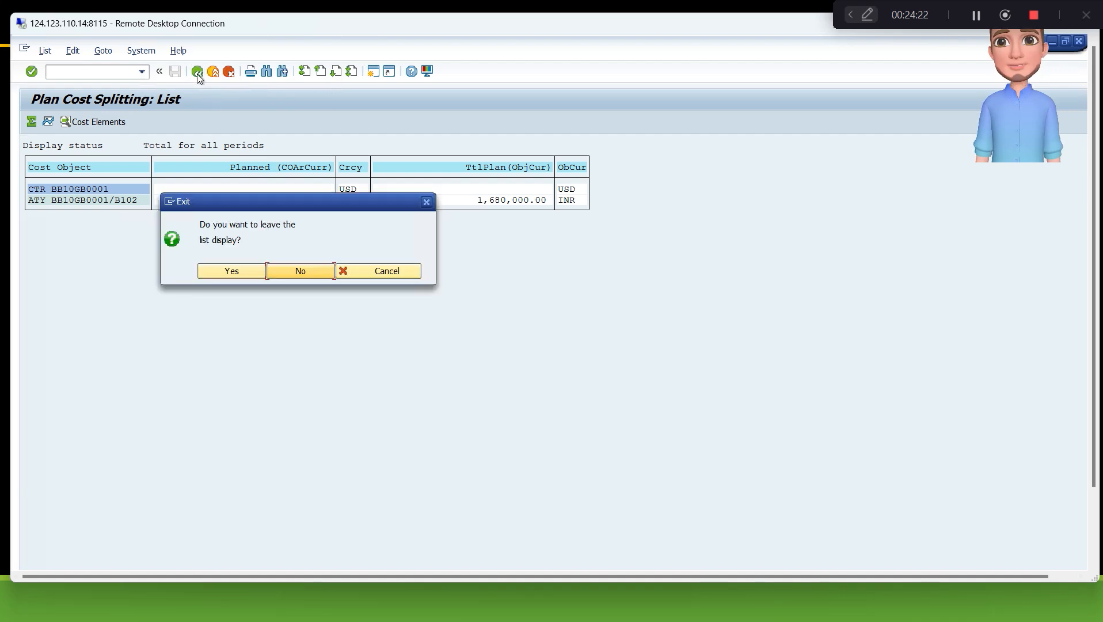
pyautogui.click(246, 271)
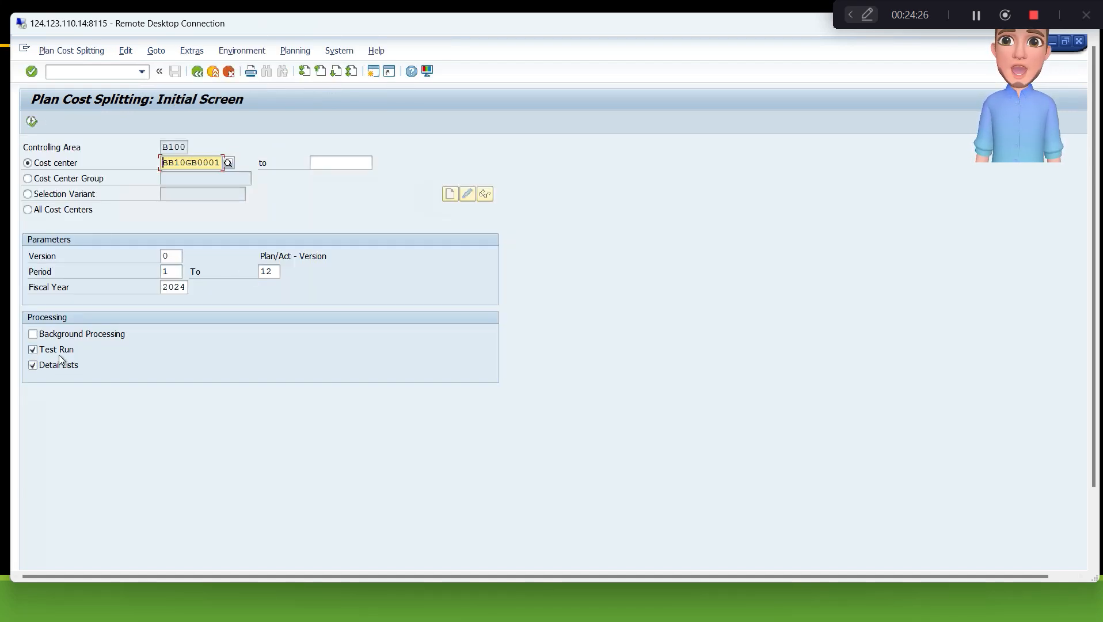
# - Execute plan cost splitting for cost center BB10GB0001 with Test Run turned off, and return to its initial screen
pyautogui.click(62, 351)
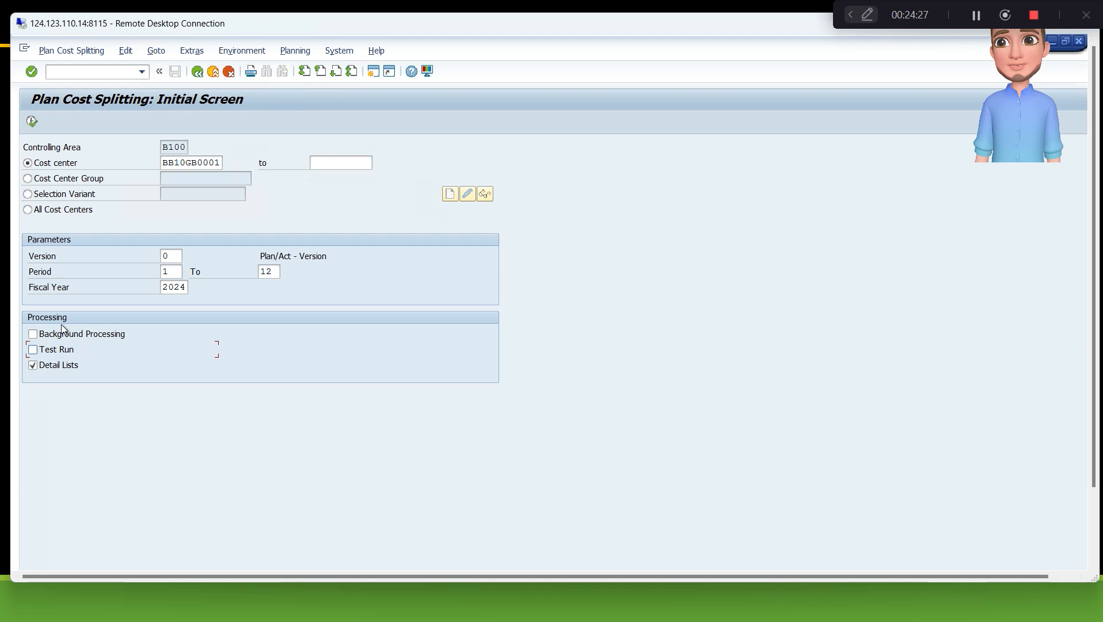
pyautogui.click(31, 123)
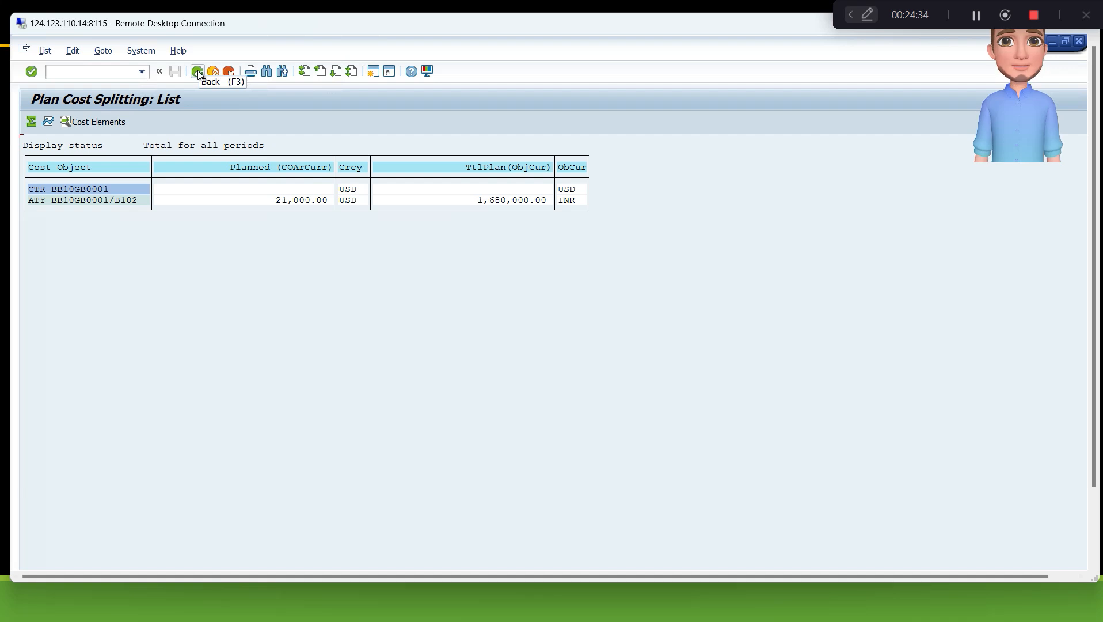
pyautogui.click(198, 73)
pyautogui.click(206, 275)
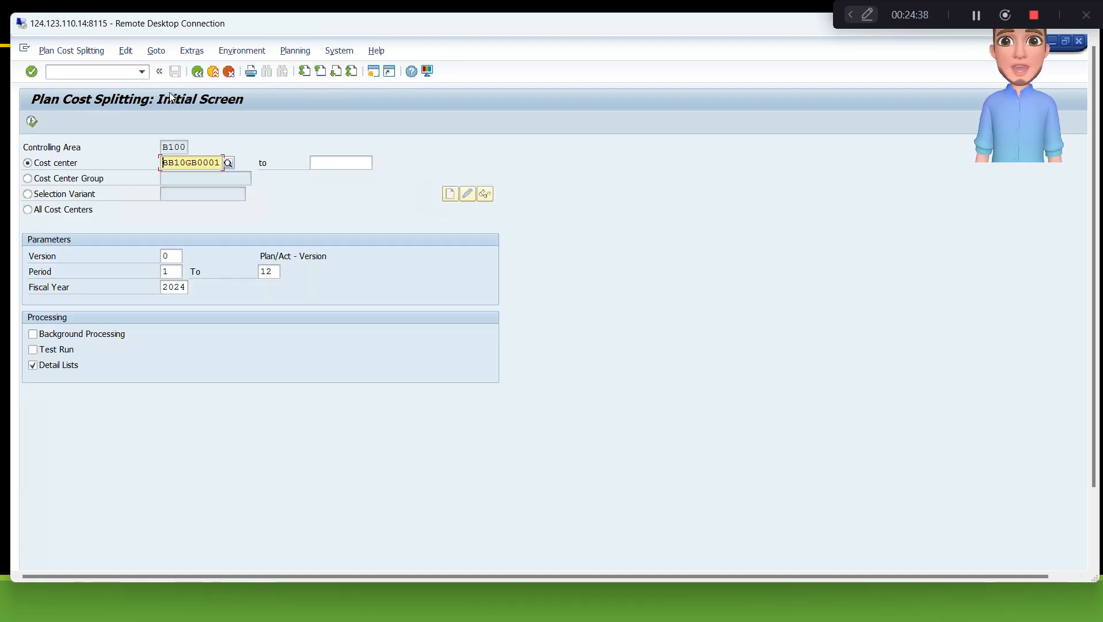
# - Open transaction KP27 and display the activity price planning of cost center BB10GB0001 for activity type B102
pyautogui.click(107, 73)
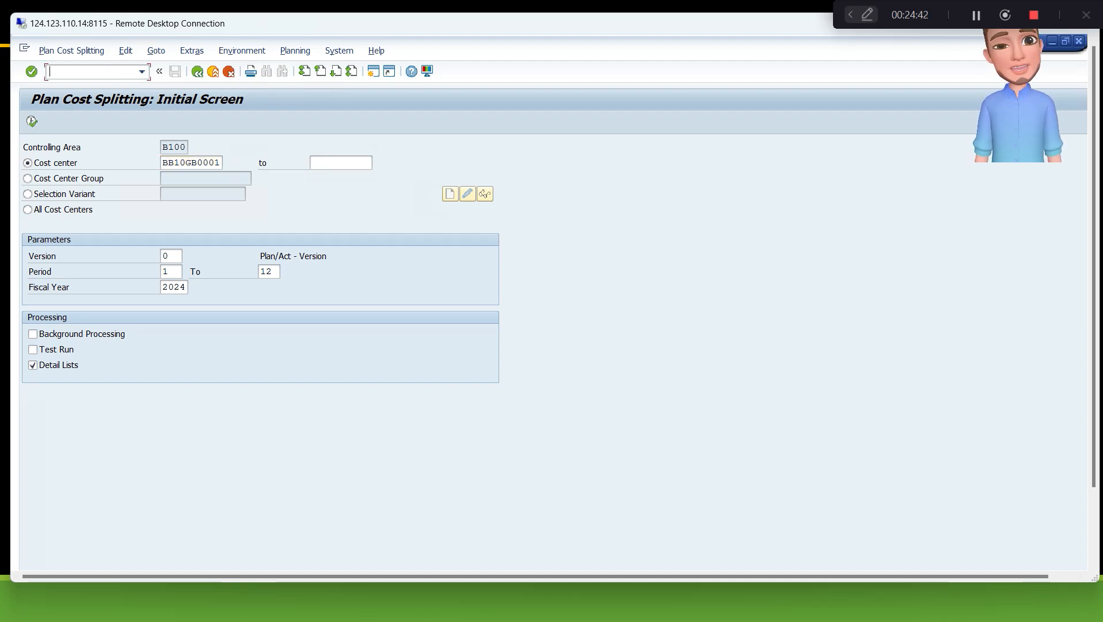
pyautogui.write('/nkp27')
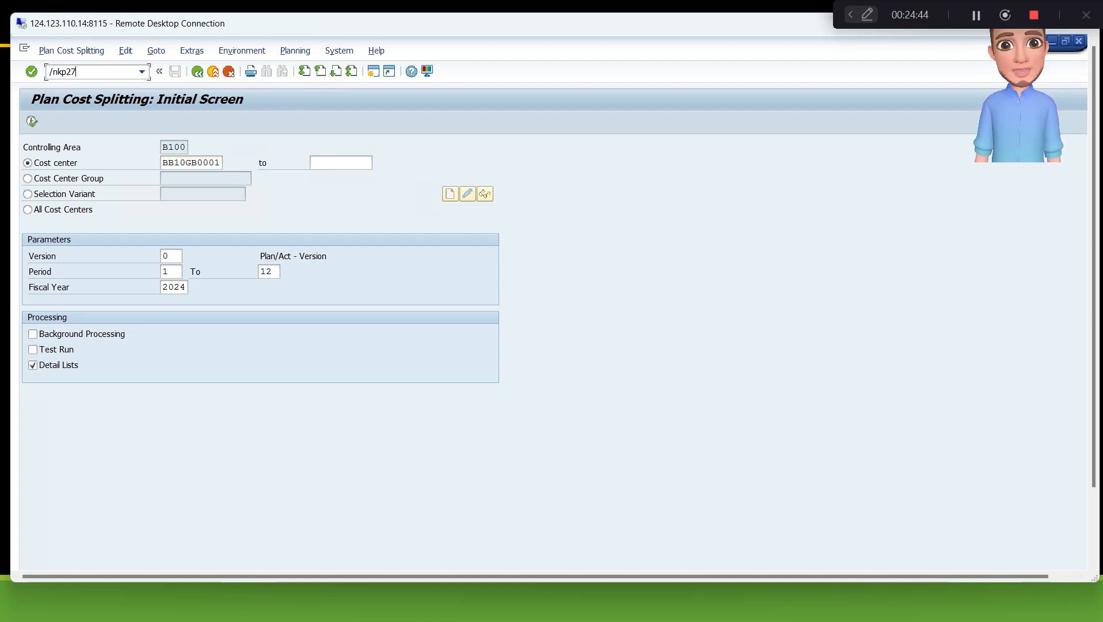
pyautogui.press('Return')
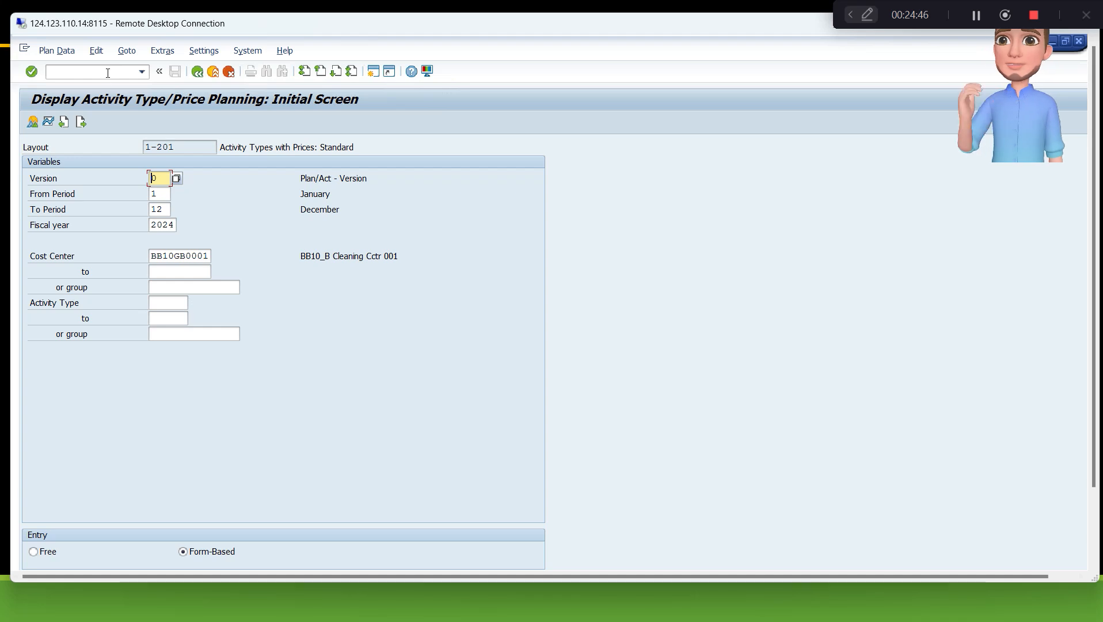
pyautogui.click(171, 305)
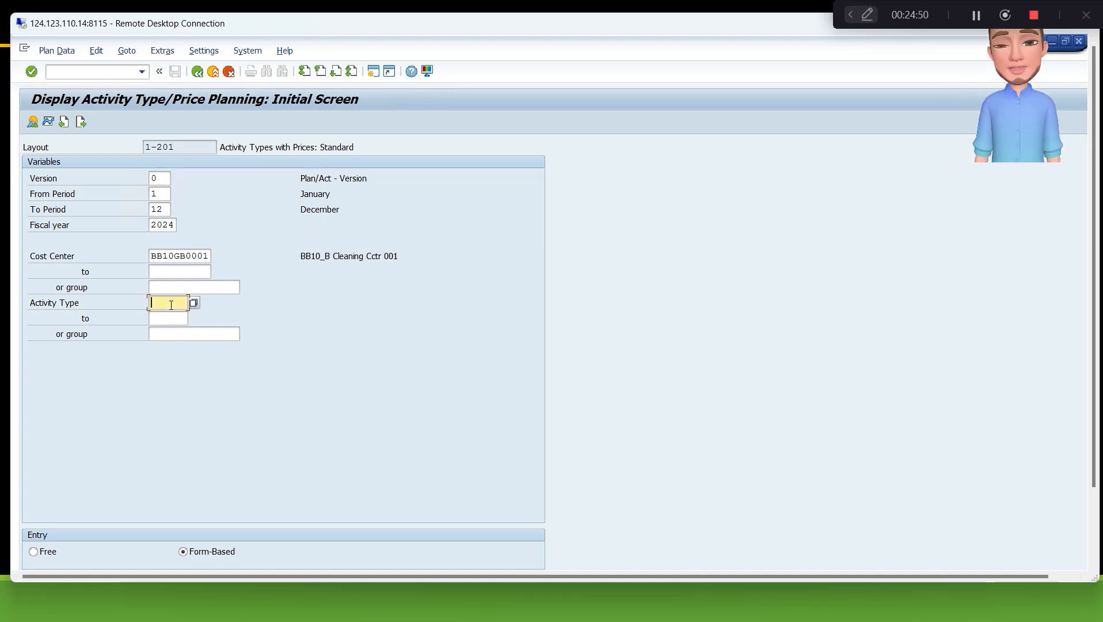
pyautogui.write('b102')
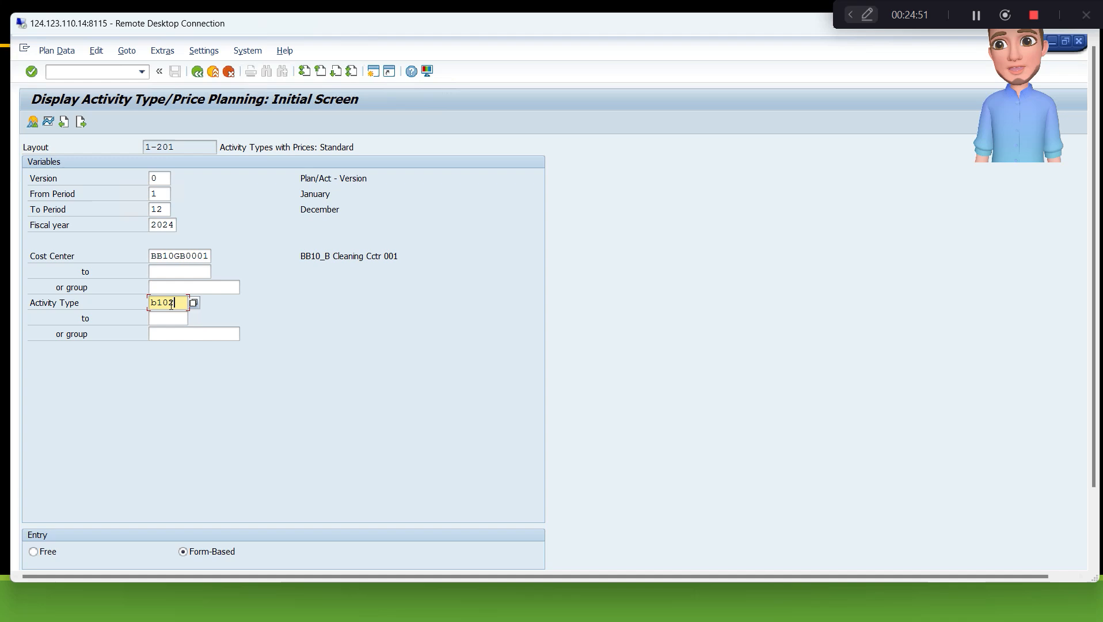
pyautogui.click(301, 316)
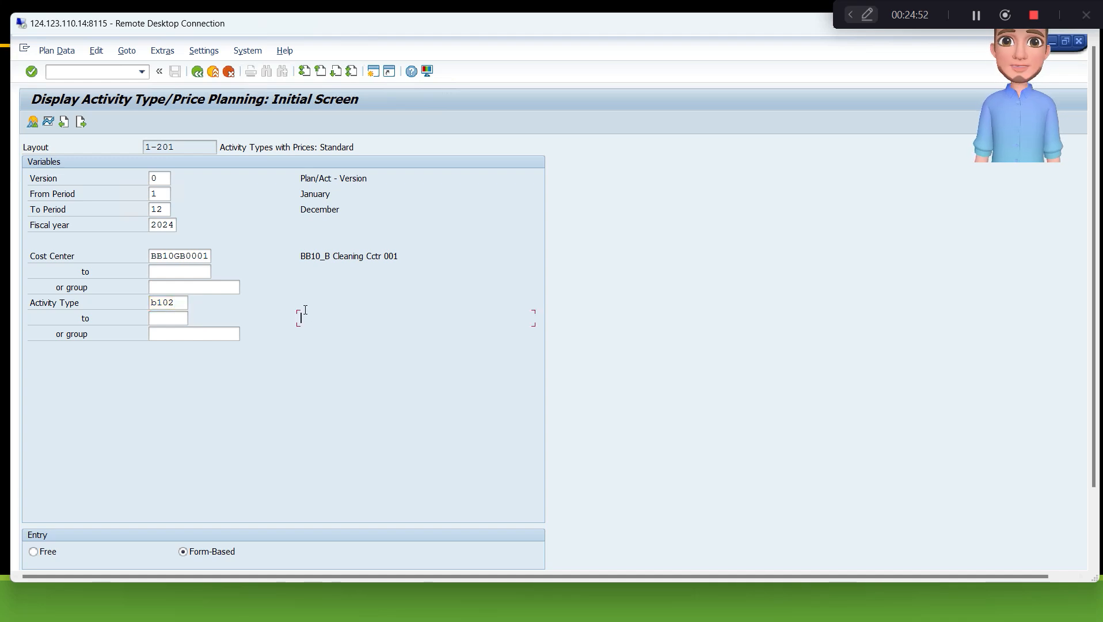
pyautogui.click(29, 124)
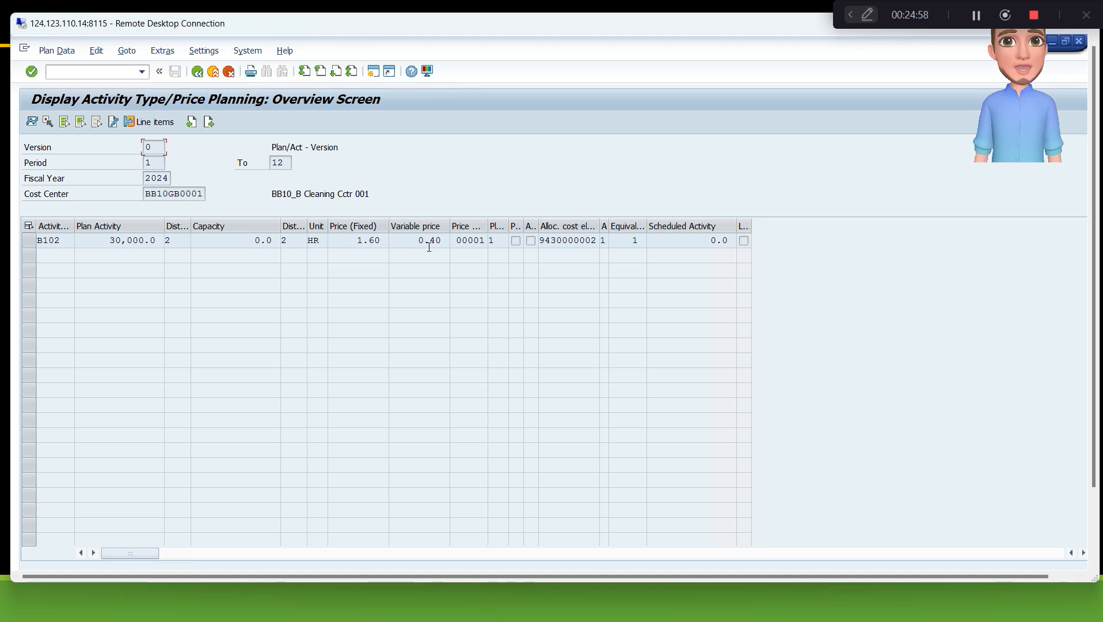
# - Switch to the COSTING Analysis workbook in Excel and fill the B102 Machine row, cells A5 to M5, with light green
pyautogui.hotkey('alt', 'Tab')
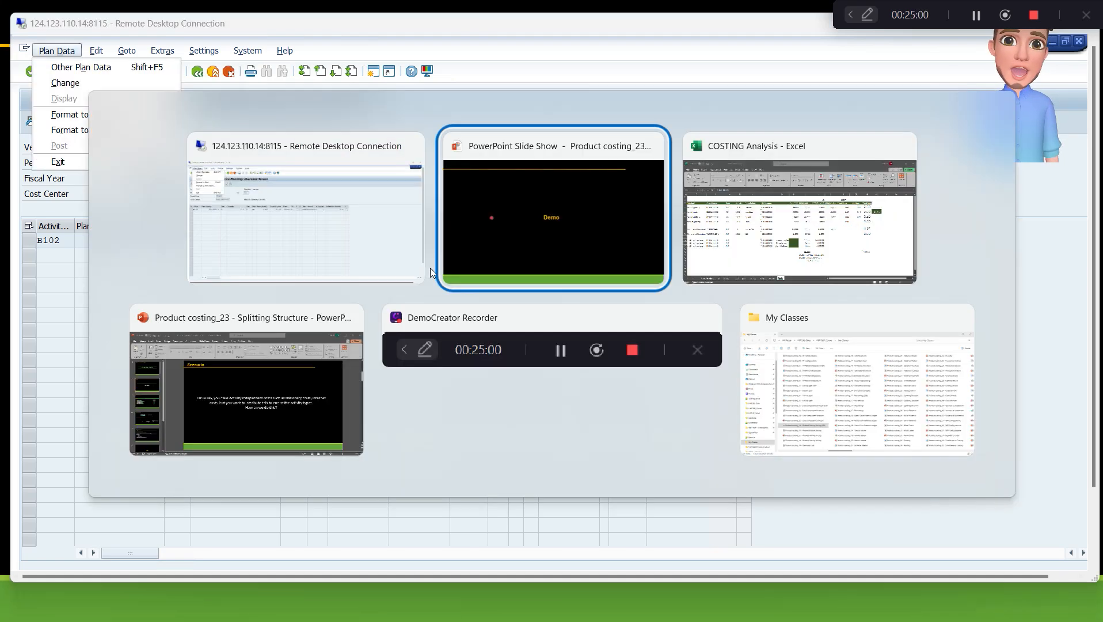
pyautogui.hotkey('alt', 'Tab')
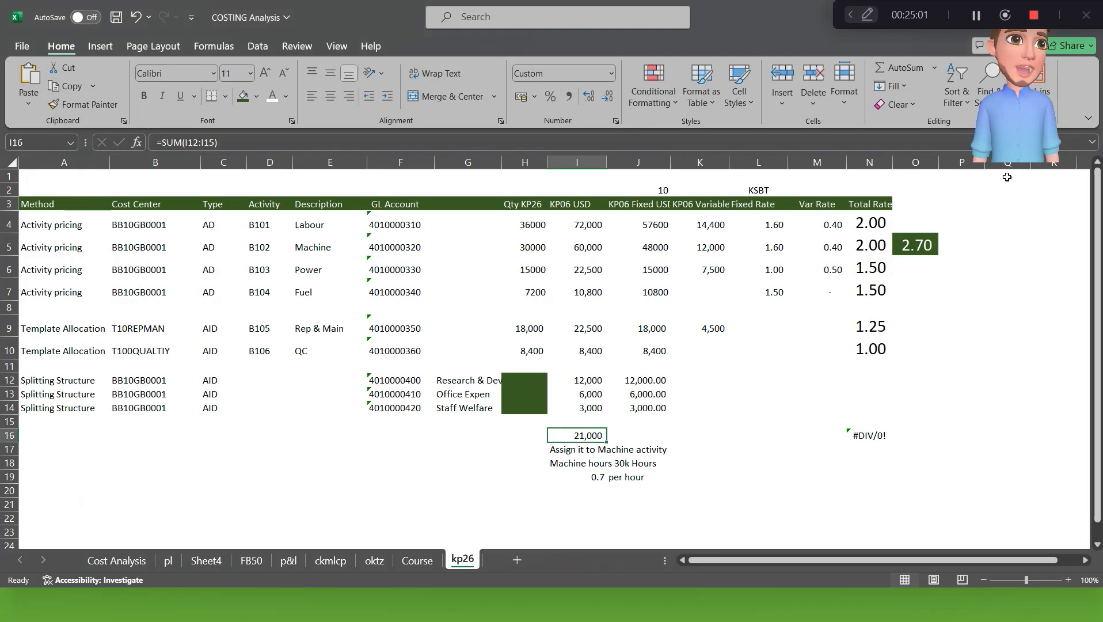
pyautogui.click(869, 245)
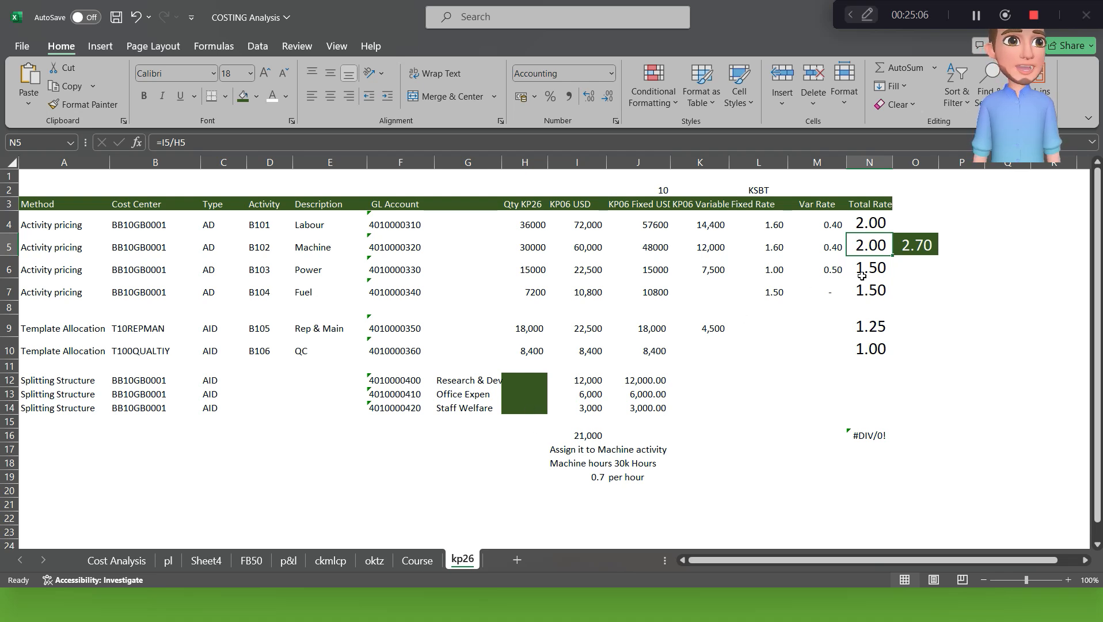
pyautogui.click(255, 247)
pyautogui.click(257, 97)
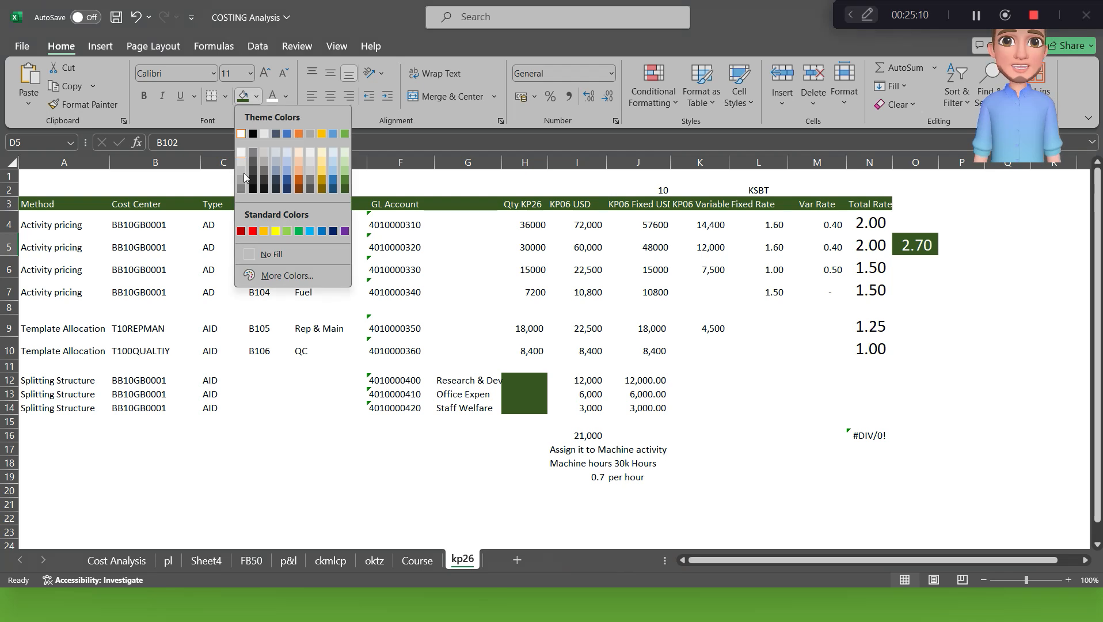
pyautogui.click(288, 230)
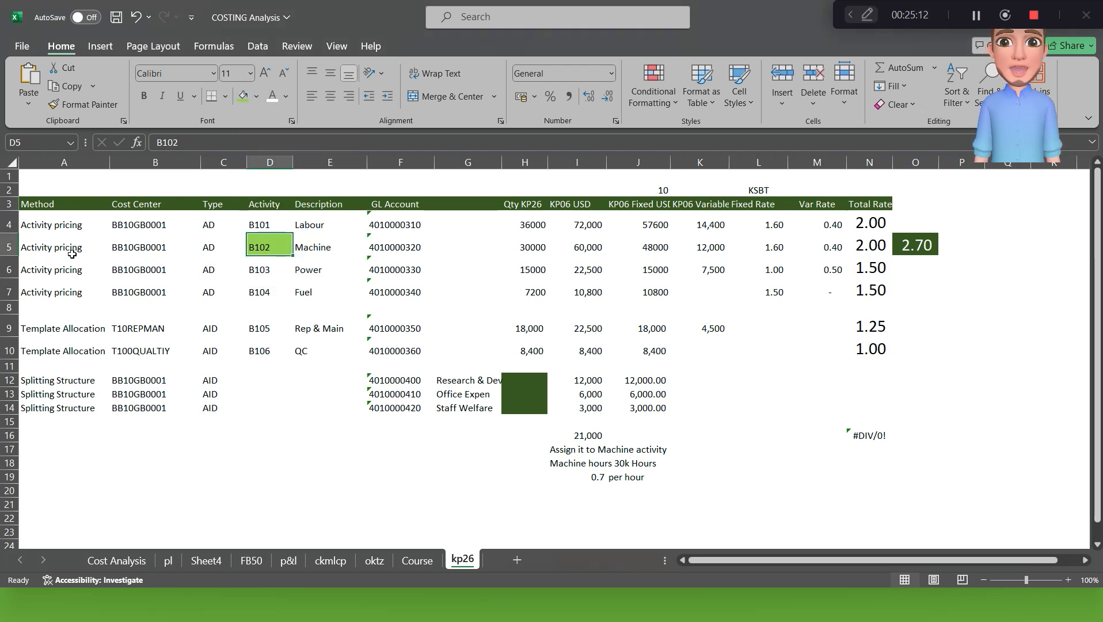
pyautogui.moveTo(68, 248); pyautogui.dragTo(829, 248)
pyautogui.click(242, 97)
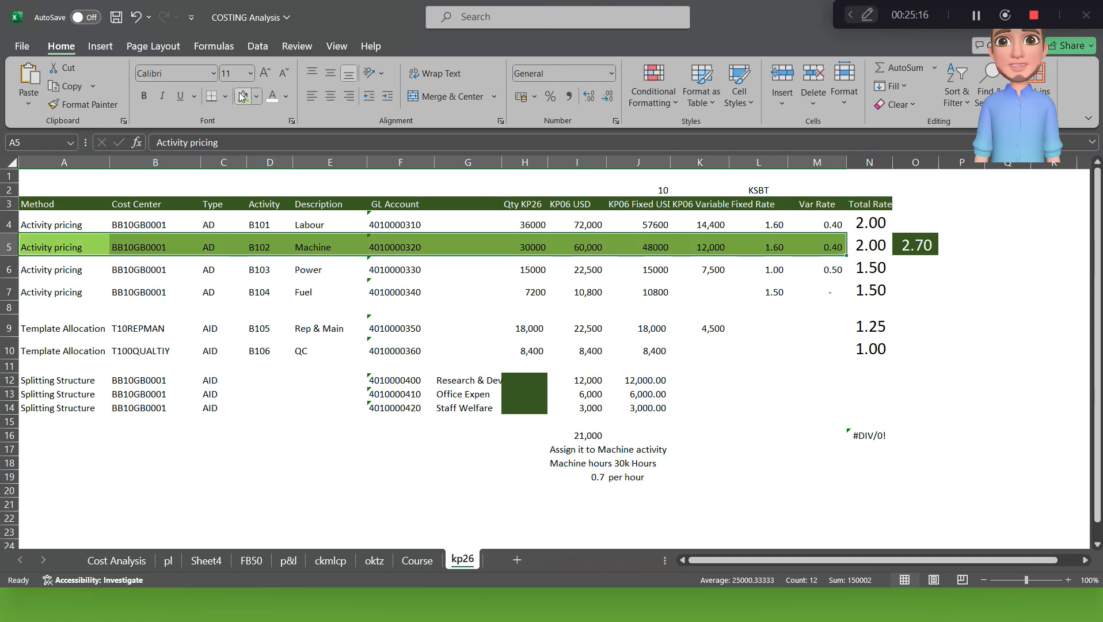
# - Switch back to the SAP remote session, return to SAP Easy Access and open KSPI Price Calculation
pyautogui.hotkey('alt', 'Tab')
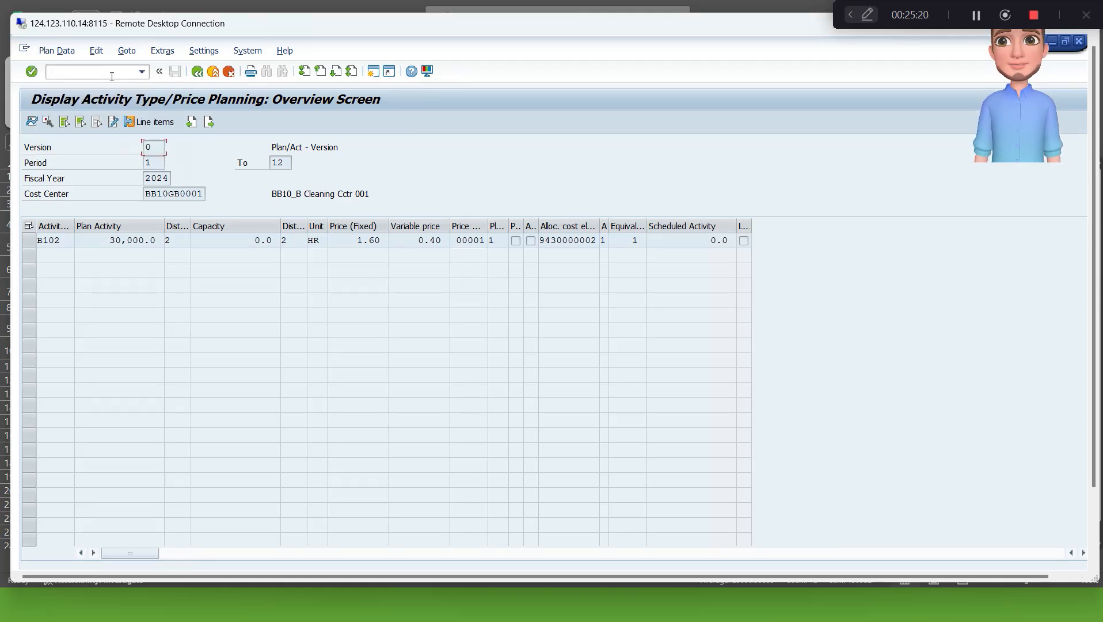
pyautogui.click(111, 76)
pyautogui.write('/n')
pyautogui.press('Return')
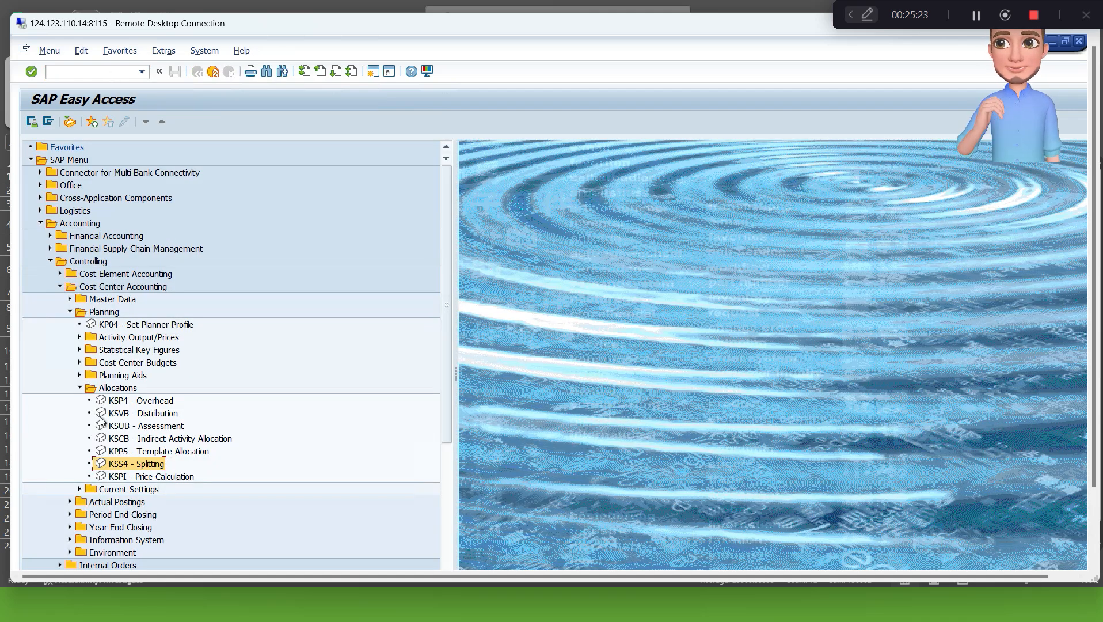
pyautogui.doubleClick(137, 476)
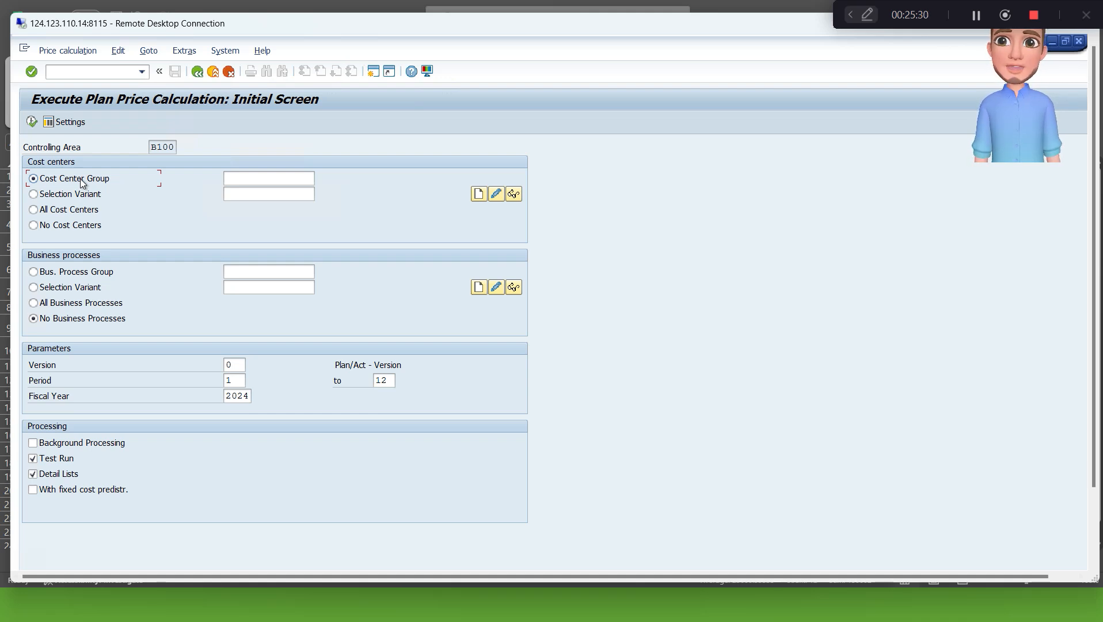
# - Select cost center group BB10_B and execute the plan price calculation as a test run
pyautogui.click(257, 180)
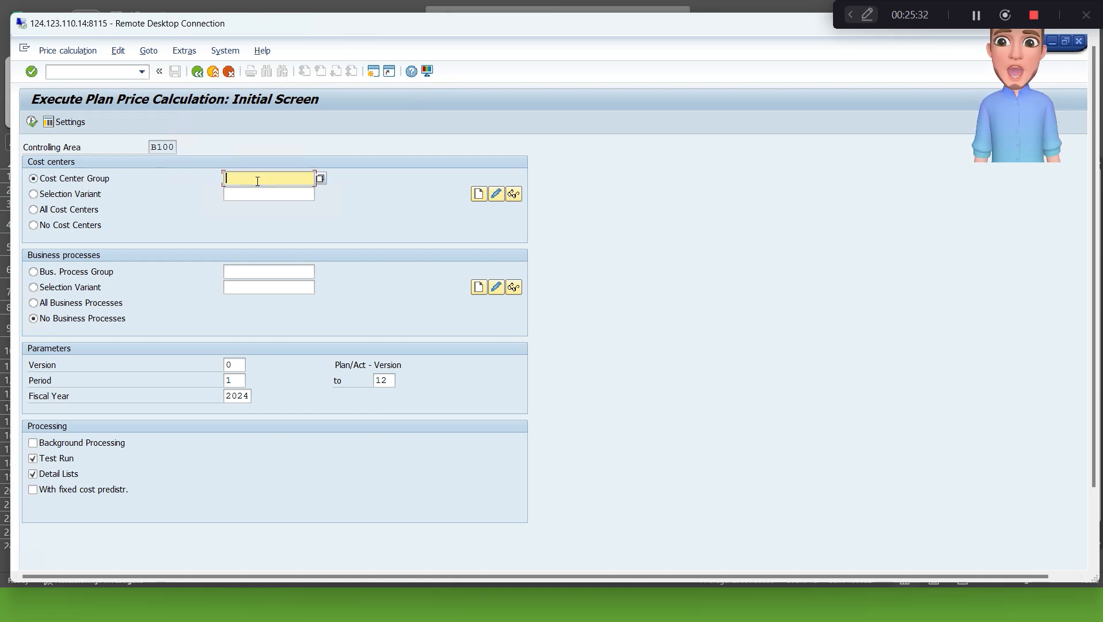
pyautogui.click(320, 179)
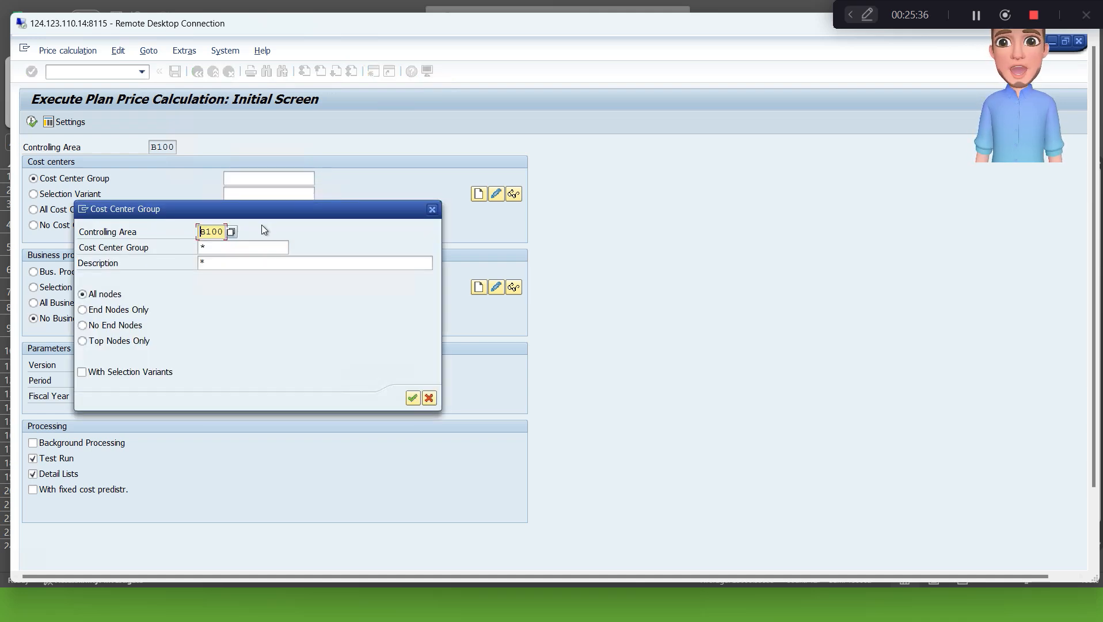
pyautogui.click(412, 398)
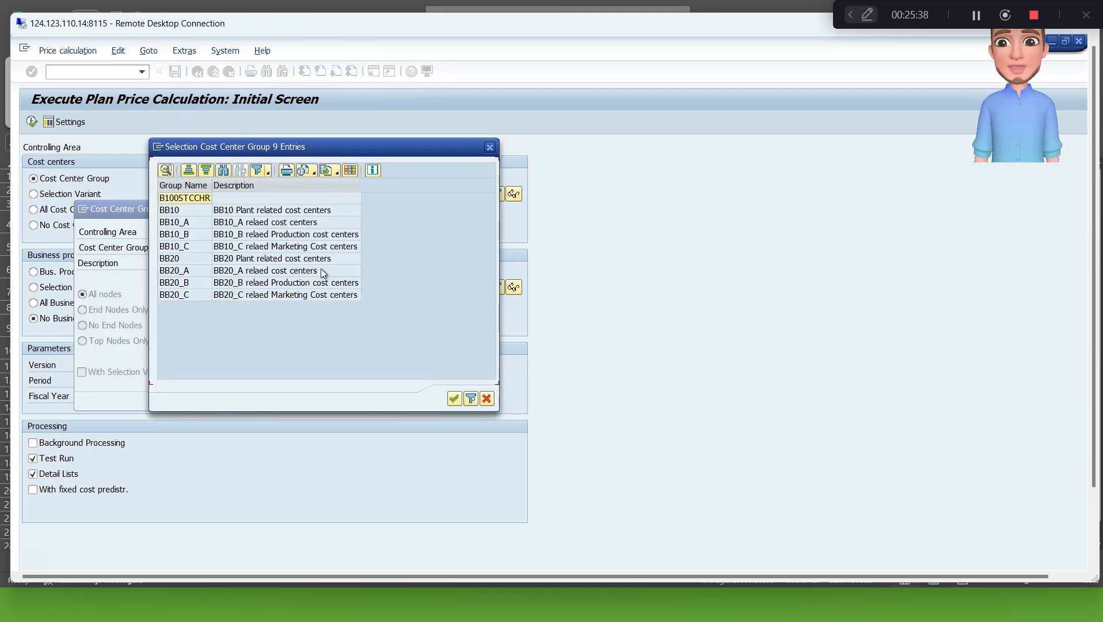
pyautogui.doubleClick(237, 234)
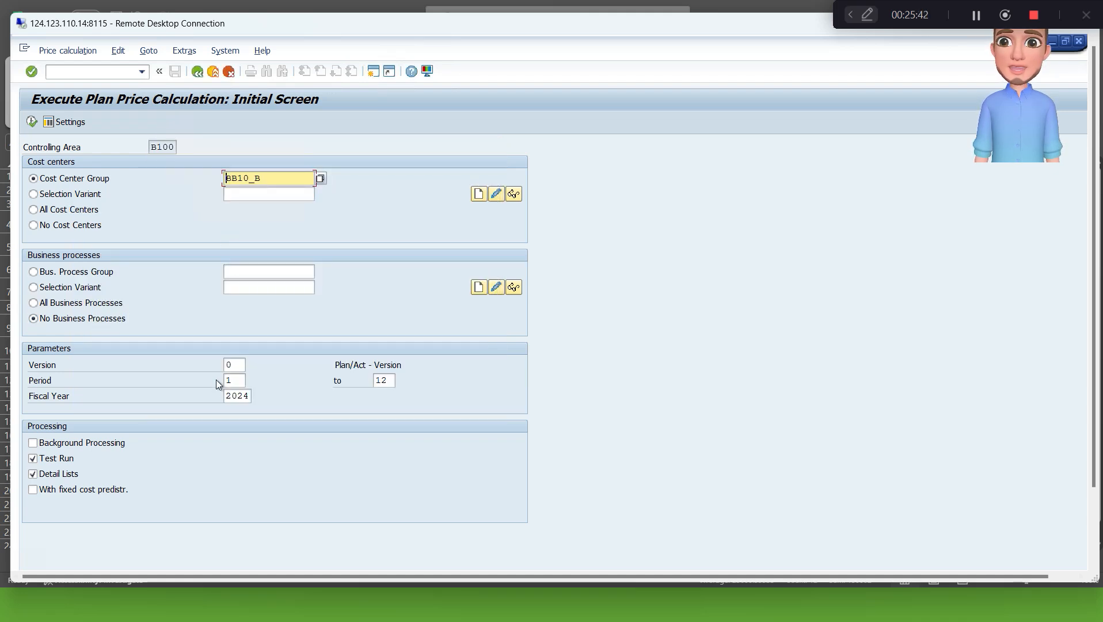
pyautogui.click(32, 122)
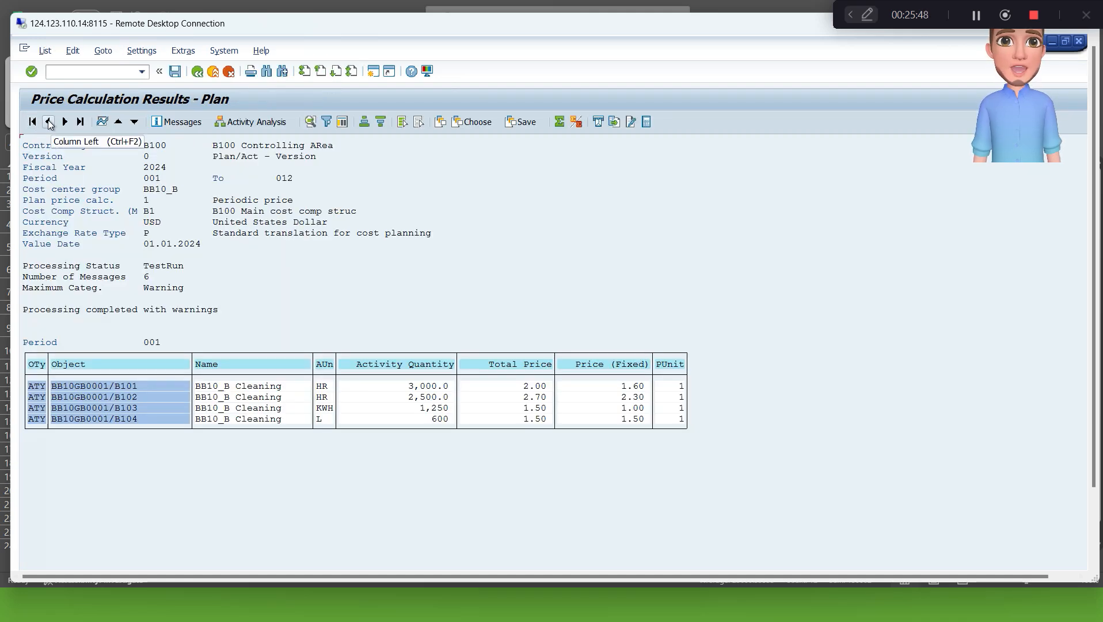
# - Check the total price of activity type B102 in the test results and leave them without posting
pyautogui.click(538, 397)
pyautogui.click(124, 397)
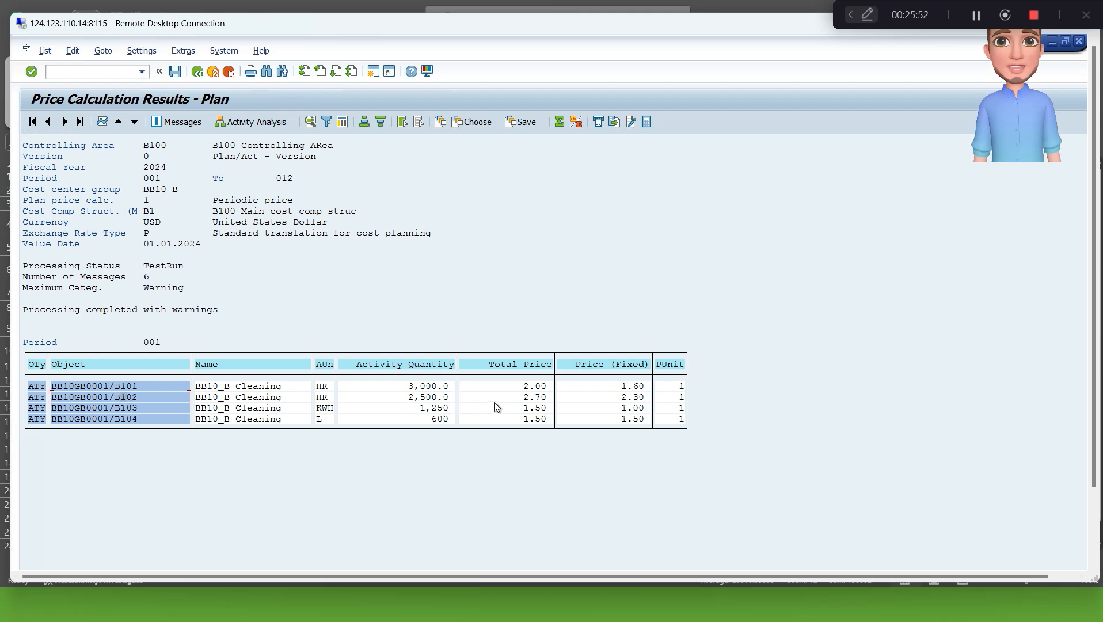
pyautogui.click(529, 398)
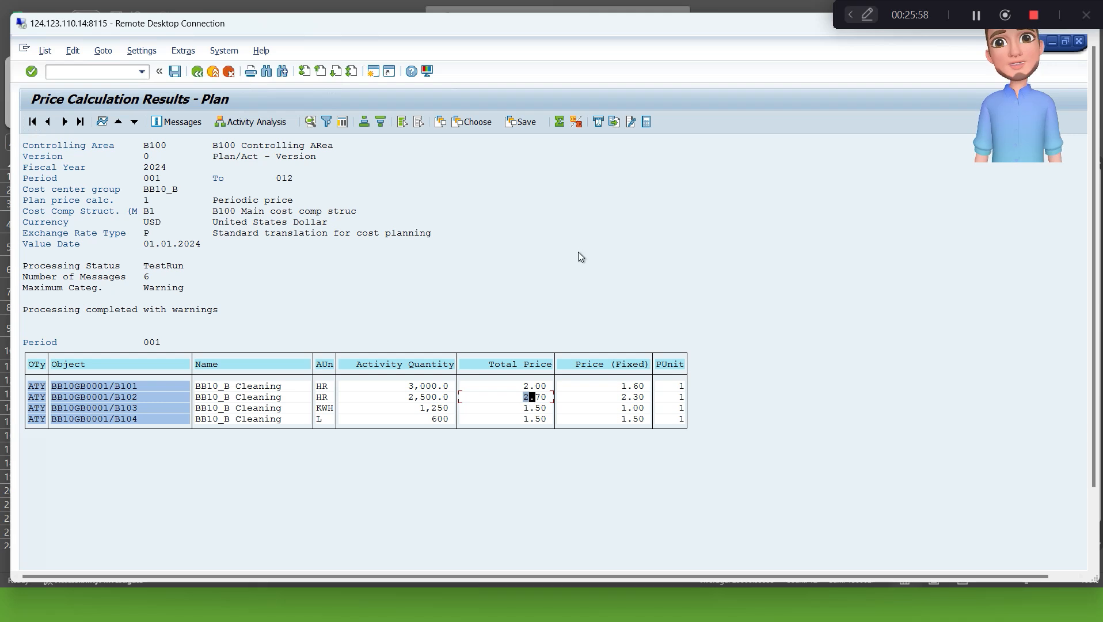
pyautogui.click(197, 71)
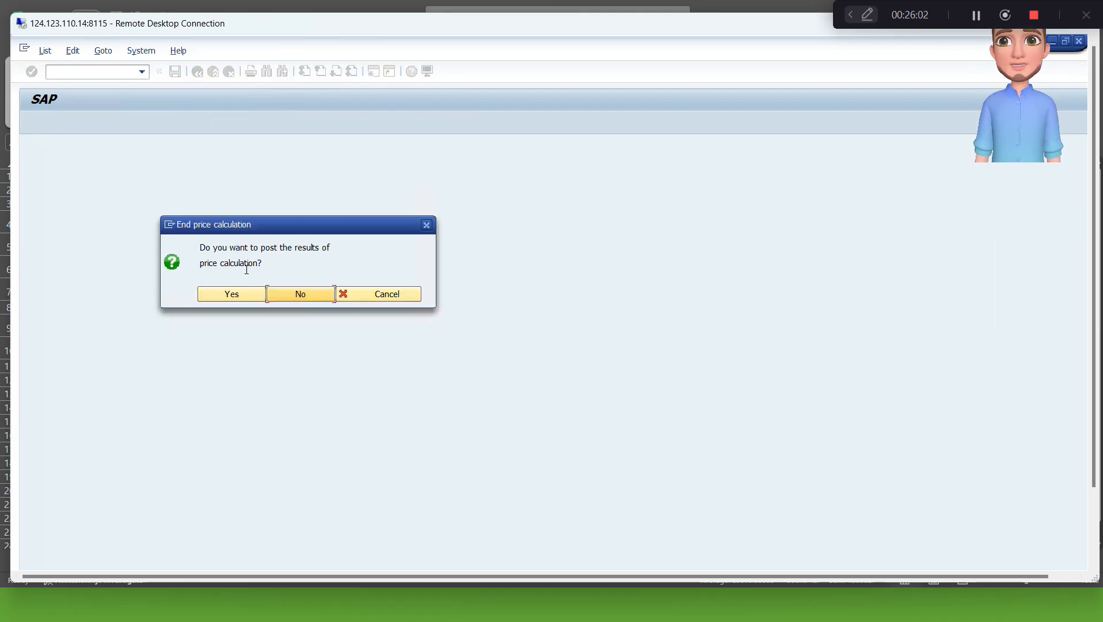
pyautogui.click(307, 293)
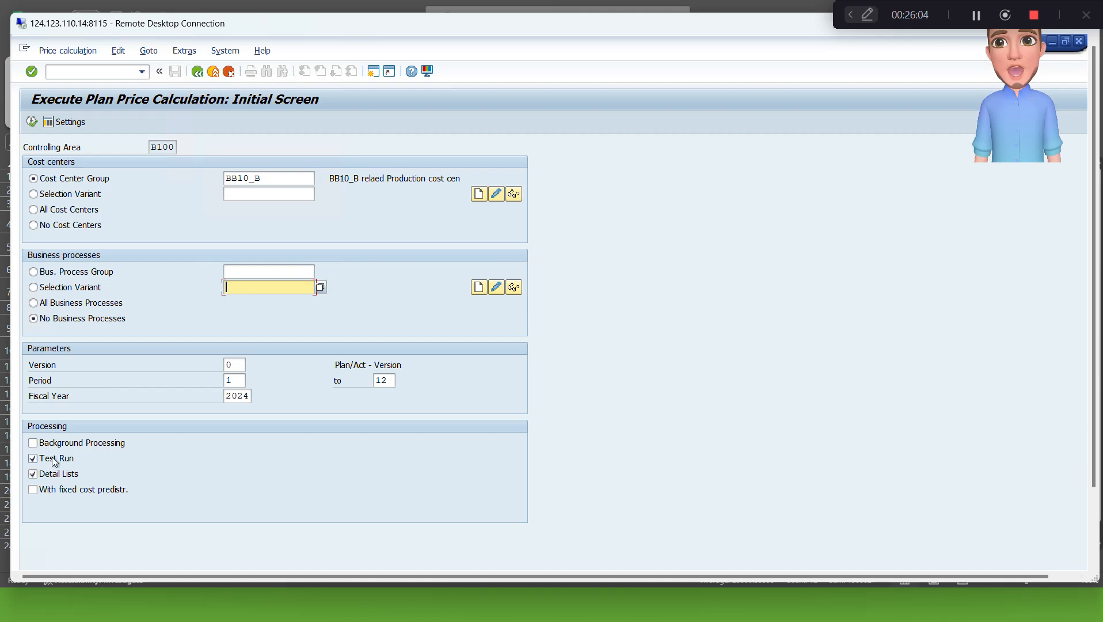
# - Execute the plan price calculation for group BB10_B with Test Run turned off, and check the total price of B102
pyautogui.click(54, 460)
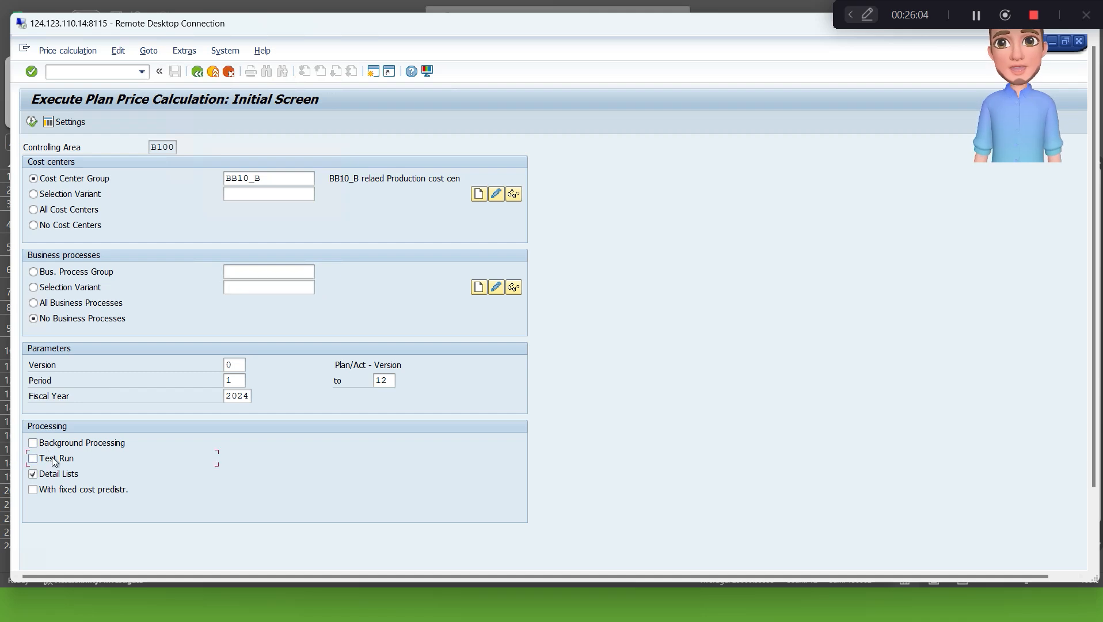
pyautogui.click(32, 121)
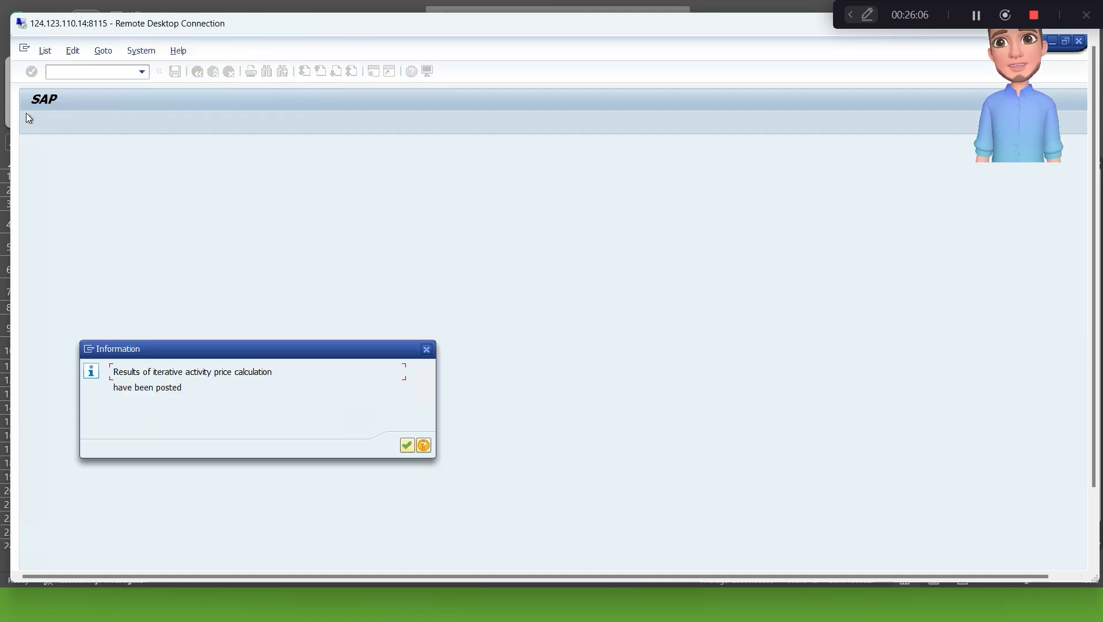
pyautogui.click(405, 444)
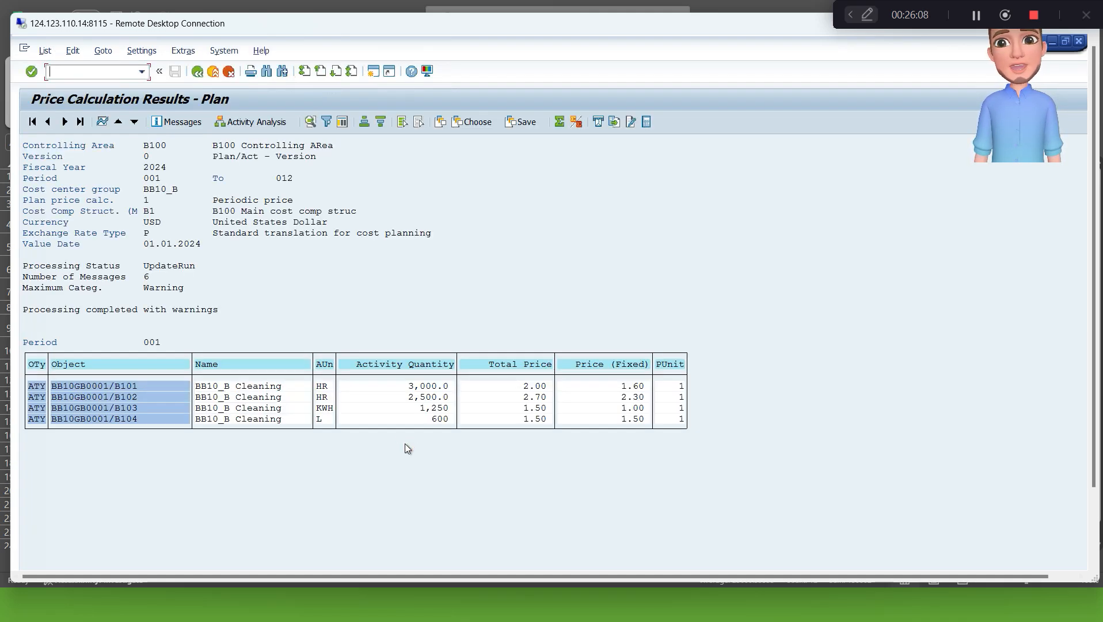
pyautogui.click(528, 398)
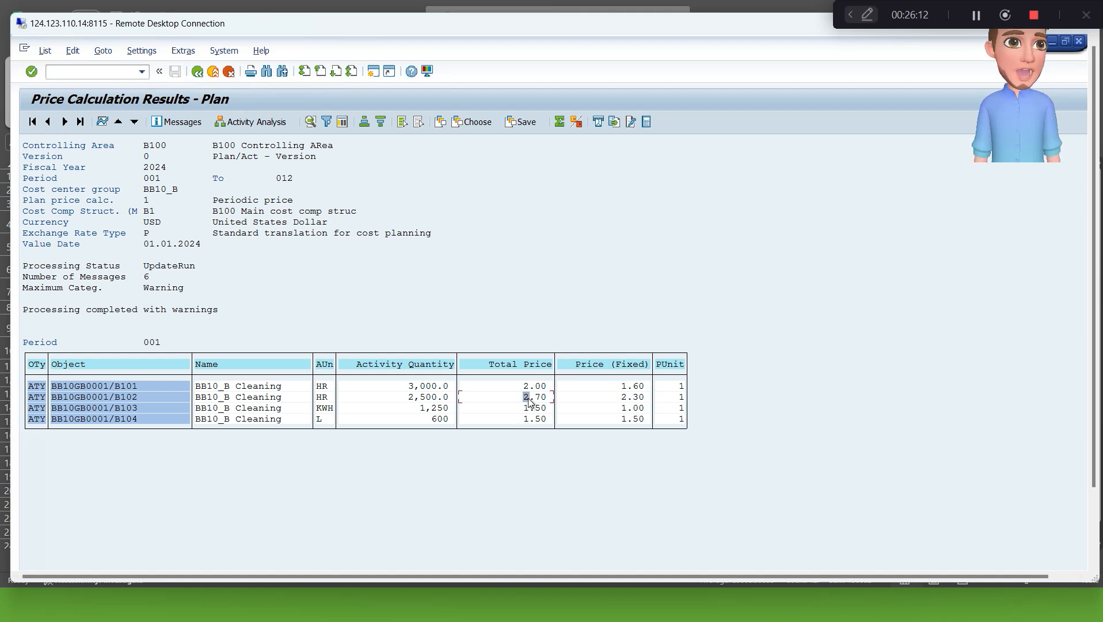
# - Leave the price calculation results and open transaction KP27, Display Activity Type/Price Planning
pyautogui.click(110, 72)
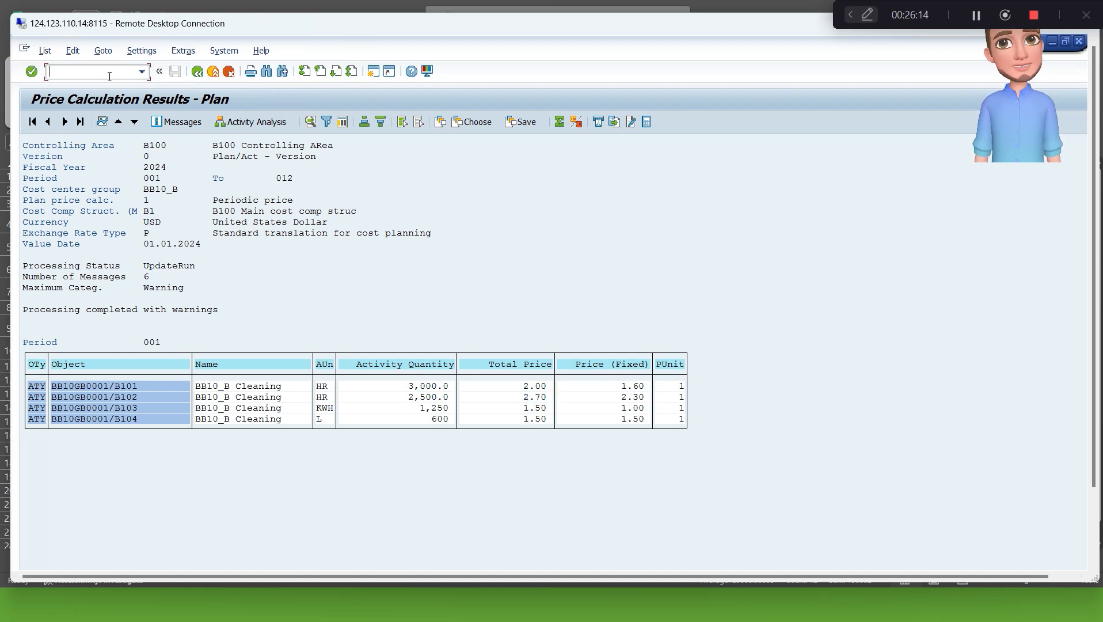
pyautogui.write('/nkp')
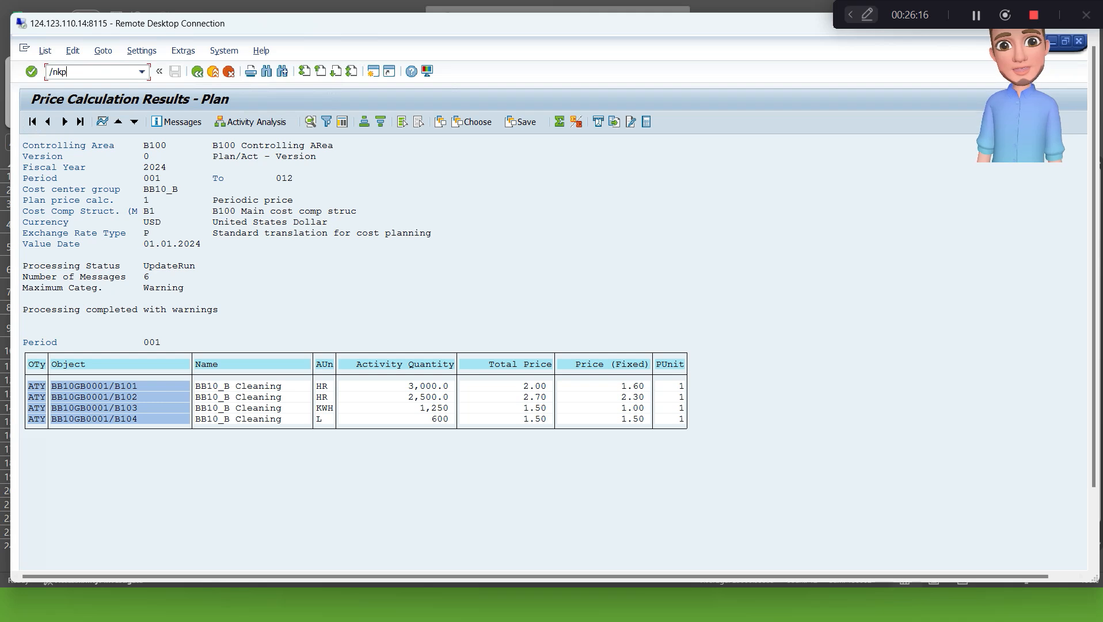
pyautogui.write('27')
pyautogui.press('Return')
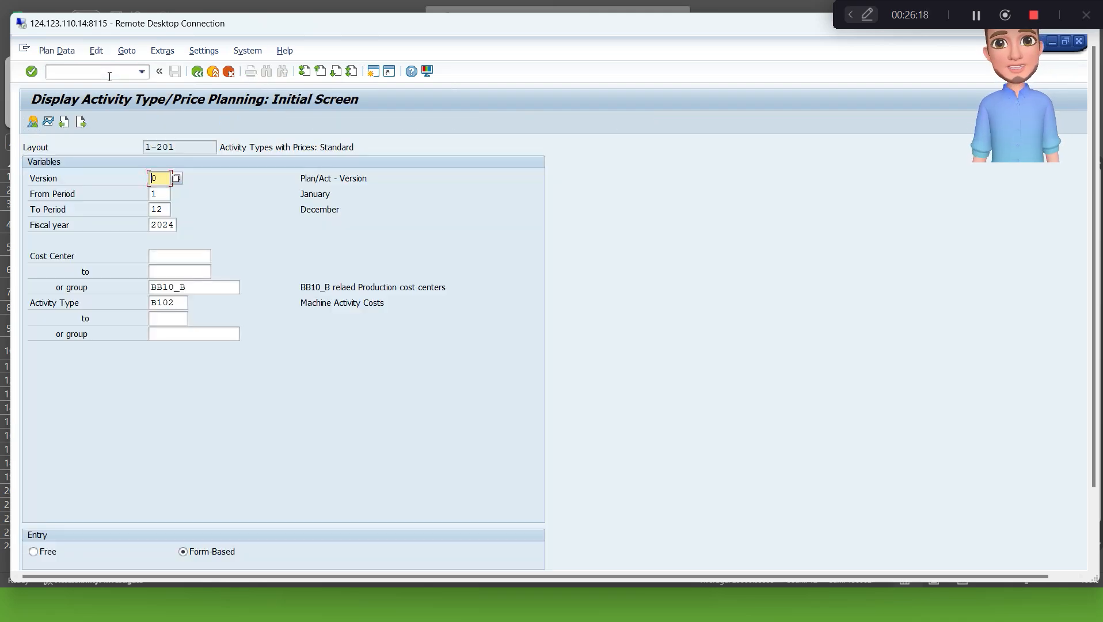
# - Replace cost center group BB10_B with cost center BB10GB0001 and display the price planning overview for activity type B102
pyautogui.click(198, 289)
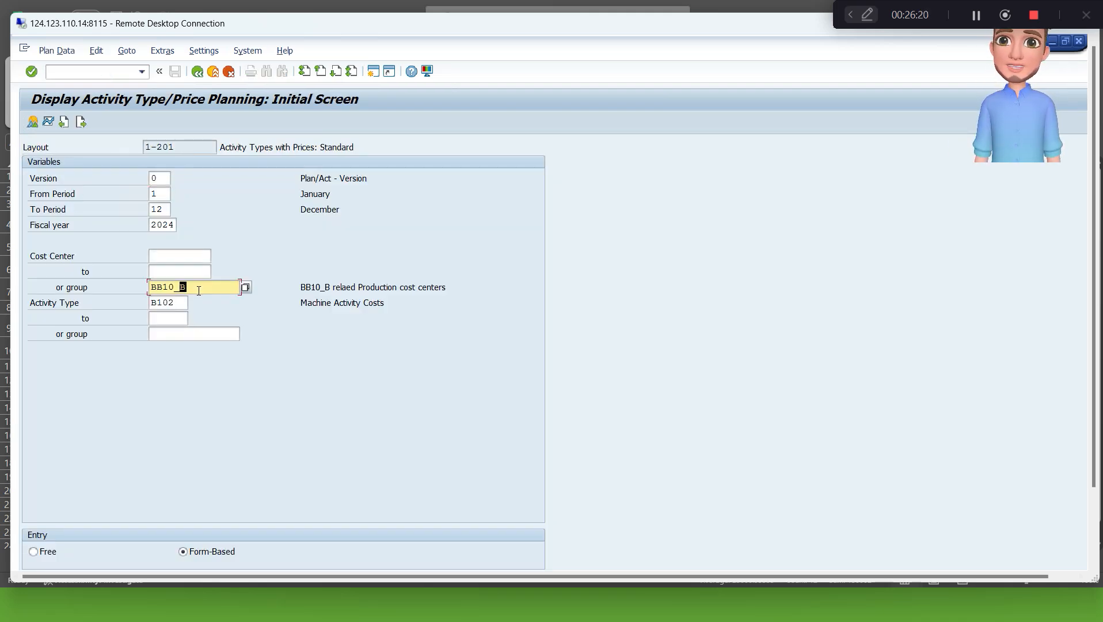
pyautogui.doubleClick(199, 290)
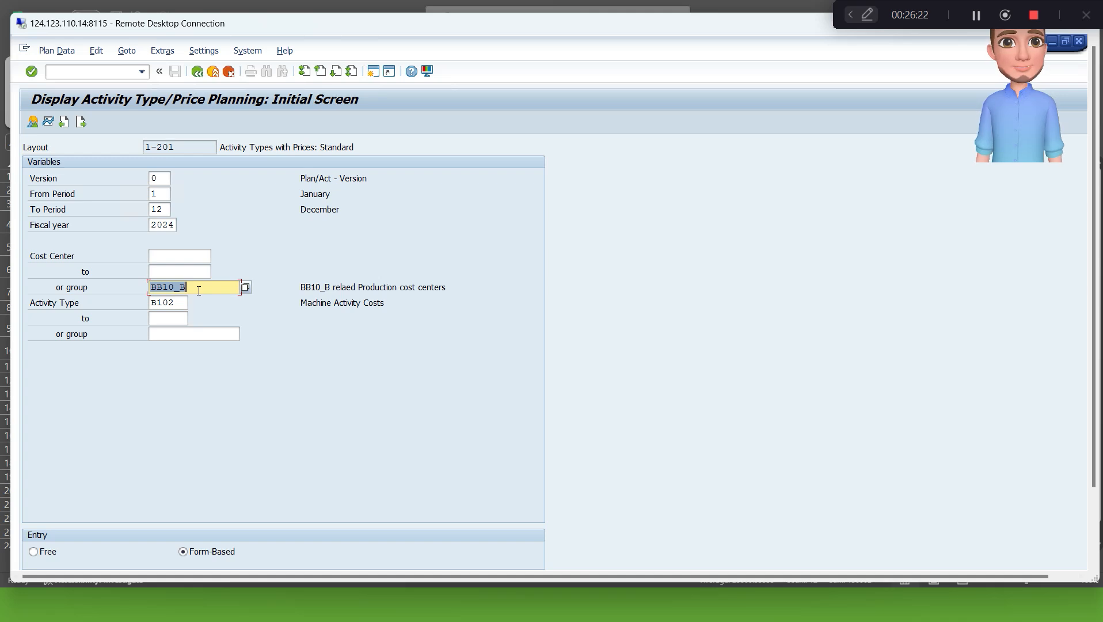
pyautogui.press('BackSpace')
pyautogui.click(176, 257)
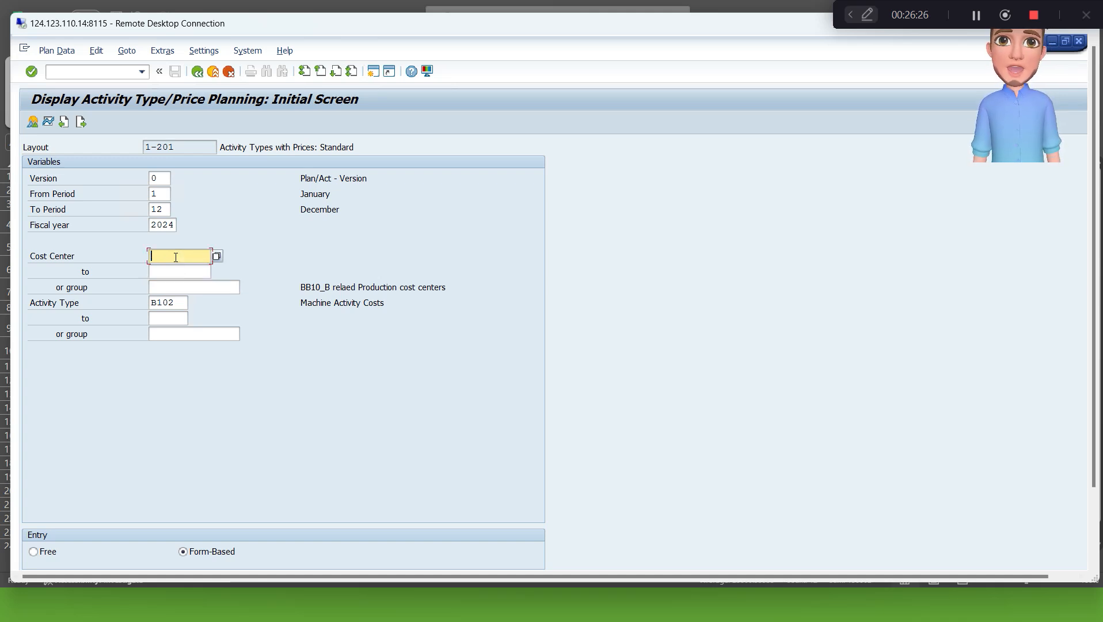
pyautogui.write('bb10gb')
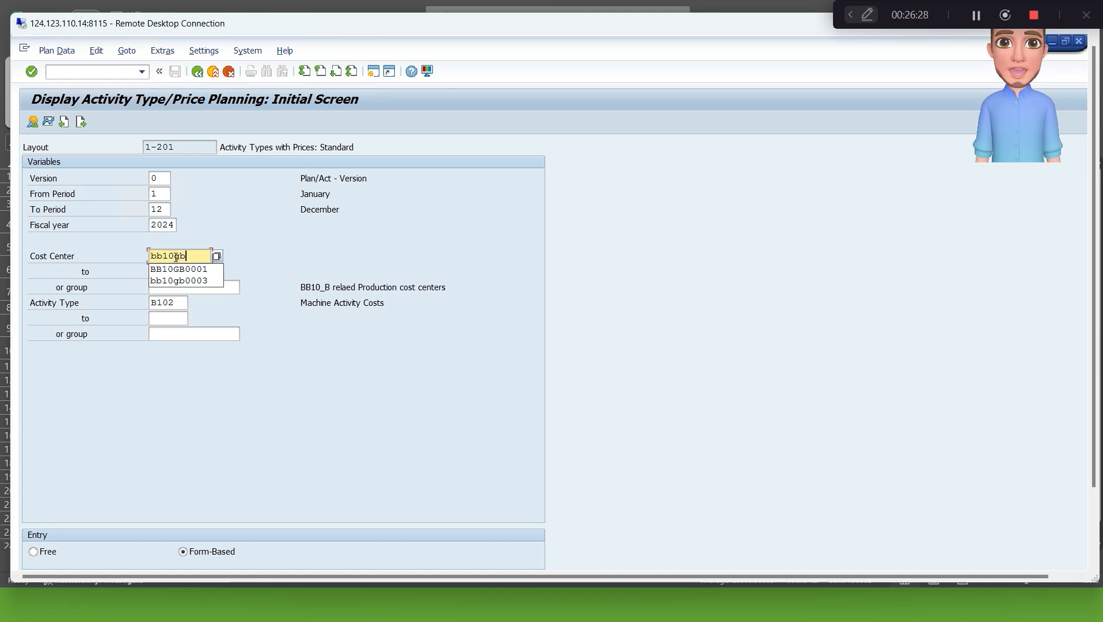
pyautogui.write('001')
pyautogui.press('BackSpace')
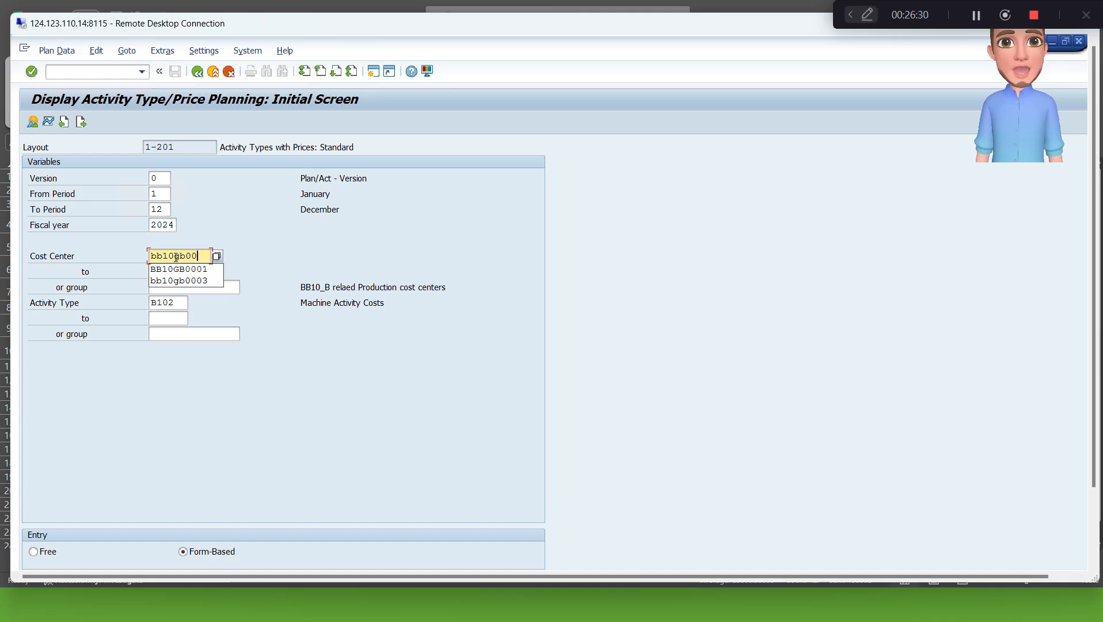
pyautogui.write('01')
pyautogui.press('Return')
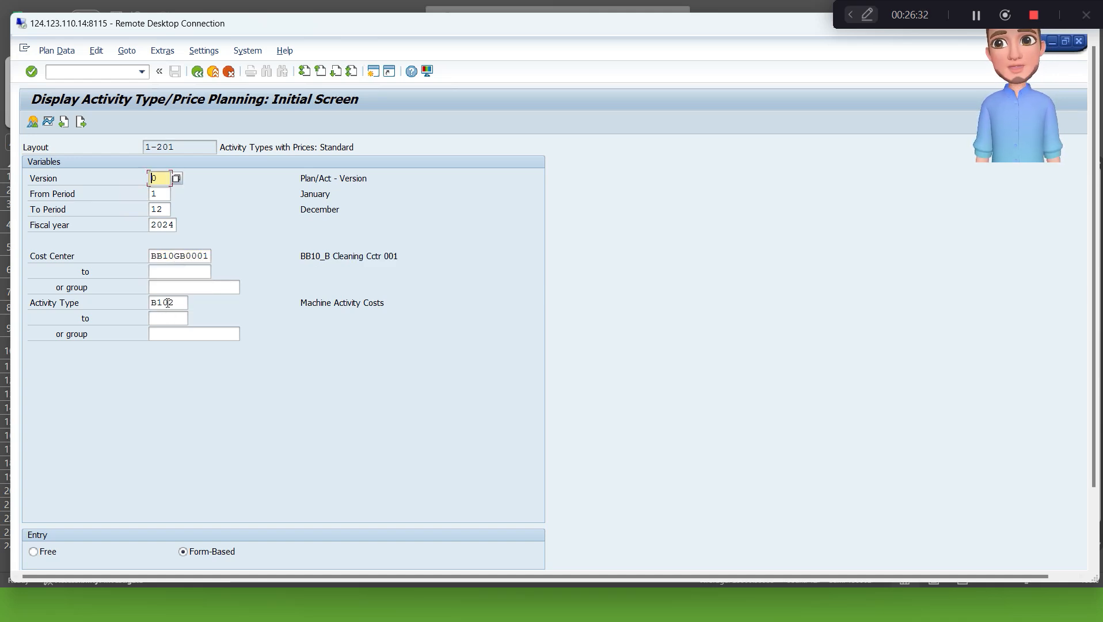
pyautogui.click(167, 302)
pyautogui.click(33, 122)
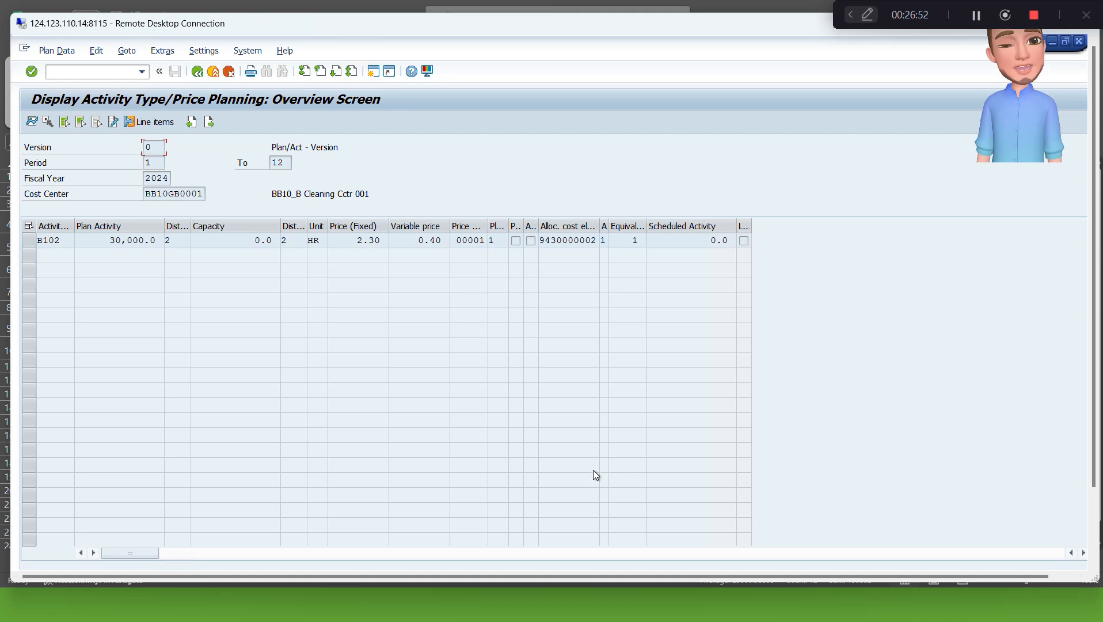
pyautogui.click(735, 609)
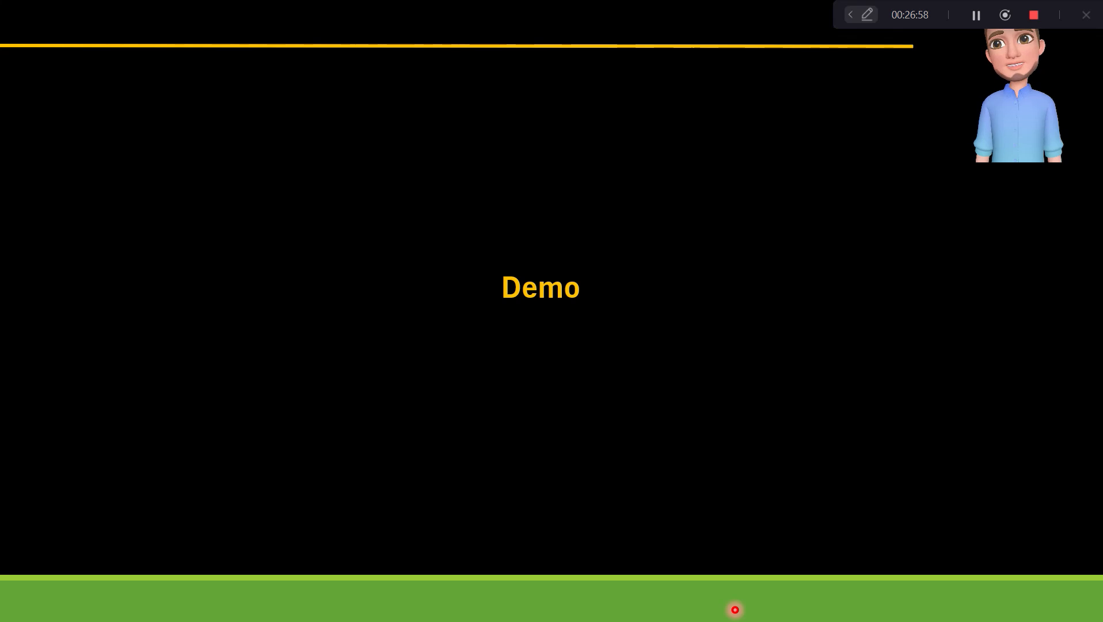
pyautogui.click(734, 609)
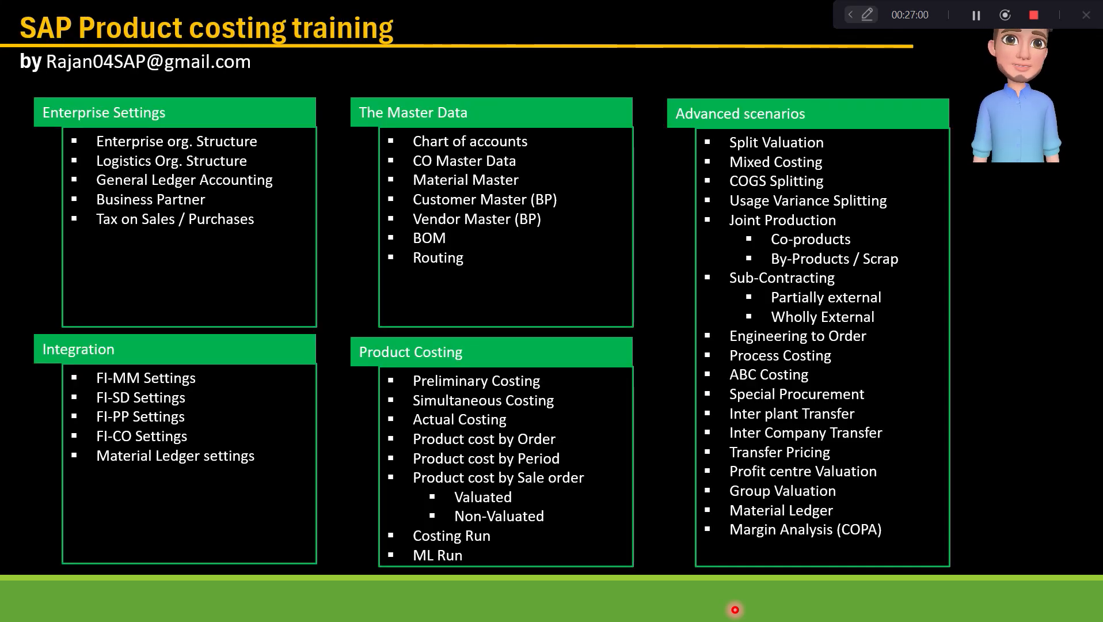
pyautogui.click(688, 464)
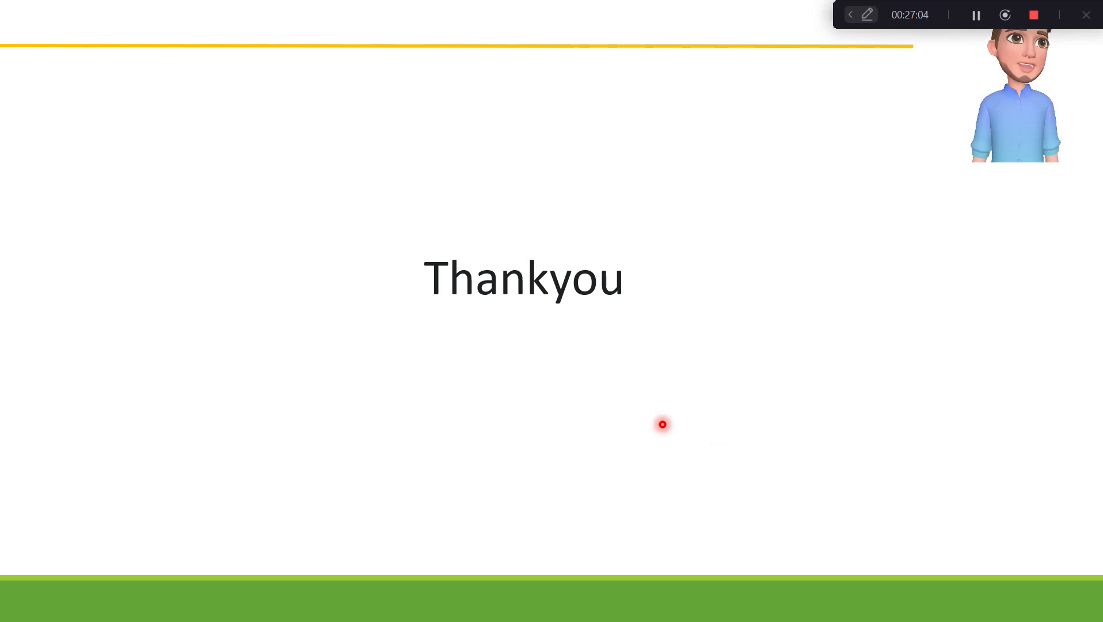